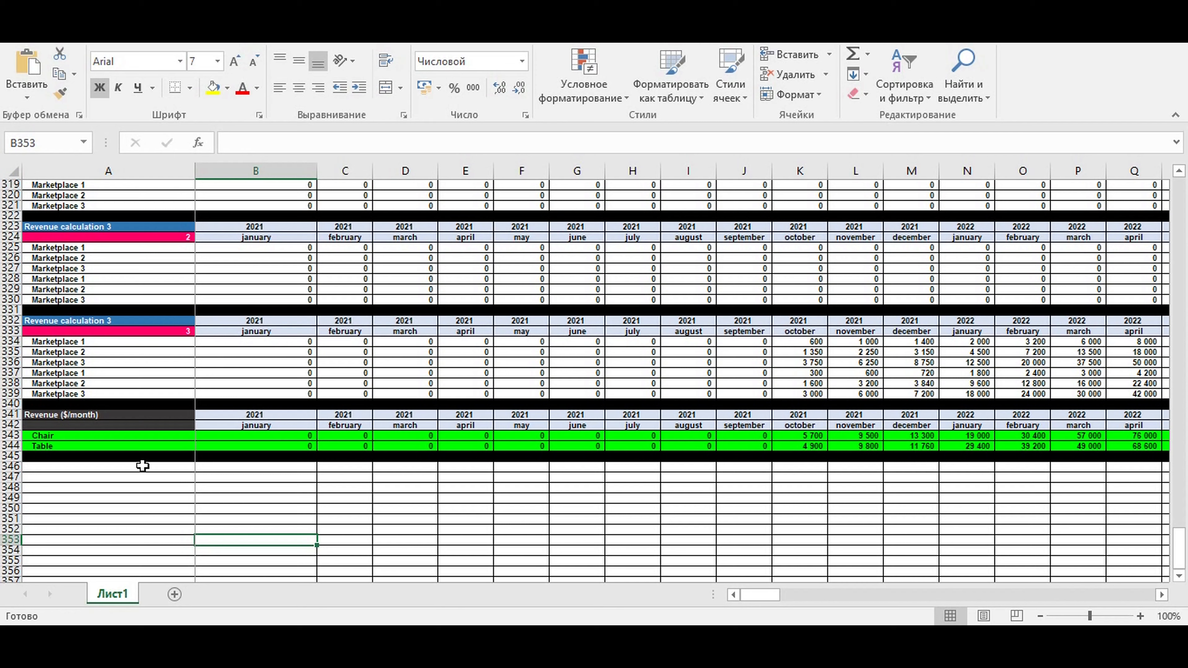
Enter the section title "Loan" in cell A346, below the Revenue ($/month) block
{"action": "type", "text": "L"}
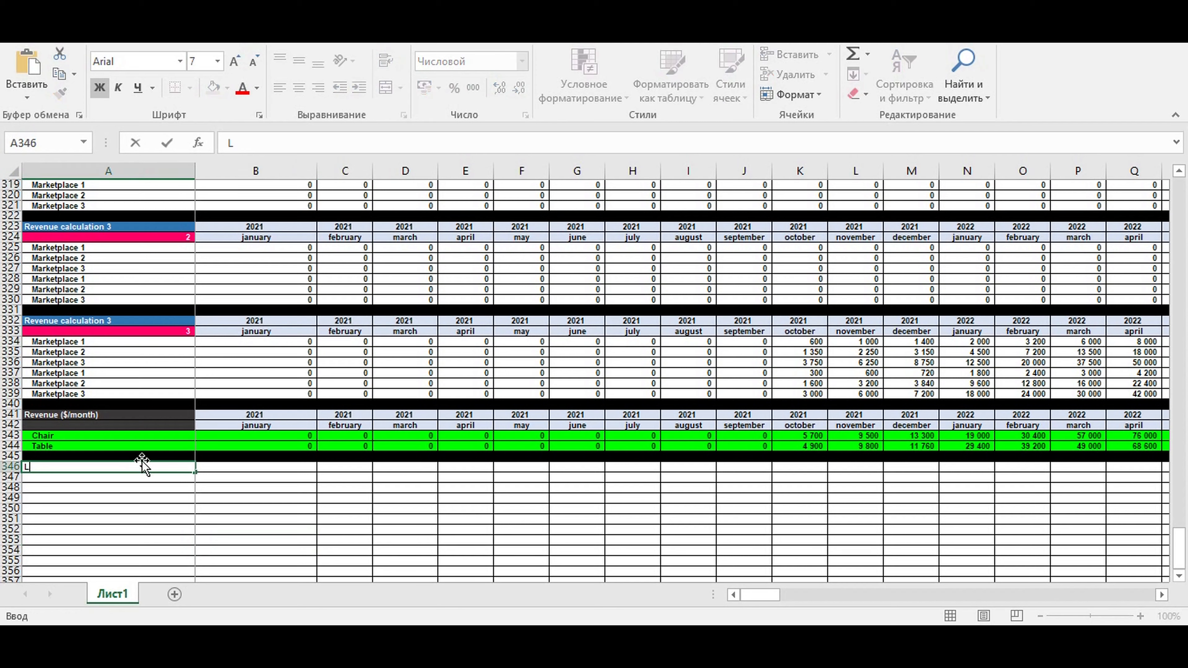
{"action": "type", "text": "a"}
{"action": "key", "text": "BackSpace"}
{"action": "type", "text": "oan"}
{"action": "key", "text": "Return"}
{"action": "key", "text": "Up"}
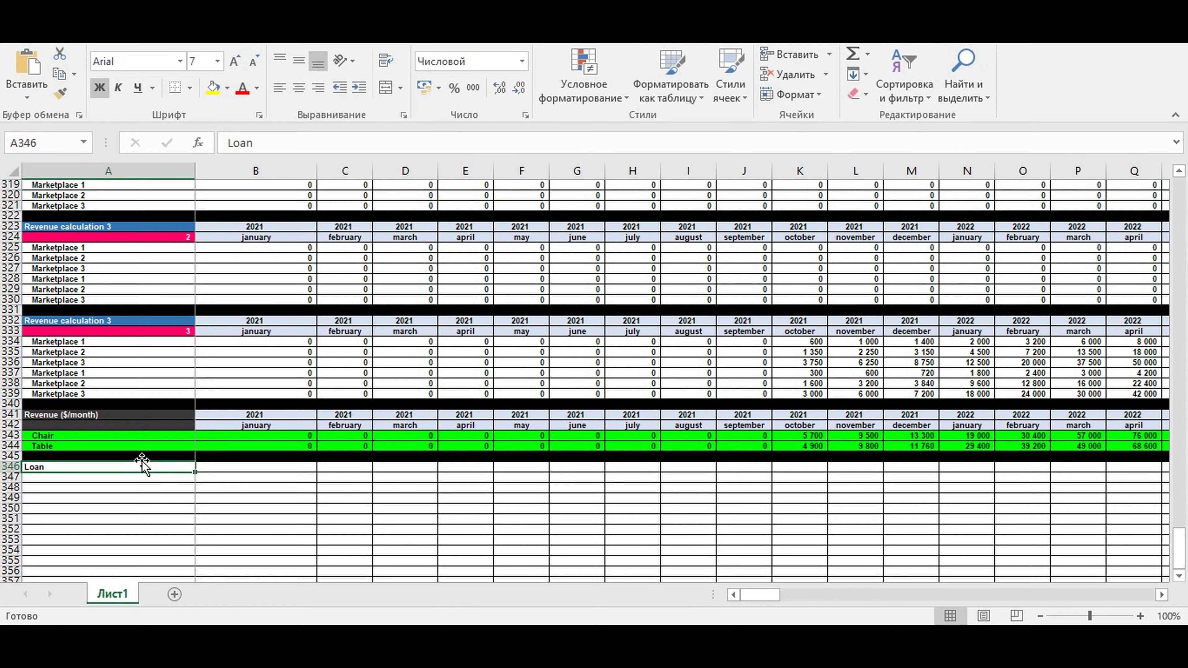
Format the Loan title cell A346 with a dark gold fill and white font
{"action": "left_click", "coordinate": [227, 89]}
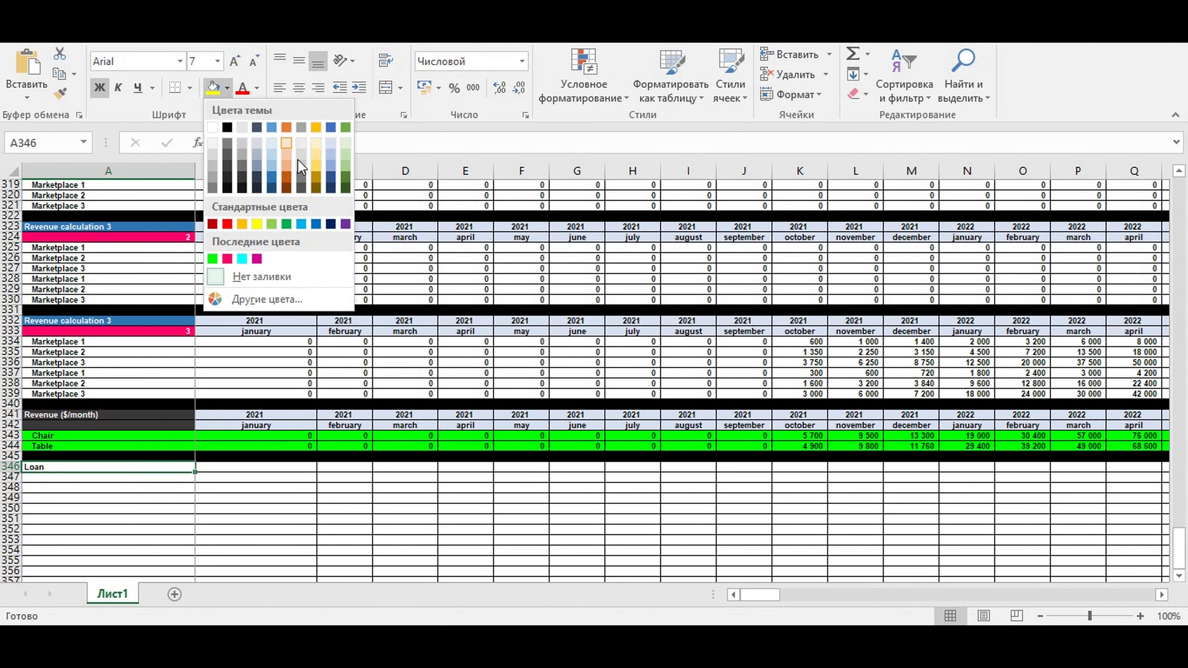
{"action": "left_click", "coordinate": [318, 185]}
{"action": "left_click", "coordinate": [257, 88]}
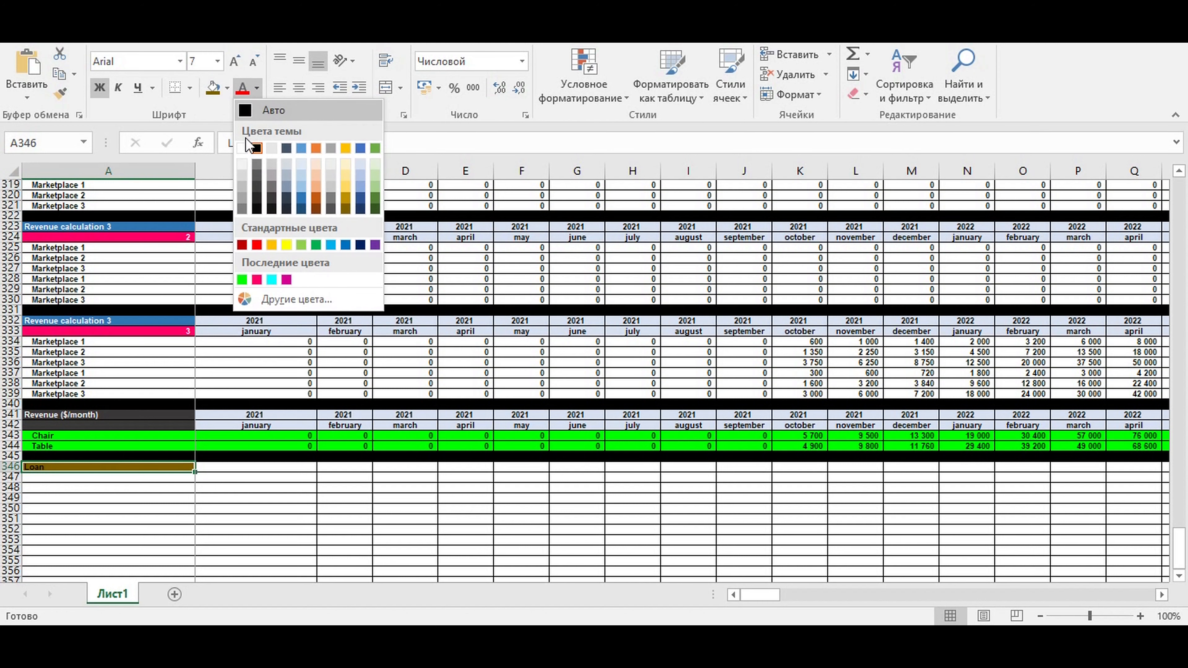
{"action": "left_click", "coordinate": [242, 149]}
{"action": "left_click", "coordinate": [93, 507]}
Enter the column headers "Parameter" in A347 and "Value" in B347 under the Loan title
{"action": "left_click", "coordinate": [63, 477]}
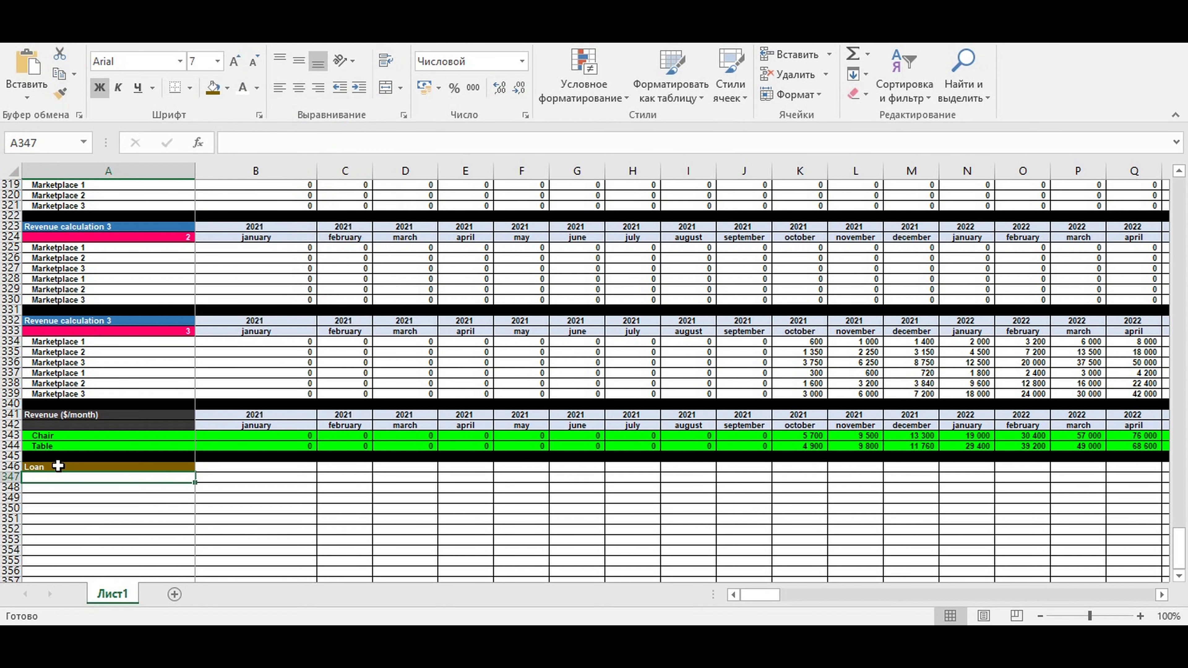
{"action": "type", "text": "Parameter"}
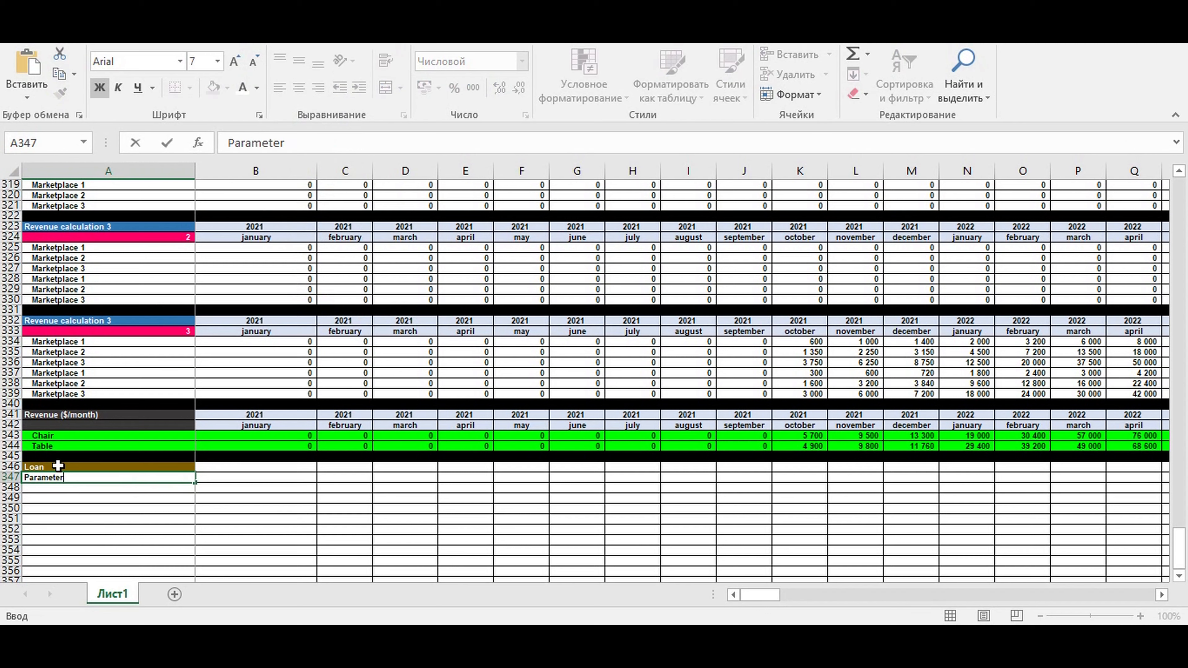
{"action": "key", "text": "Tab"}
{"action": "type", "text": "V"}
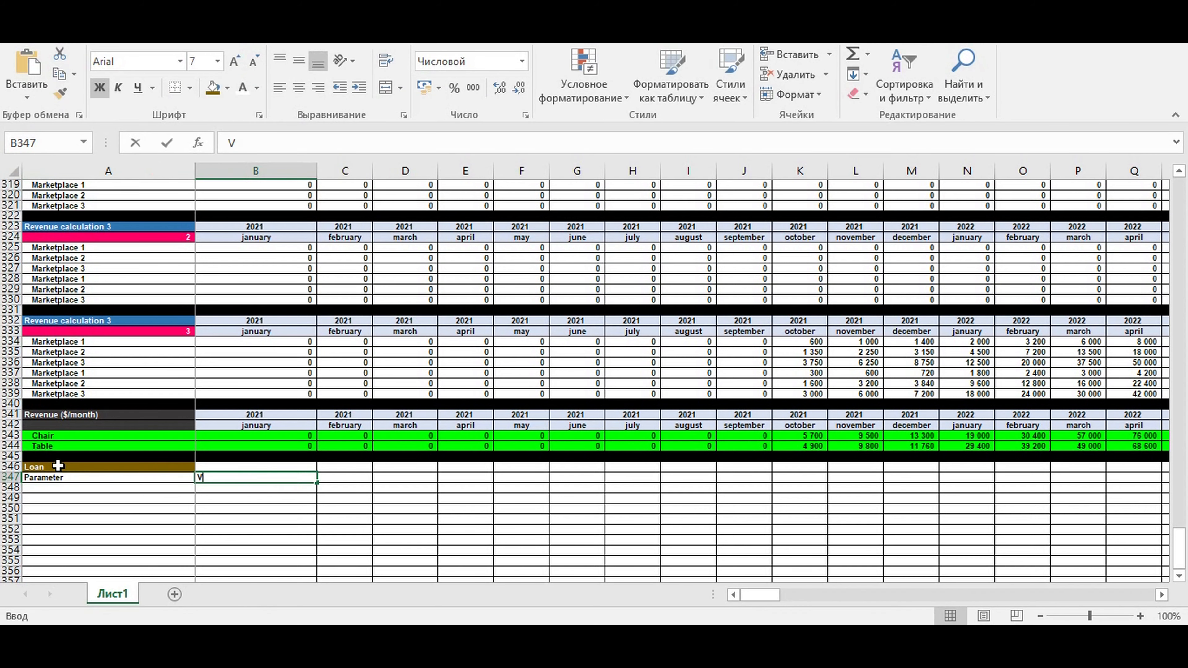
{"action": "type", "text": "alue"}
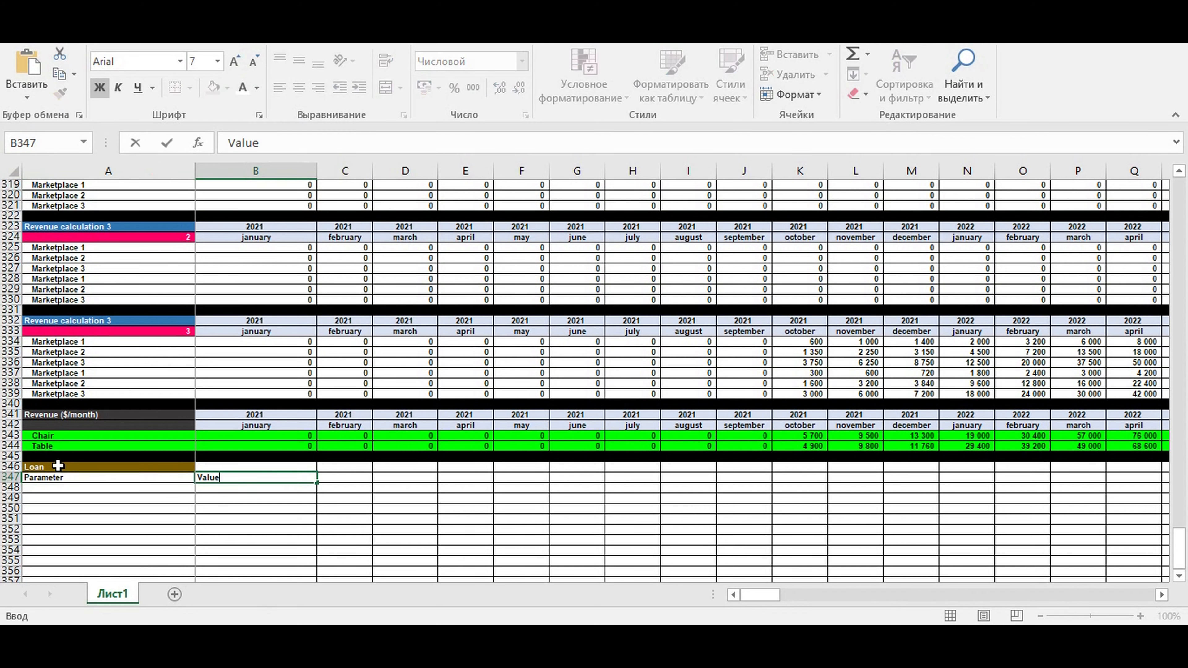
{"action": "key", "text": "Return"}
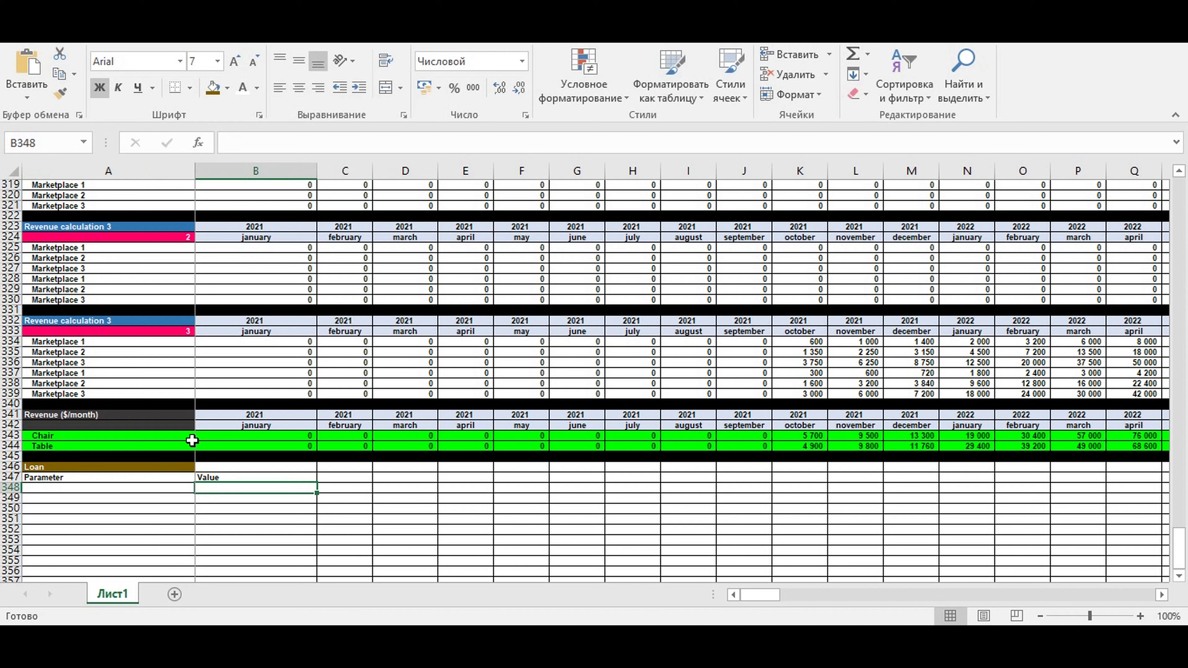
Center the Parameter and Value headers in A347:B347 and give them a pale blue fill
{"action": "left_click", "coordinate": [179, 481]}
{"action": "left_click_drag", "start_coordinate": [178, 481], "coordinate": [218, 479]}
{"action": "left_click", "coordinate": [304, 89]}
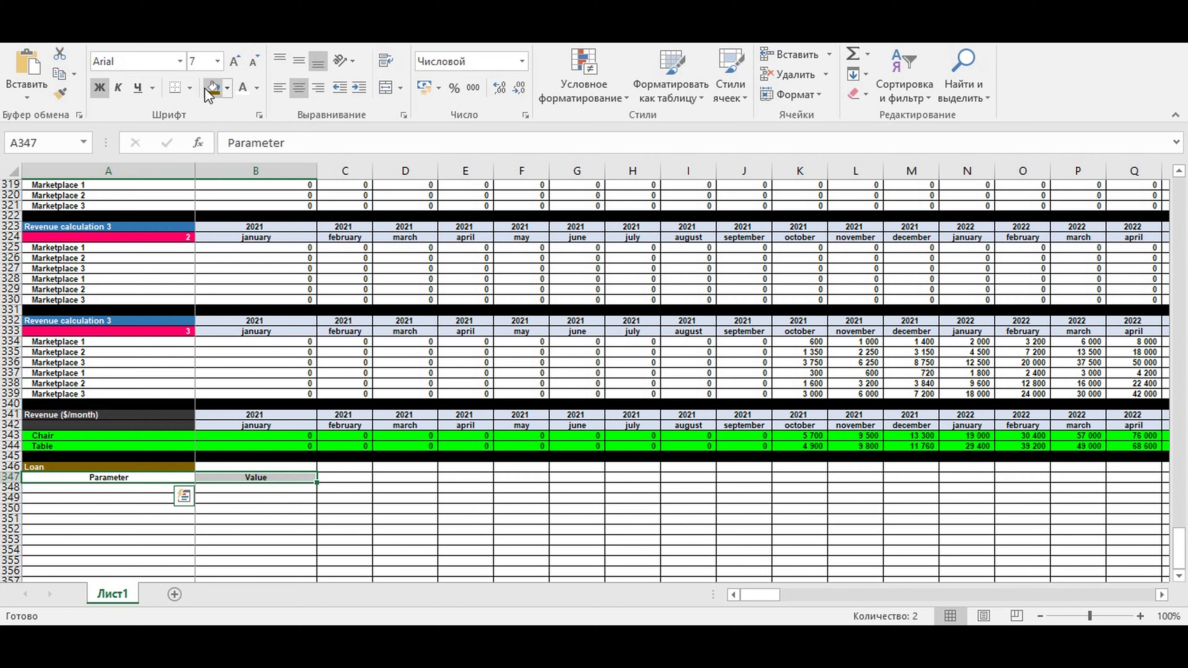
{"action": "left_click", "coordinate": [227, 88]}
{"action": "left_click", "coordinate": [330, 144]}
{"action": "left_click", "coordinate": [348, 484]}
{"action": "left_click", "coordinate": [154, 509]}
Enter the parameter label "Amount of loan ($)" in cell A348
{"action": "left_click", "coordinate": [103, 486]}
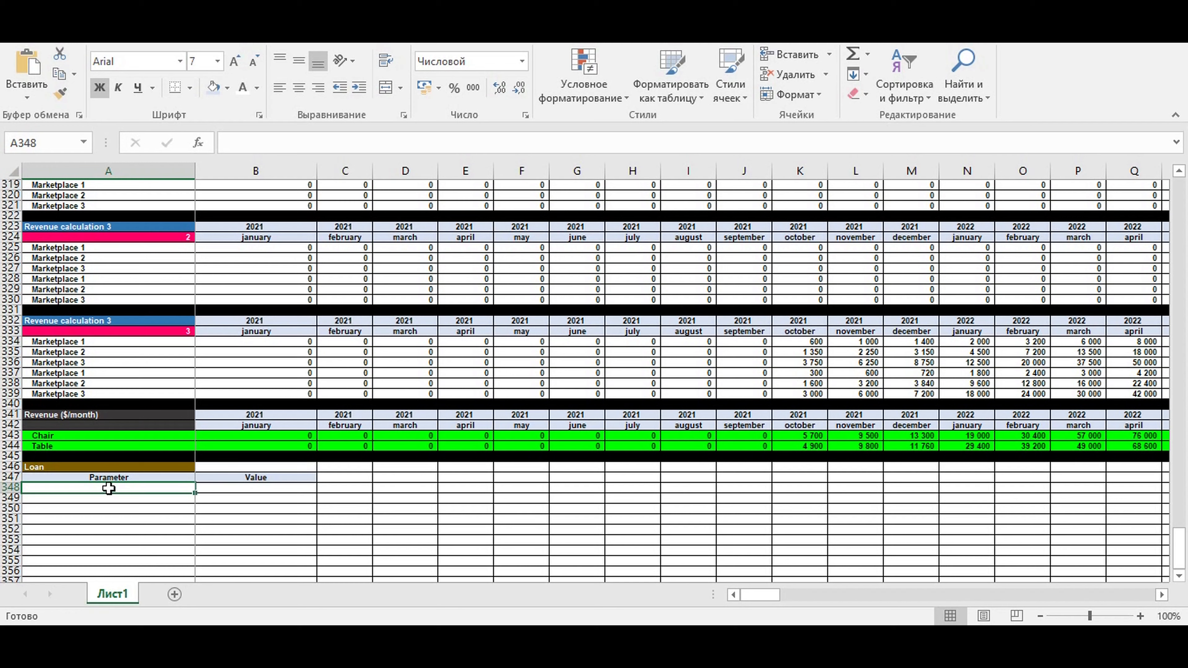
{"action": "type", "text": "Amou"}
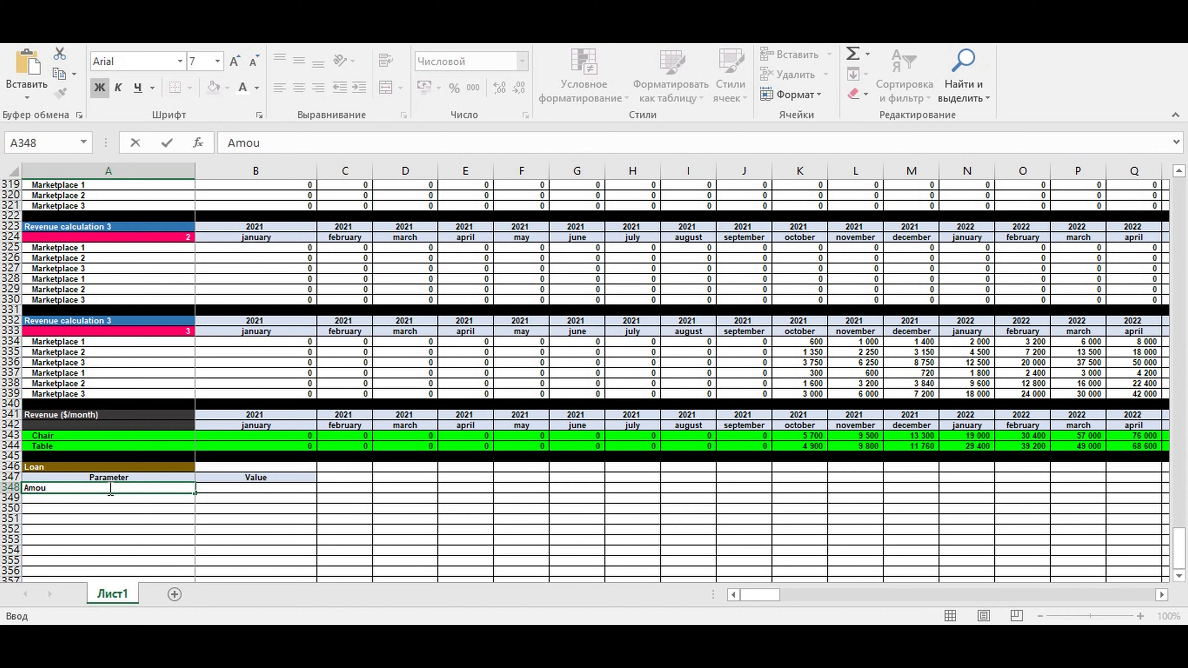
{"action": "type", "text": "nt ofloan($"}
{"action": "left_click", "coordinate": [288, 140]}
{"action": "left_click", "coordinate": [313, 142]}
{"action": "key", "text": "Return"}
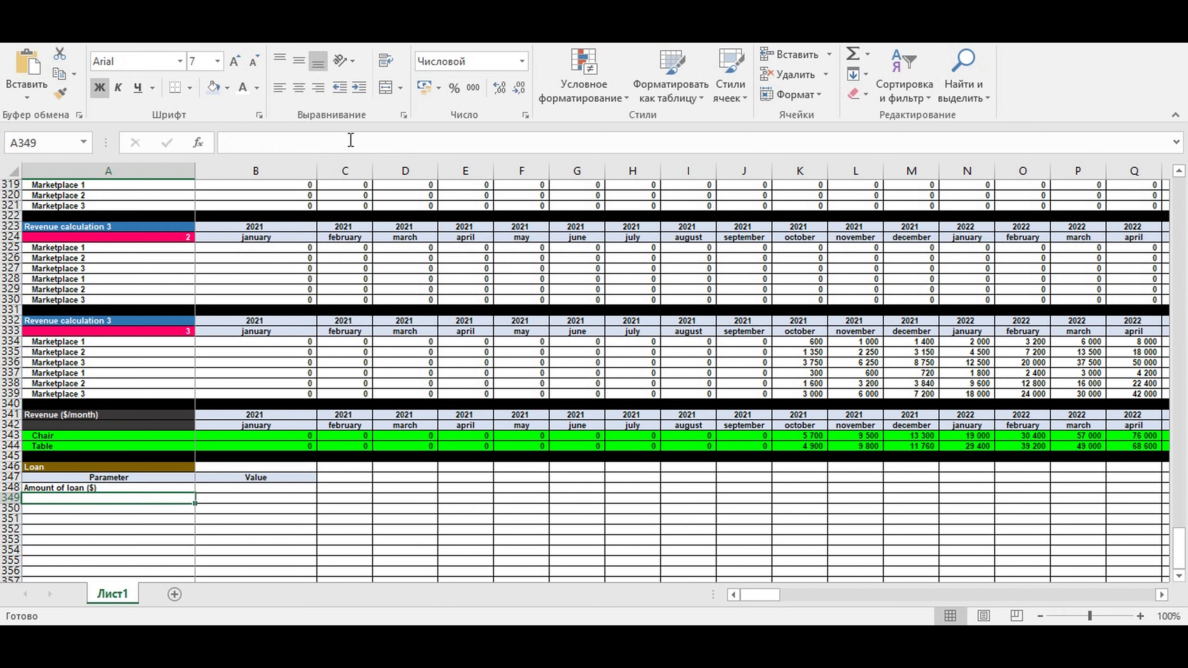
Set the loan amount in B348 to 4000000 and format the cell with white font and a bright light blue fill
{"action": "left_click", "coordinate": [224, 486]}
{"action": "type", "text": "4000000"}
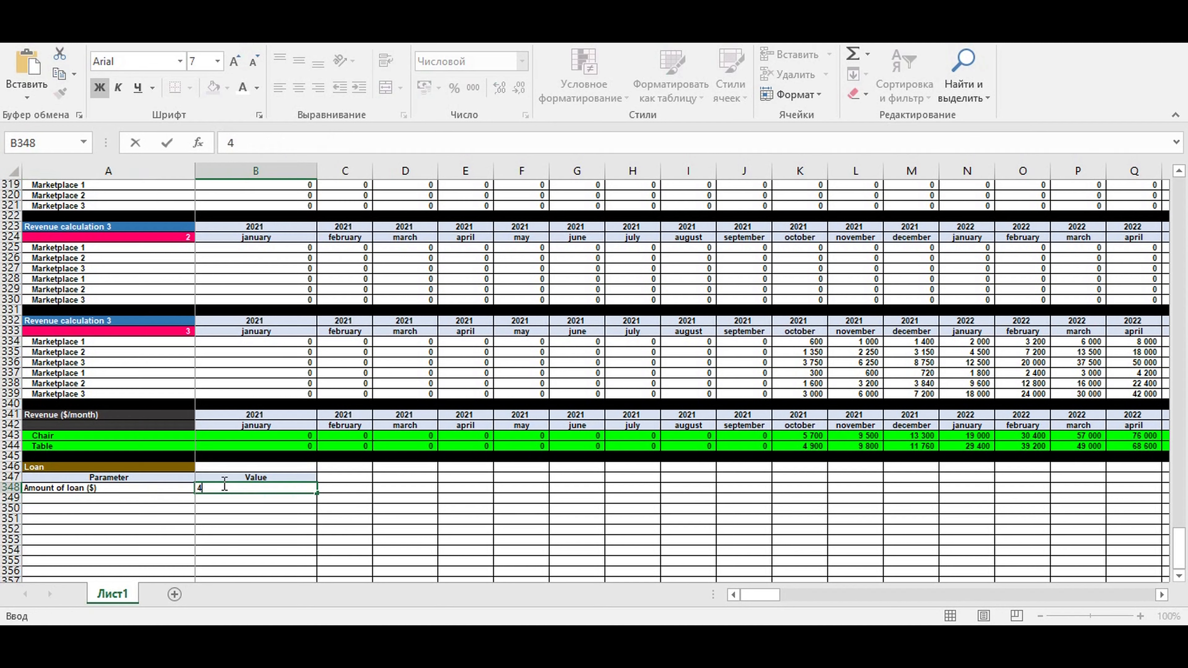
{"action": "key", "text": "Return"}
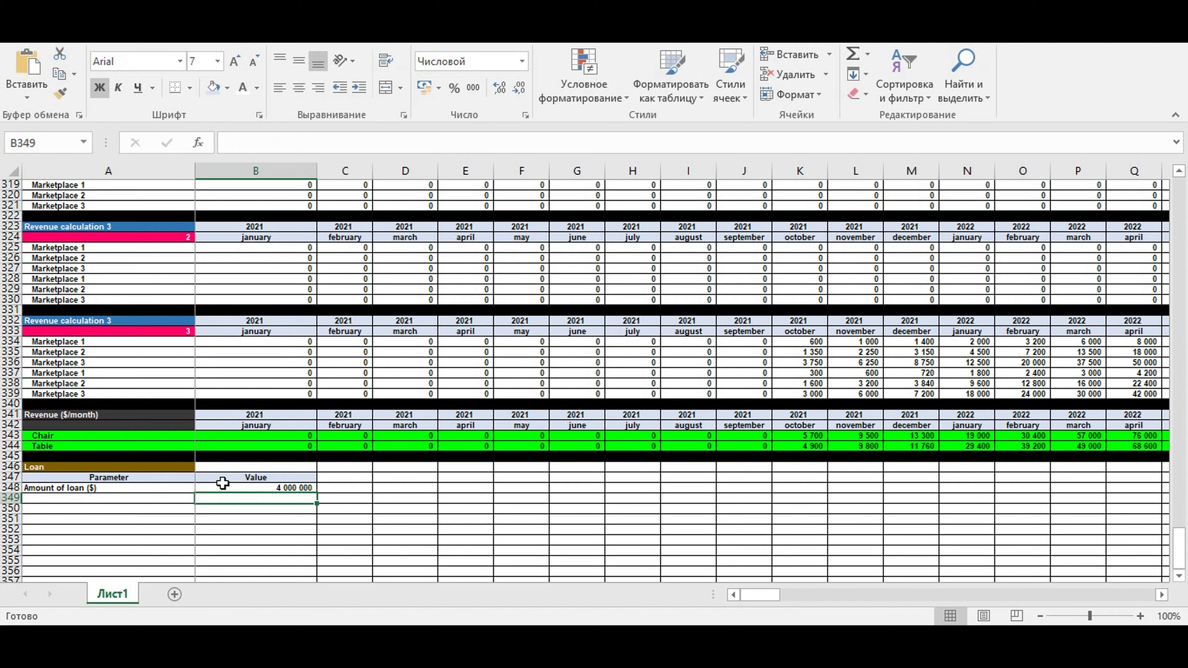
{"action": "left_click", "coordinate": [223, 484]}
{"action": "left_click", "coordinate": [232, 89]}
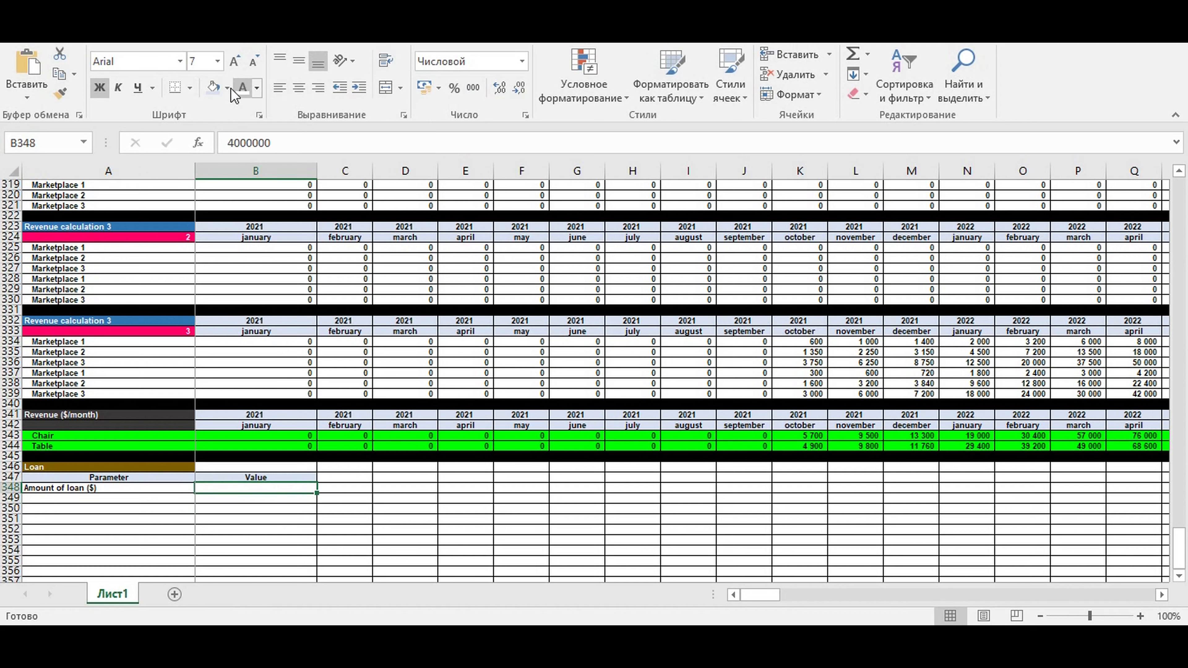
{"action": "left_click", "coordinate": [227, 88]}
{"action": "left_click", "coordinate": [306, 228]}
{"action": "left_click", "coordinate": [362, 529]}
Compare the loan amount cell's formatting with the blue input cells in the Pricing and Amount of people on each position tables
{"action": "left_click", "coordinate": [286, 490]}
{"action": "left_click", "coordinate": [250, 480]}
{"action": "left_click", "coordinate": [267, 488]}
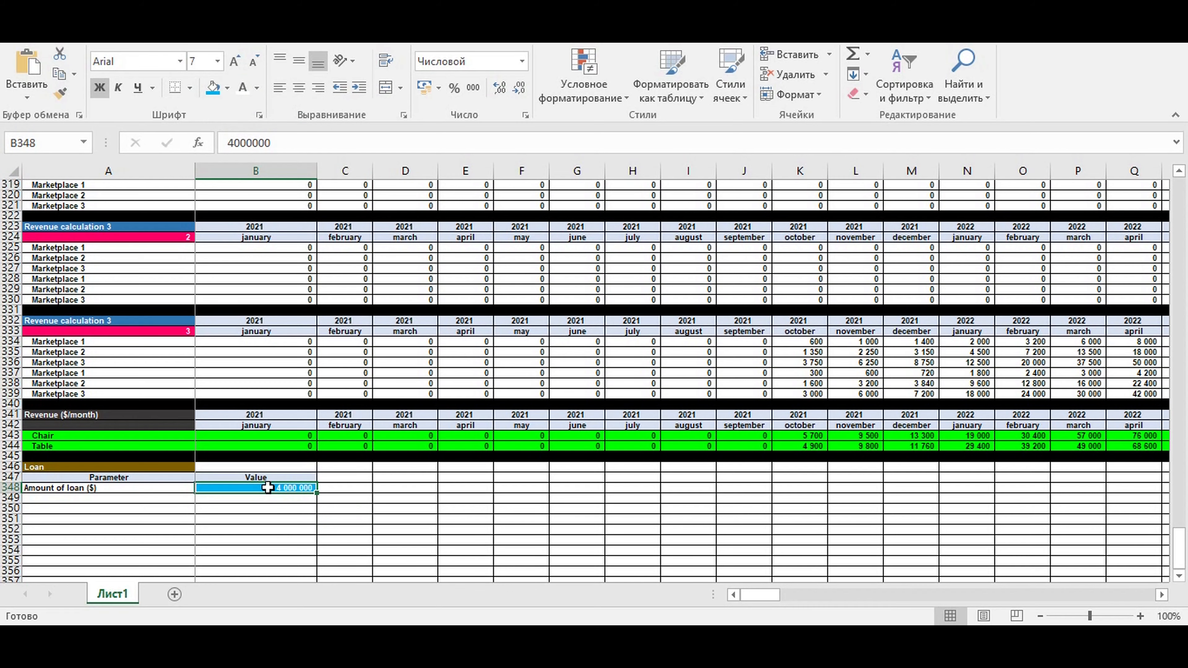
{"action": "scroll", "coordinate": [243, 449], "scroll_direction": "up", "scroll_amount": 7}
{"action": "scroll", "coordinate": [242, 395], "scroll_direction": "up", "scroll_amount": 20}
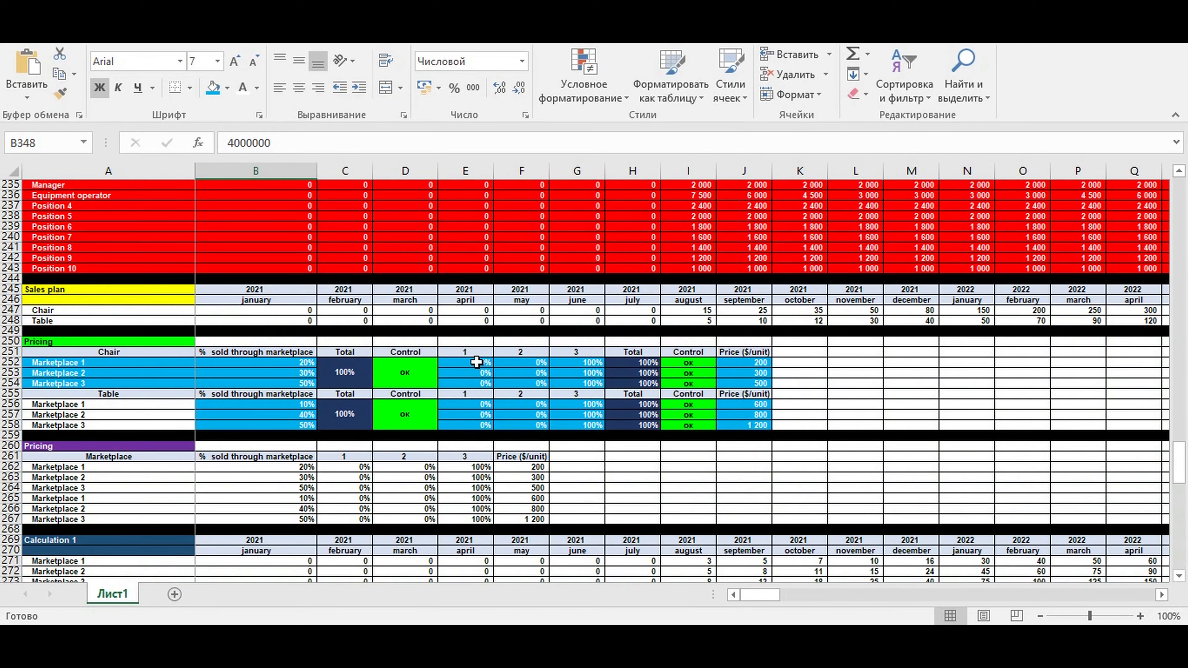
{"action": "left_click_drag", "start_coordinate": [474, 365], "coordinate": [589, 379]}
{"action": "left_click_drag", "start_coordinate": [279, 364], "coordinate": [193, 384]}
{"action": "scroll", "coordinate": [205, 353], "scroll_direction": "up", "scroll_amount": 18}
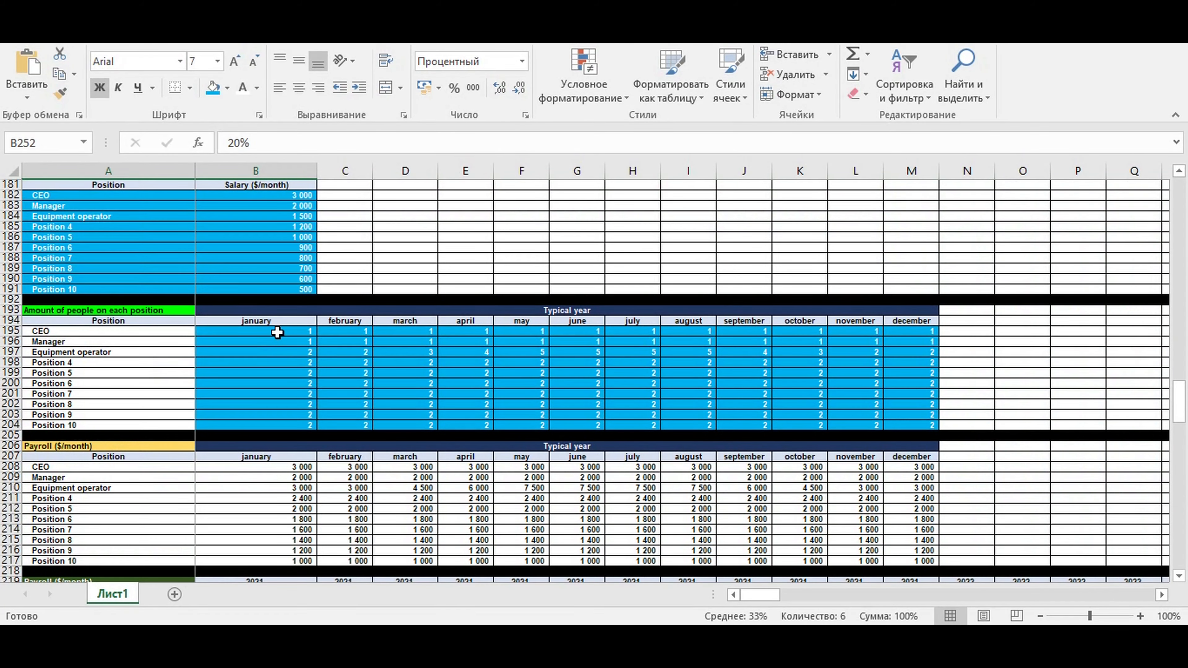
{"action": "left_click_drag", "start_coordinate": [277, 332], "coordinate": [930, 417]}
{"action": "left_click_drag", "start_coordinate": [1184, 398], "coordinate": [1184, 547]}
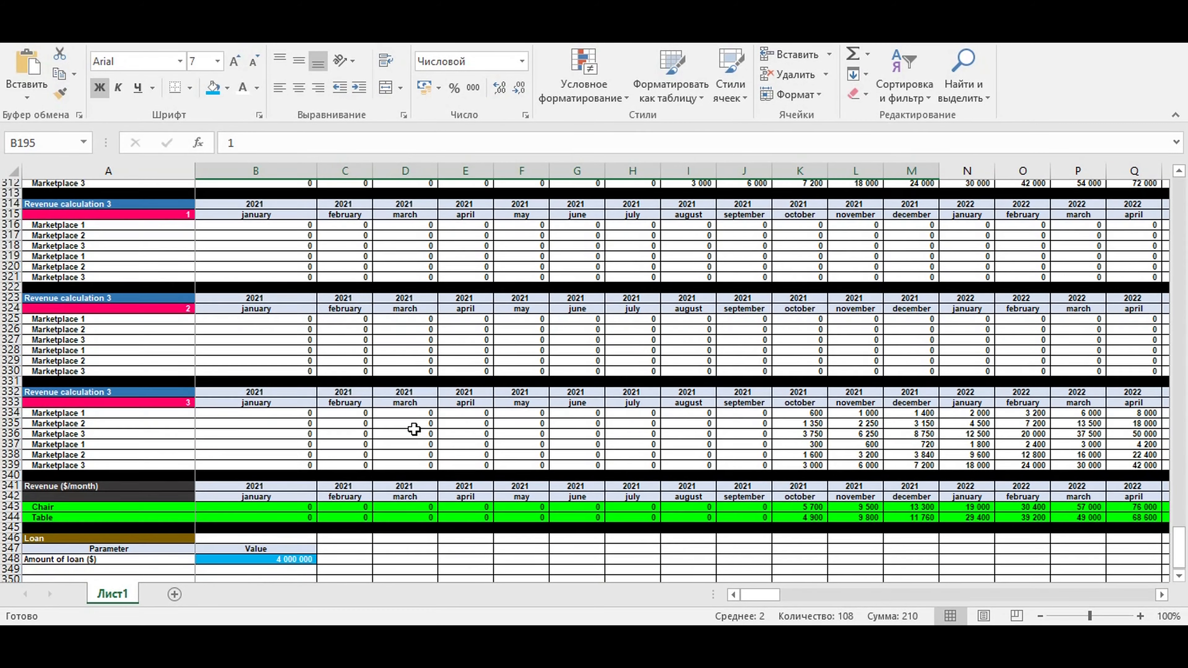
{"action": "scroll", "coordinate": [414, 429], "scroll_direction": "down", "scroll_amount": 5}
{"action": "left_click", "coordinate": [199, 437]}
{"action": "left_click", "coordinate": [144, 424]}
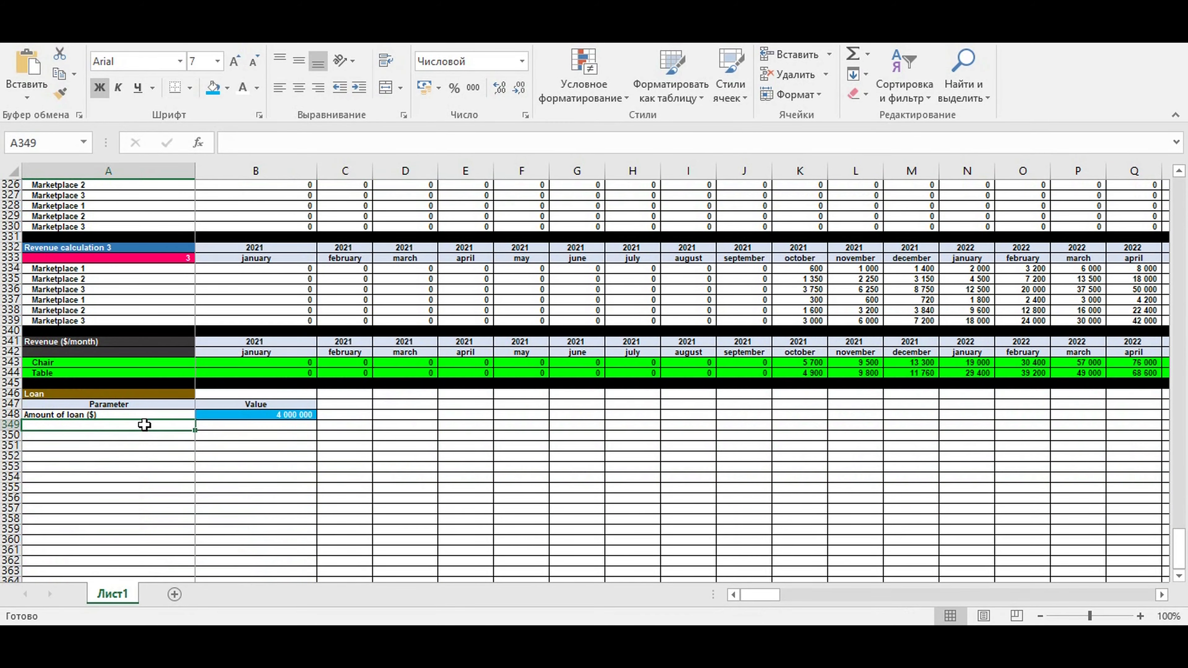
{"action": "left_click", "coordinate": [50, 395]}
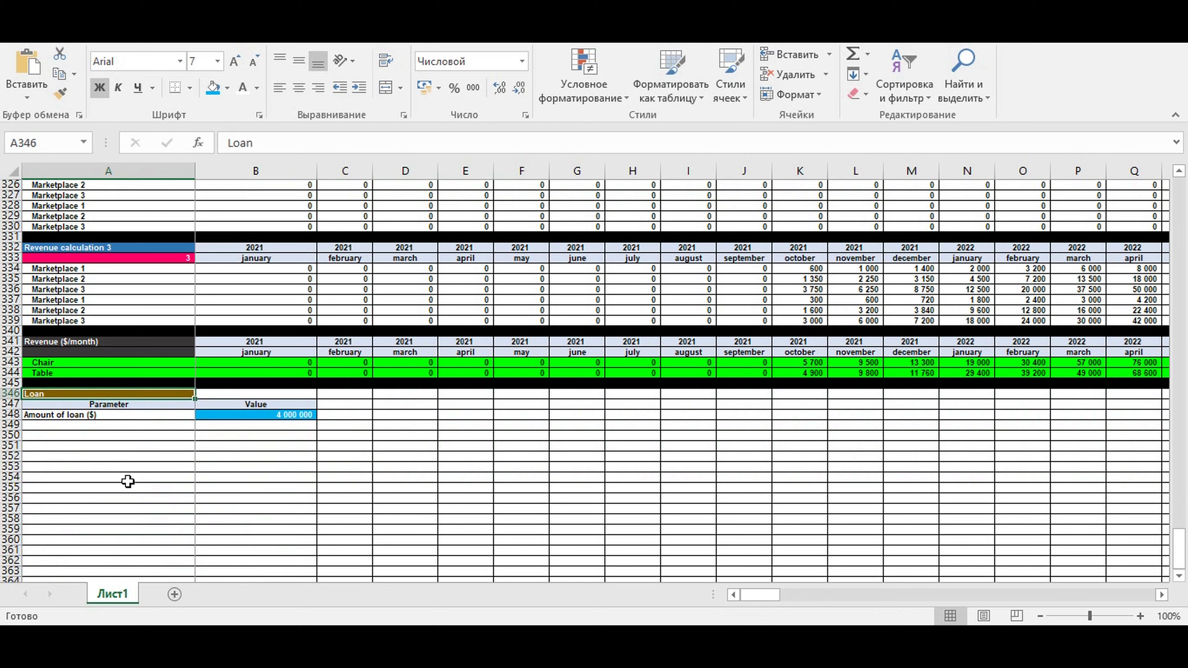
Enter the parameter label "Termof loan (months)" in cell A349
{"action": "left_click", "coordinate": [41, 425]}
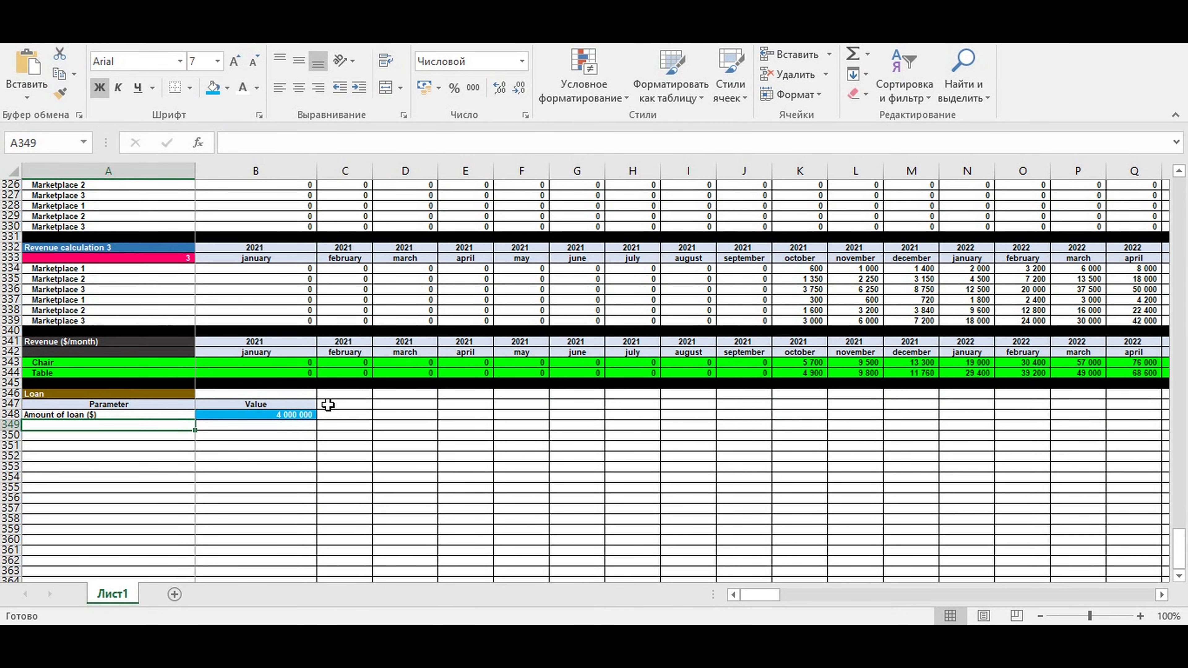
{"action": "type", "text": "T"}
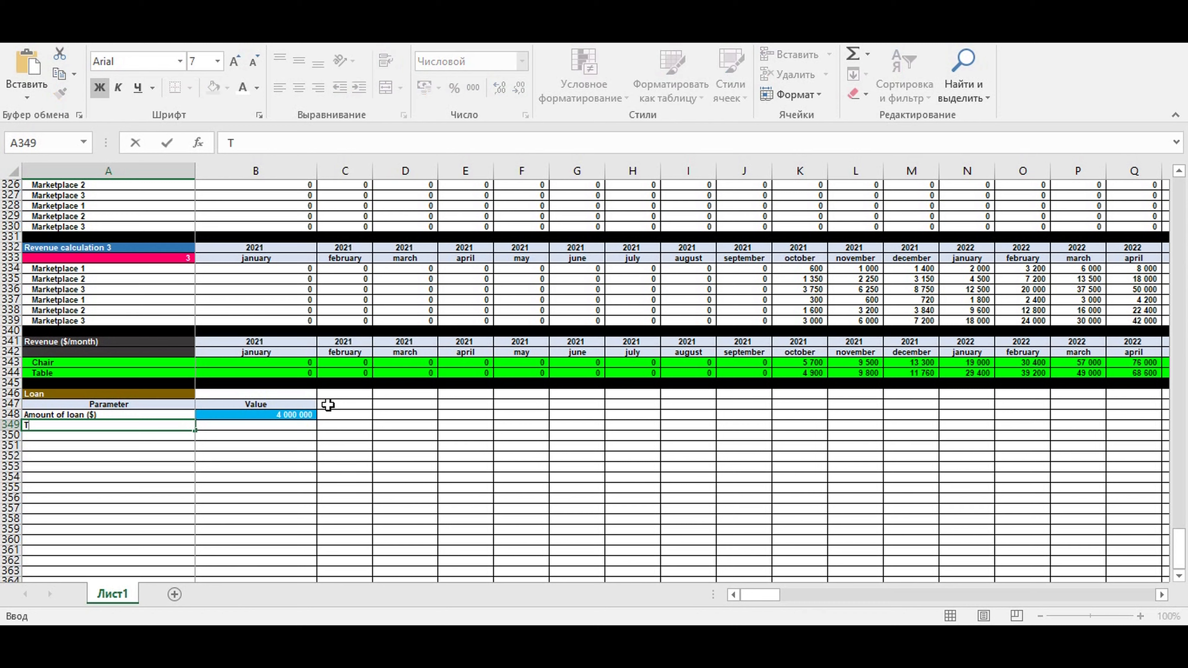
{"action": "type", "text": "em"}
{"action": "key", "text": "BackSpace"}
{"action": "type", "text": "rmof loam"}
{"action": "key", "text": "BackSpace"}
{"action": "type", "text": "n"}
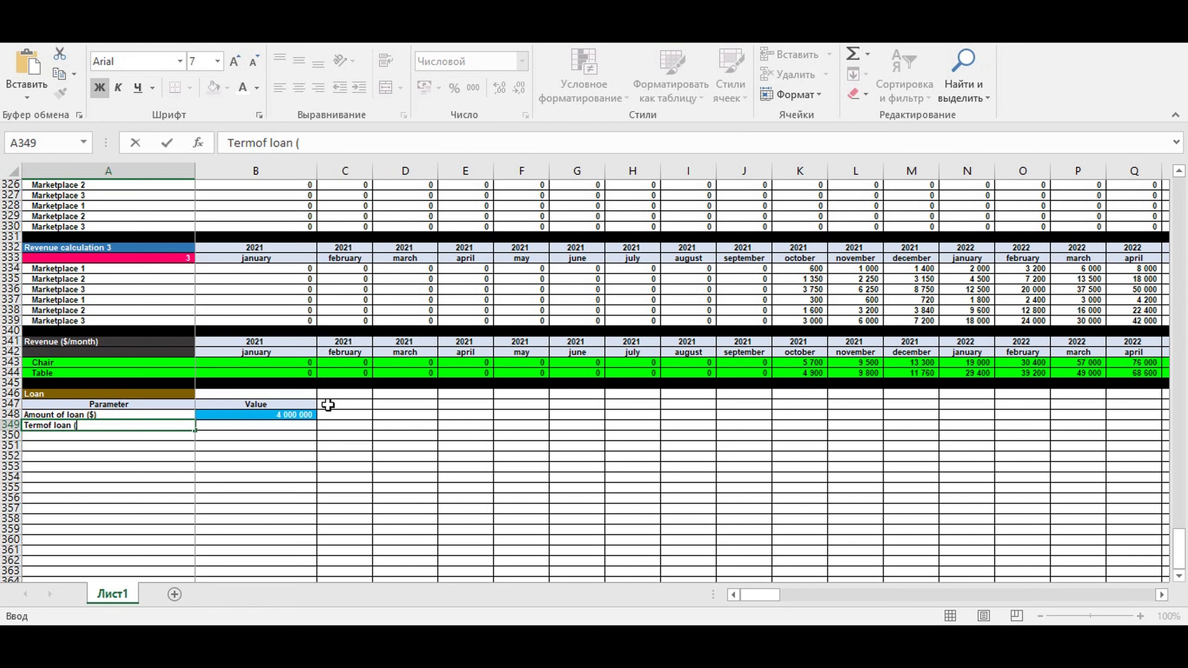
{"action": "type", "text": " (months"}
{"action": "key", "text": "Return"}
Set the loan term in B349 to 60 and format it with the bright light blue fill and white font
{"action": "key", "text": "Up"}
{"action": "key", "text": "Right"}
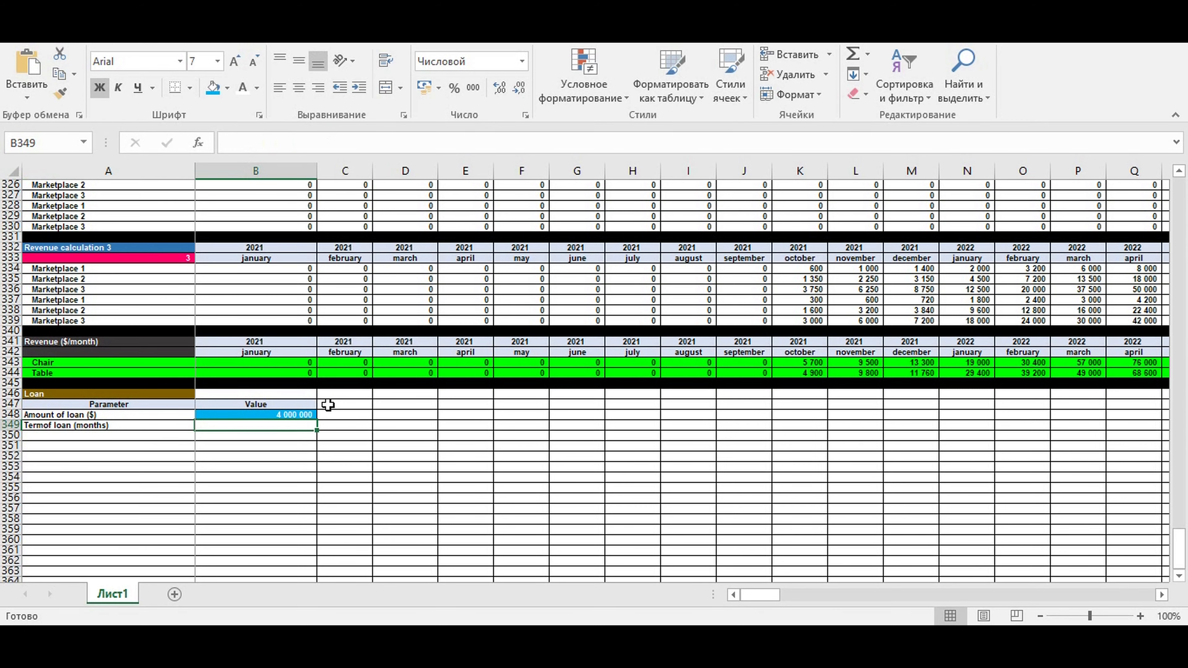
{"action": "type", "text": "60"}
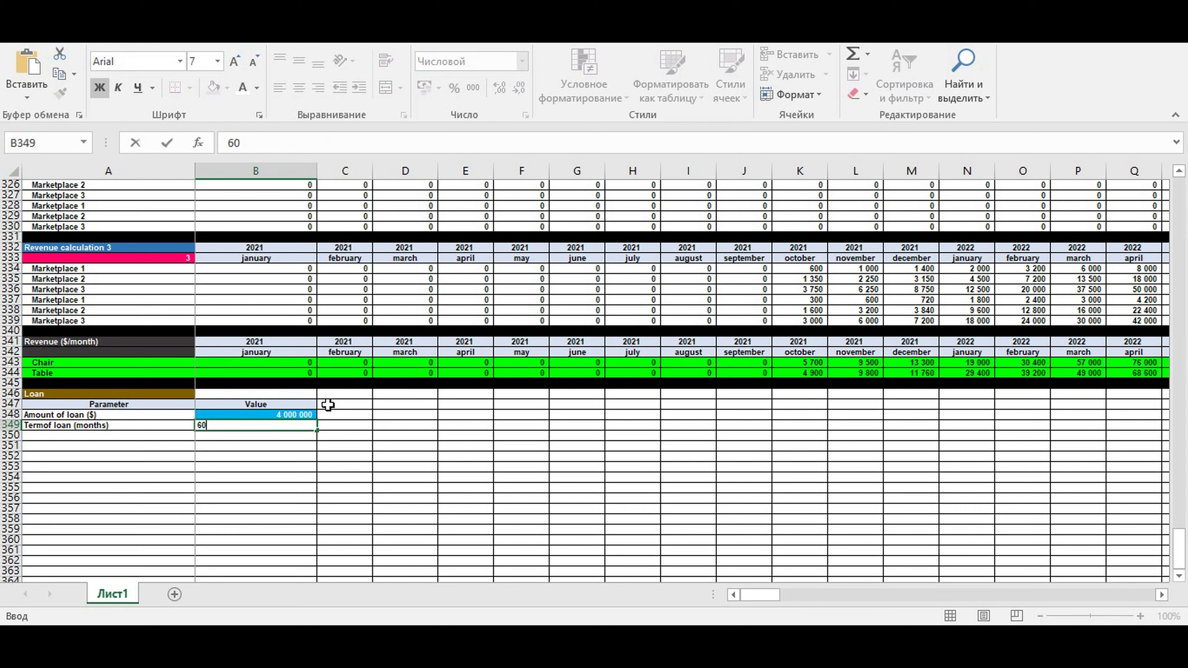
{"action": "key", "text": "Return"}
{"action": "key", "text": "Up"}
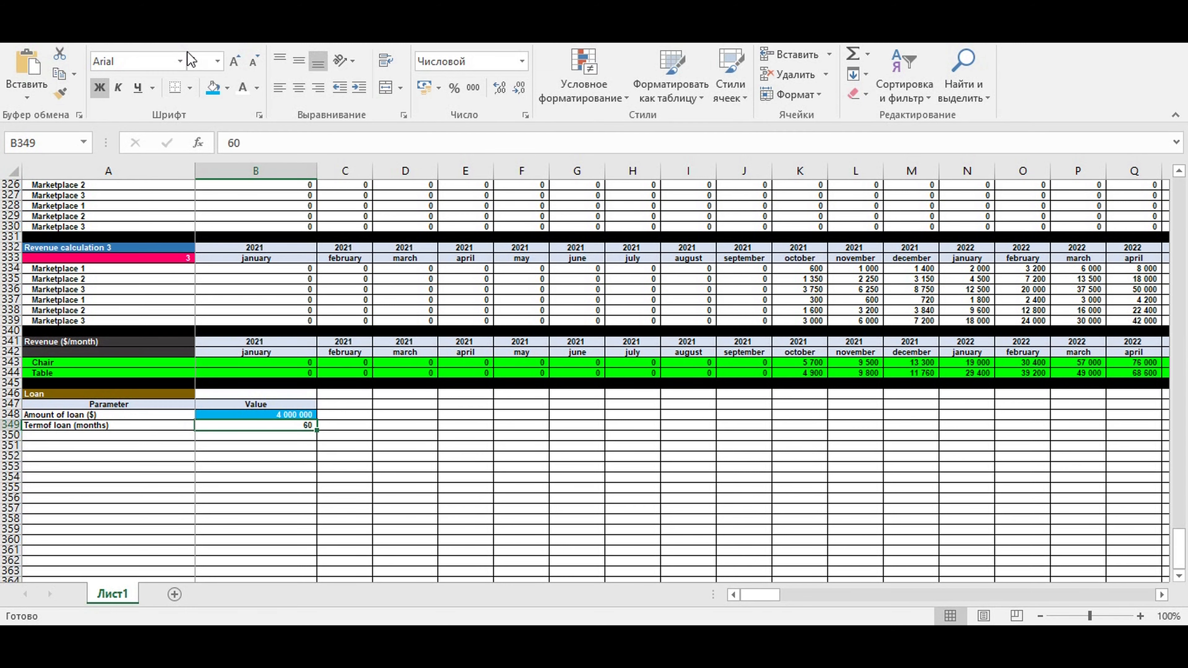
{"action": "left_click", "coordinate": [214, 86]}
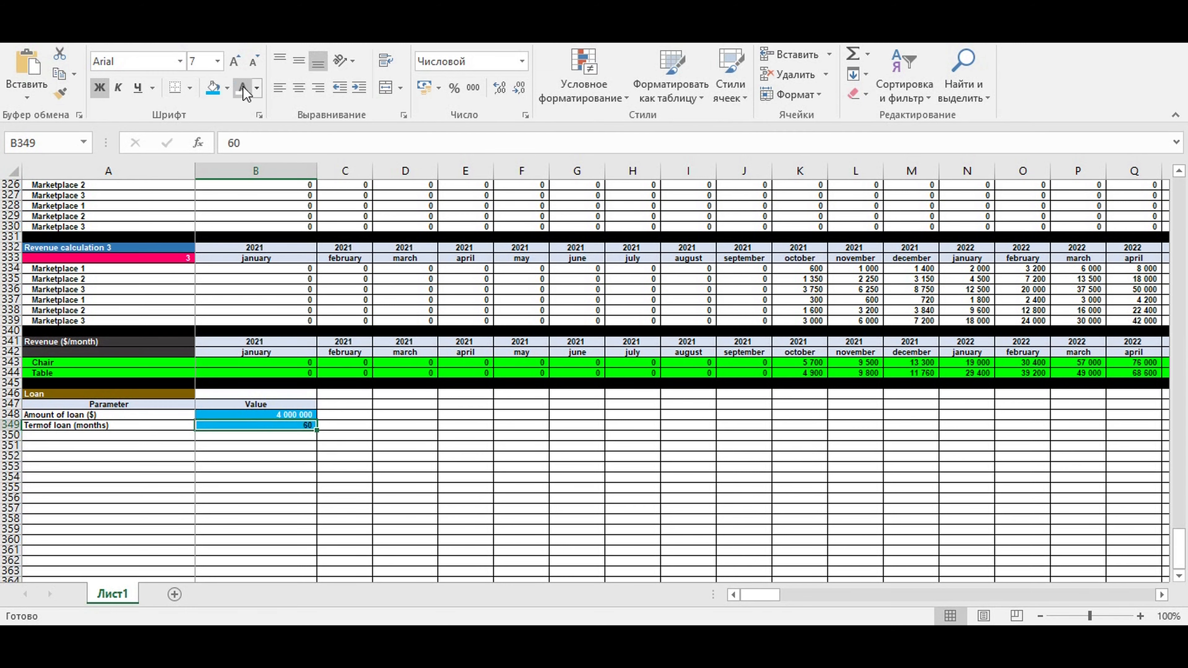
{"action": "left_click", "coordinate": [355, 442]}
{"action": "left_click", "coordinate": [254, 425]}
Correct the label in A349 to "Term of loan (months)"
{"action": "left_click", "coordinate": [61, 421]}
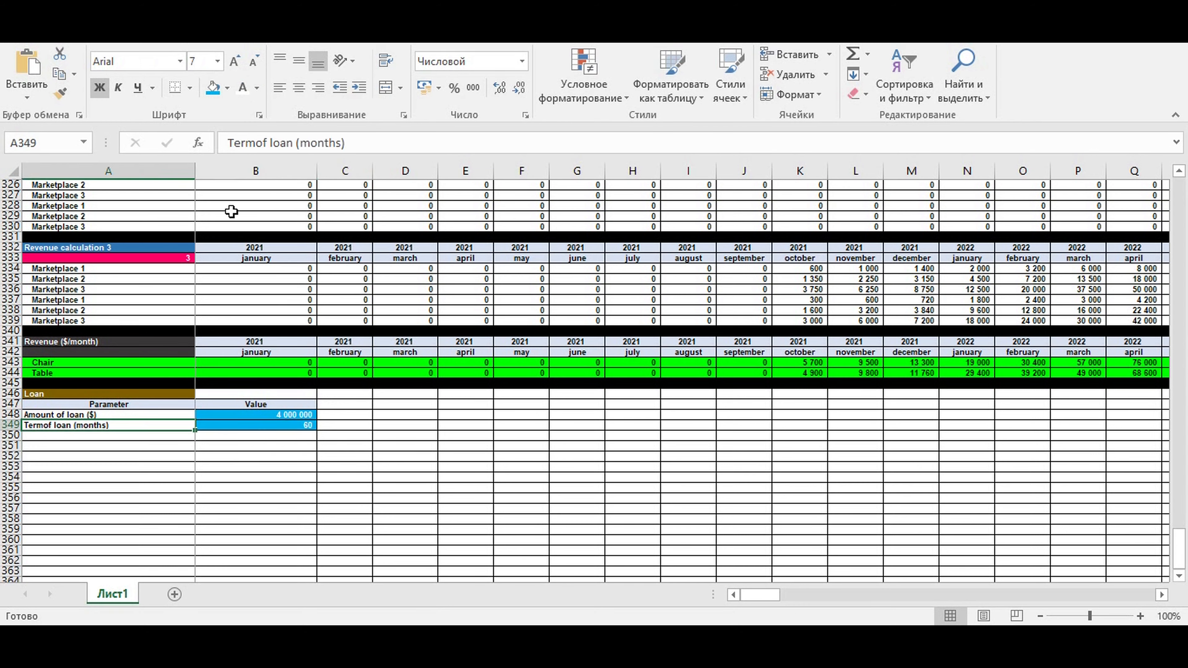
{"action": "left_click", "coordinate": [258, 142]}
{"action": "key", "text": "Return"}
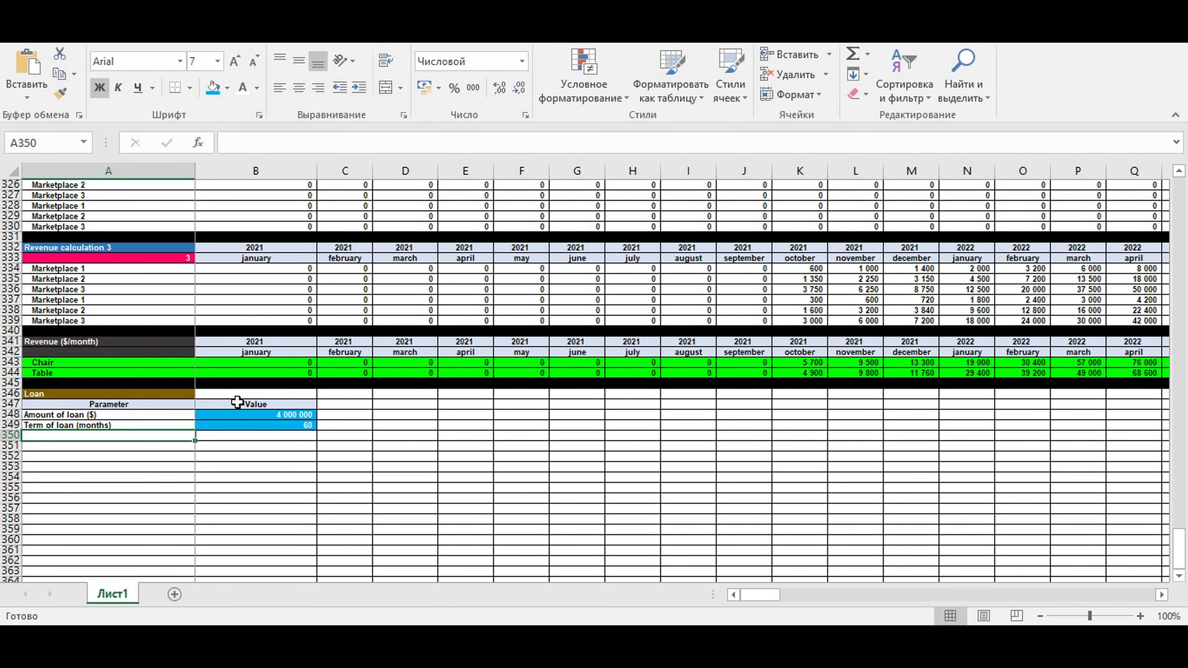
Enter the parameter labels "Month of loan" in A350 and "Year of loan" in A351
{"action": "type", "text": "Moth"}
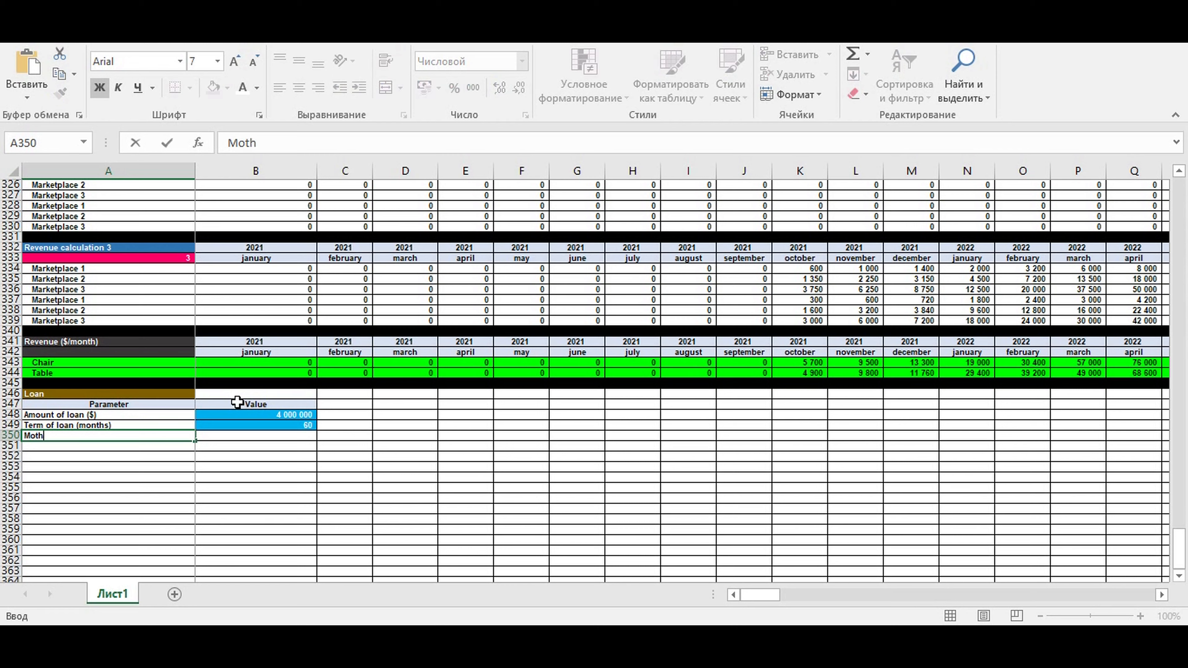
{"action": "key", "text": "BackSpace"}
{"action": "key", "text": "BackSpace"}
{"action": "type", "text": "nth of"}
{"action": "key", "text": "Return"}
{"action": "type", "text": "Y"}
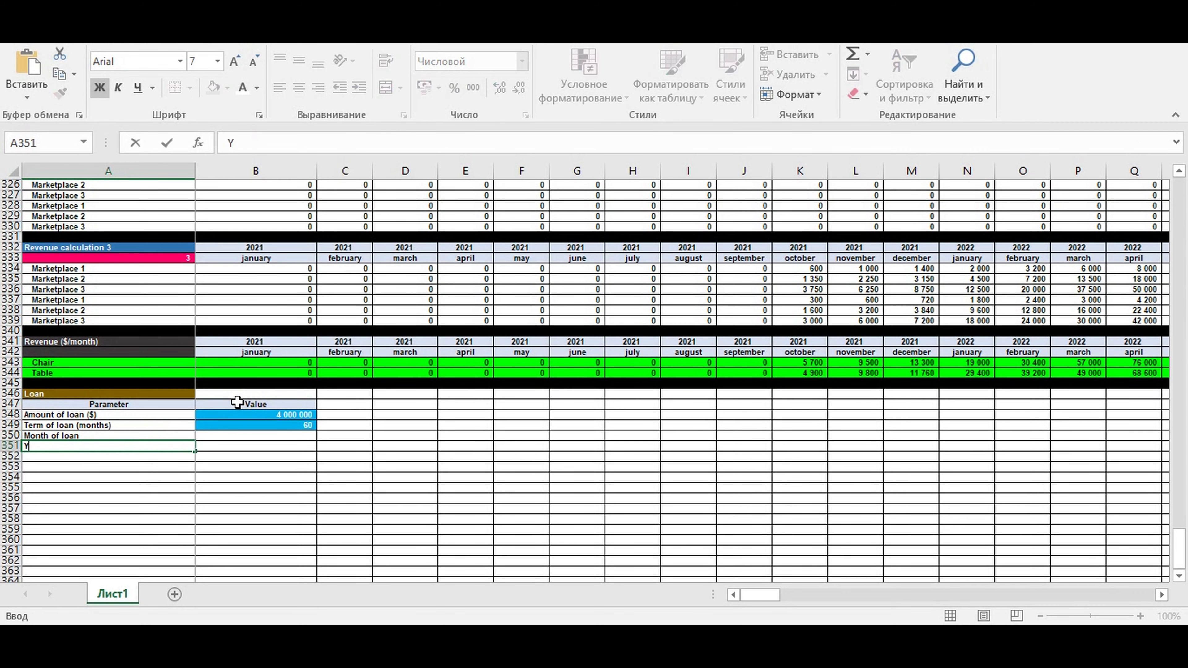
{"action": "type", "text": "ear of l"}
{"action": "key", "text": "Return"}
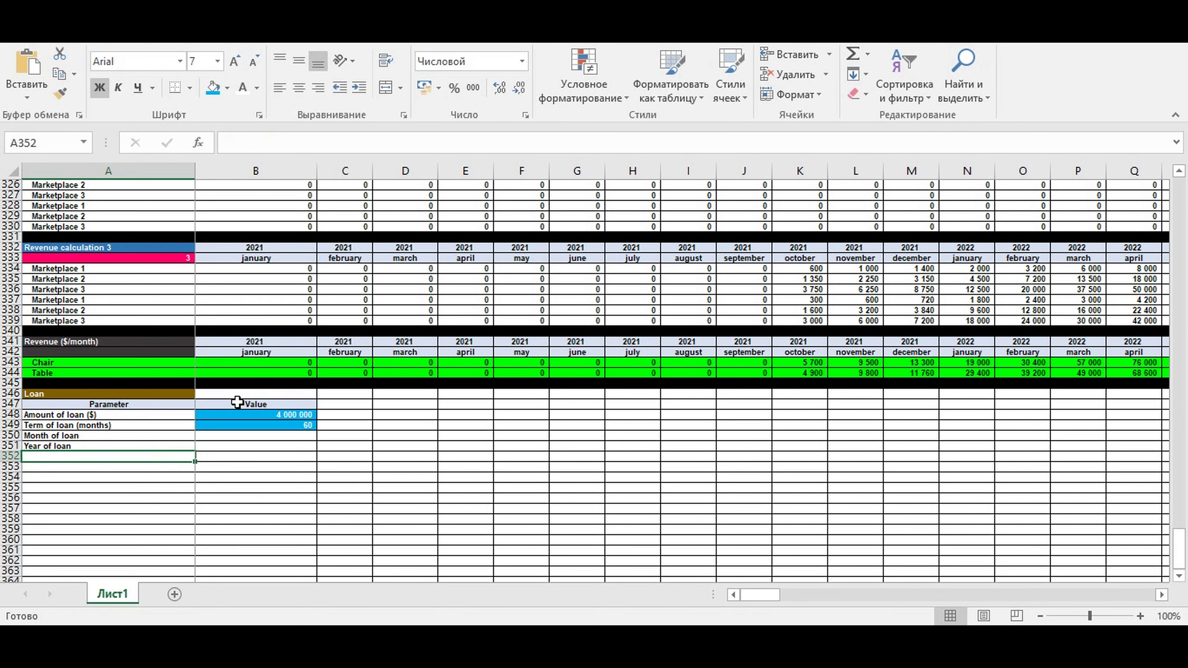
Restrict the month of loan in B350 to a drop-down list sourced from the sheet's list of month names
{"action": "left_click", "coordinate": [213, 437]}
{"action": "left_click", "coordinate": [453, 35]}
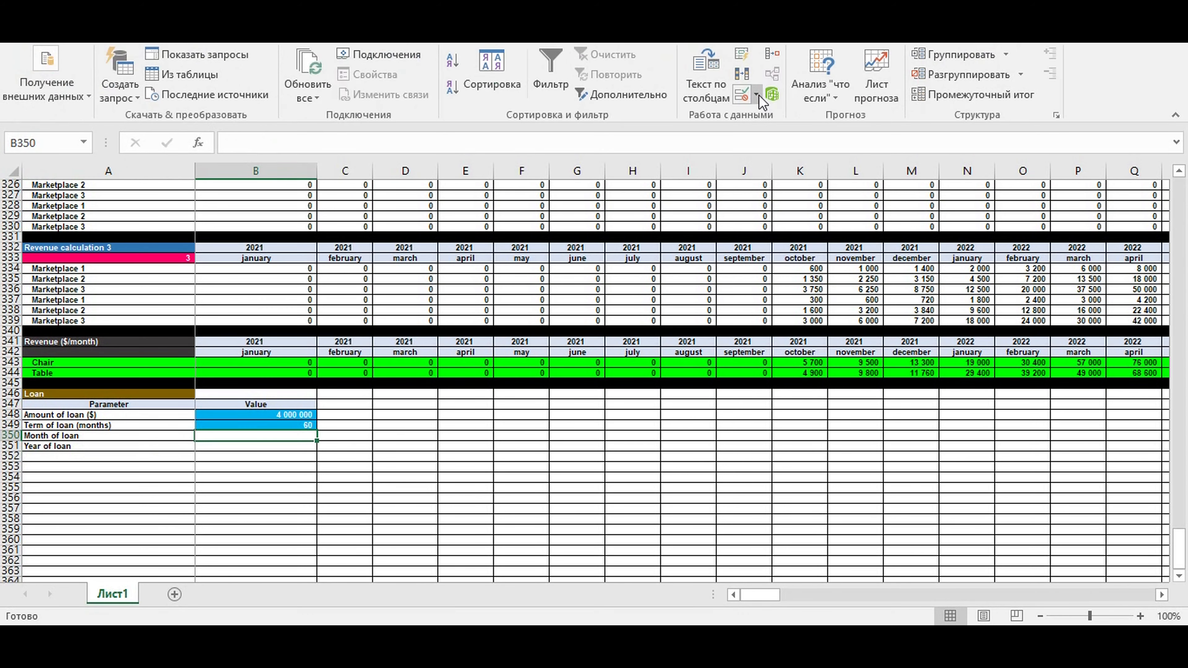
{"action": "left_click", "coordinate": [756, 95]}
{"action": "left_click", "coordinate": [772, 117]}
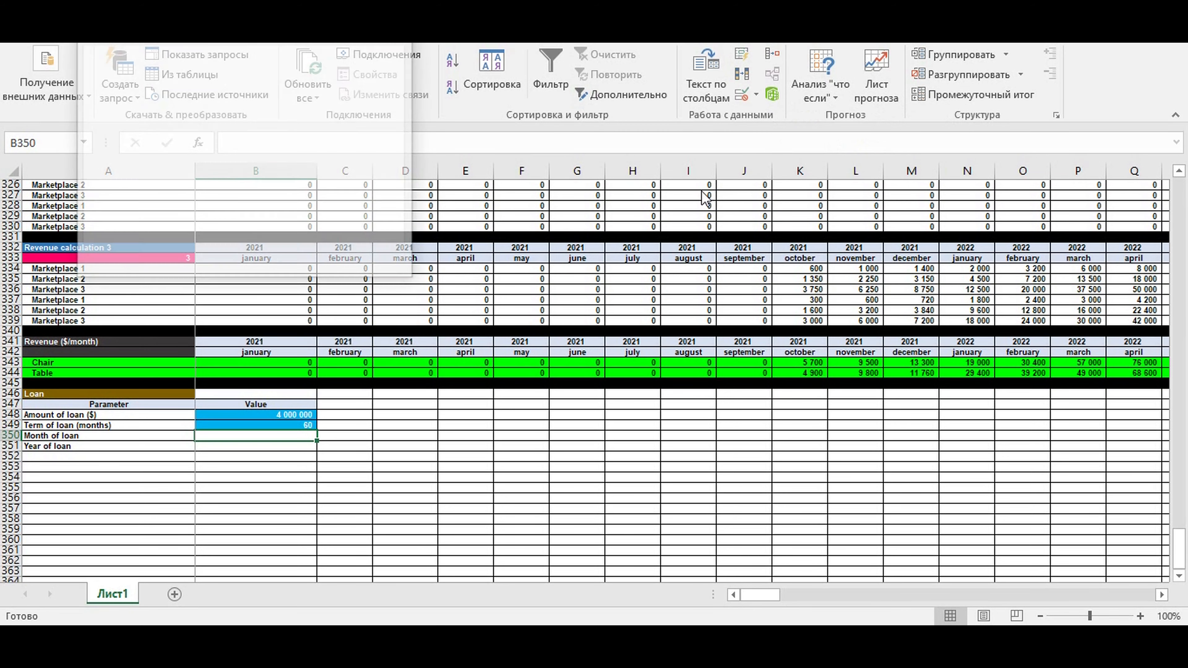
{"action": "left_click", "coordinate": [203, 95]}
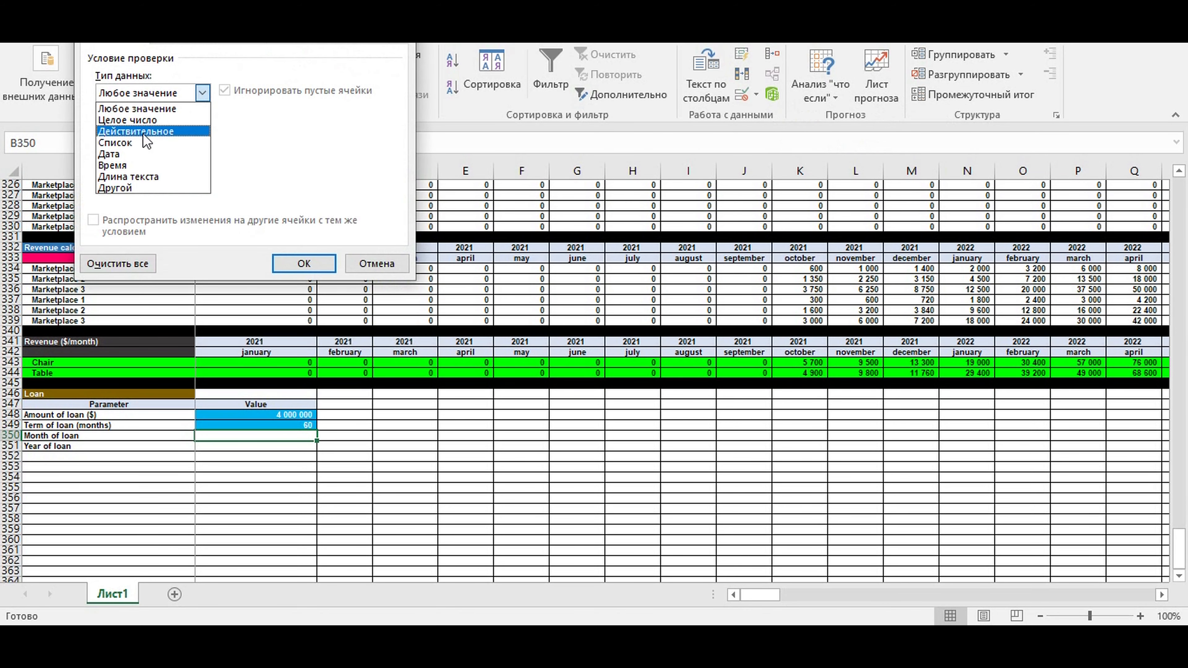
{"action": "left_click", "coordinate": [129, 142]}
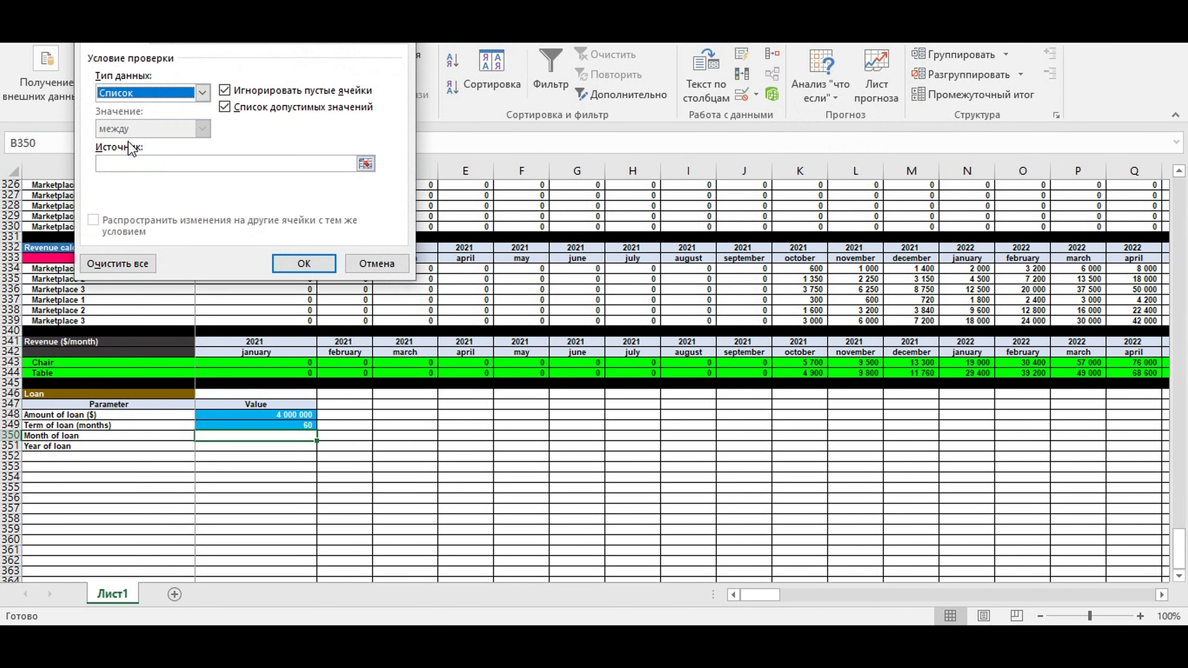
{"action": "left_click", "coordinate": [365, 164]}
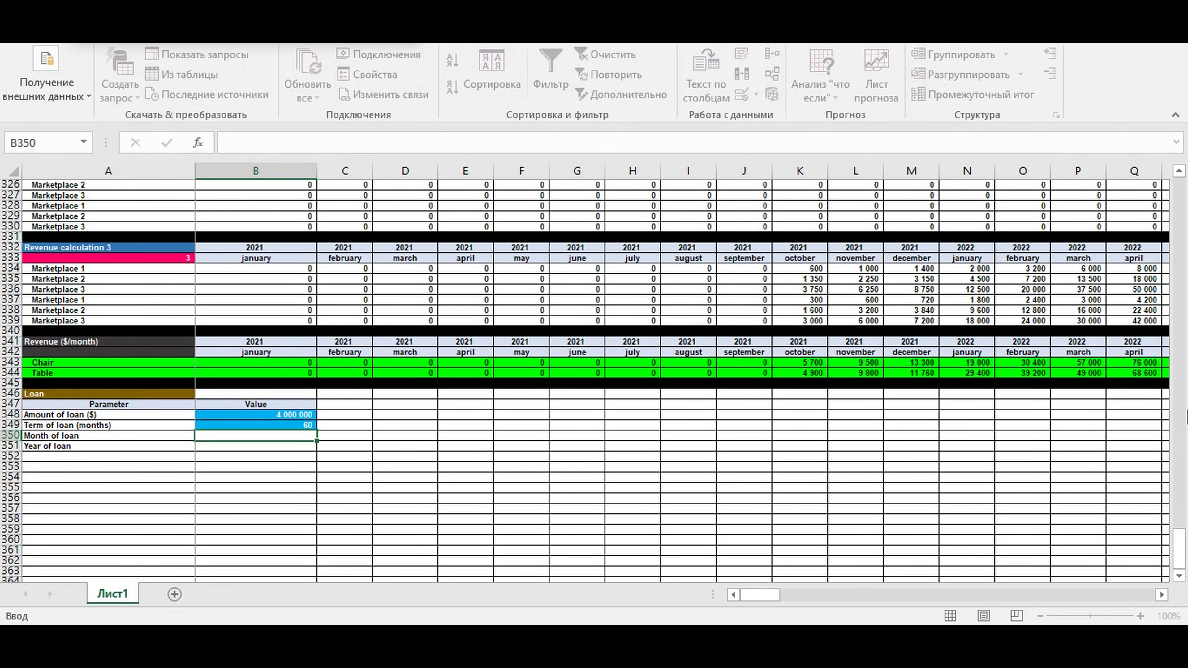
{"action": "left_click_drag", "start_coordinate": [1178, 547], "coordinate": [1178, 196]}
{"action": "left_click_drag", "start_coordinate": [216, 196], "coordinate": [302, 310]}
{"action": "key", "text": "Return"}
{"action": "key", "text": "Return"}
{"action": "key", "text": "Return"}
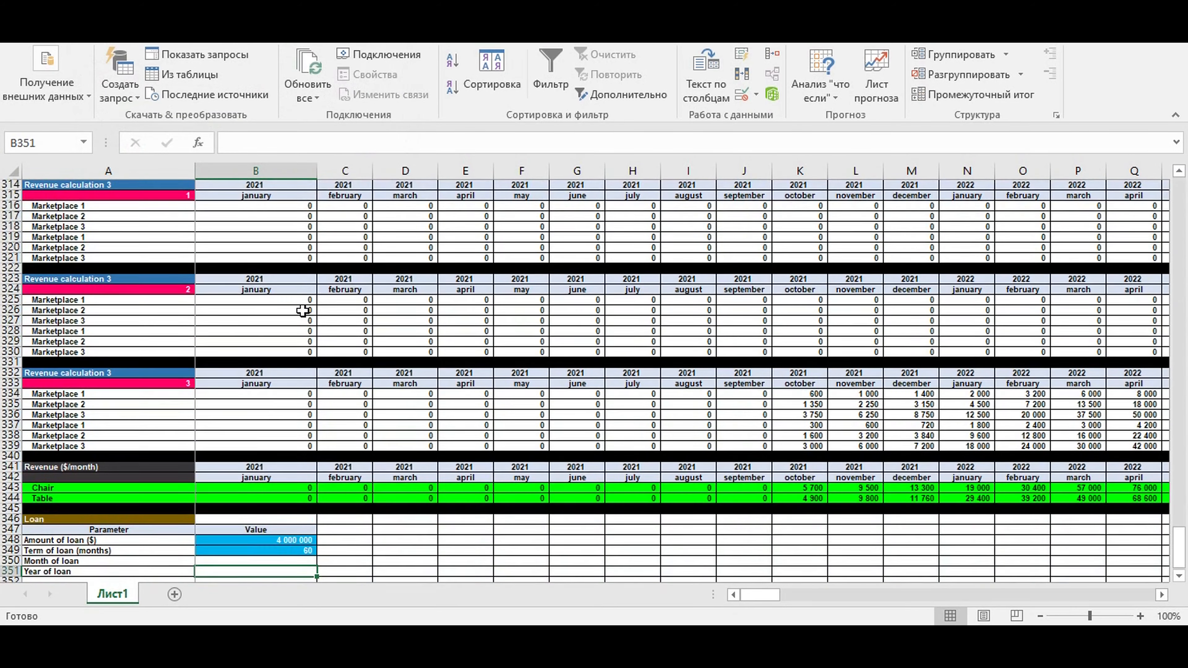
Choose april as the month of loan in B350 and format it centred with the bright light blue fill and white font
{"action": "left_click", "coordinate": [303, 562]}
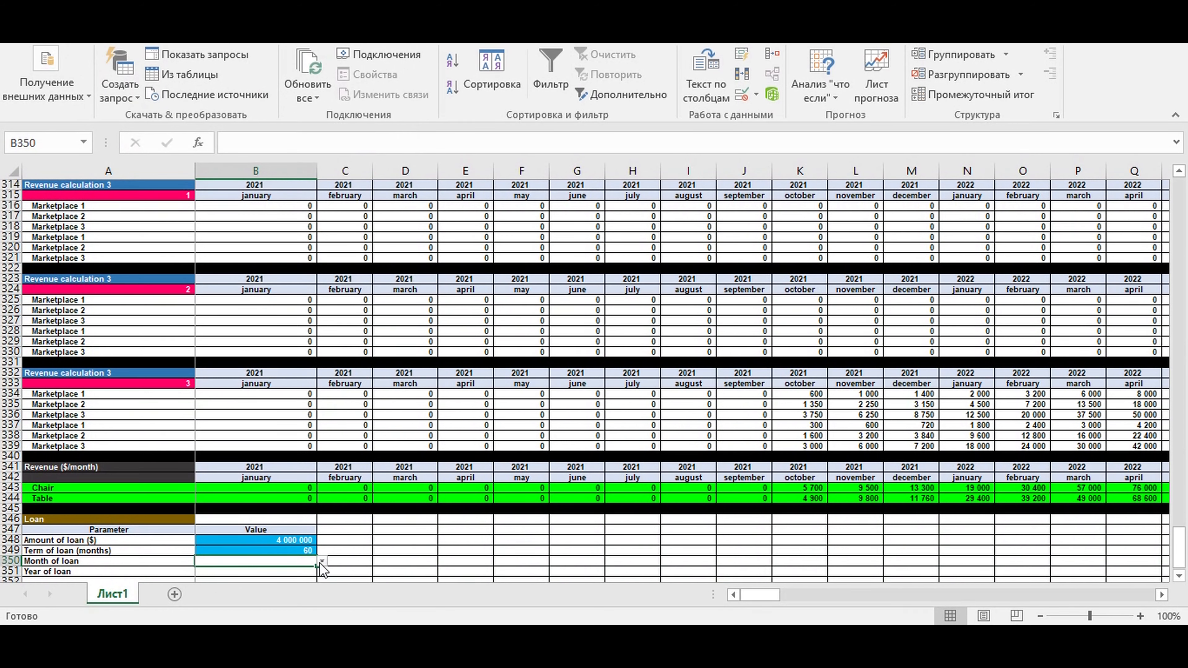
{"action": "left_click", "coordinate": [323, 561]}
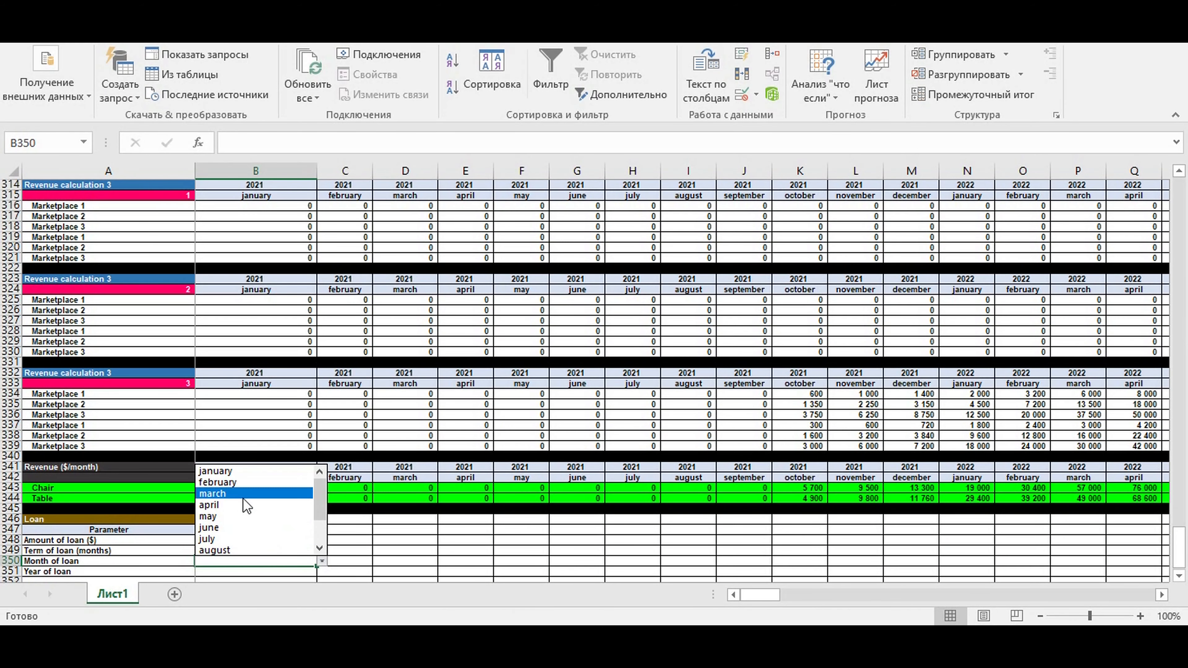
{"action": "left_click", "coordinate": [243, 505]}
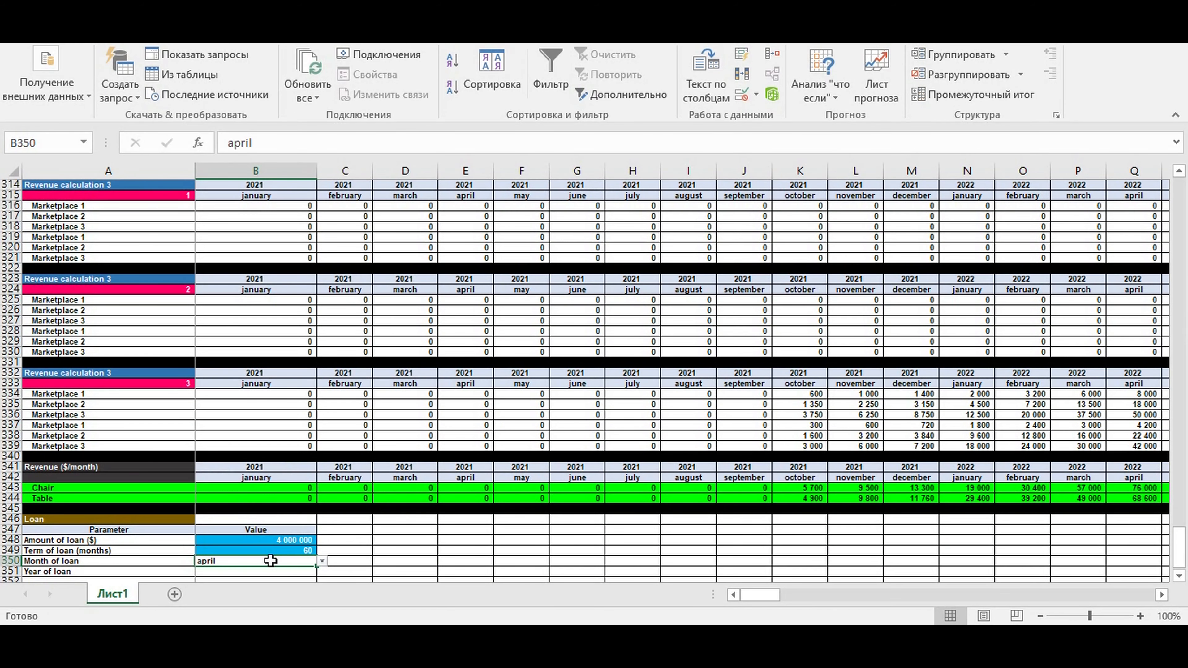
{"action": "left_click", "coordinate": [88, 42]}
{"action": "left_click", "coordinate": [299, 88]}
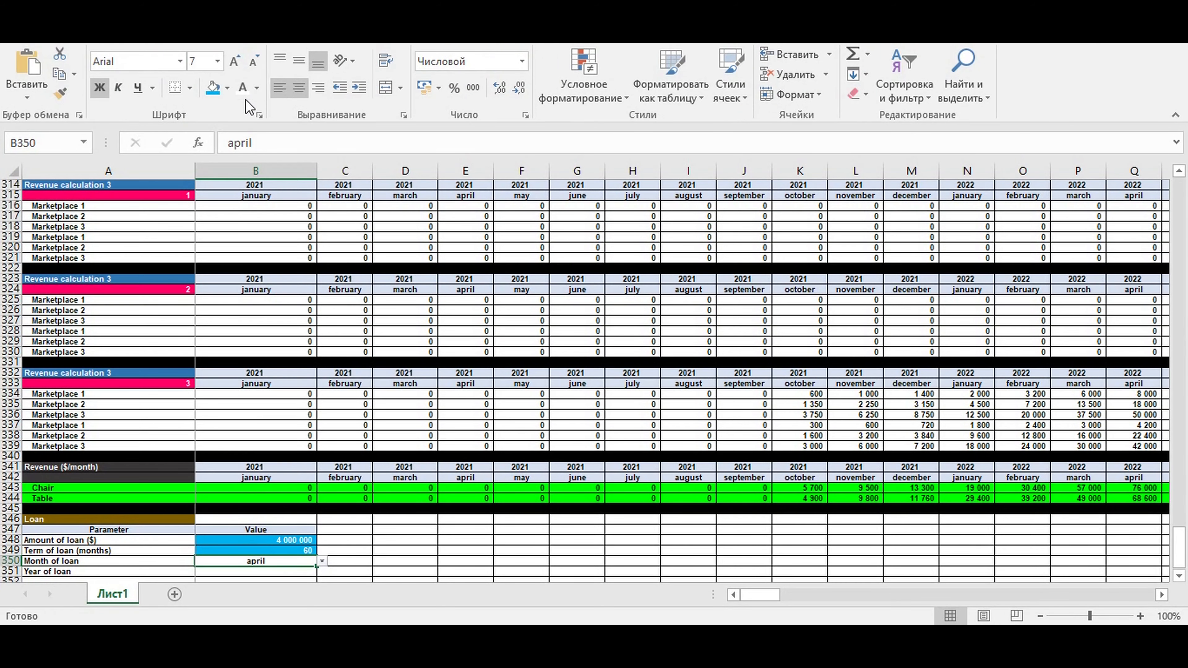
{"action": "left_click", "coordinate": [212, 88]}
{"action": "scroll", "coordinate": [430, 404], "scroll_direction": "down", "scroll_amount": 3}
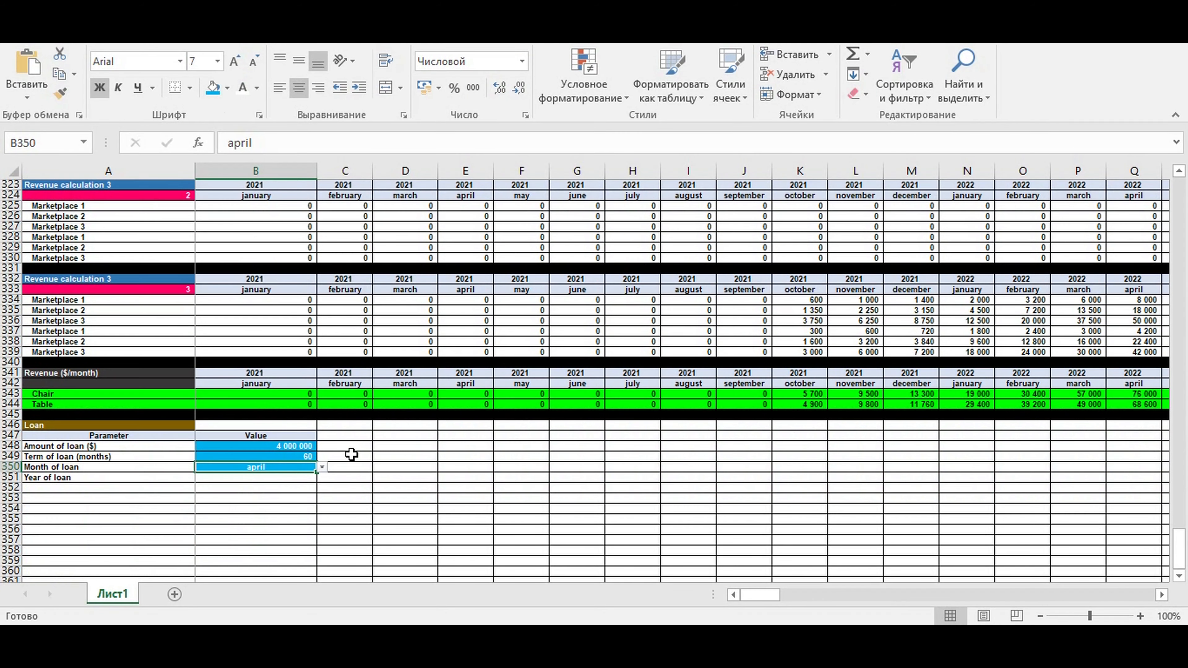
Restrict the year of loan in B351 to a drop-down list sourced from the sheet's list of years starting at 2021
{"action": "left_click", "coordinate": [259, 479]}
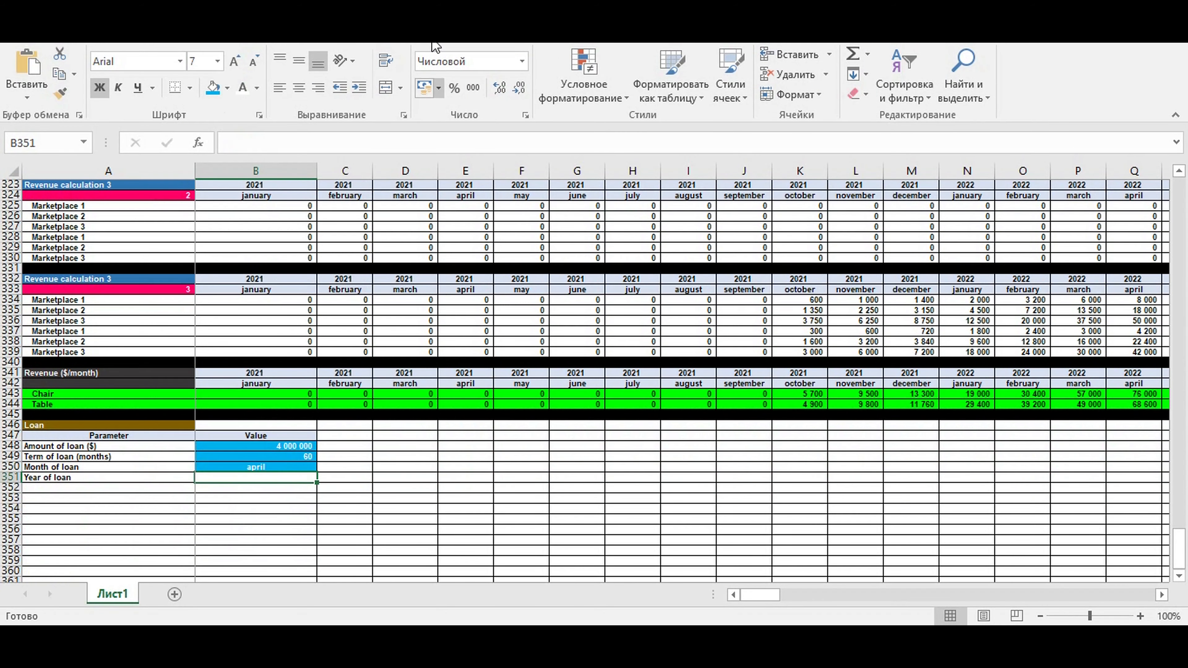
{"action": "left_click", "coordinate": [402, 41]}
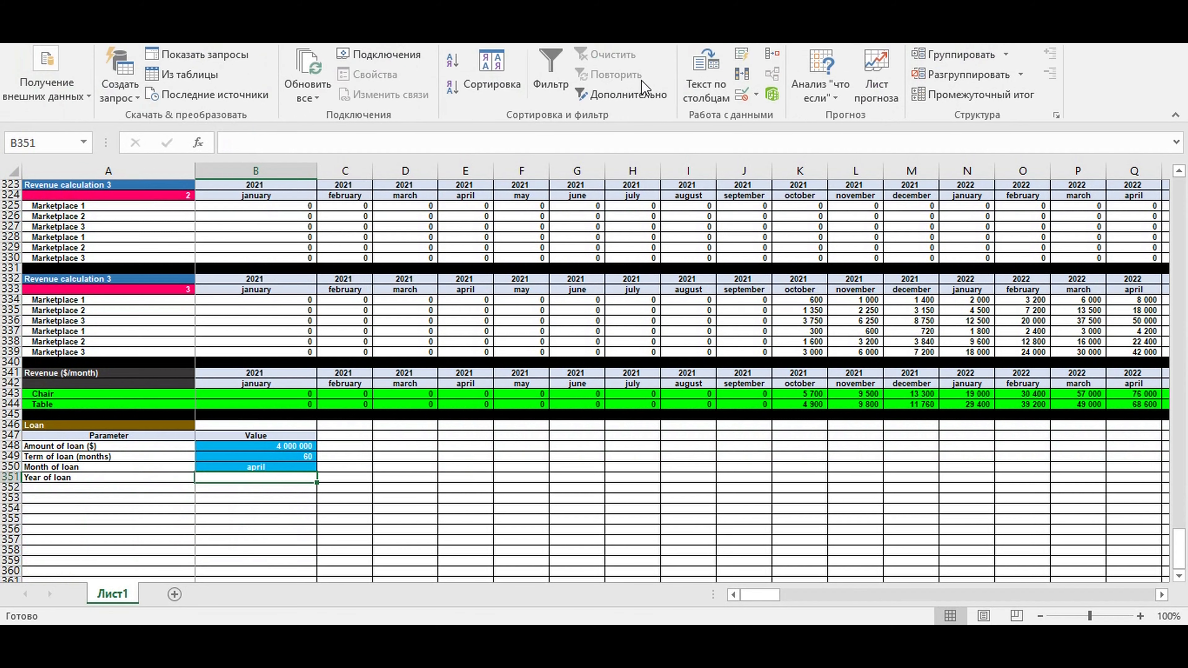
{"action": "left_click", "coordinate": [758, 95]}
{"action": "left_click", "coordinate": [816, 117]}
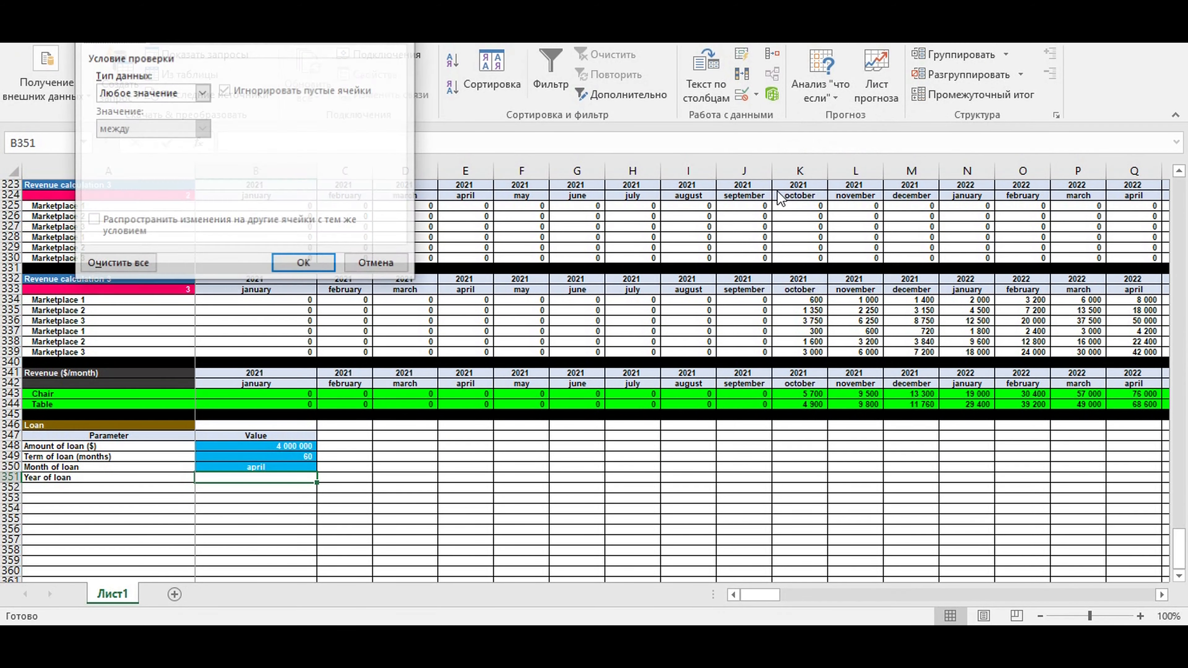
{"action": "left_click", "coordinate": [202, 92]}
{"action": "left_click", "coordinate": [141, 140]}
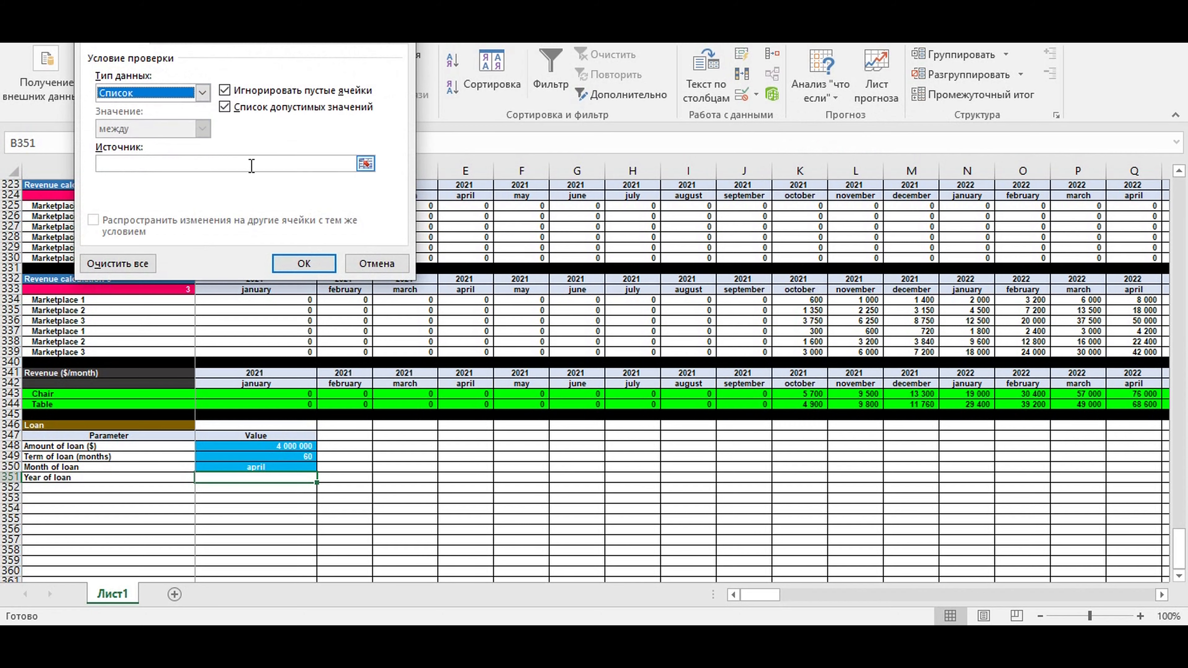
{"action": "left_click", "coordinate": [365, 164]}
{"action": "left_click_drag", "start_coordinate": [1181, 546], "coordinate": [1181, 201]}
{"action": "left_click_drag", "start_coordinate": [159, 195], "coordinate": [158, 283]}
{"action": "key", "text": "Return"}
{"action": "key", "text": "Return"}
{"action": "key", "text": "Return"}
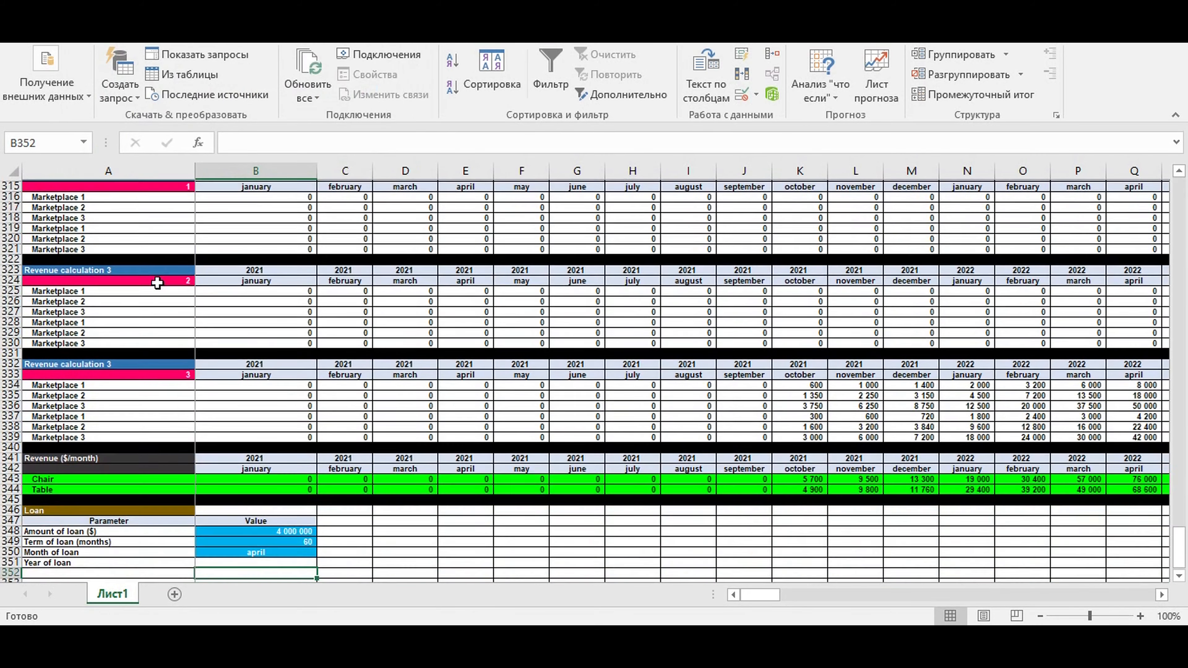
Choose 2021 as the year of loan from the drop-down list in B351
{"action": "scroll", "coordinate": [158, 283], "scroll_direction": "down", "scroll_amount": 4}
{"action": "left_click", "coordinate": [270, 435]}
{"action": "left_click", "coordinate": [323, 436]}
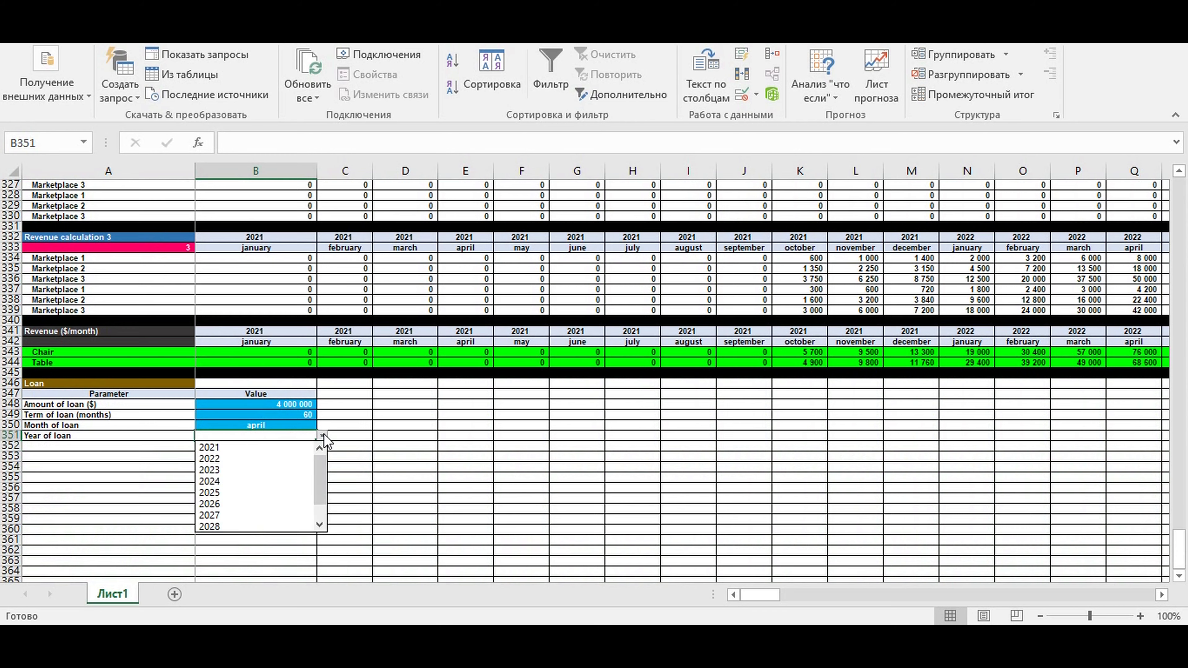
{"action": "left_click", "coordinate": [300, 456]}
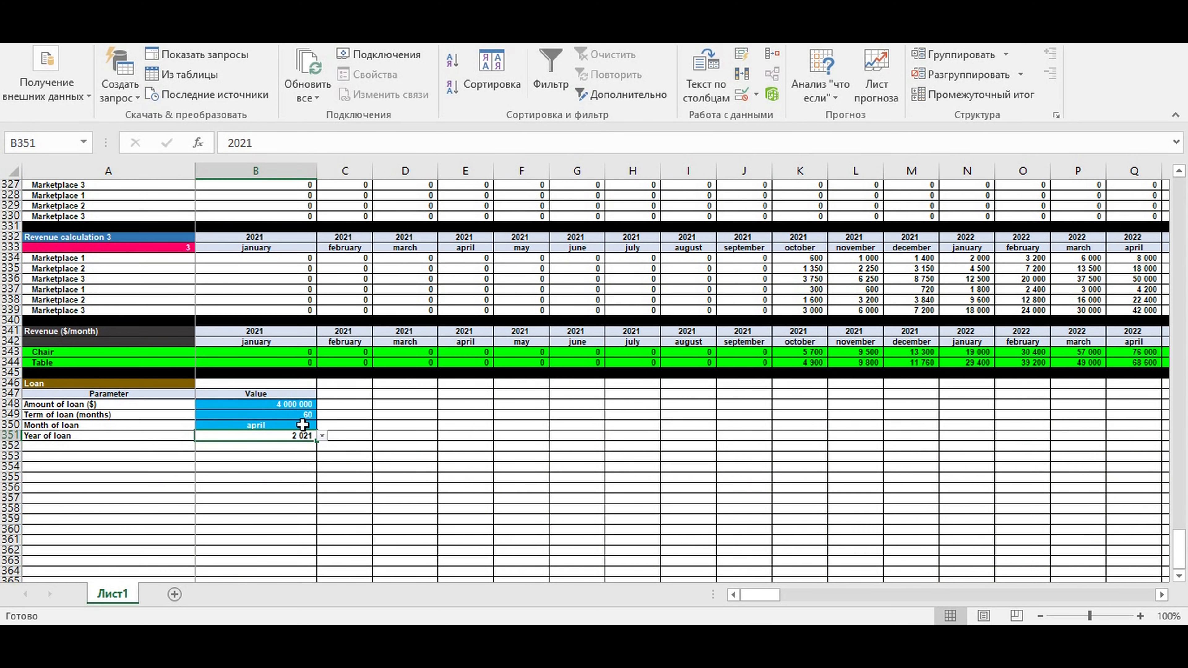
Change the number format of the year in B351 to show no thousands separator
{"action": "right_click", "coordinate": [285, 435]}
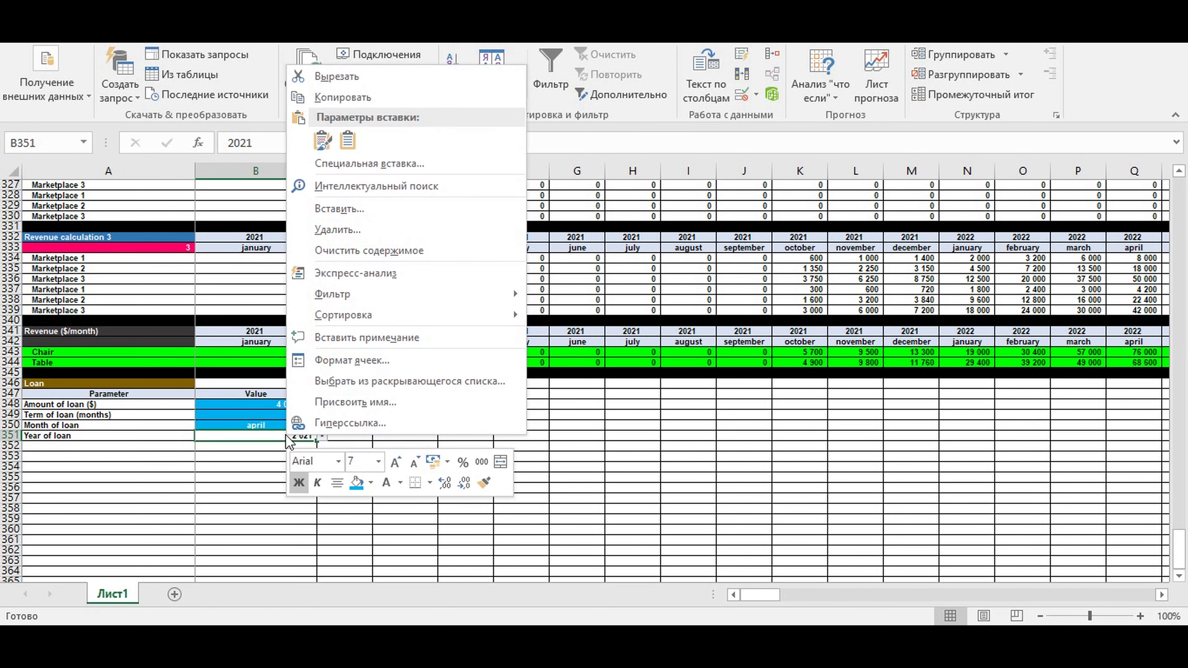
{"action": "left_click", "coordinate": [341, 359]}
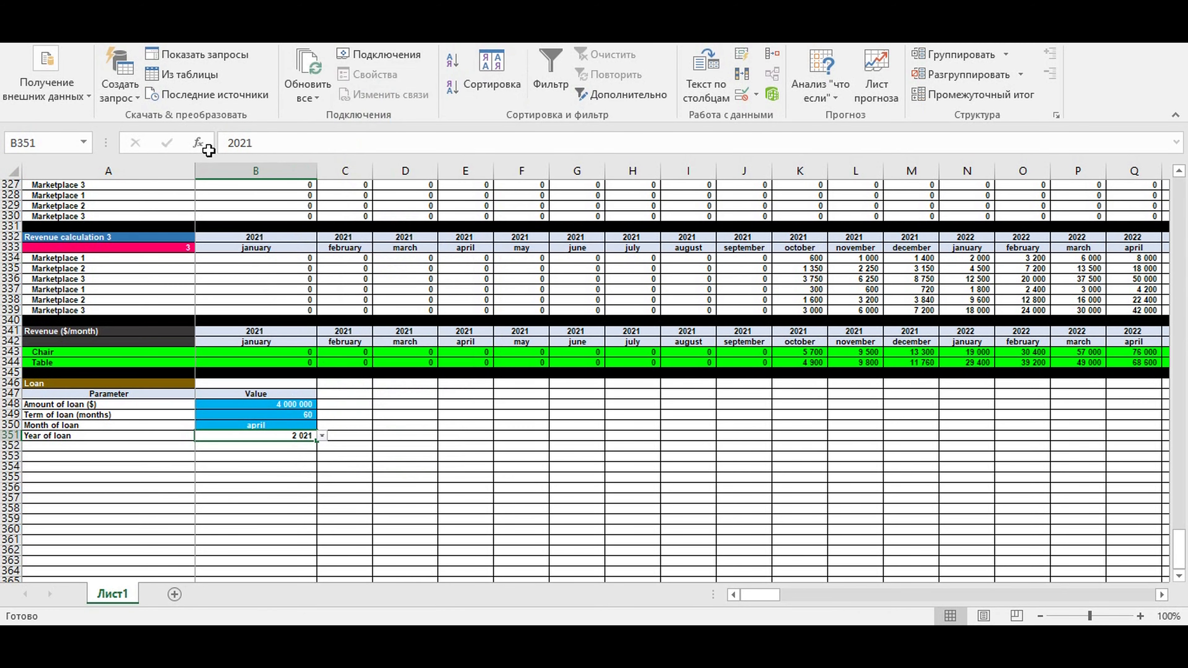
{"action": "key", "text": "ctrl+1"}
{"action": "left_click", "coordinate": [209, 286]}
{"action": "left_click", "coordinate": [507, 531]}
{"action": "left_click", "coordinate": [346, 476]}
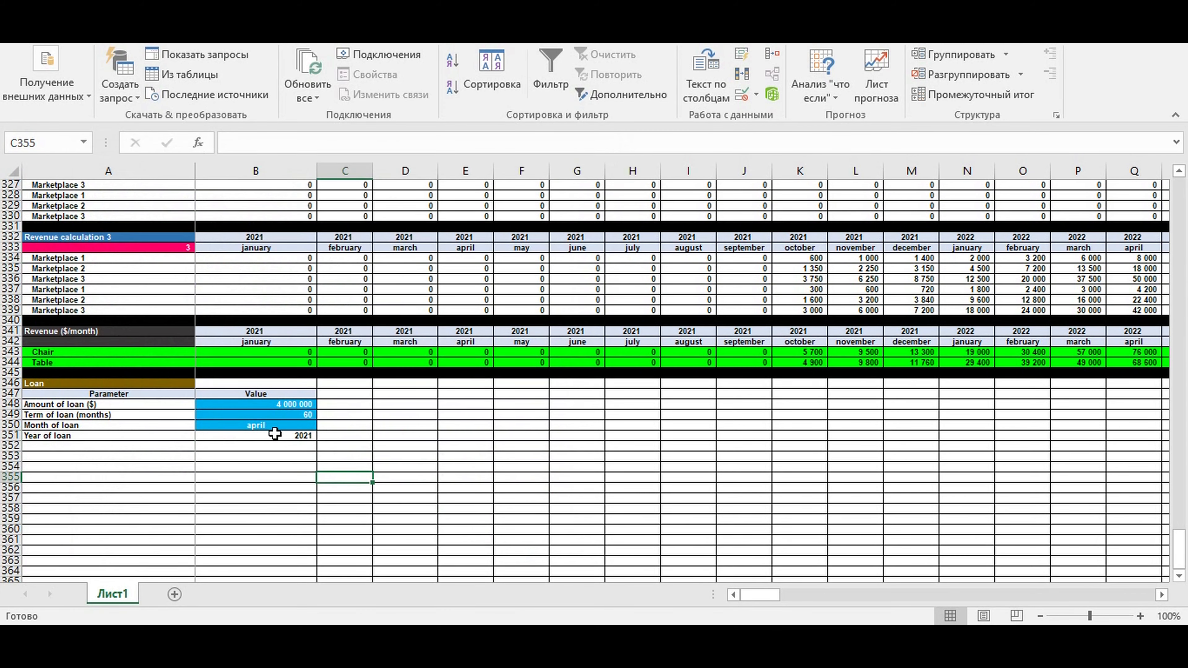
Format the year in B351 with the bright light blue fill, white font and centred alignment
{"action": "left_click", "coordinate": [280, 436]}
{"action": "left_click", "coordinate": [84, 41]}
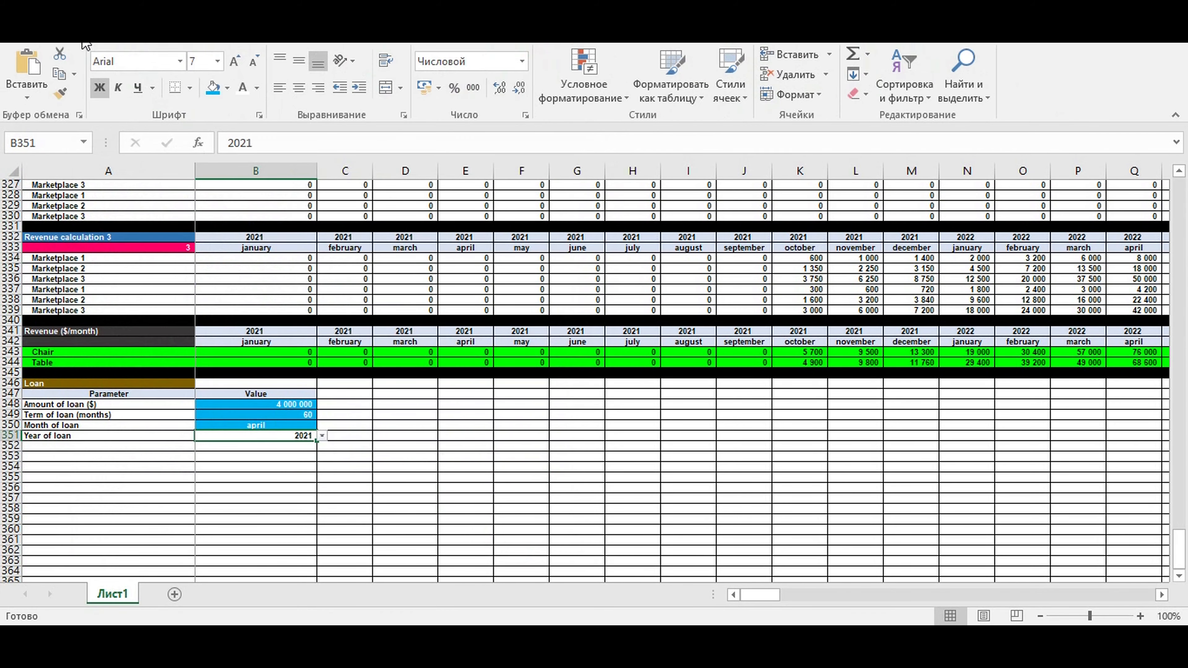
{"action": "left_click", "coordinate": [213, 87]}
{"action": "left_click", "coordinate": [246, 88]}
{"action": "left_click", "coordinate": [299, 89]}
{"action": "left_click", "coordinate": [463, 393]}
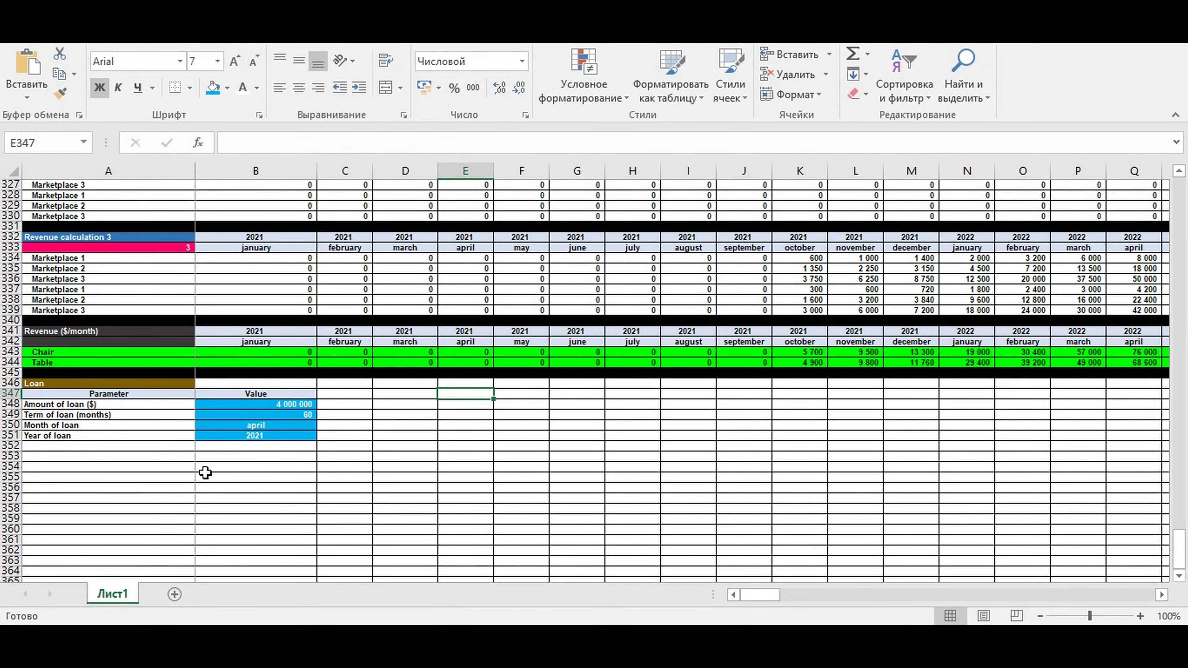
Indent the loan parameter labels in A348:A351 by one level
{"action": "left_click_drag", "start_coordinate": [64, 404], "coordinate": [182, 437]}
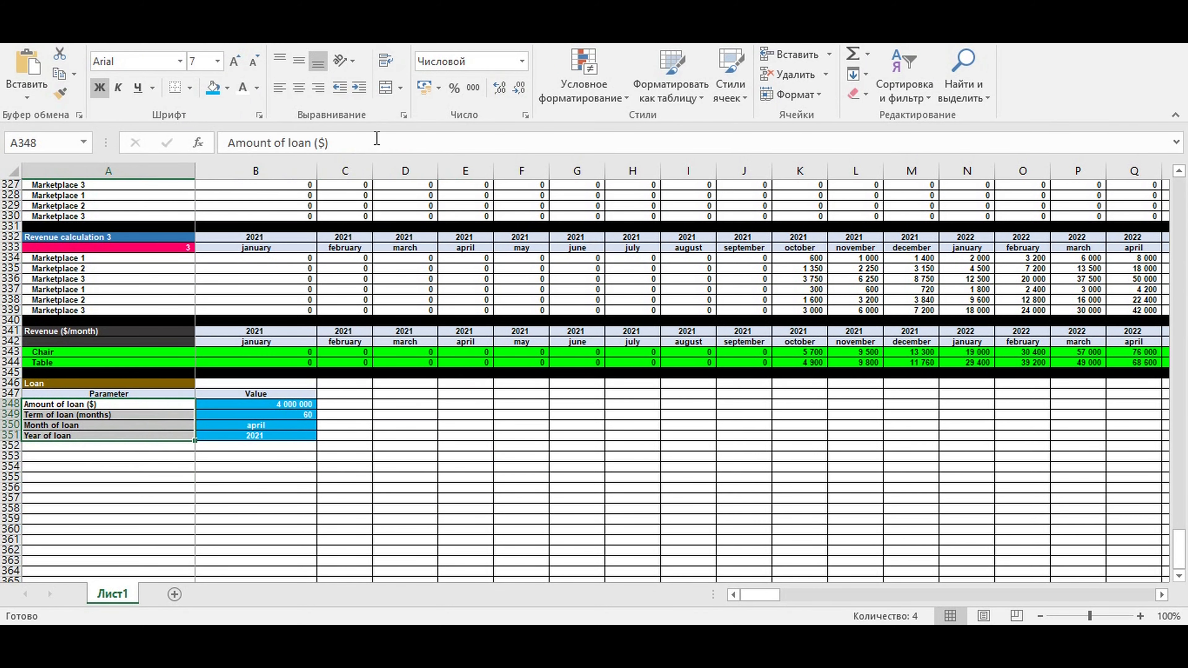
{"action": "left_click", "coordinate": [359, 88]}
{"action": "left_click", "coordinate": [48, 479]}
Enter the parameter label "Grace period for body of the loan (months)" in cell A352
{"action": "left_click", "coordinate": [48, 447]}
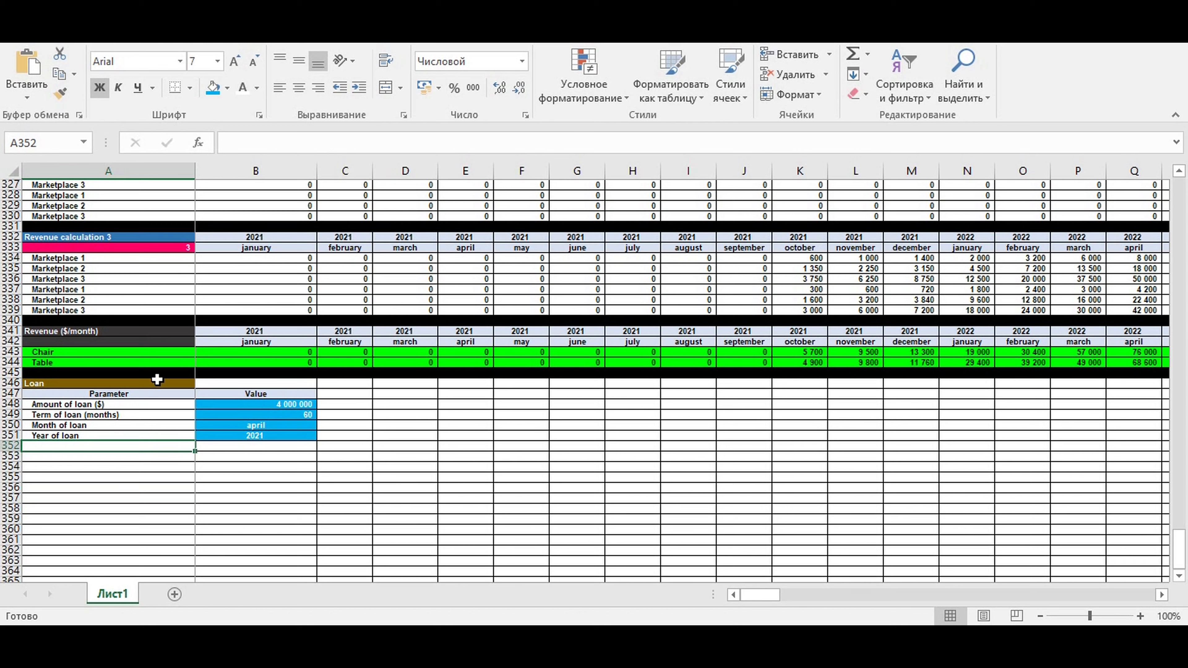
{"action": "type", "text": "Grace p"}
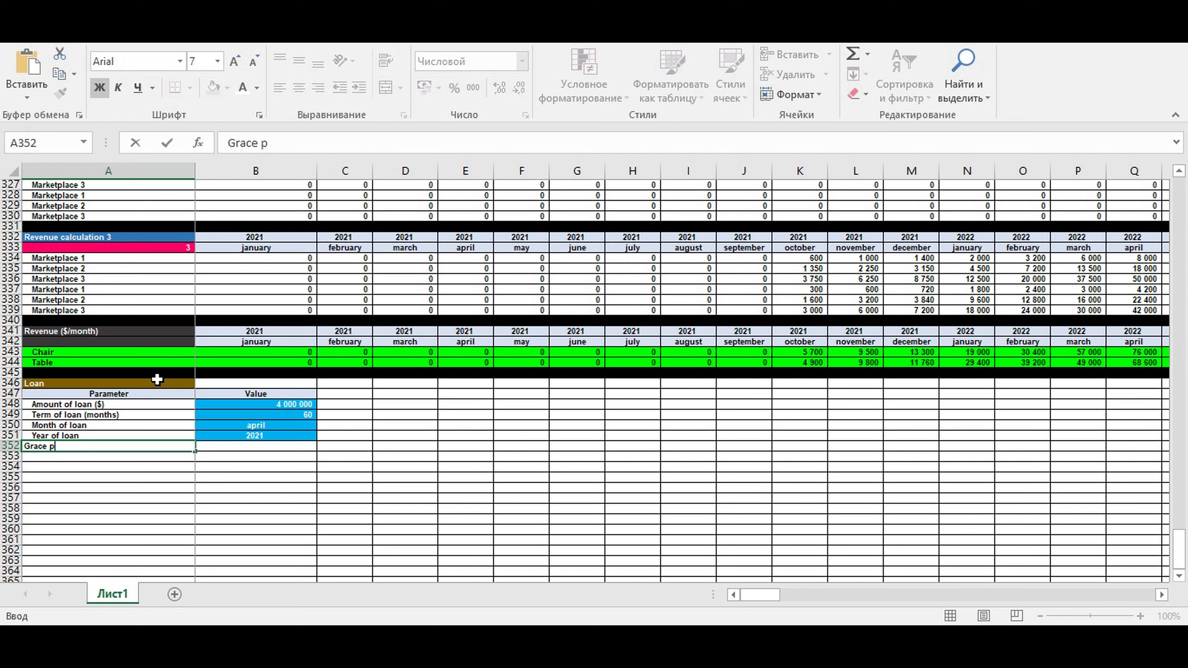
{"action": "type", "text": "eriod for body o"}
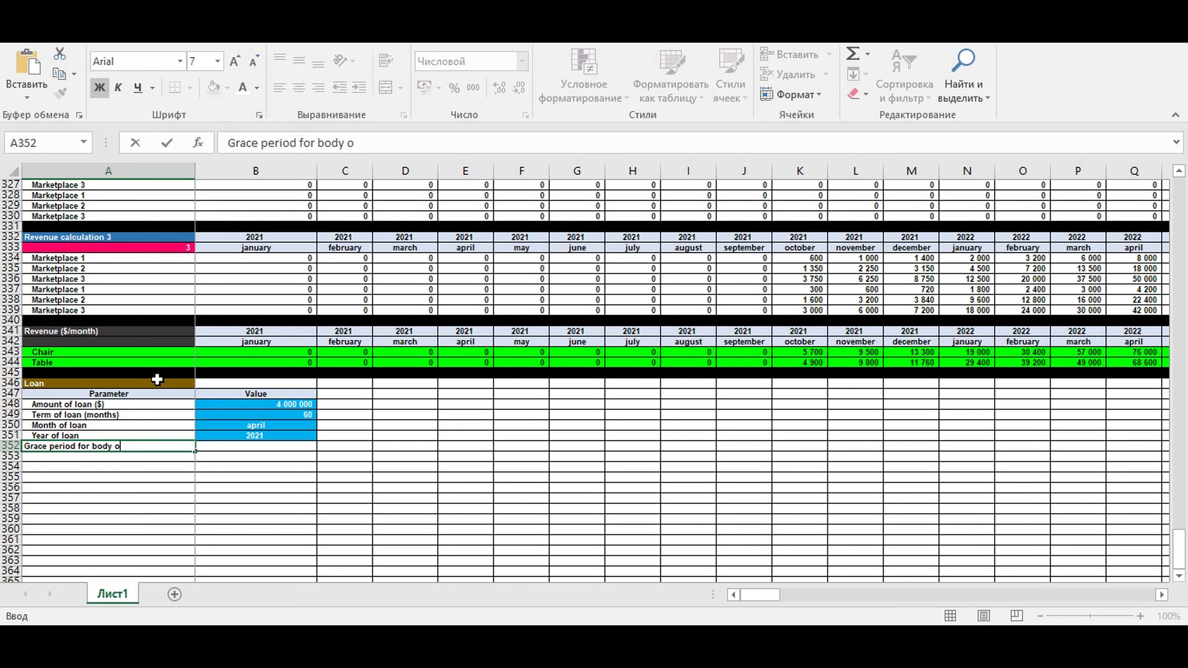
{"action": "type", "text": "f the loan"}
{"action": "type", "text": " (("}
{"action": "type", "text": "month"}
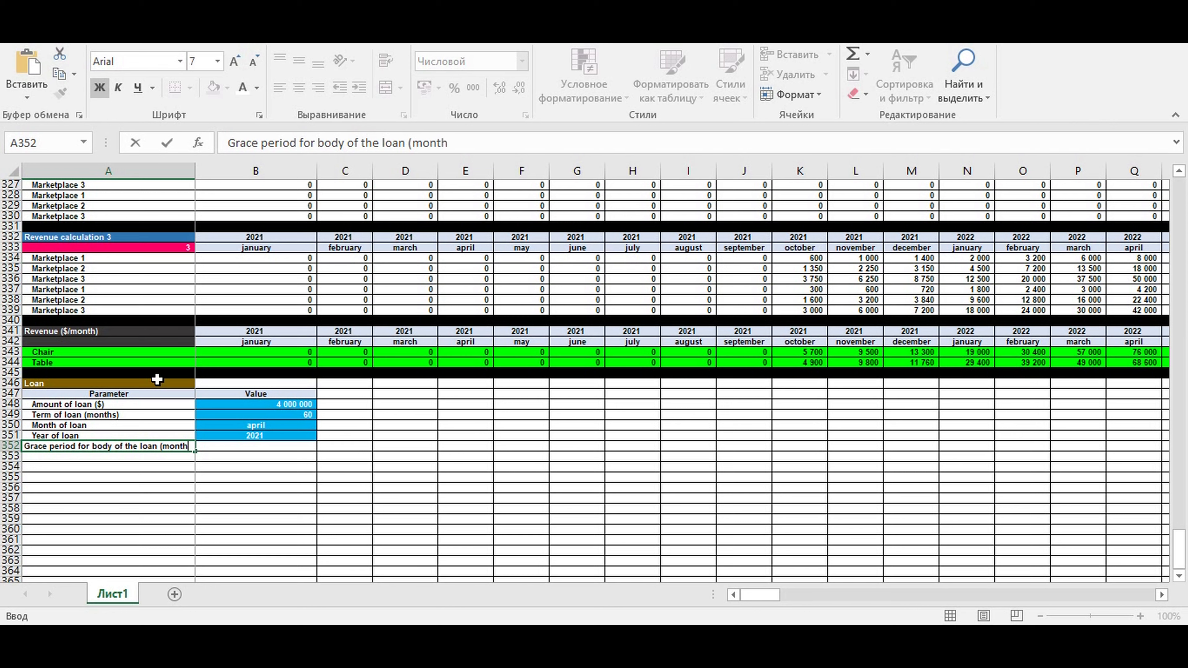
{"action": "type", "text": "s)"}
{"action": "key", "text": "Return"}
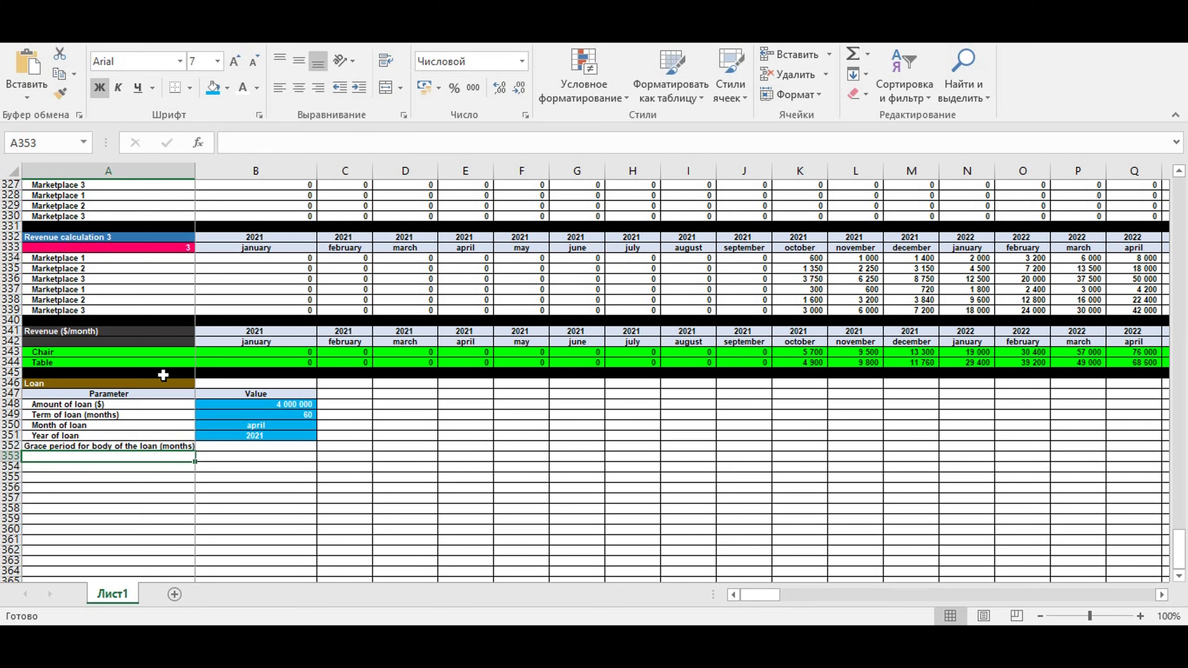
Set the grace period in B352 to 6 and format it with the bright light blue fill and white font
{"action": "left_click", "coordinate": [255, 443]}
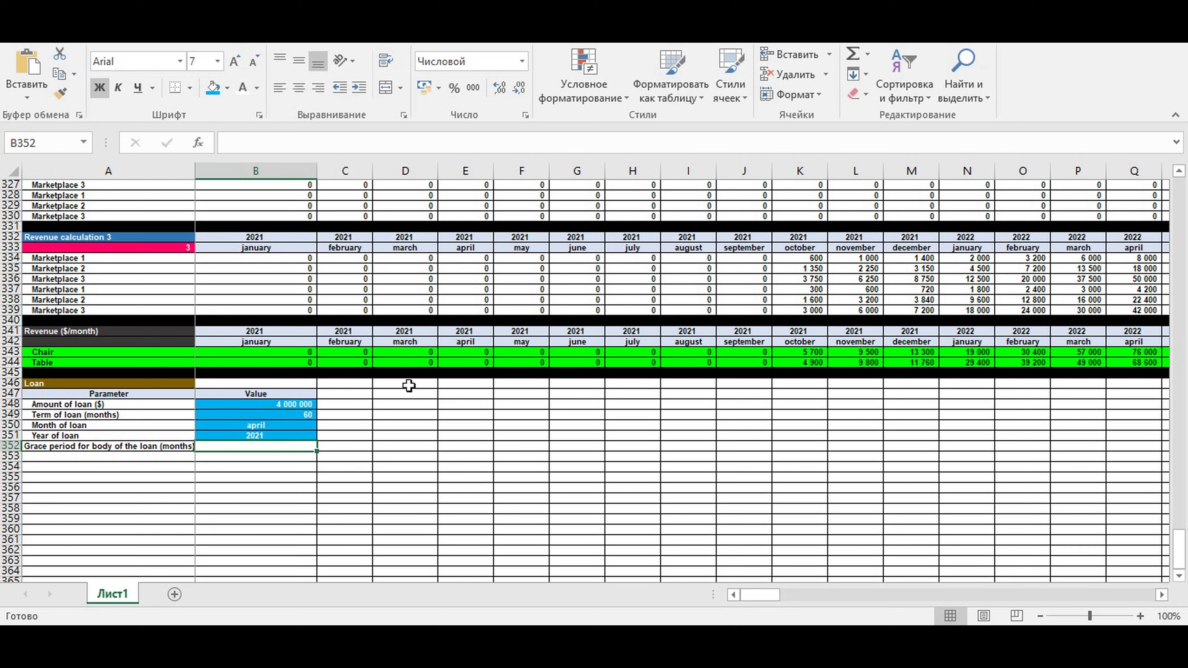
{"action": "type", "text": "6"}
{"action": "key", "text": "Return"}
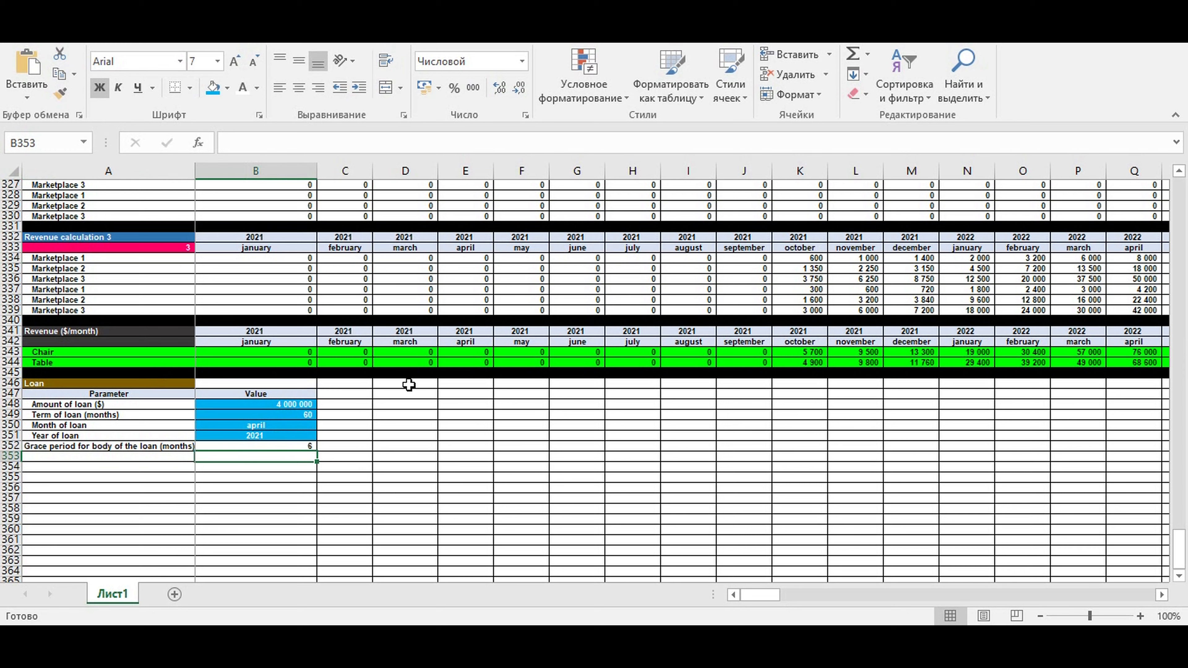
{"action": "left_click", "coordinate": [288, 445]}
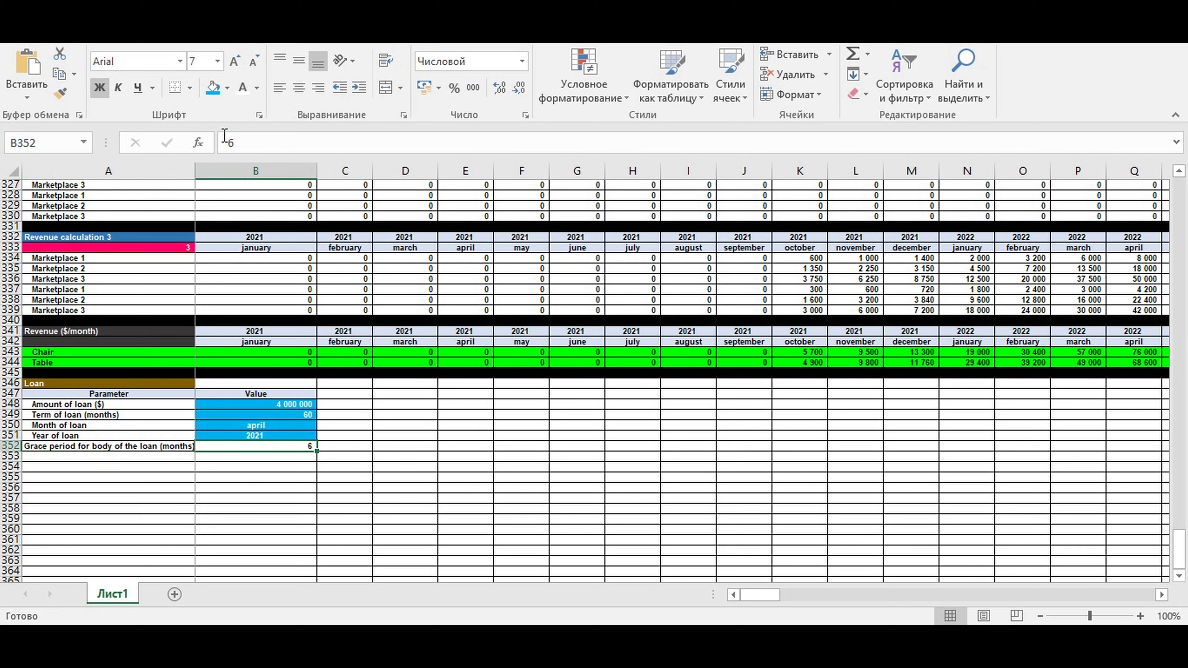
{"action": "left_click", "coordinate": [213, 88]}
{"action": "left_click", "coordinate": [188, 495]}
Widen column A to fit the grace period label and indent that label in A352 by one level
{"action": "left_click", "coordinate": [156, 446]}
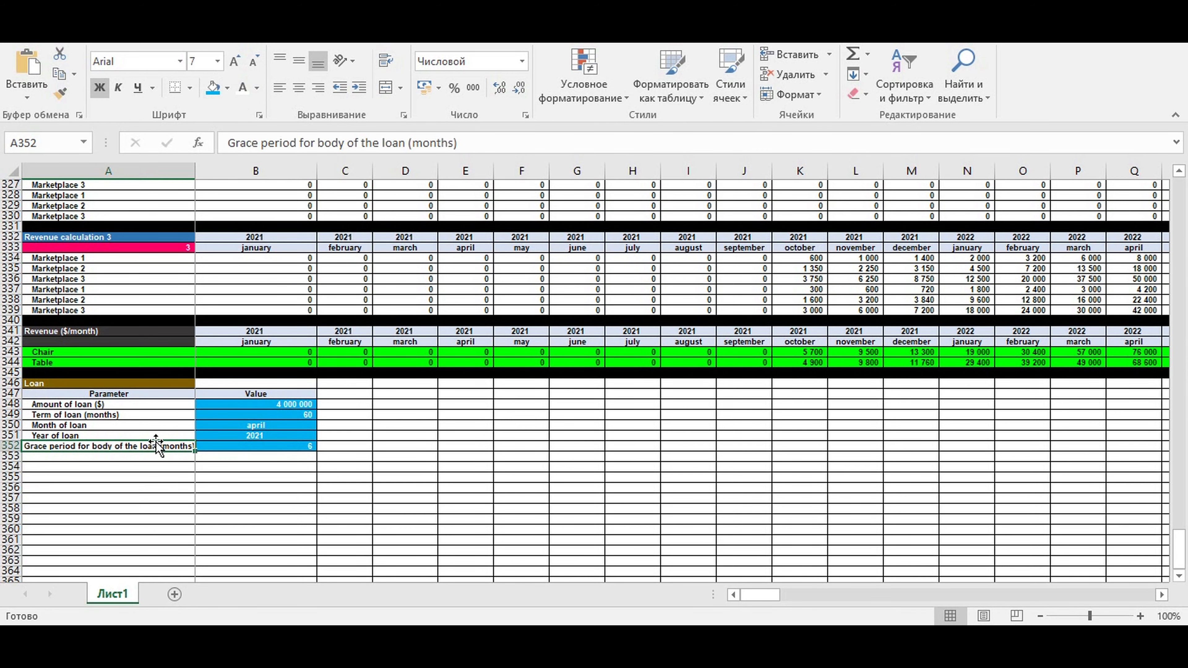
{"action": "double_click", "coordinate": [192, 171]}
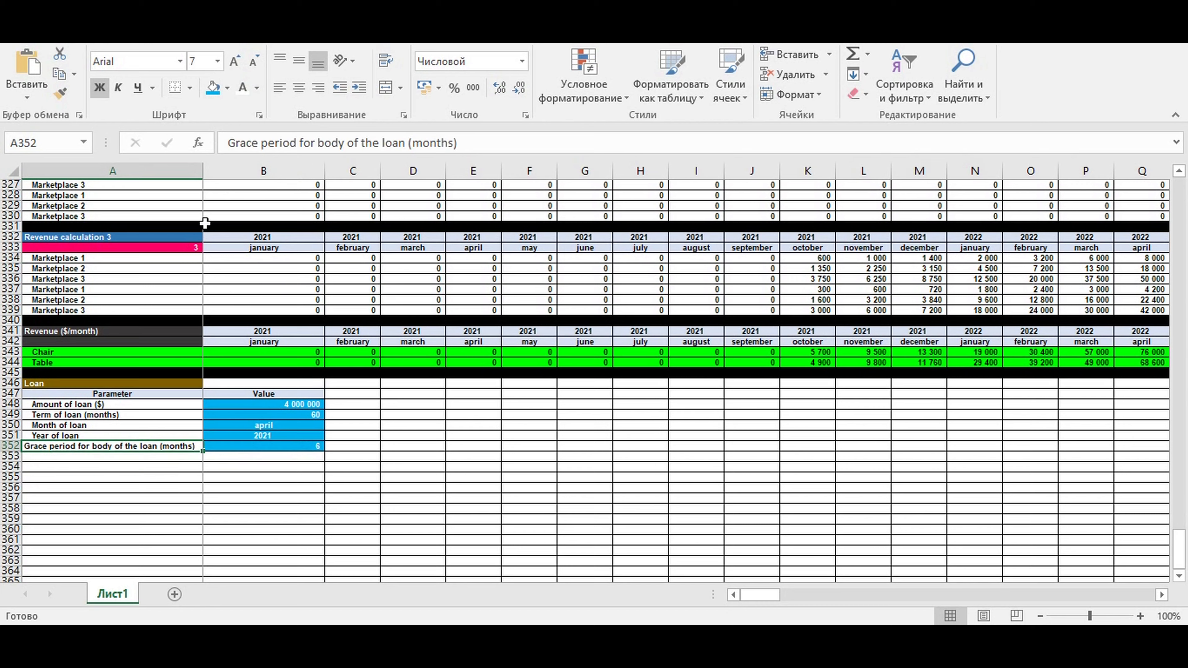
{"action": "left_click", "coordinate": [359, 88]}
{"action": "left_click", "coordinate": [114, 467]}
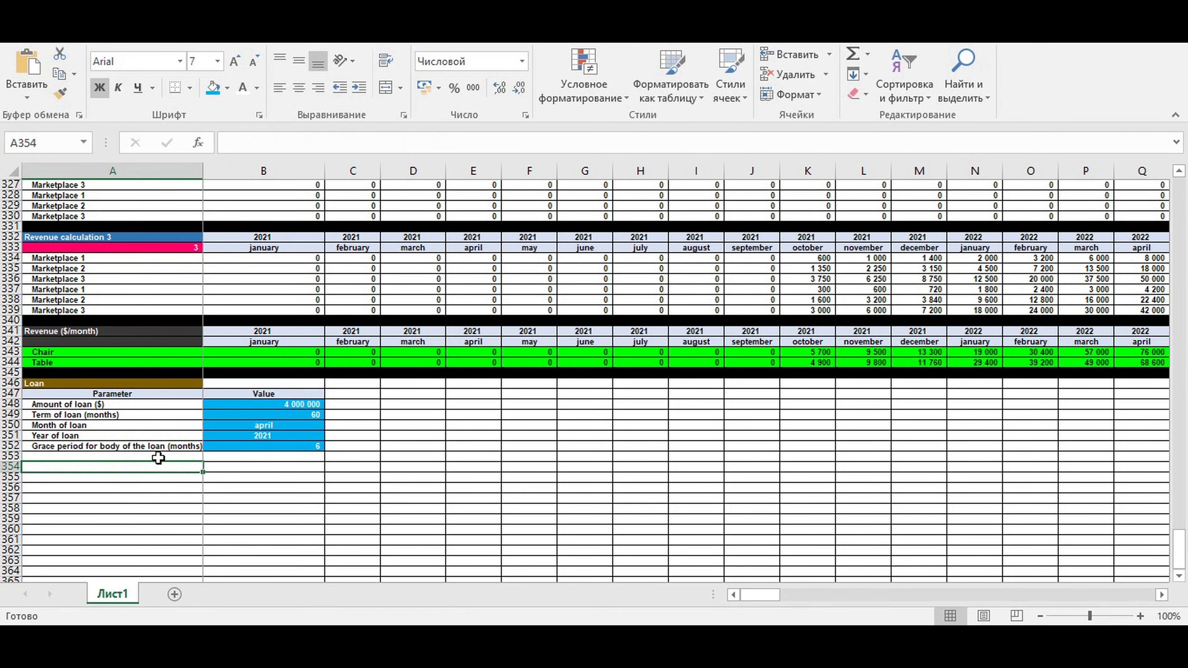
Copy the body grace period label from A352 to A353 and reword it as "Grace period for % of the loan (months)"
{"action": "left_click", "coordinate": [114, 446]}
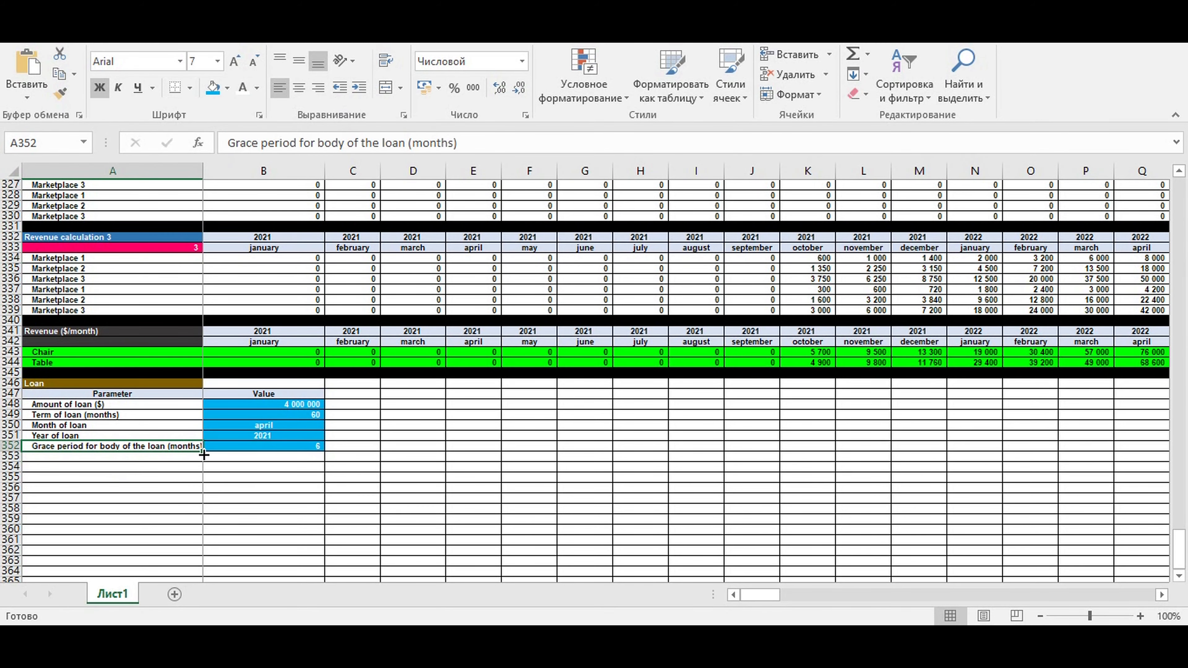
{"action": "left_click_drag", "start_coordinate": [204, 454], "coordinate": [202, 463]}
{"action": "left_click", "coordinate": [98, 456]}
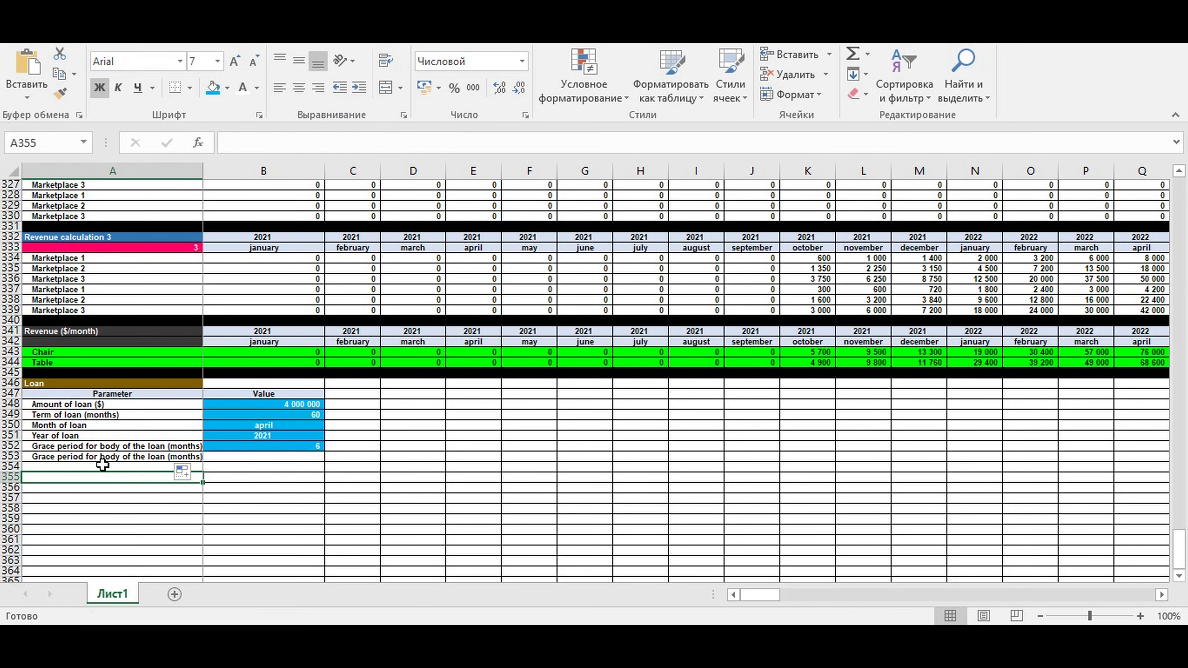
{"action": "left_click_drag", "start_coordinate": [319, 145], "coordinate": [345, 144]}
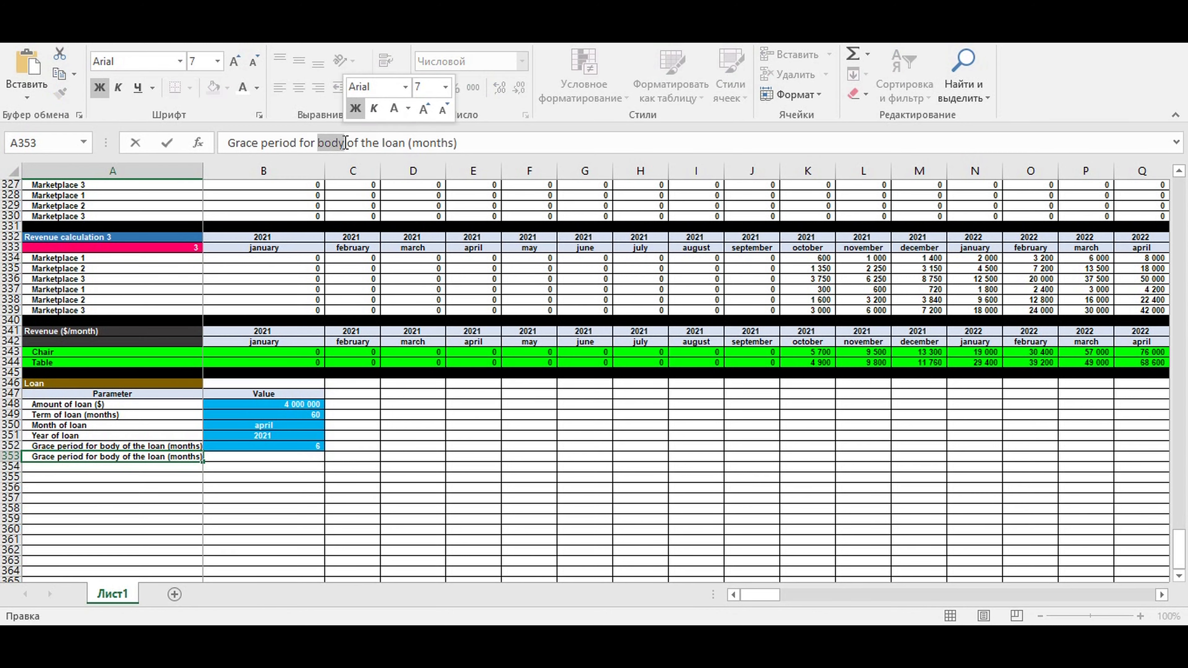
{"action": "type", "text": "%"}
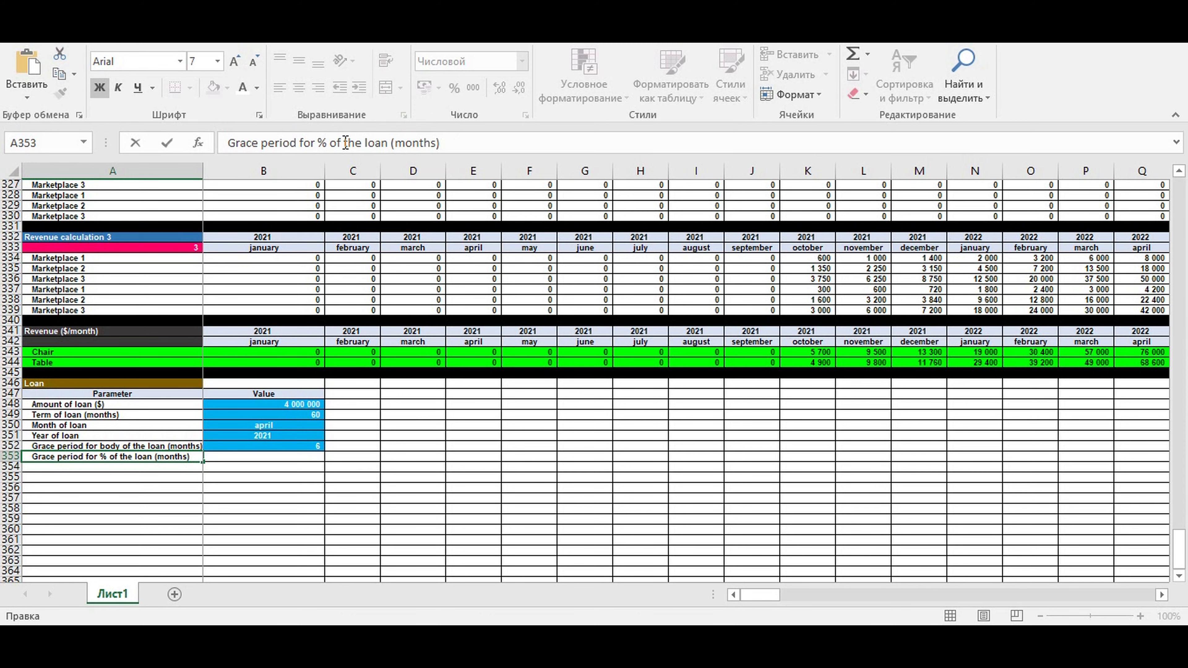
{"action": "key", "text": "Return"}
Set the interest grace period in B353 to 3 and format it with the bright light blue fill and white font
{"action": "left_click", "coordinate": [310, 458]}
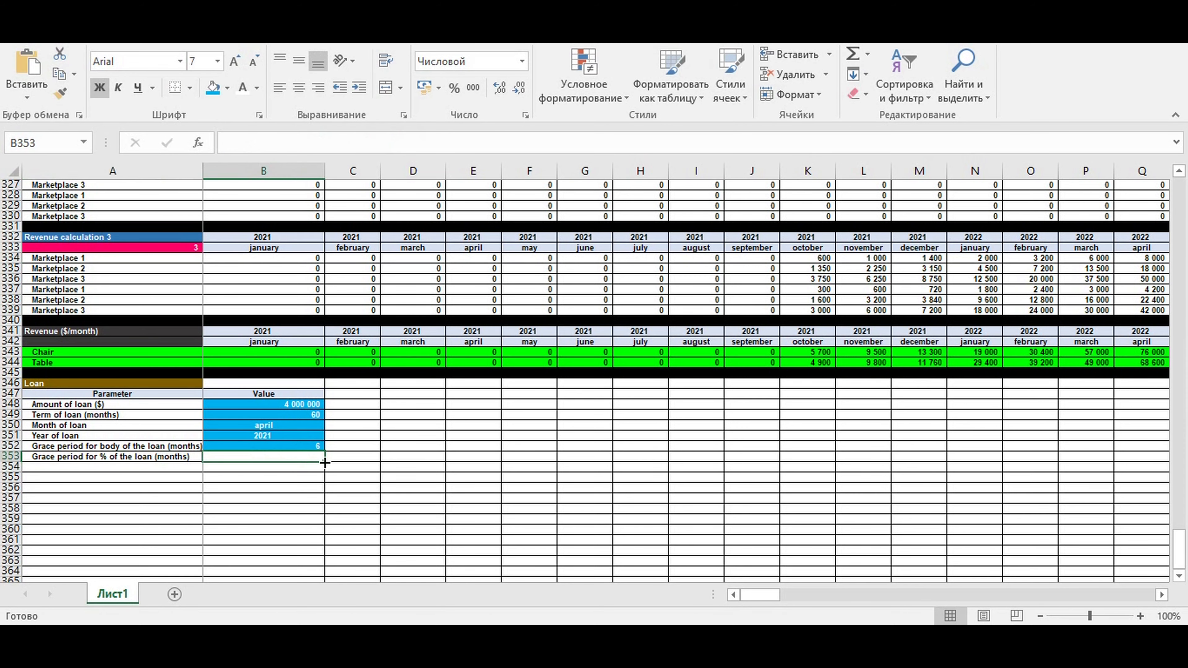
{"action": "type", "text": "3"}
{"action": "key", "text": "Return"}
{"action": "key", "text": "Up"}
{"action": "left_click", "coordinate": [213, 88]}
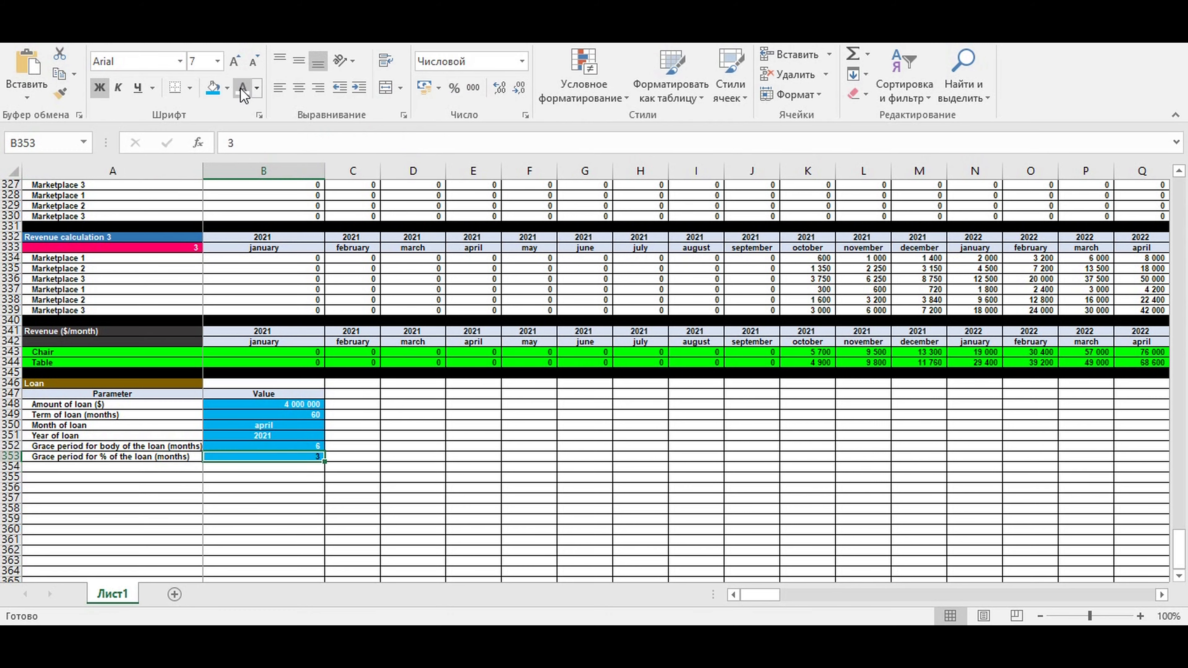
{"action": "left_click", "coordinate": [477, 467]}
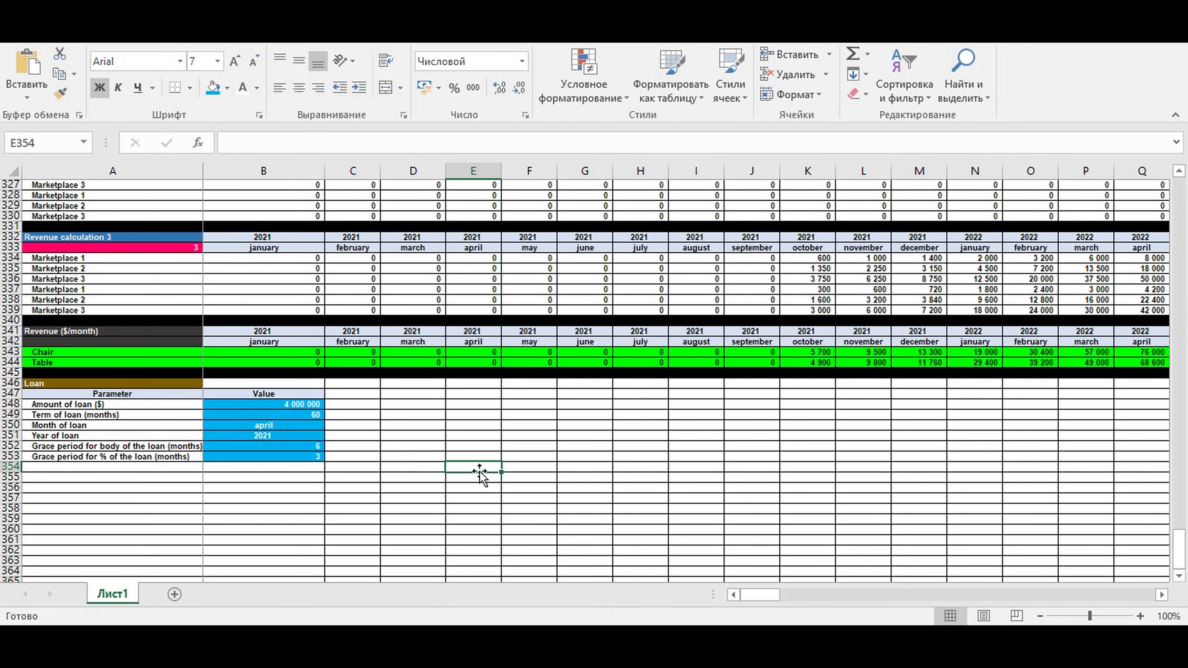
Enter the label "Amount of body of the loan payments" in cell A354
{"action": "left_click", "coordinate": [47, 467]}
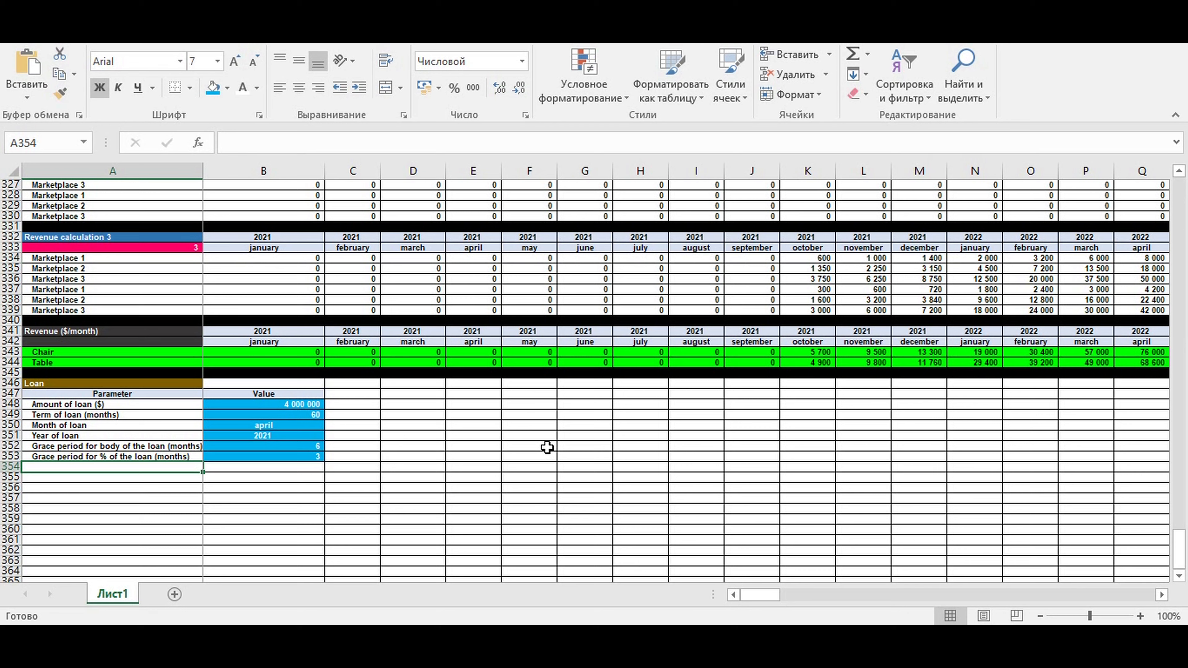
{"action": "type", "text": "Am"}
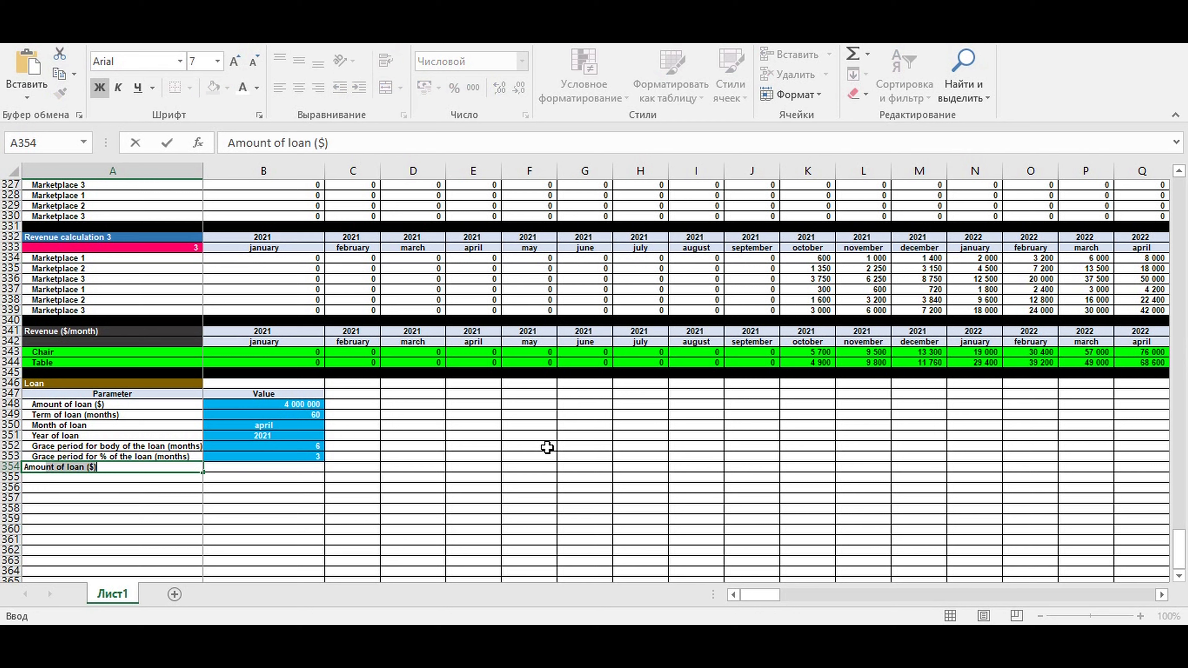
{"action": "type", "text": "ountof"}
{"action": "key", "text": "BackSpace"}
{"action": "key", "text": "BackSpace"}
{"action": "type", "text": "of b"}
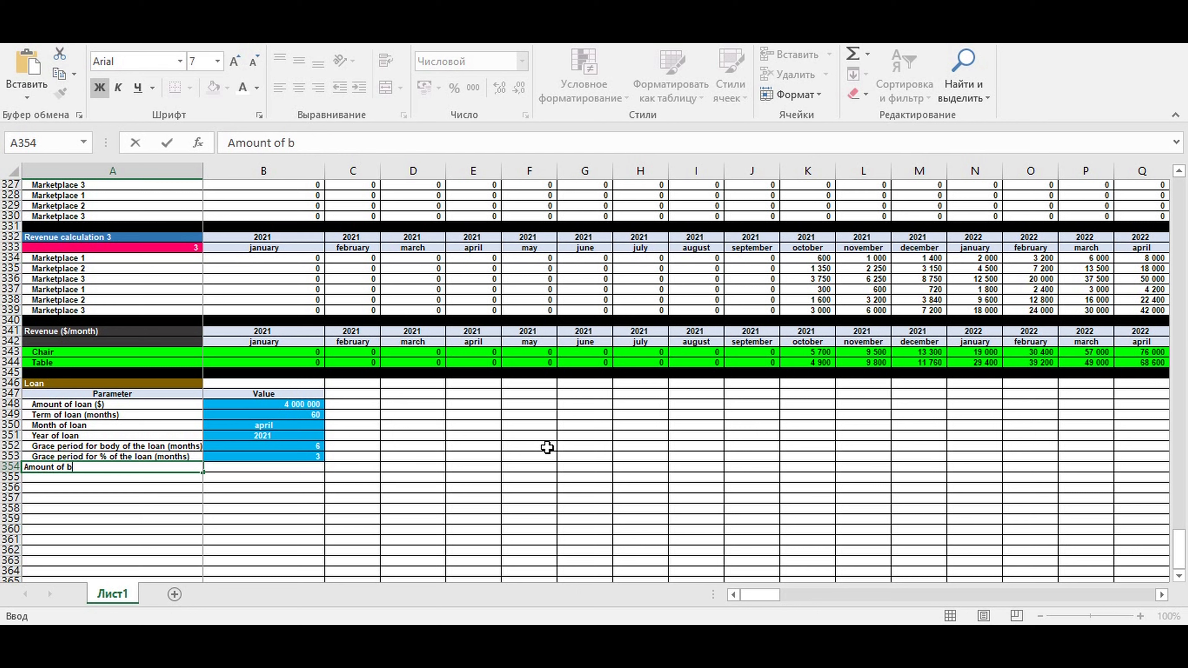
{"action": "type", "text": "ody of the loan"}
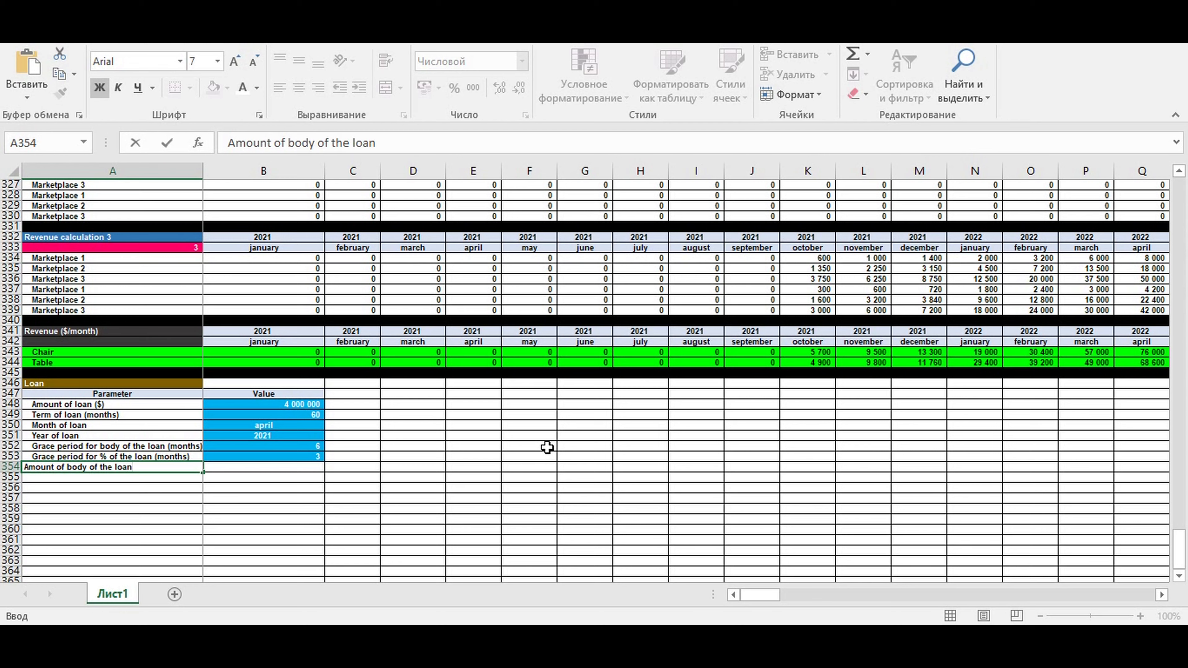
{"action": "type", "text": " payments"}
{"action": "key", "text": "Return"}
Calculate the number of body payments in B354 as loan term minus body grace period with =B349-B352
{"action": "key", "text": "Up"}
{"action": "key", "text": "Right"}
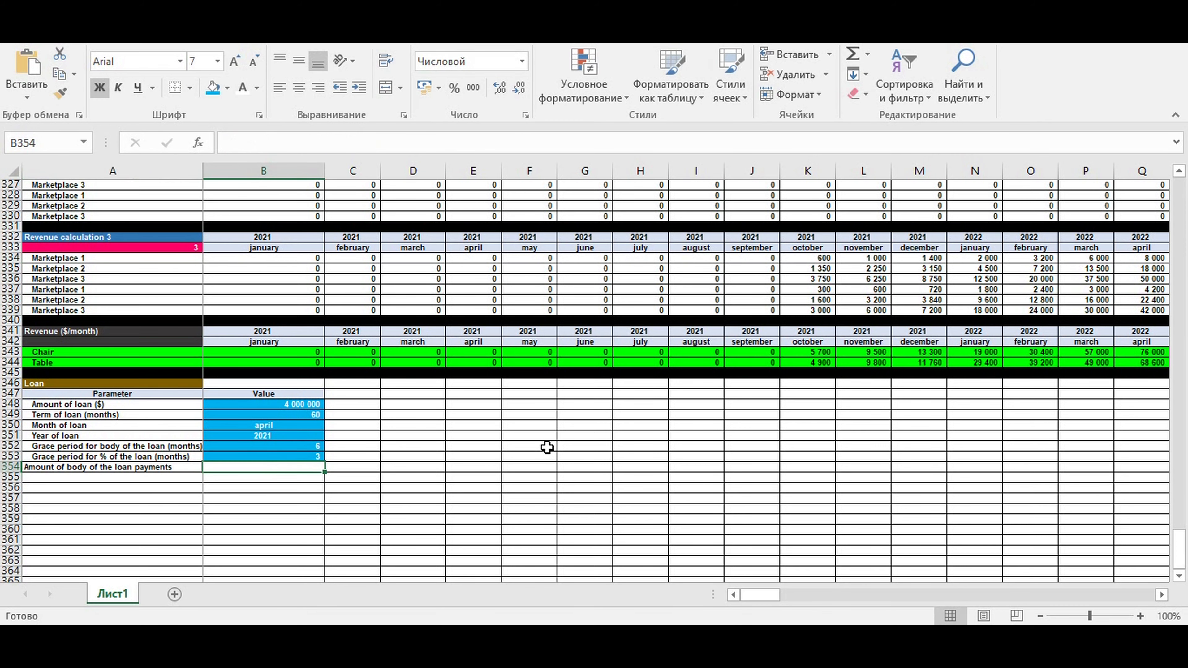
{"action": "type", "text": "="}
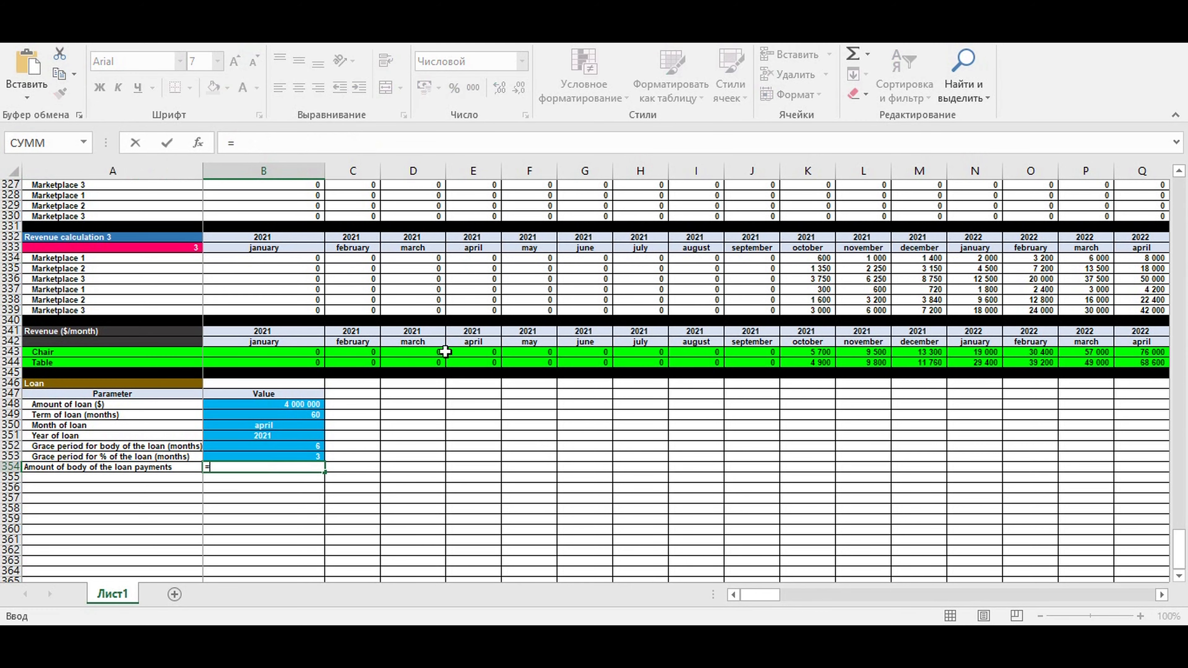
{"action": "left_click", "coordinate": [281, 414]}
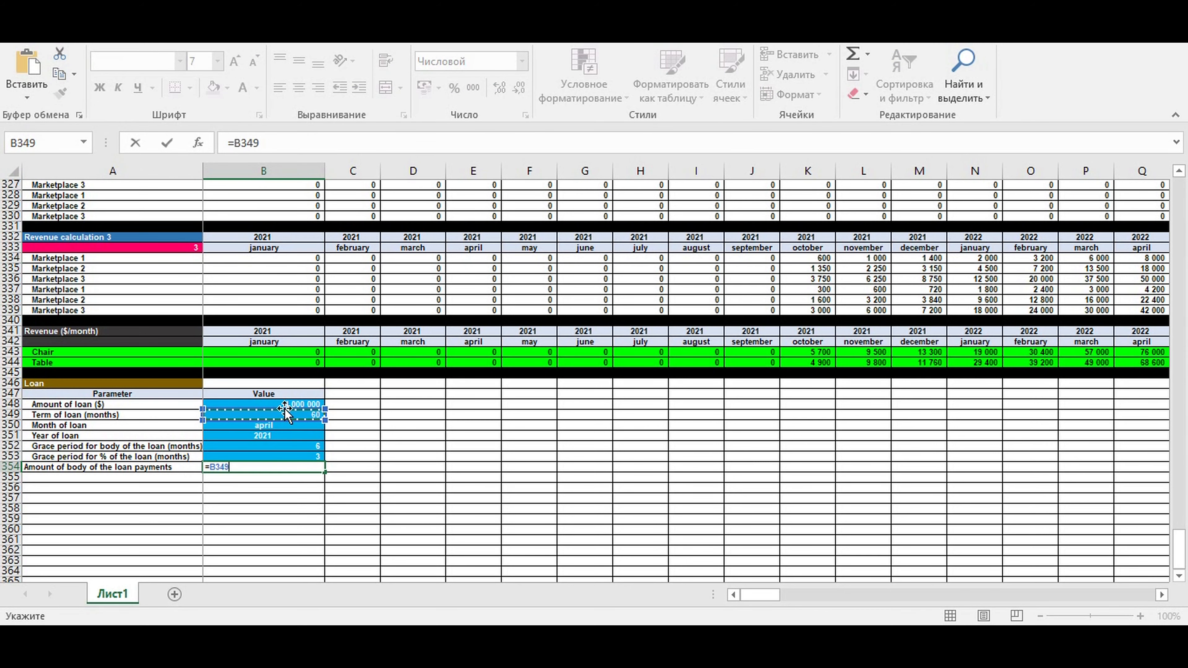
{"action": "type", "text": "-"}
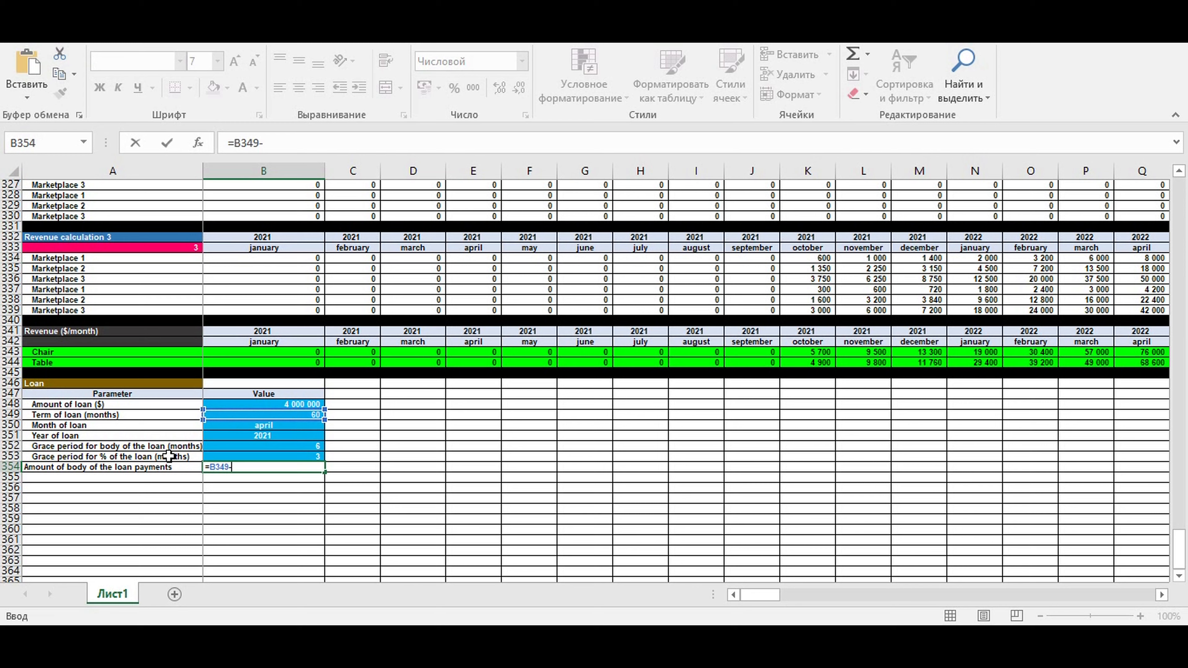
{"action": "left_click", "coordinate": [282, 445]}
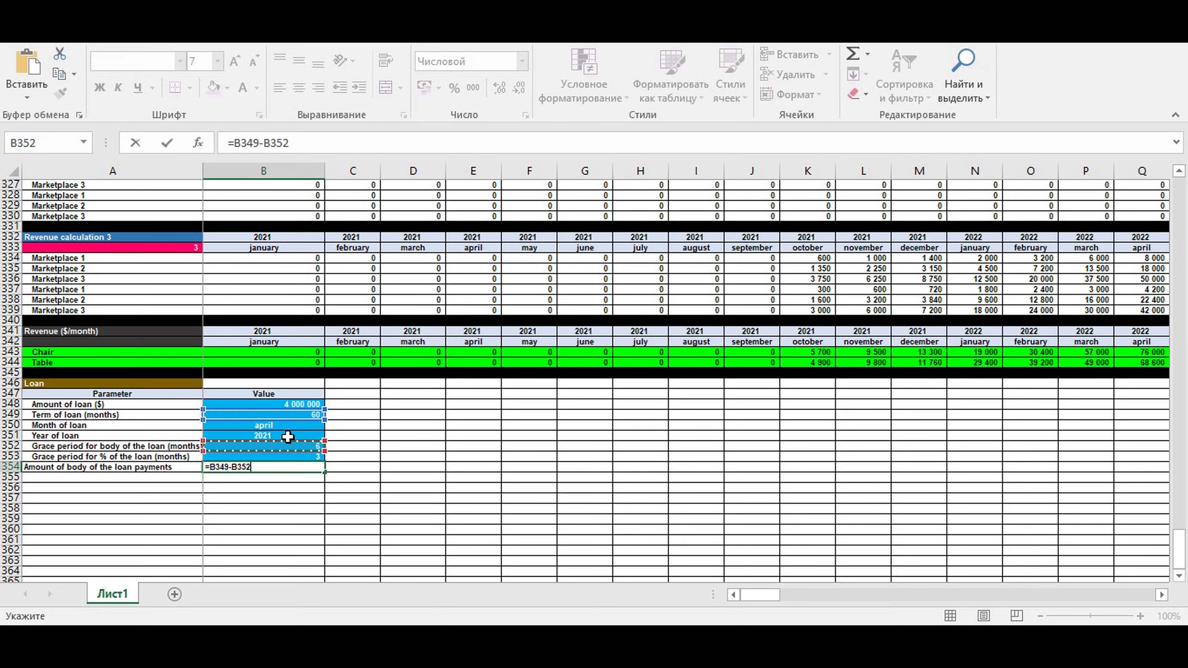
{"action": "key", "text": "Return"}
{"action": "left_click", "coordinate": [273, 465]}
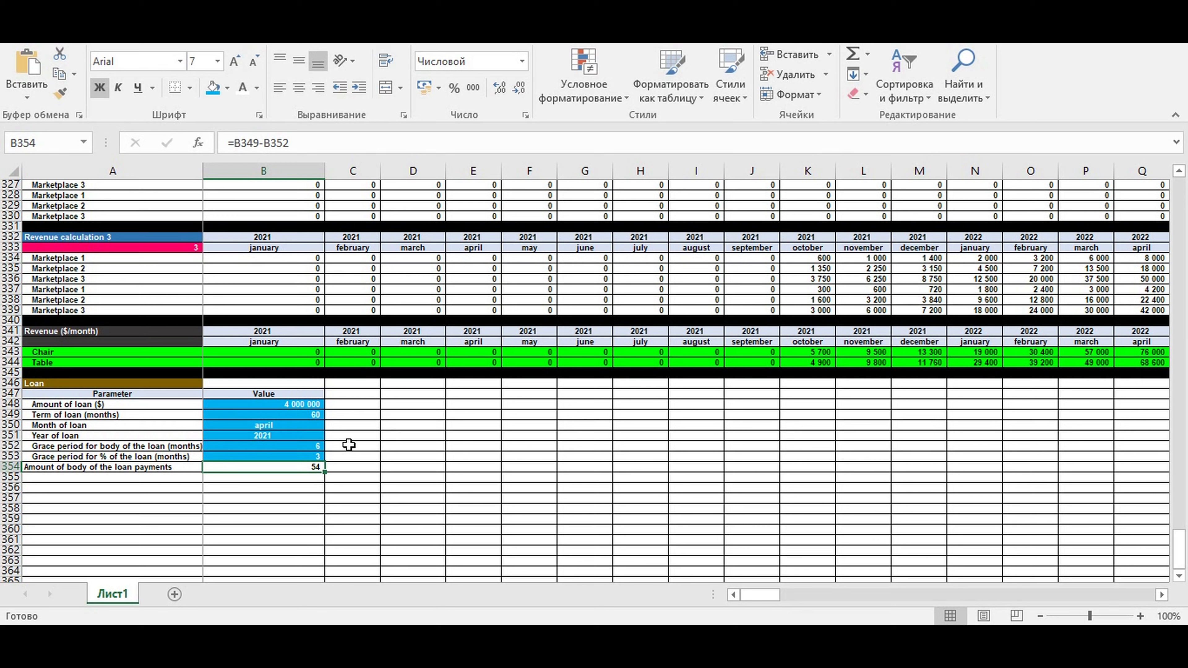
Indent the label in A354 by one level
{"action": "left_click", "coordinate": [122, 467]}
{"action": "left_click", "coordinate": [359, 87]}
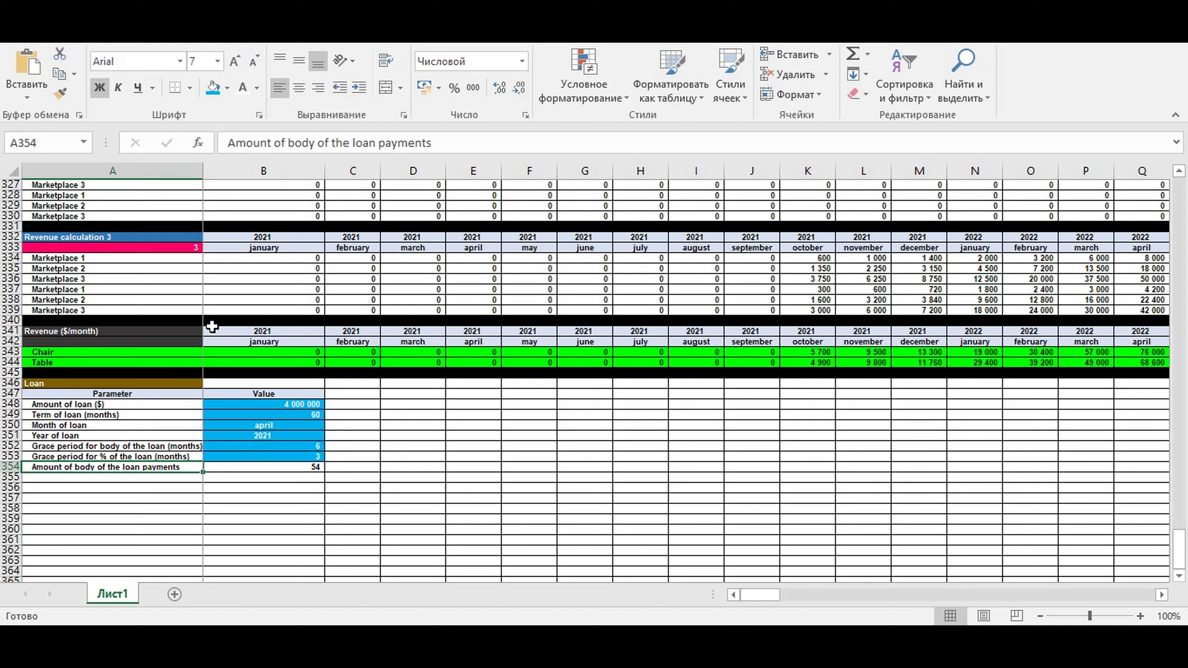
{"action": "left_click", "coordinate": [146, 498]}
Enter the formula =B348/B354 in cell A355 to divide the loan amount by the number of body payments
{"action": "left_click", "coordinate": [120, 477]}
{"action": "type", "text": "="}
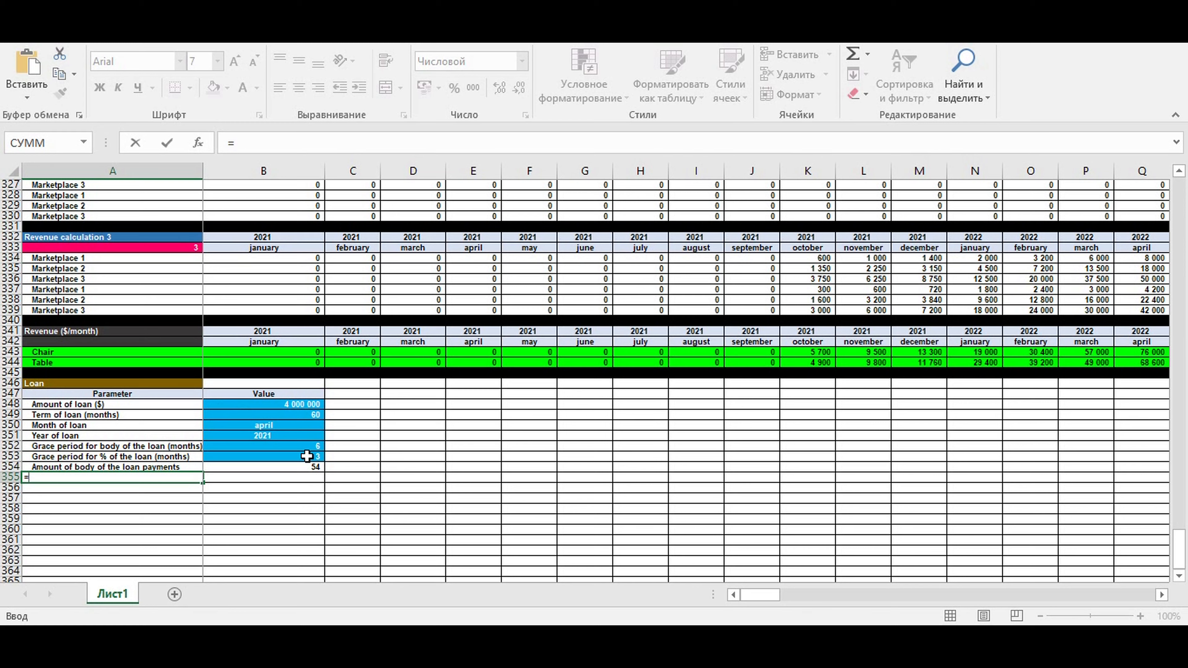
{"action": "left_click", "coordinate": [289, 477]}
{"action": "left_click", "coordinate": [278, 403]}
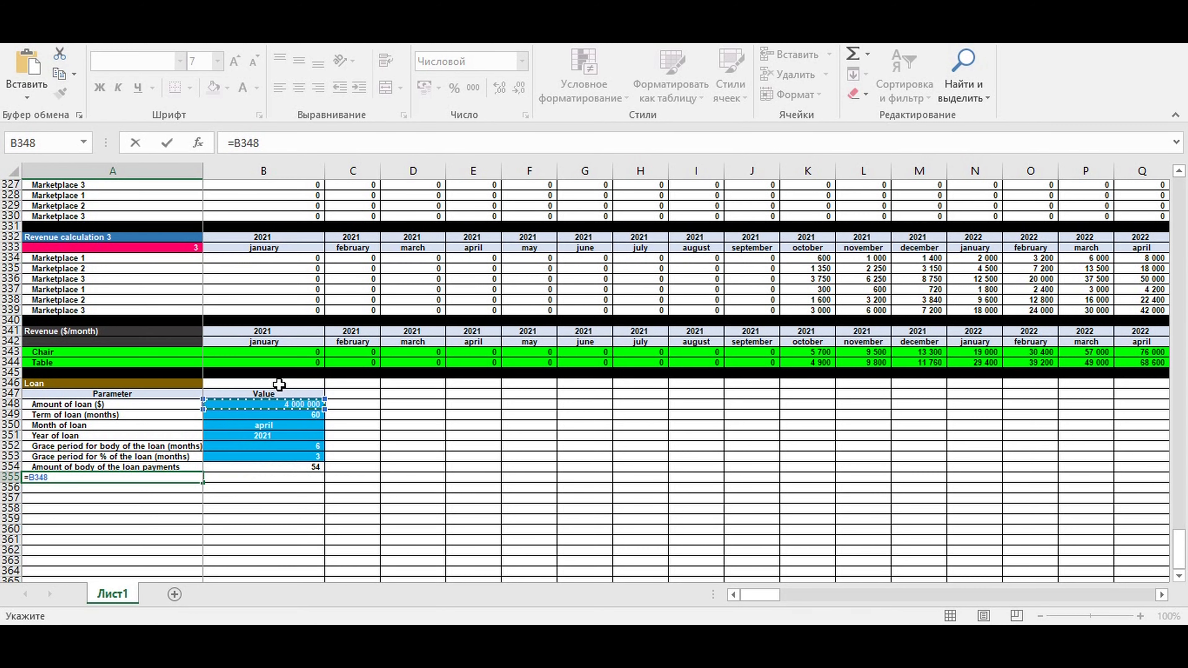
{"action": "type", "text": "/"}
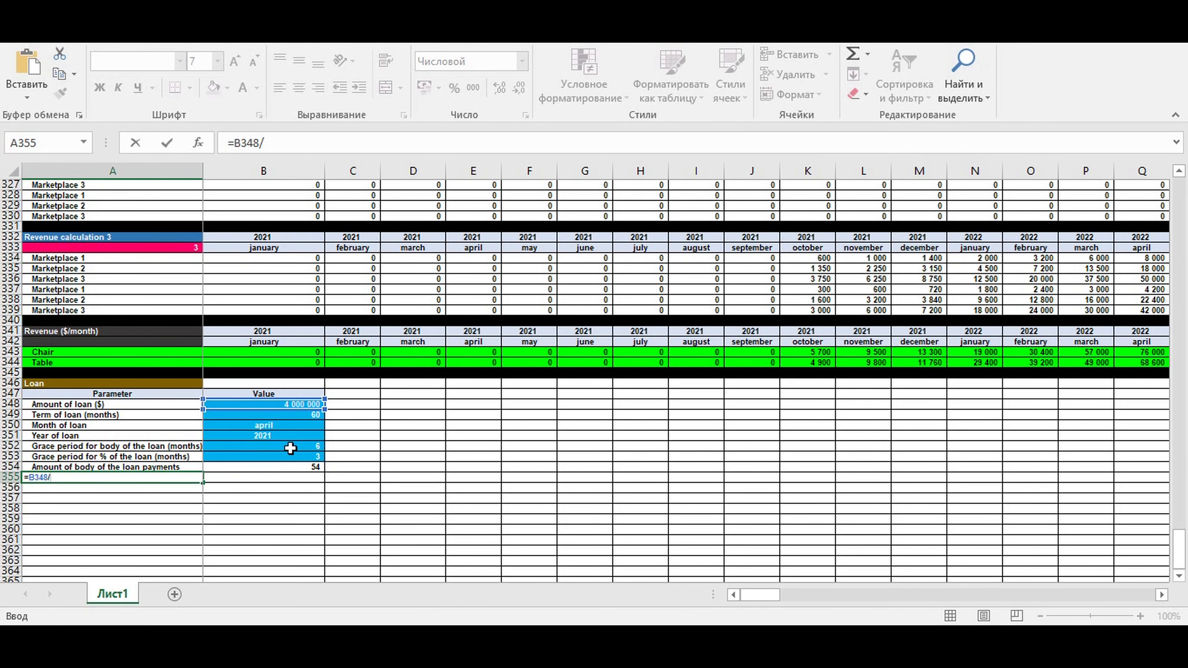
{"action": "left_click", "coordinate": [295, 464]}
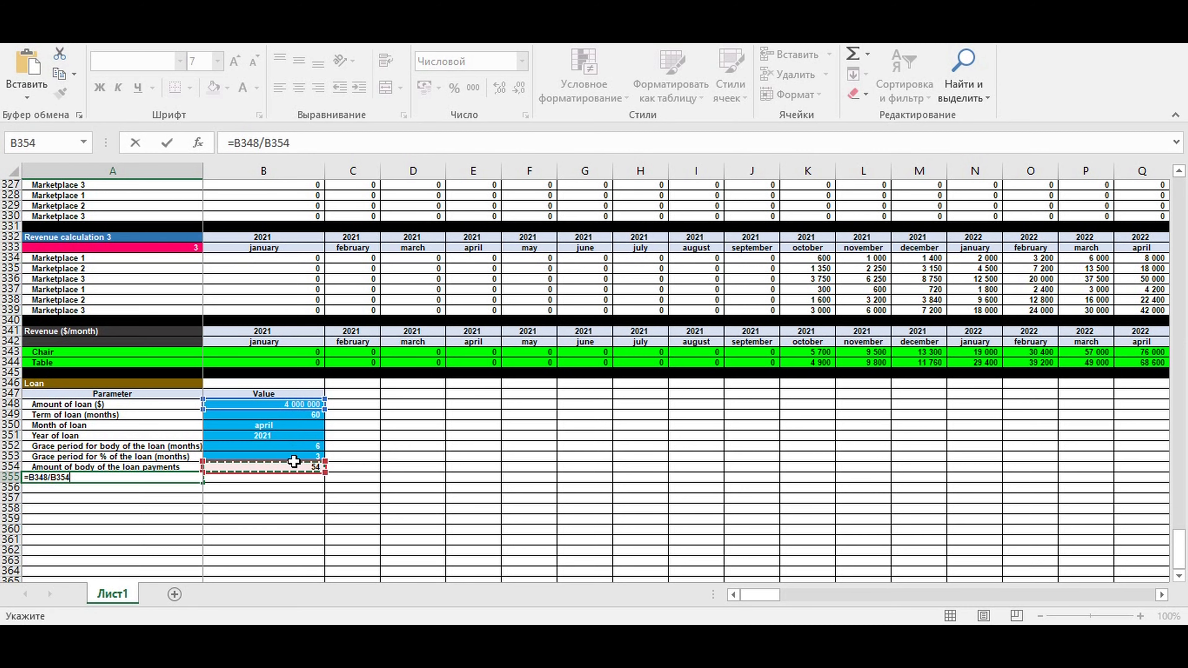
{"action": "key", "text": "Return"}
Move the payment formula from A355 to B355, keeping its references to B348 and B354
{"action": "left_click", "coordinate": [172, 477]}
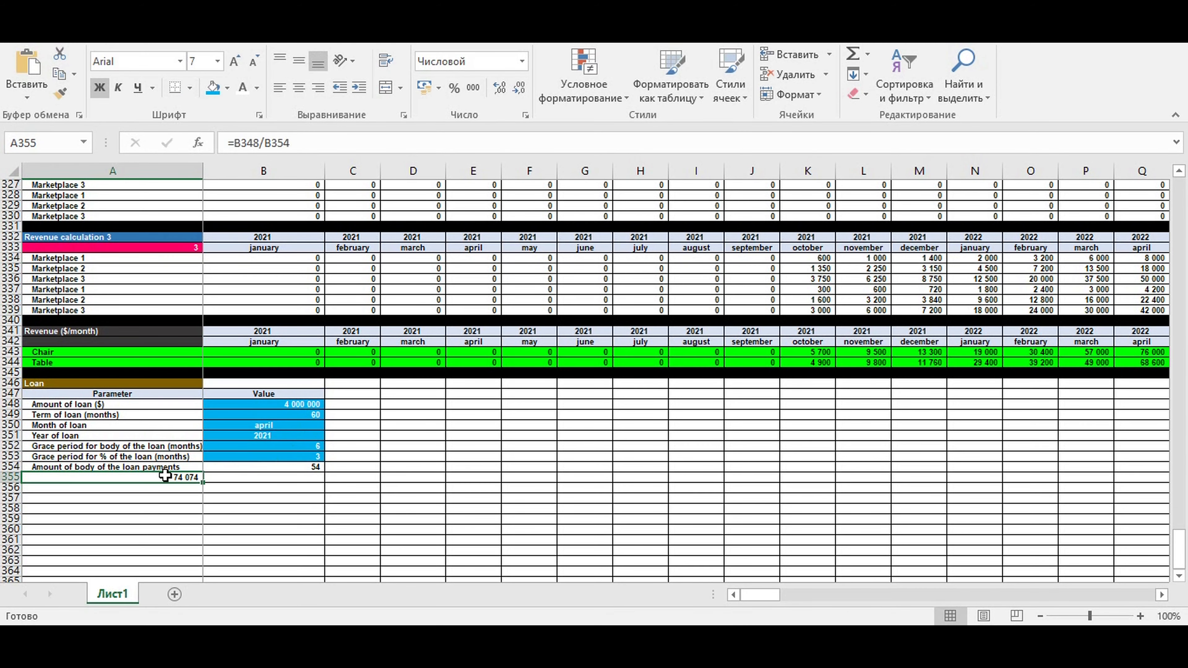
{"action": "key", "text": "ctrl+c"}
{"action": "left_click", "coordinate": [280, 477]}
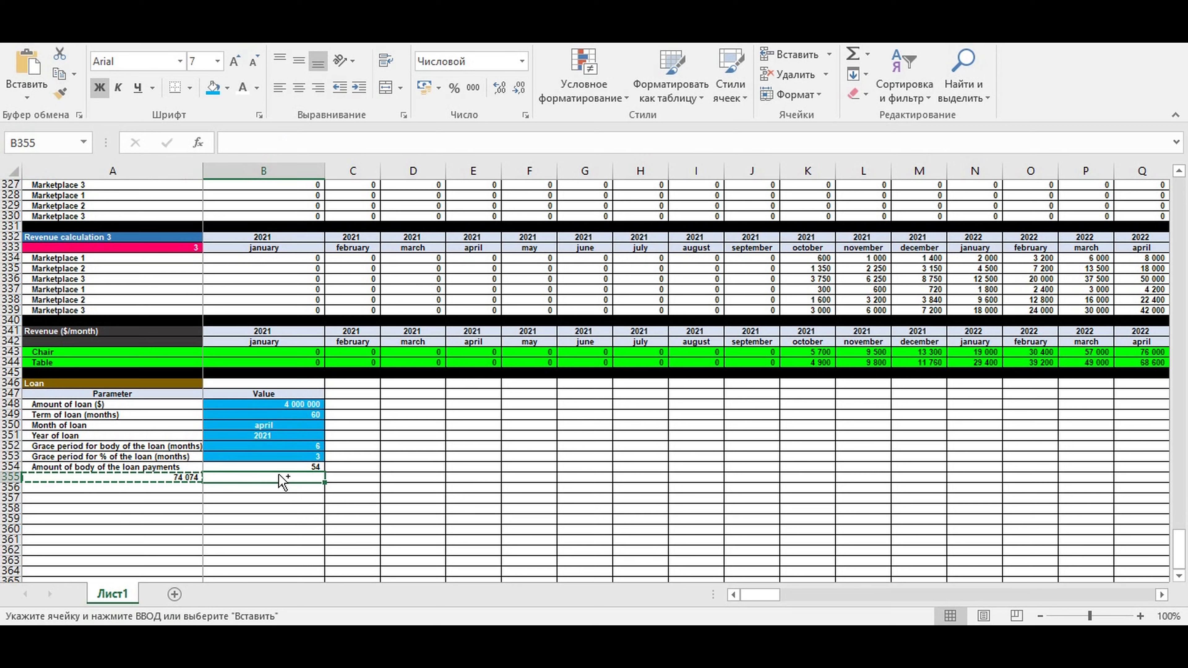
{"action": "key", "text": "ctrl+v"}
{"action": "left_click", "coordinate": [283, 488]}
Wrap the B355 formula in an ЕСЛИ check that returns 0 for zero payments: =ЕСЛИ(B354=0;0;B348/B354)
{"action": "left_click", "coordinate": [284, 478]}
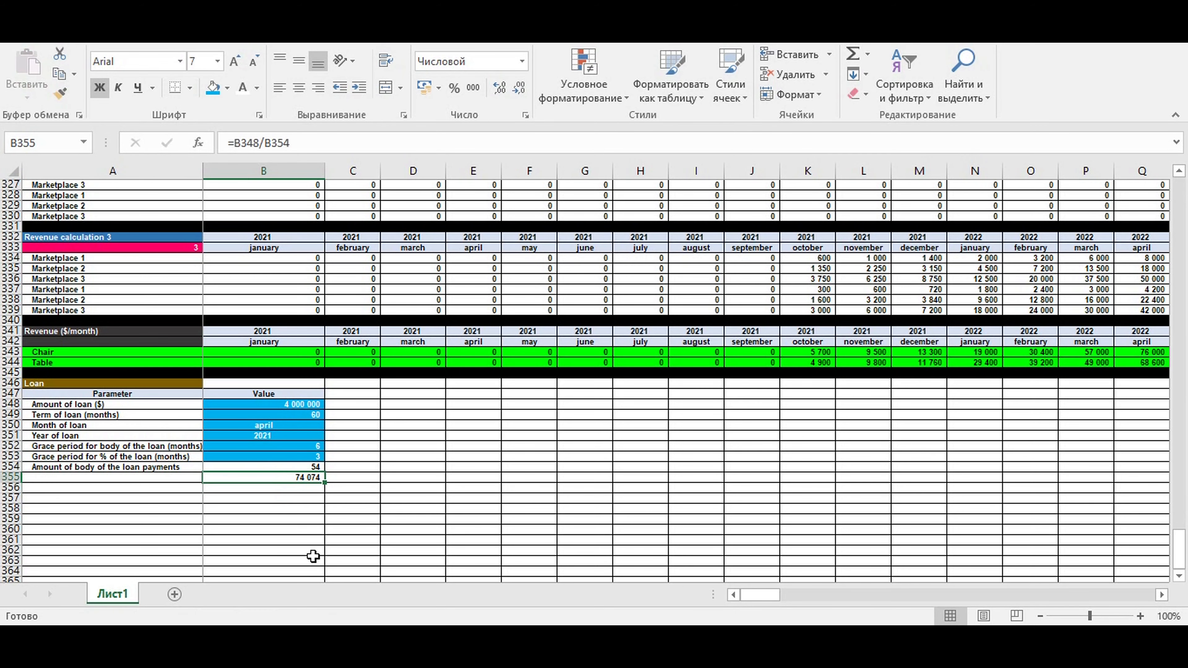
{"action": "left_click", "coordinate": [238, 141]}
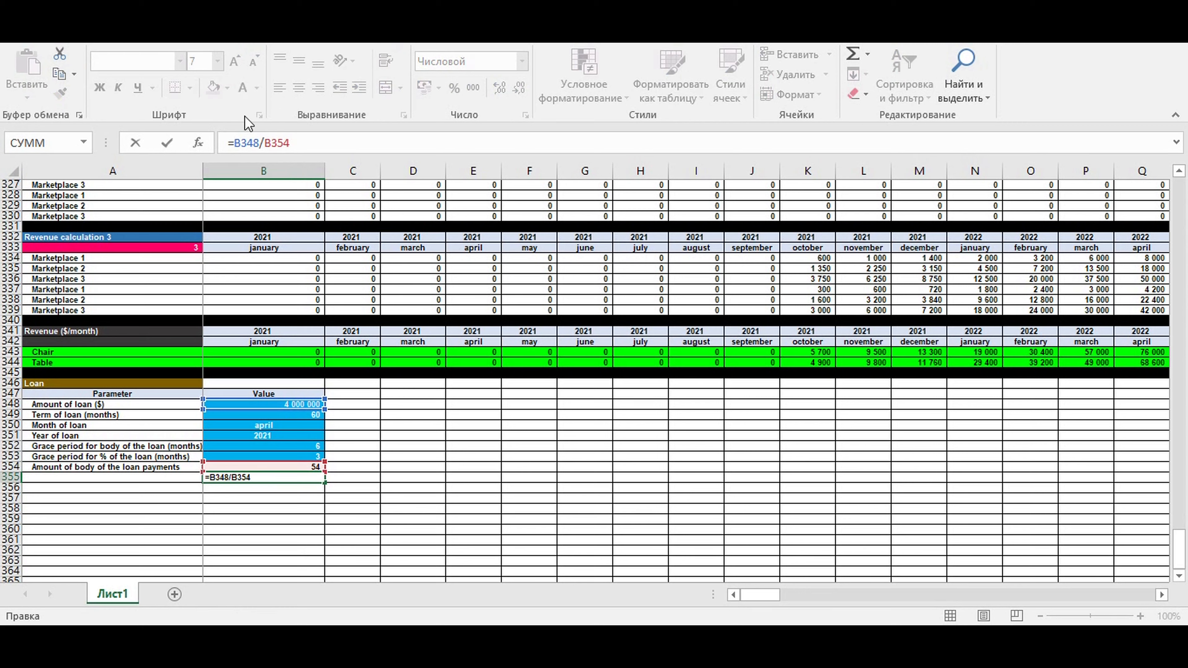
{"action": "type", "text": "eсли"}
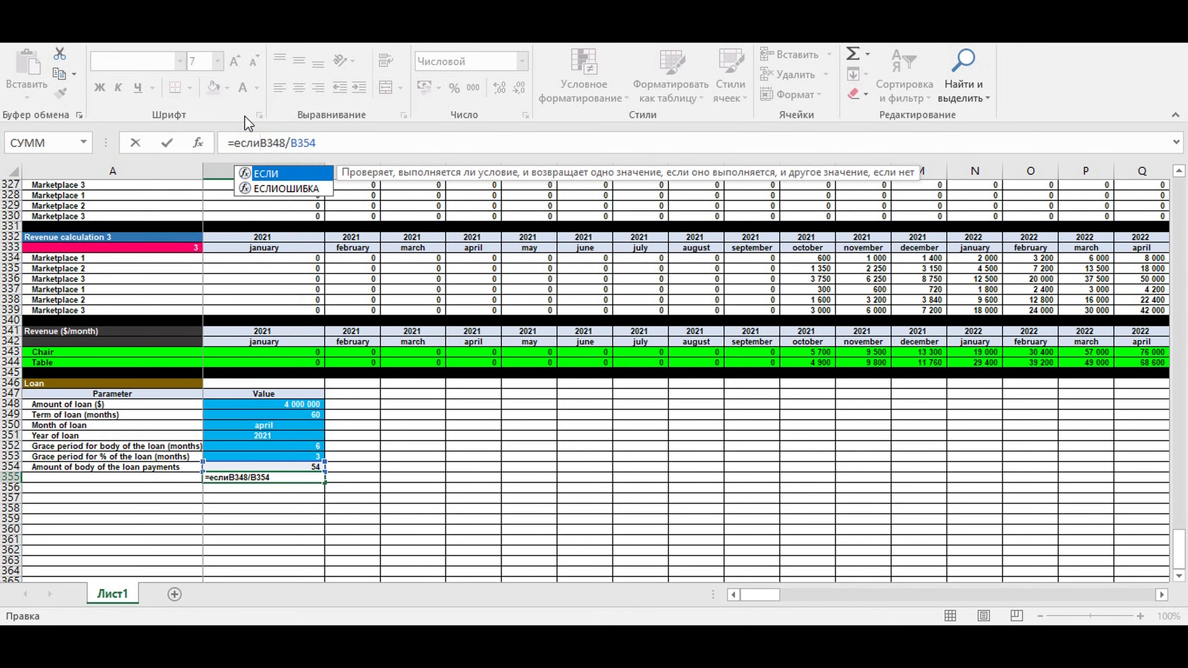
{"action": "type", "text": "("}
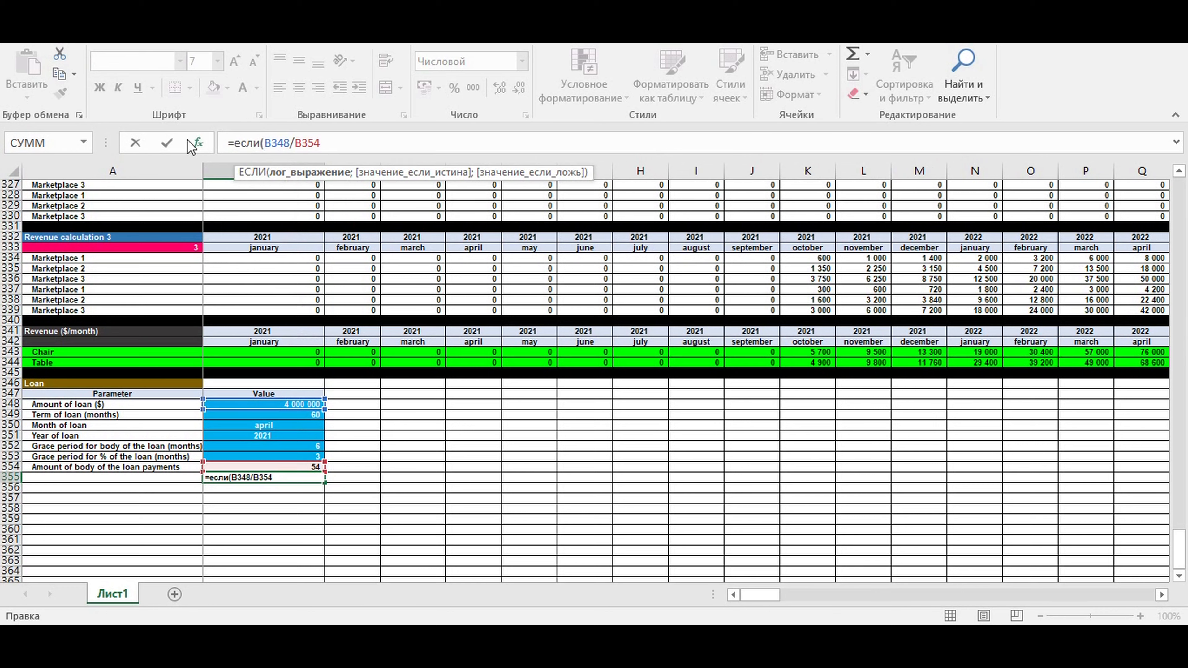
{"action": "left_click_drag", "start_coordinate": [235, 142], "coordinate": [320, 140]}
{"action": "key", "text": "ctrl+c"}
{"action": "key", "text": "Left"}
{"action": "key", "text": "Left"}
{"action": "key", "text": "Left"}
{"action": "key", "text": "Left"}
{"action": "key", "text": "Left"}
{"action": "key", "text": "Left"}
{"action": "key", "text": "ctrl+v"}
{"action": "type", "text": "=0"}
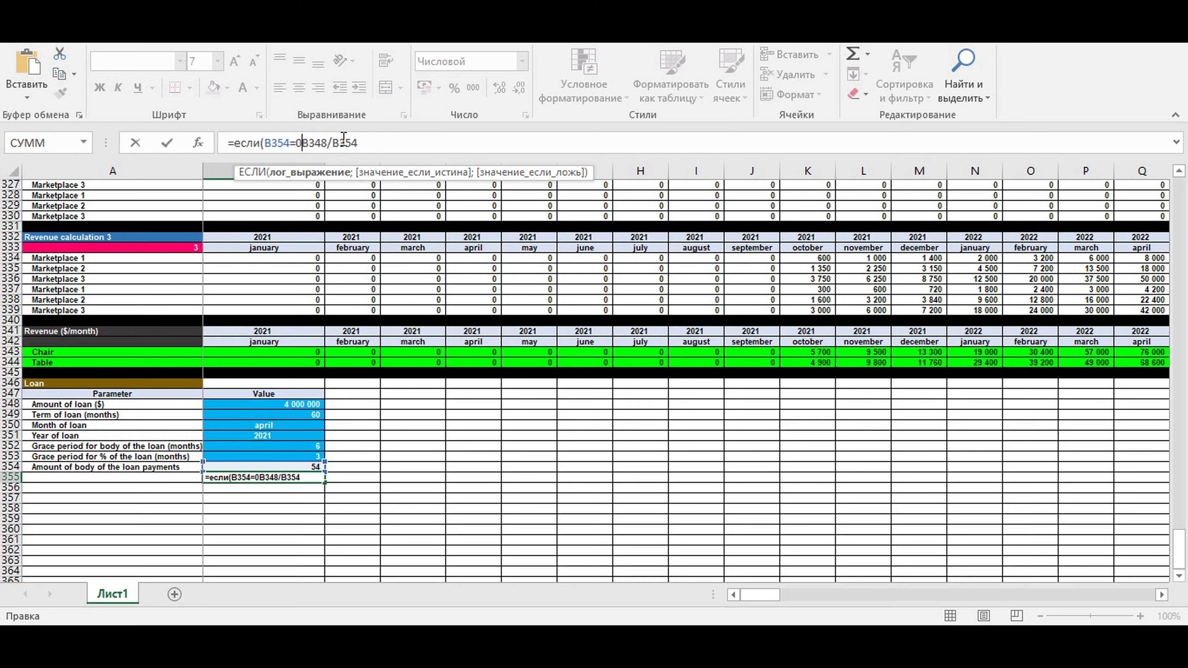
{"action": "type", "text": "ж"}
{"action": "key", "text": "BackSpace"}
{"action": "type", "text": ";0;"}
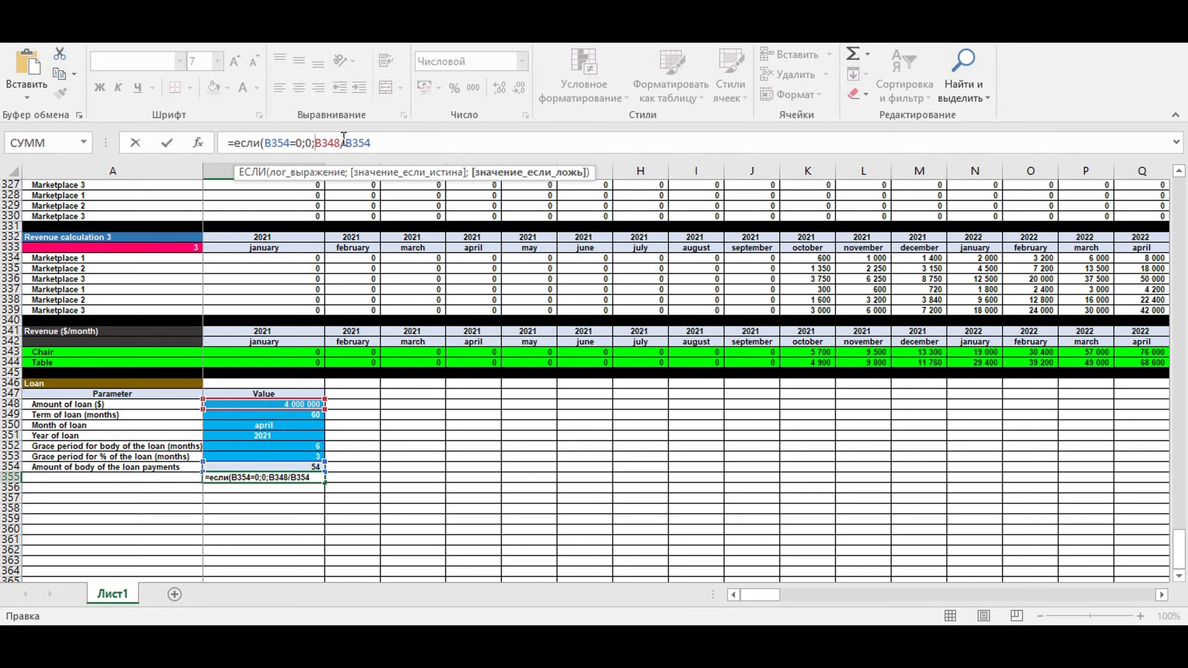
{"action": "left_click", "coordinate": [381, 137]}
{"action": "type", "text": ")"}
{"action": "key", "text": "Return"}
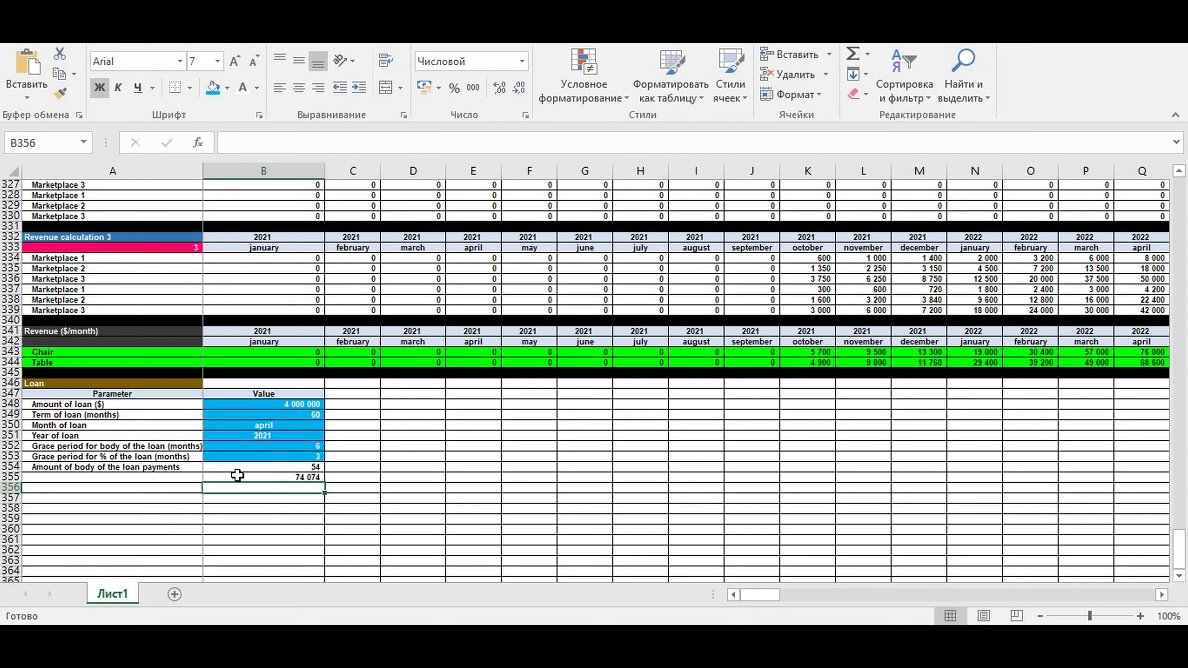
Enter the label "Body of the loan payment ($/month)" in cell A355
{"action": "left_click", "coordinate": [149, 478]}
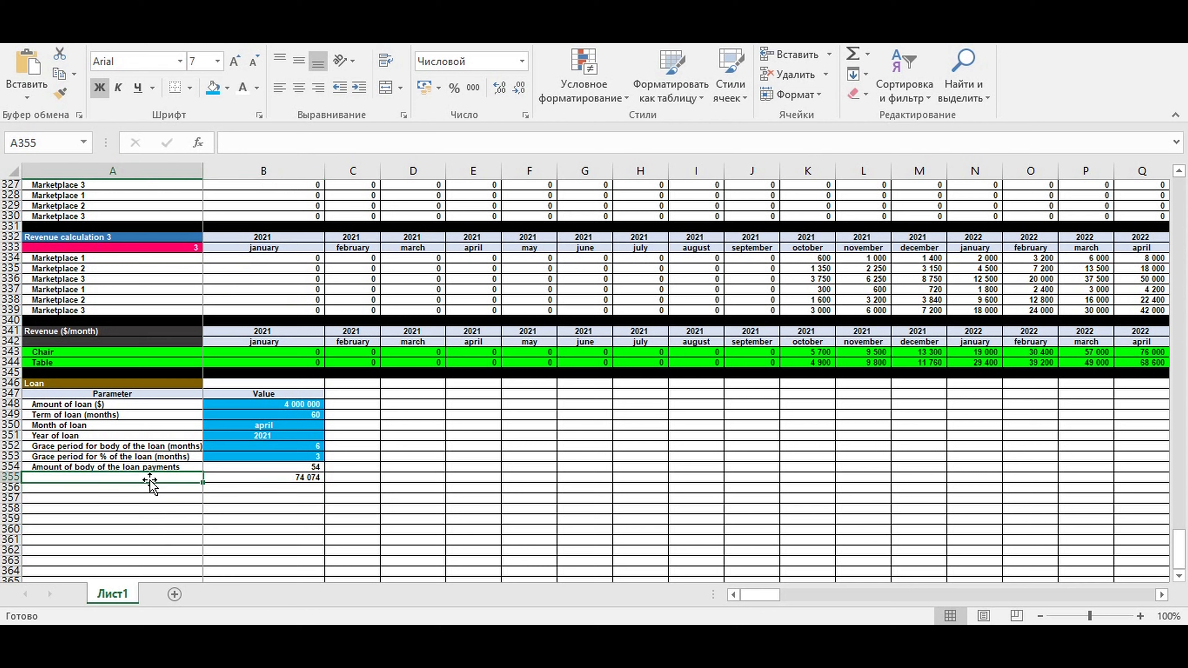
{"action": "type", "text": "Body "}
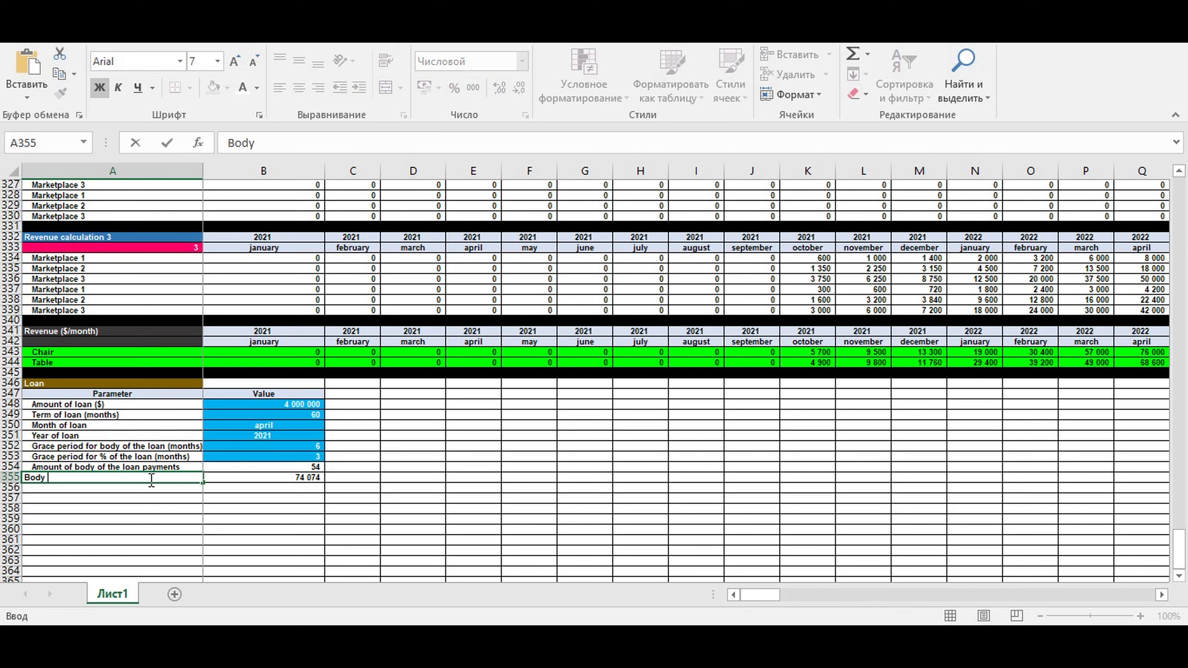
{"action": "type", "text": "of the loan pa"}
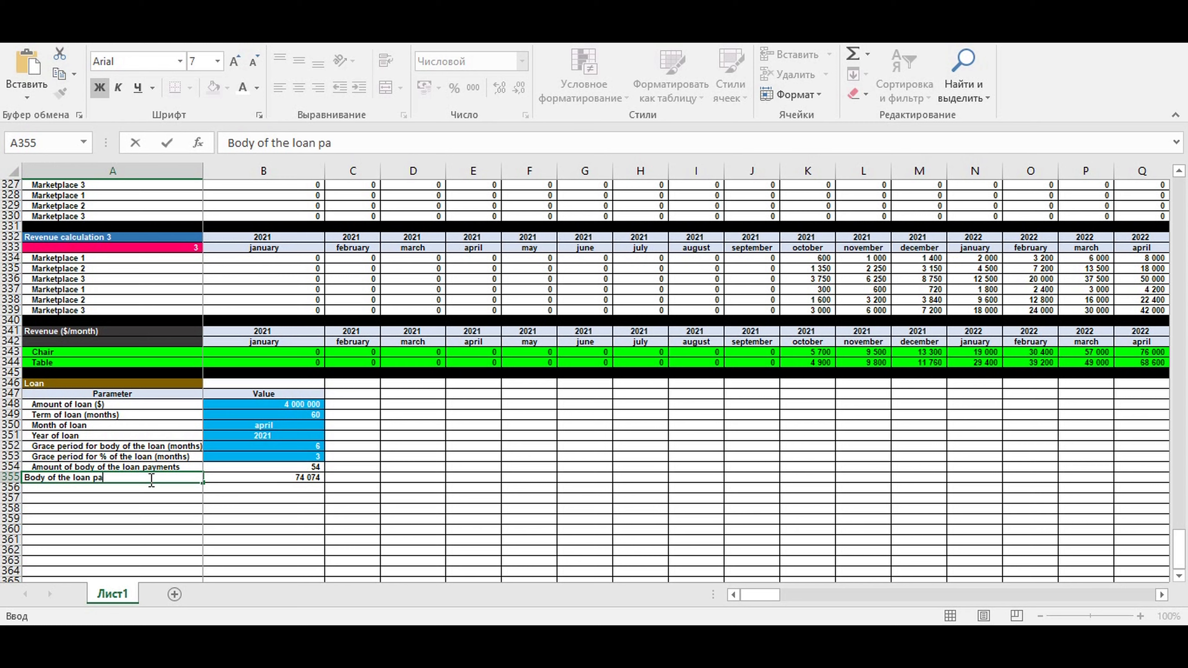
{"action": "type", "text": "ymen"}
{"action": "type", "text": "th"}
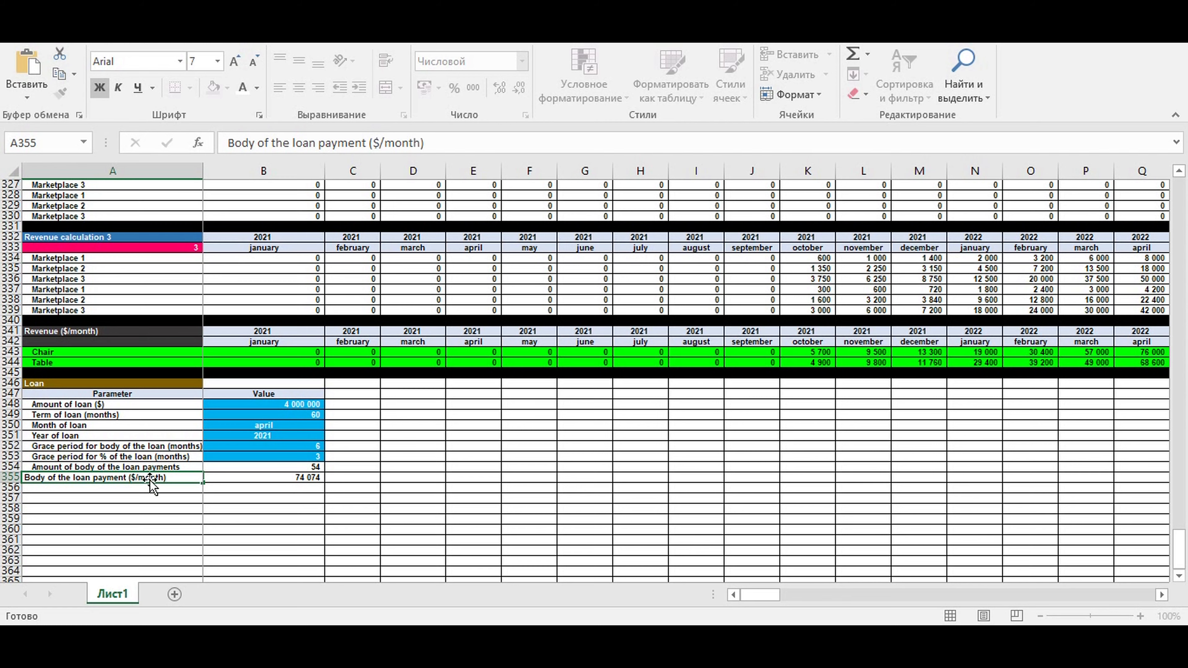
Increase the indent of the "Body of the loan payment ($/month)" label in A355 to match the labels above
{"action": "key", "text": "Return"}
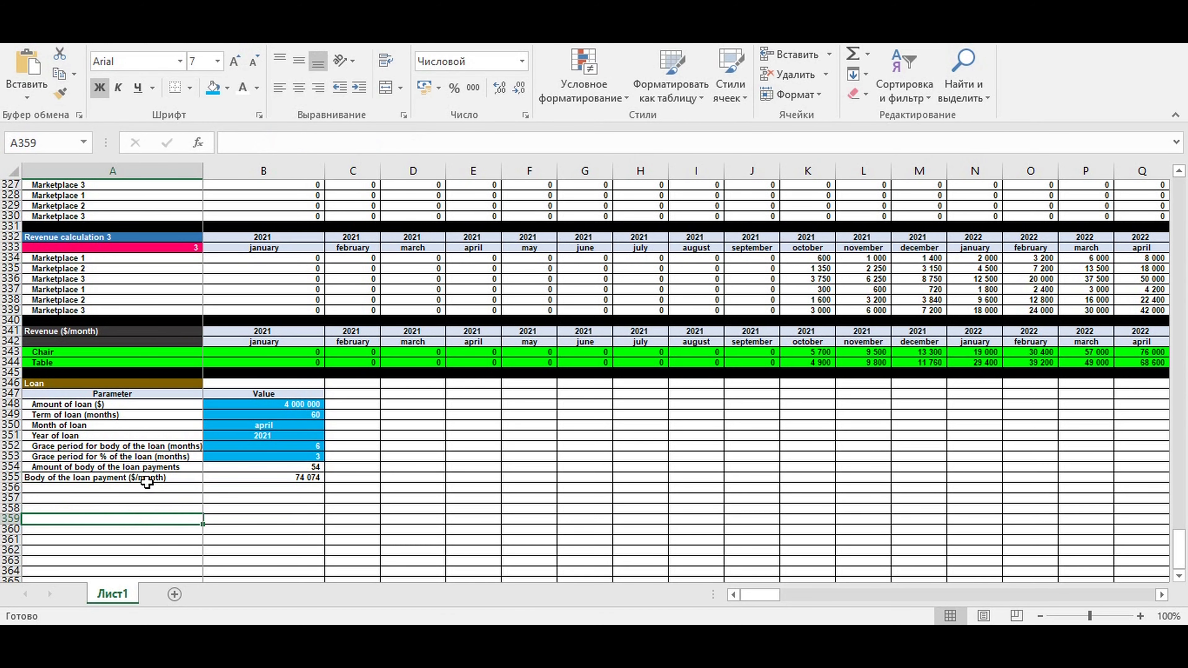
{"action": "left_click", "coordinate": [141, 478]}
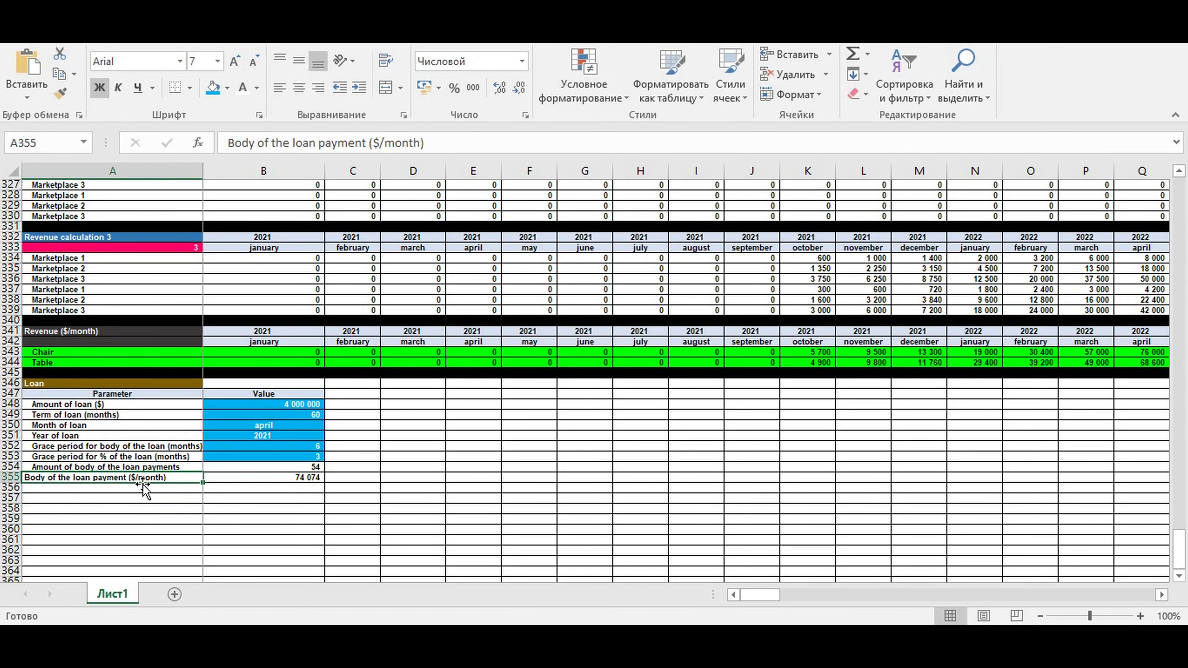
{"action": "left_click", "coordinate": [363, 89]}
{"action": "left_click", "coordinate": [146, 509]}
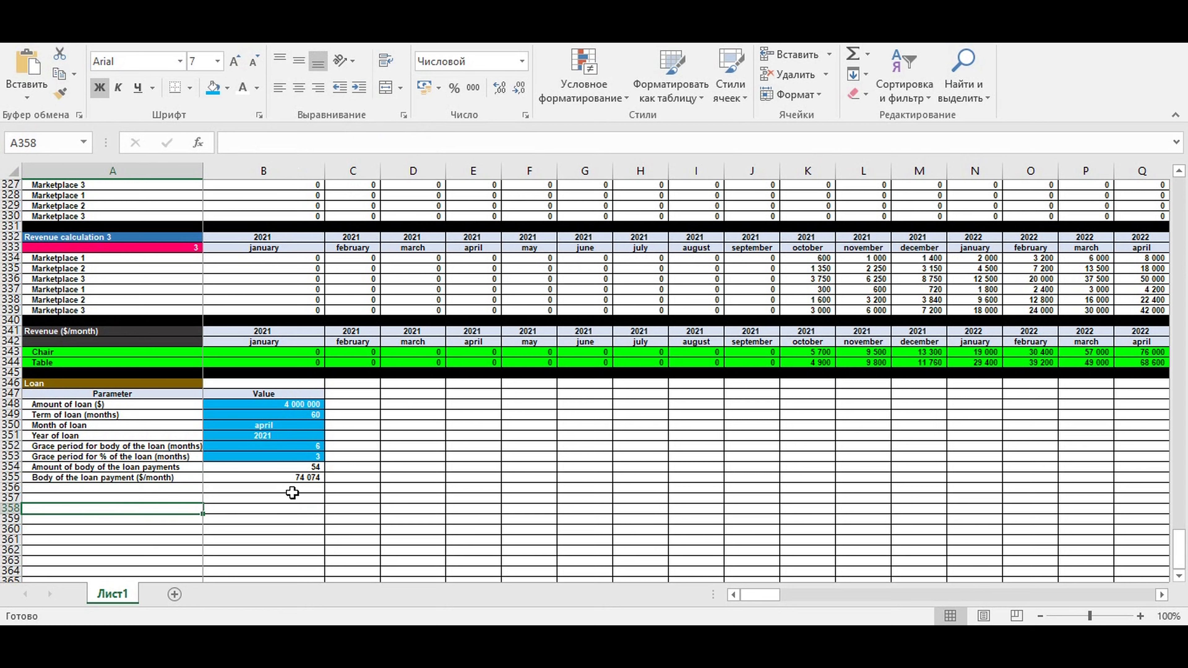
Fill the whole of row 356 with black as a separator below the loan parameters
{"action": "left_click", "coordinate": [10, 487]}
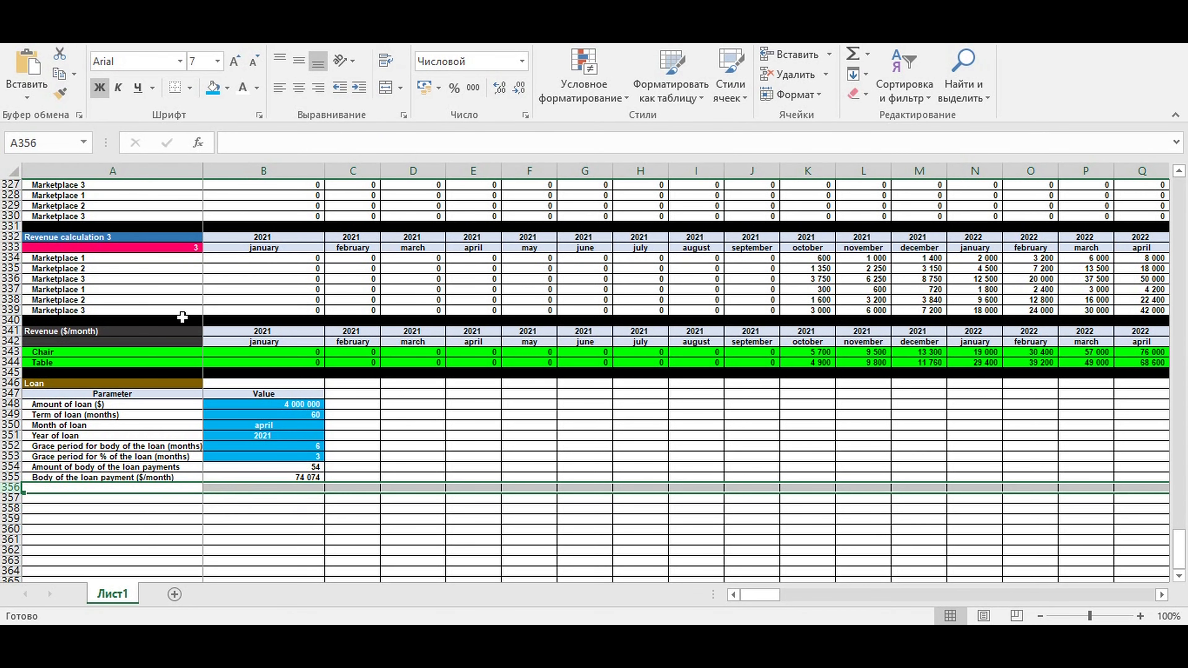
{"action": "left_click", "coordinate": [228, 89]}
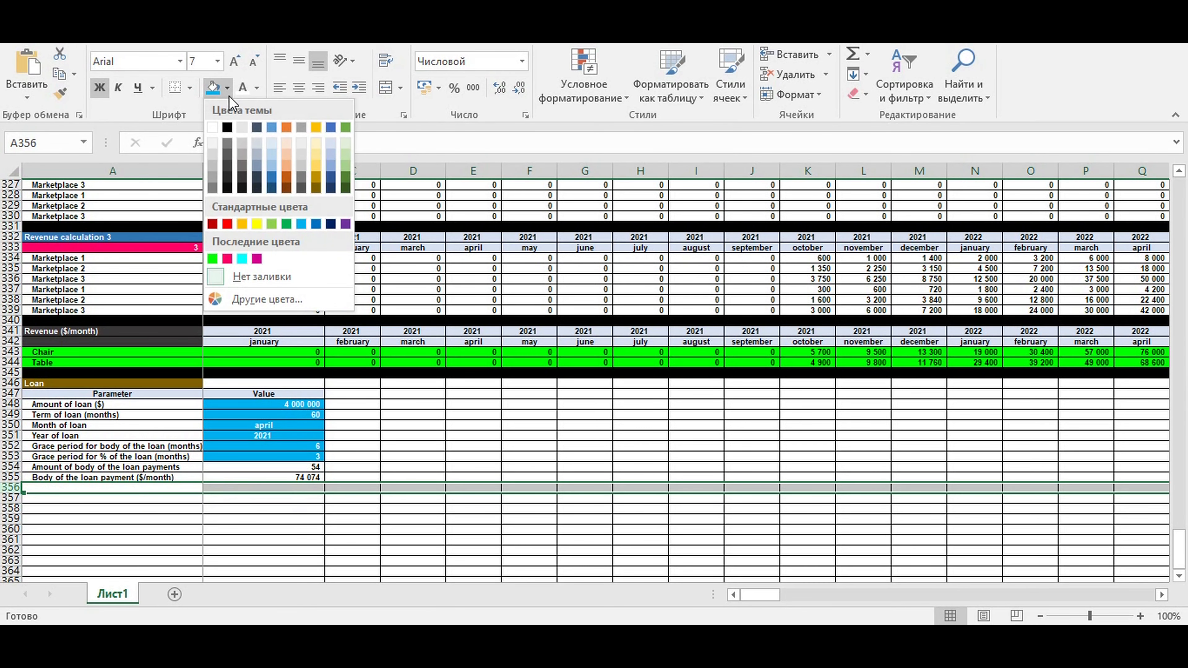
{"action": "left_click", "coordinate": [228, 128]}
{"action": "left_click", "coordinate": [449, 437]}
{"action": "left_click", "coordinate": [412, 427]}
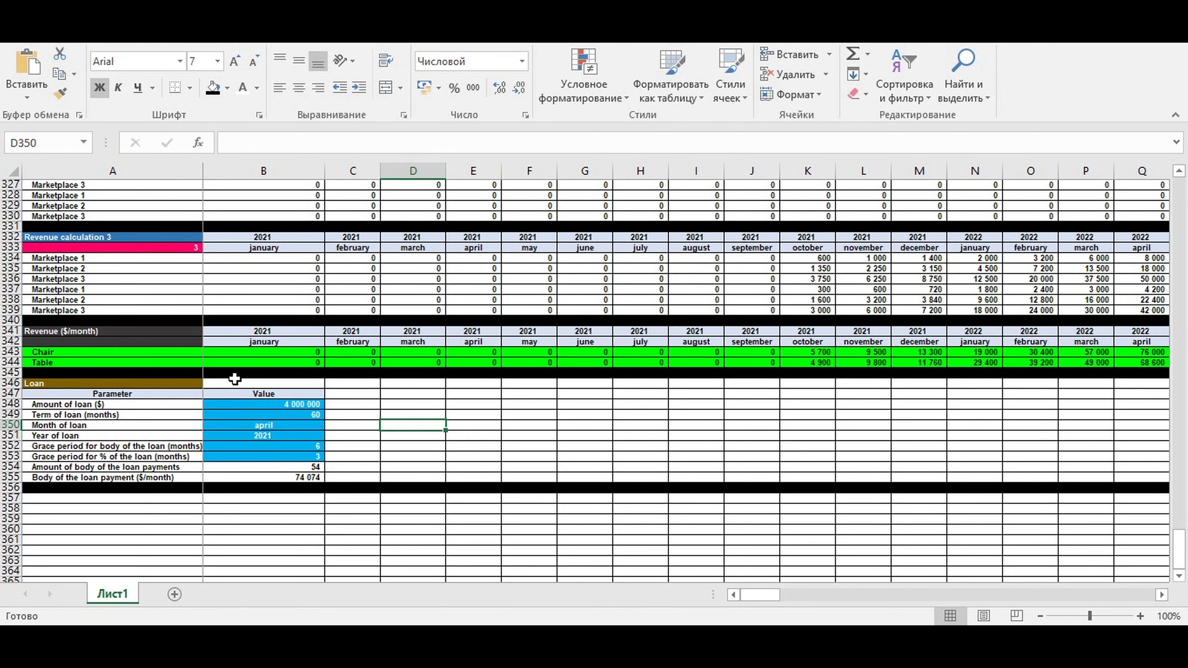
Copy the Revenue ($/month) header rows 341:342 to the rows starting at A357
{"action": "left_click_drag", "start_coordinate": [6, 331], "coordinate": [11, 337]}
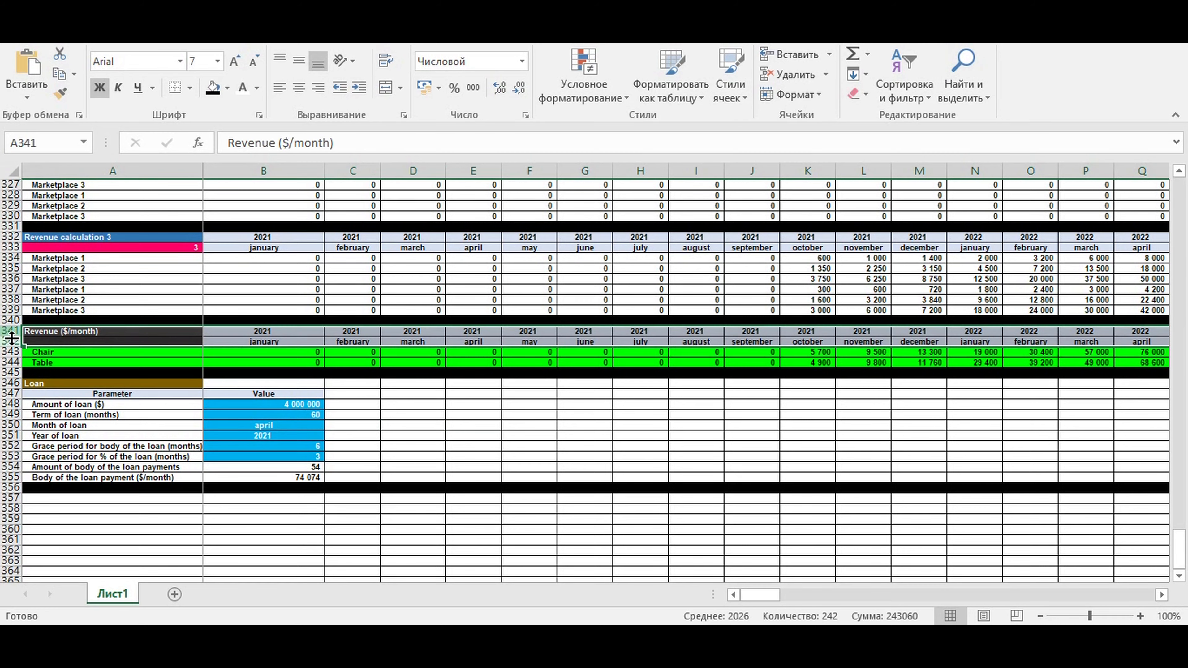
{"action": "key", "text": "ctrl+c"}
{"action": "left_click", "coordinate": [71, 497]}
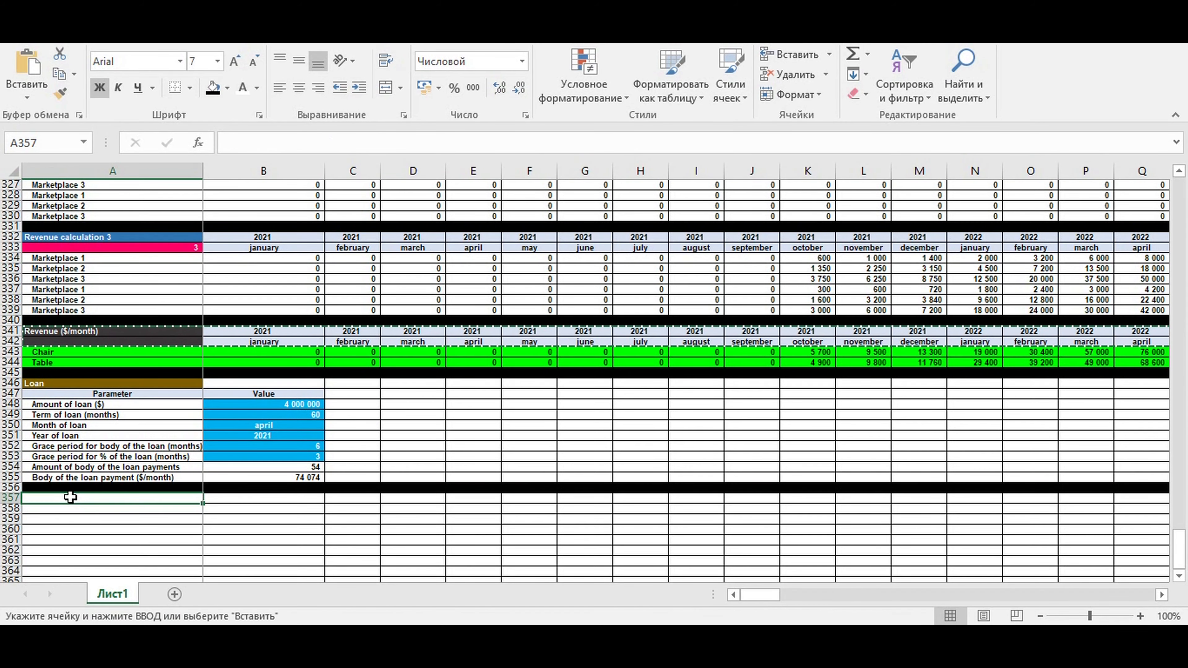
{"action": "key", "text": "ctrl+v"}
{"action": "left_click", "coordinate": [126, 540]}
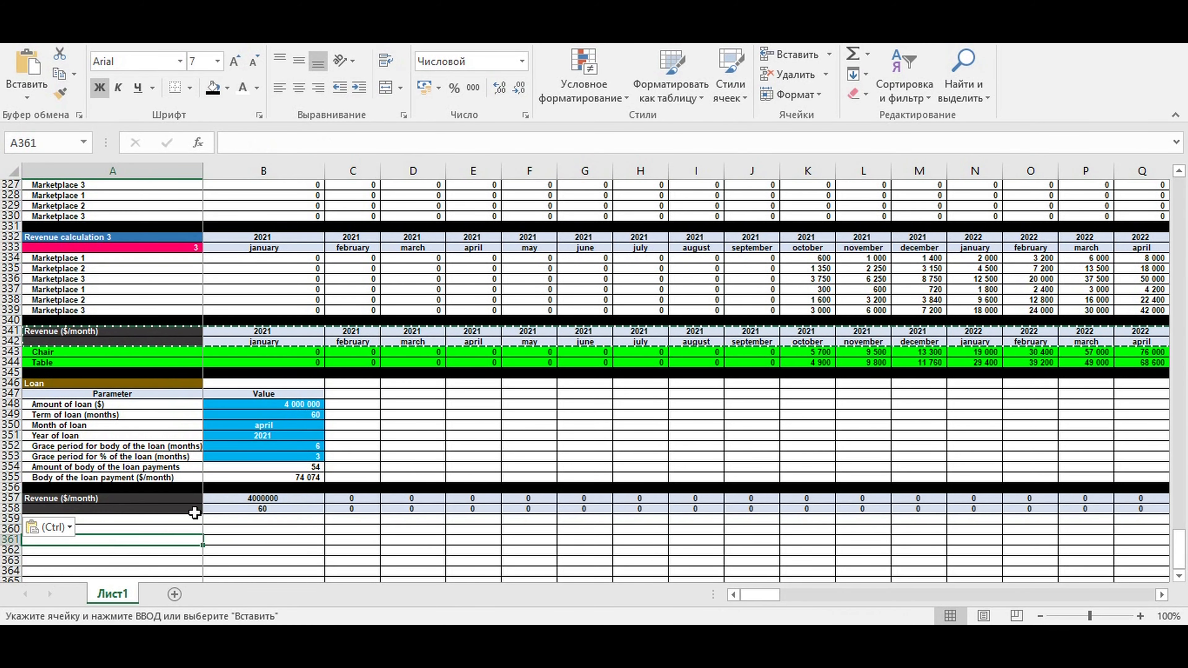
Replace the copied heading in A357 with "Chronology of loan"
{"action": "left_click", "coordinate": [125, 496]}
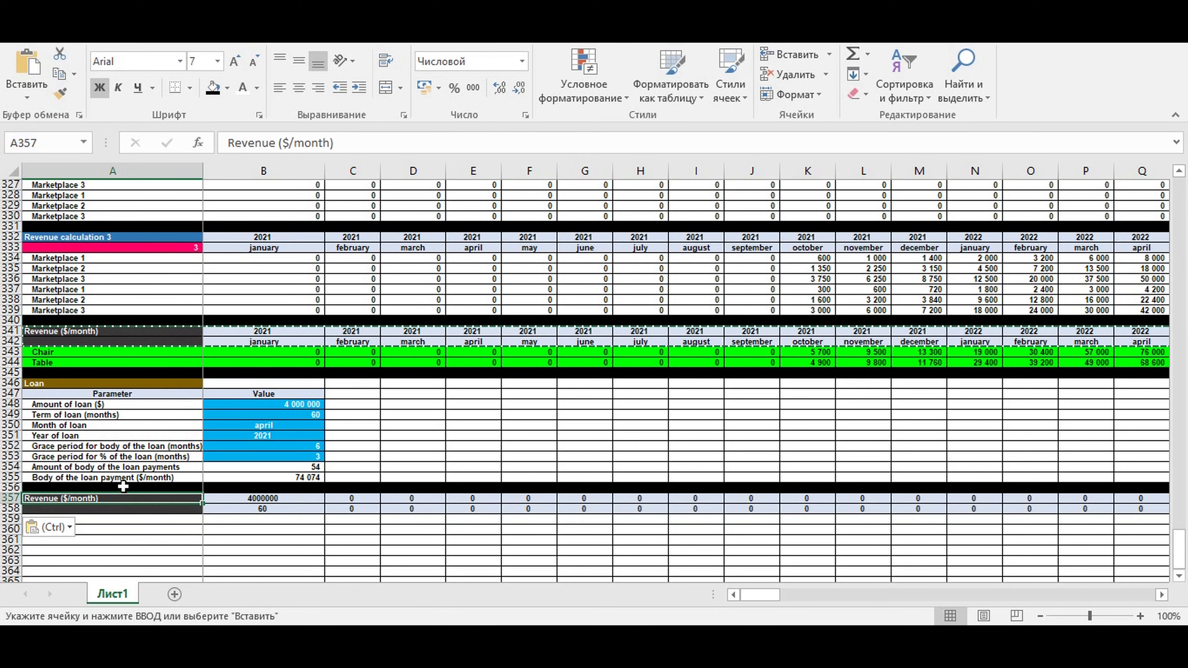
{"action": "type", "text": "Chronolo"}
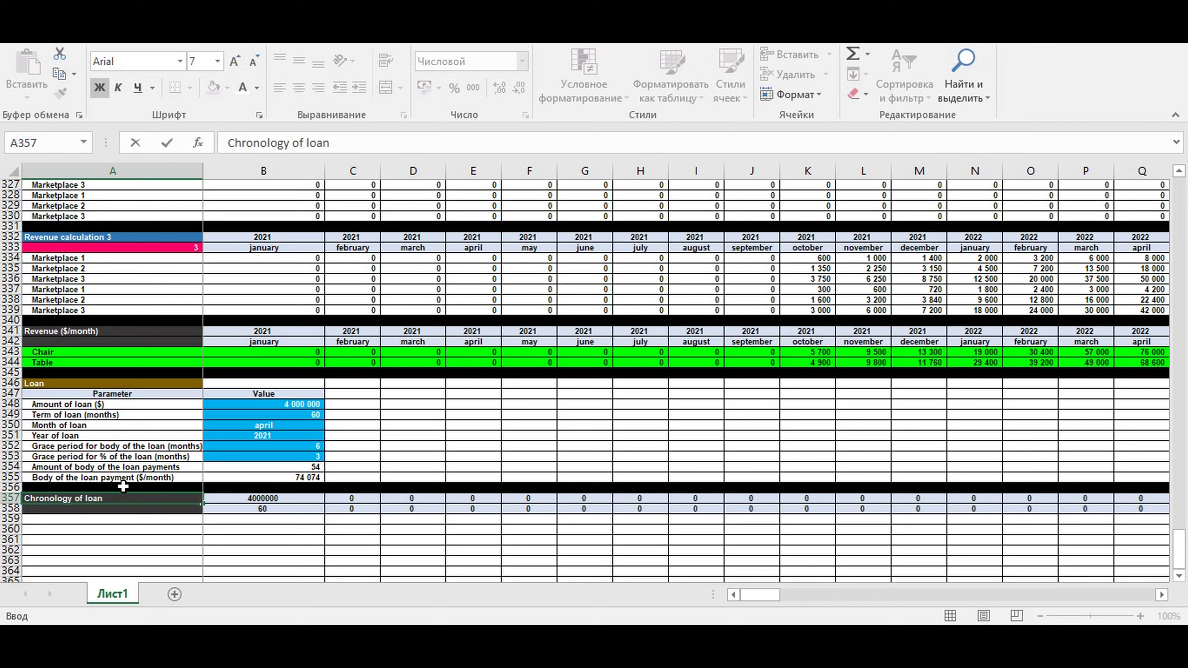
{"action": "type", "text": "gy of loan"}
{"action": "key", "text": "Return"}
Fill the heading cells A357:A358 with yellow and set their font color to automatic
{"action": "left_click_drag", "start_coordinate": [102, 497], "coordinate": [100, 511]}
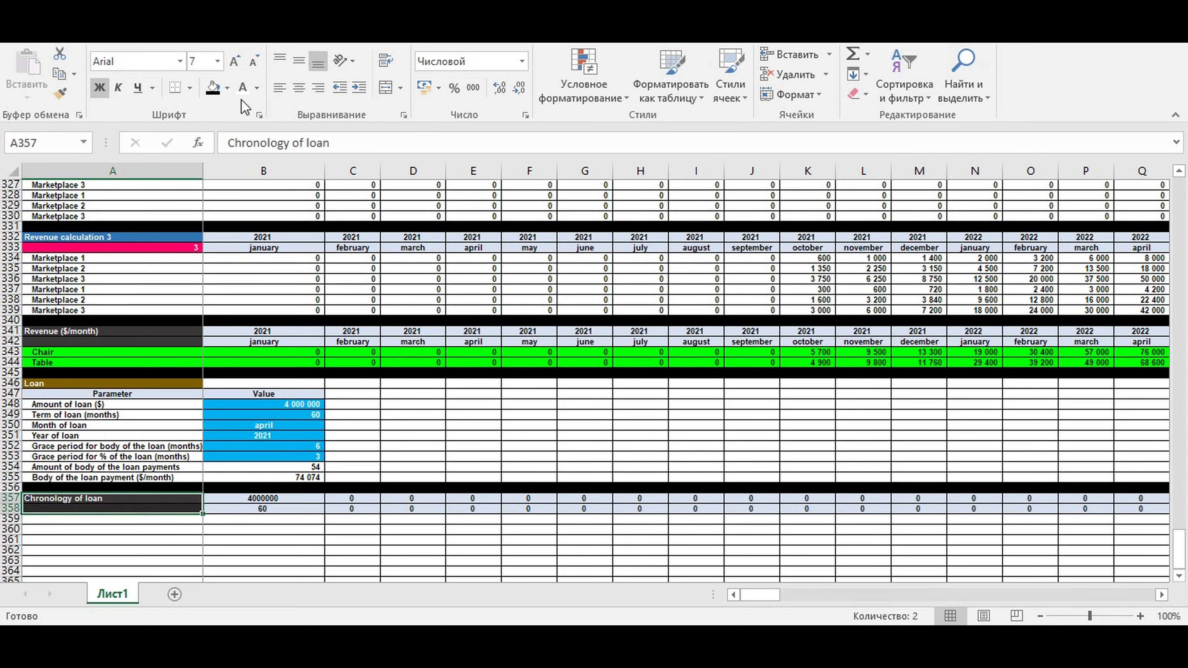
{"action": "left_click", "coordinate": [227, 88]}
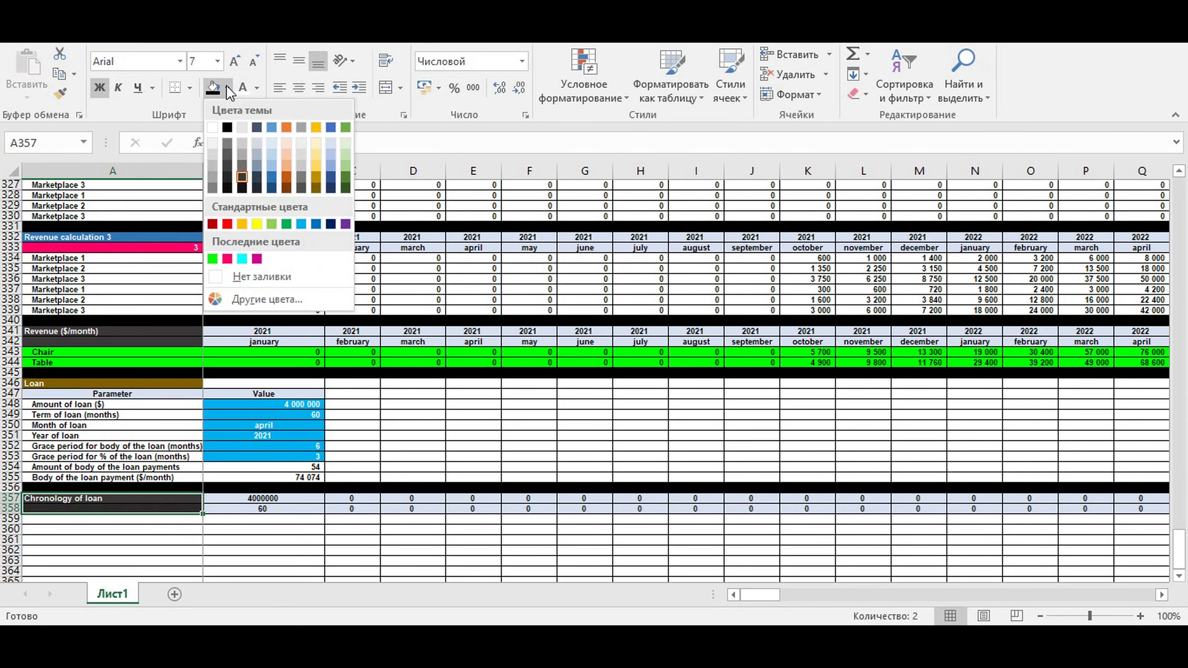
{"action": "left_click", "coordinate": [256, 225]}
{"action": "left_click", "coordinate": [256, 87]}
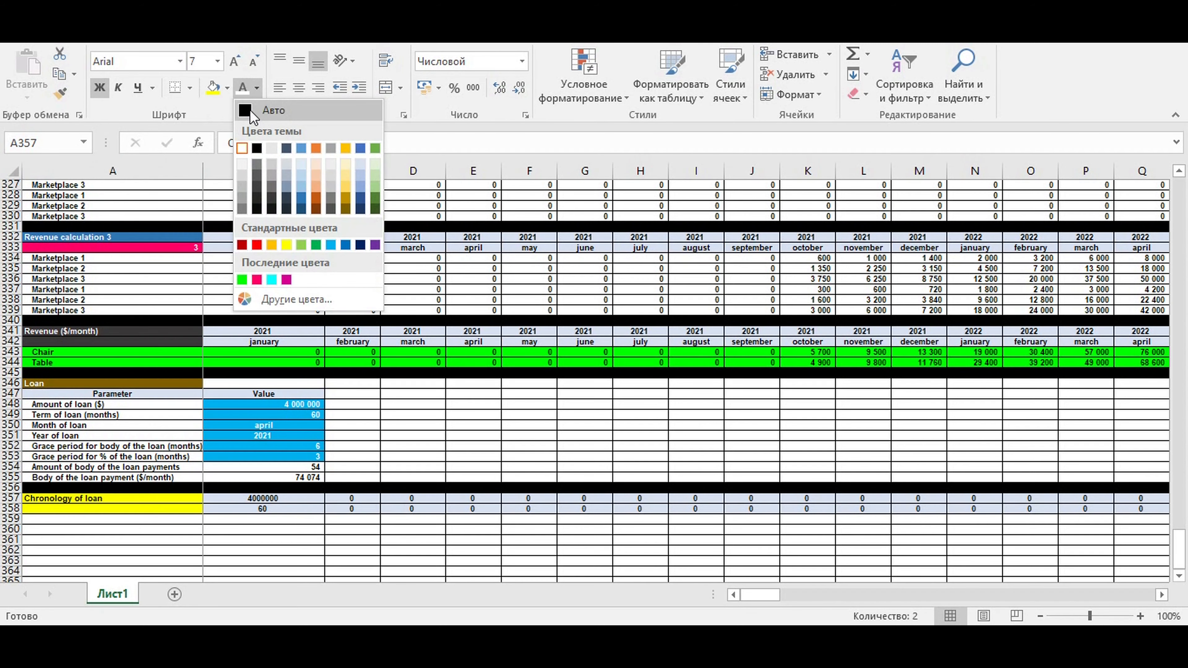
{"action": "left_click", "coordinate": [251, 112]}
Link B357 to the year header with =B341 and fill the formula down to row 358 and across to column DQ
{"action": "left_click", "coordinate": [277, 497]}
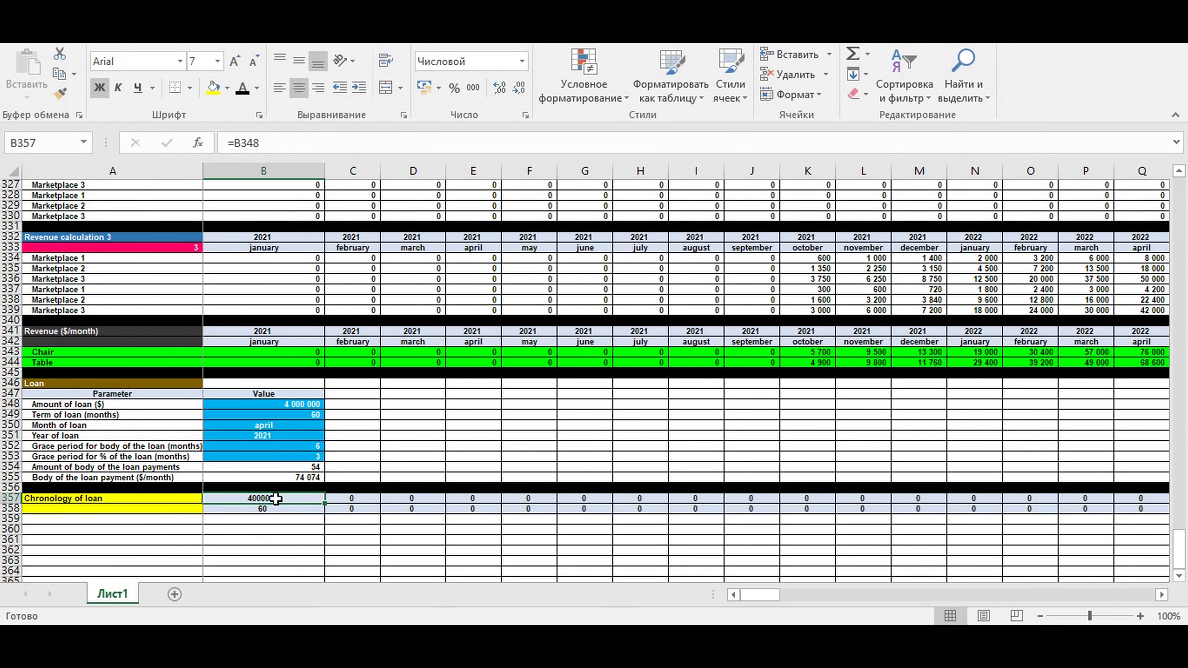
{"action": "type", "text": "="}
{"action": "left_click", "coordinate": [242, 332]}
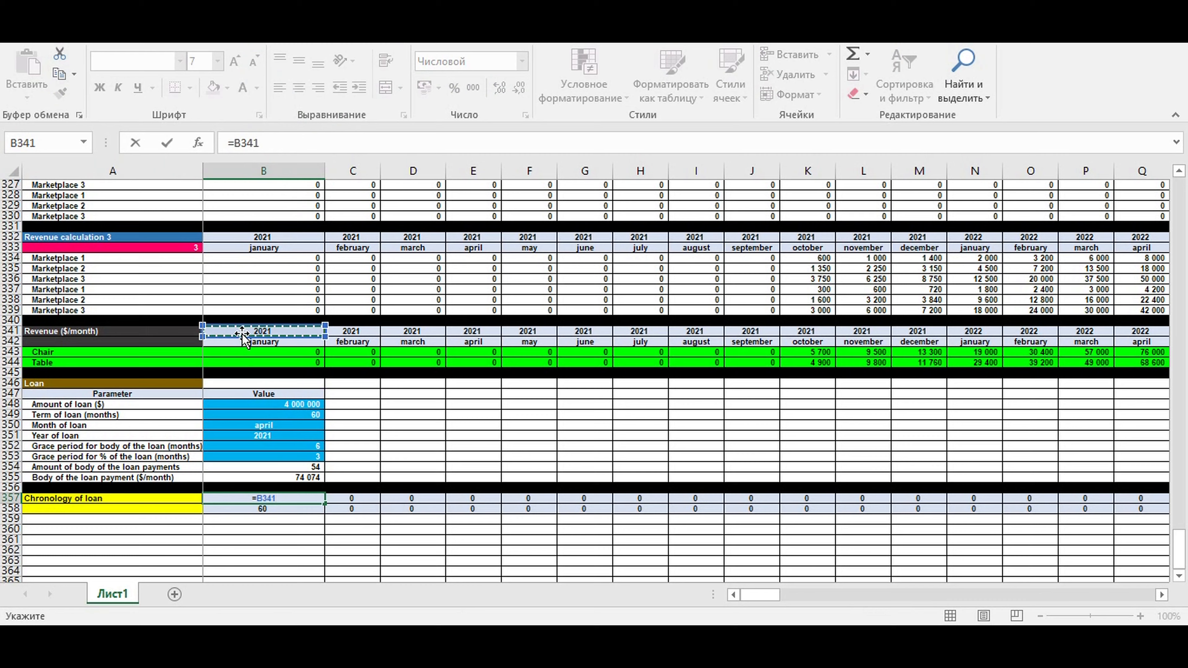
{"action": "key", "text": "Return"}
{"action": "left_click", "coordinate": [266, 496]}
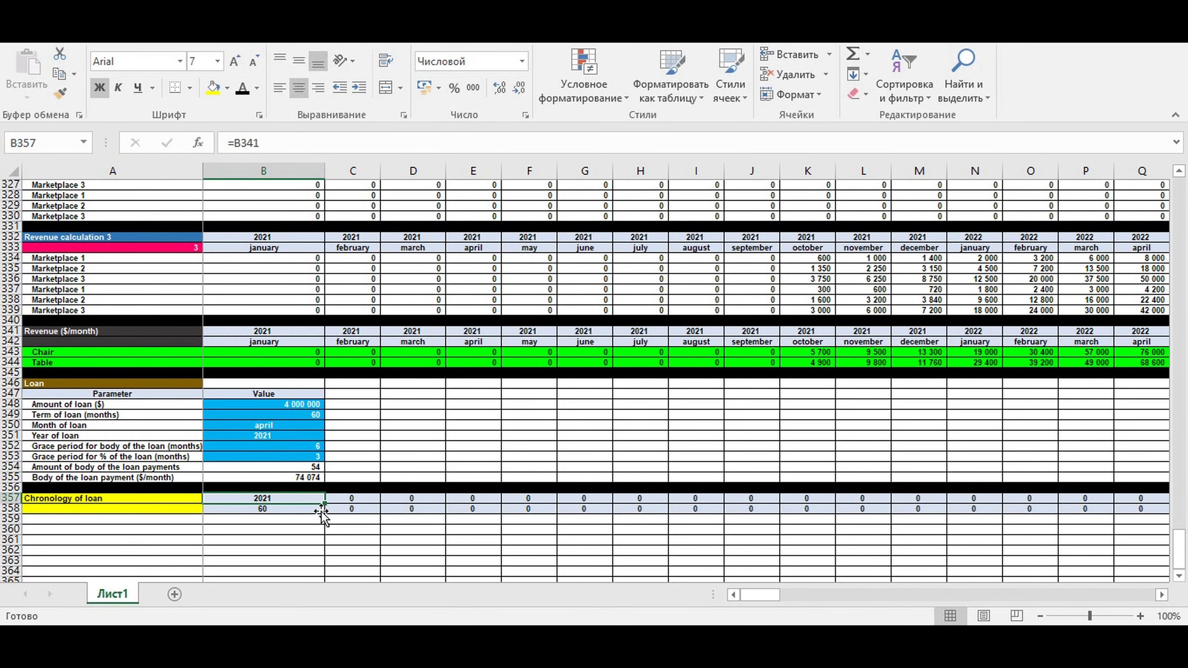
{"action": "left_click_drag", "start_coordinate": [323, 504], "coordinate": [1081, 503]}
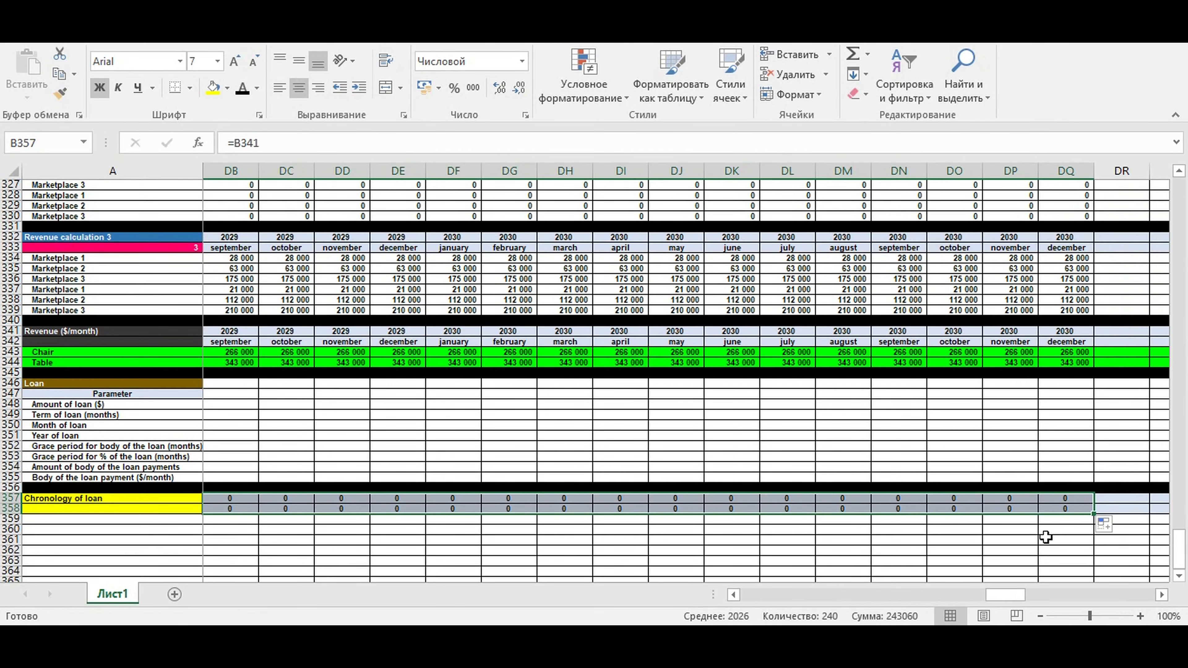
{"action": "left_click", "coordinate": [1028, 520]}
{"action": "left_click_drag", "start_coordinate": [1000, 595], "coordinate": [755, 595]}
{"action": "left_click", "coordinate": [327, 550]}
{"action": "left_click", "coordinate": [156, 523]}
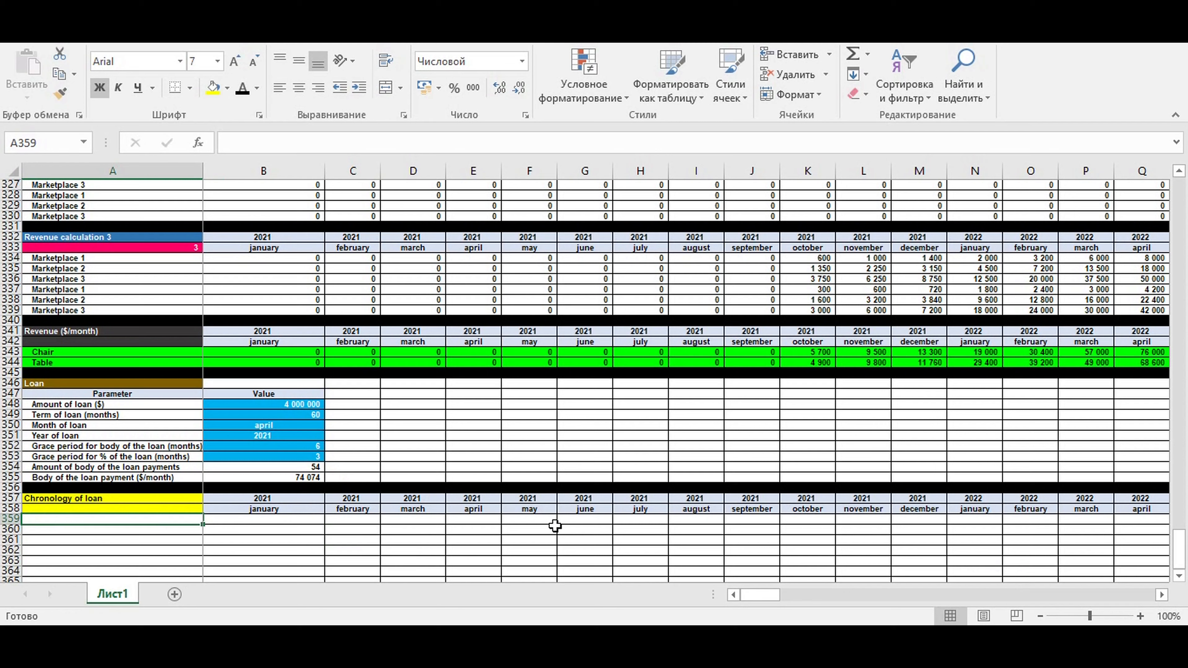
{"action": "left_click", "coordinate": [580, 521]}
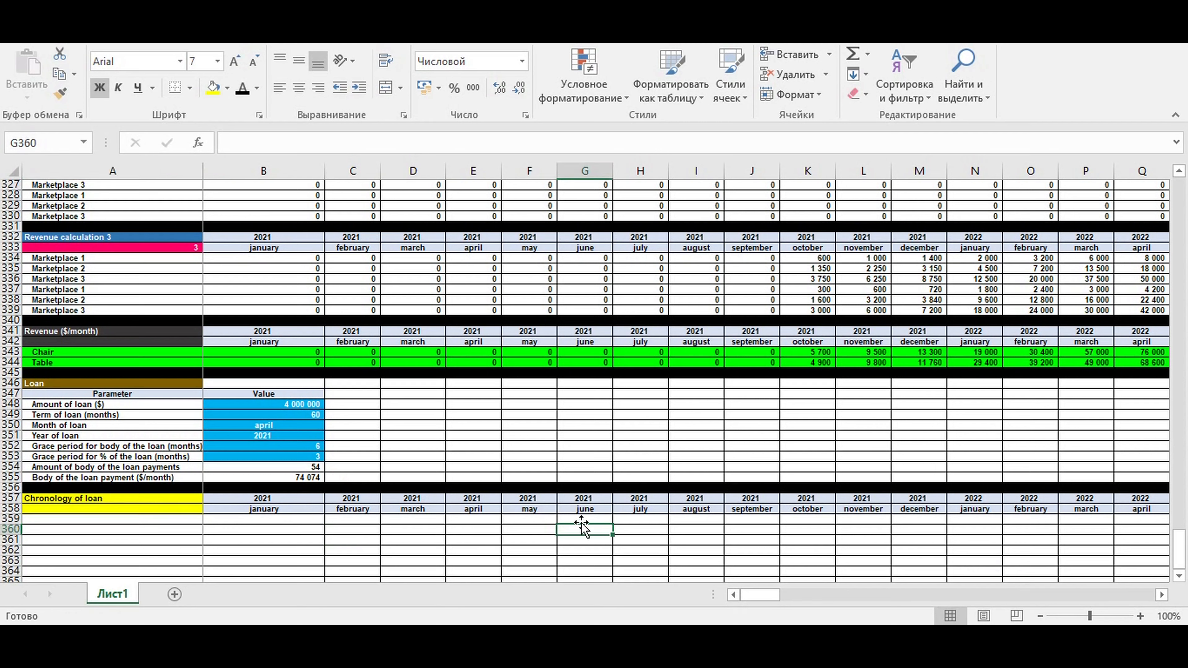
{"action": "left_click", "coordinate": [271, 404]}
{"action": "left_click", "coordinate": [293, 523]}
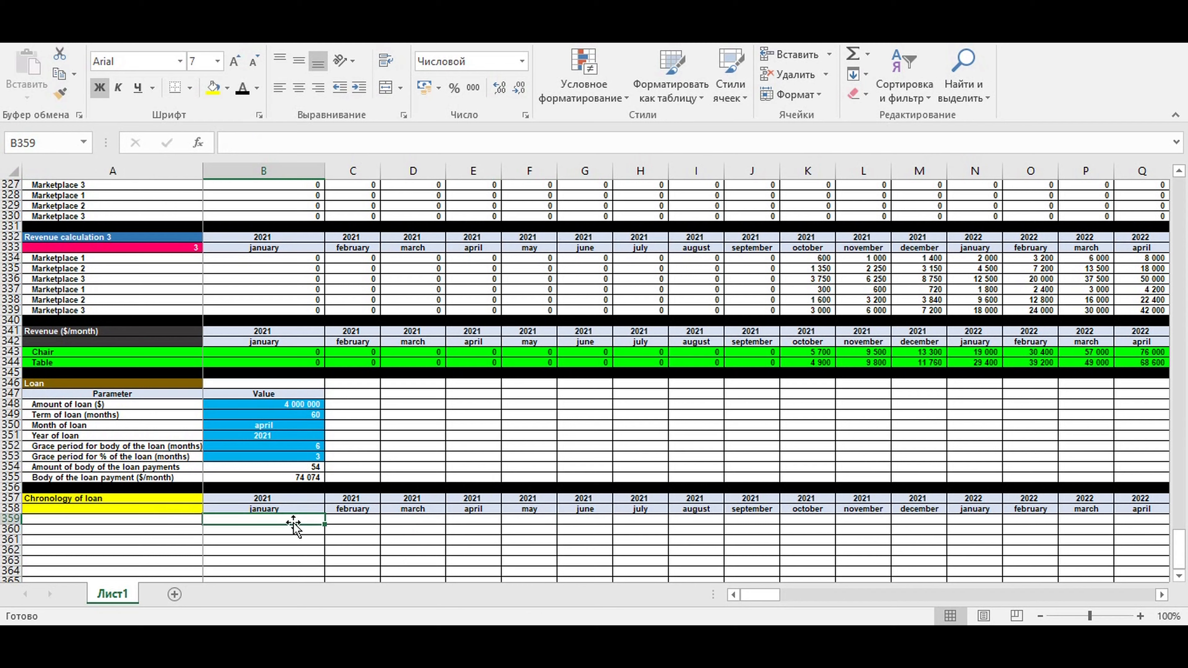
{"action": "left_click", "coordinate": [283, 405]}
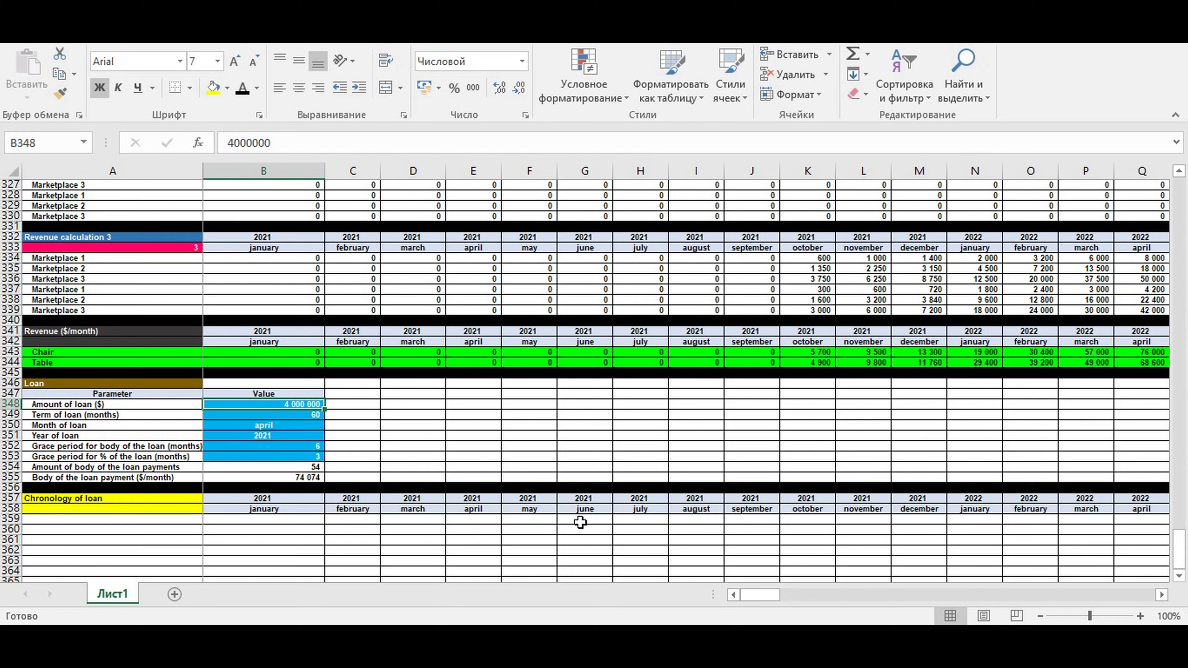
Enter the row label "Loan (0-$-0)" in cell A359
{"action": "left_click", "coordinate": [199, 520]}
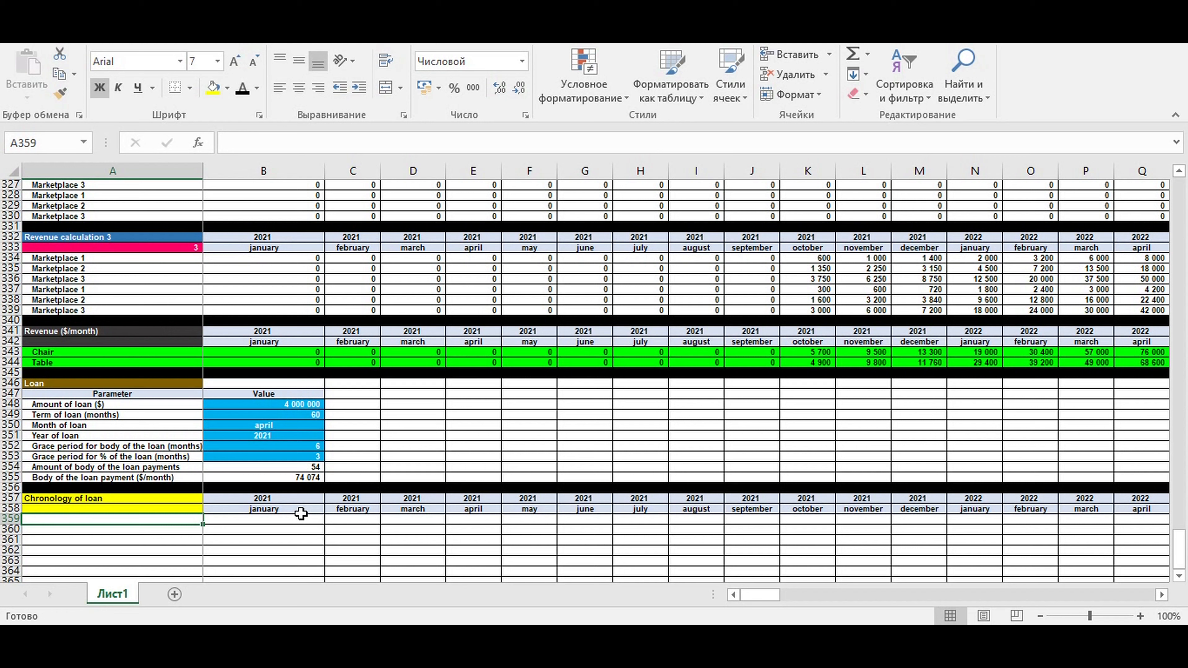
{"action": "type", "text": "Loan (0-$-0"}
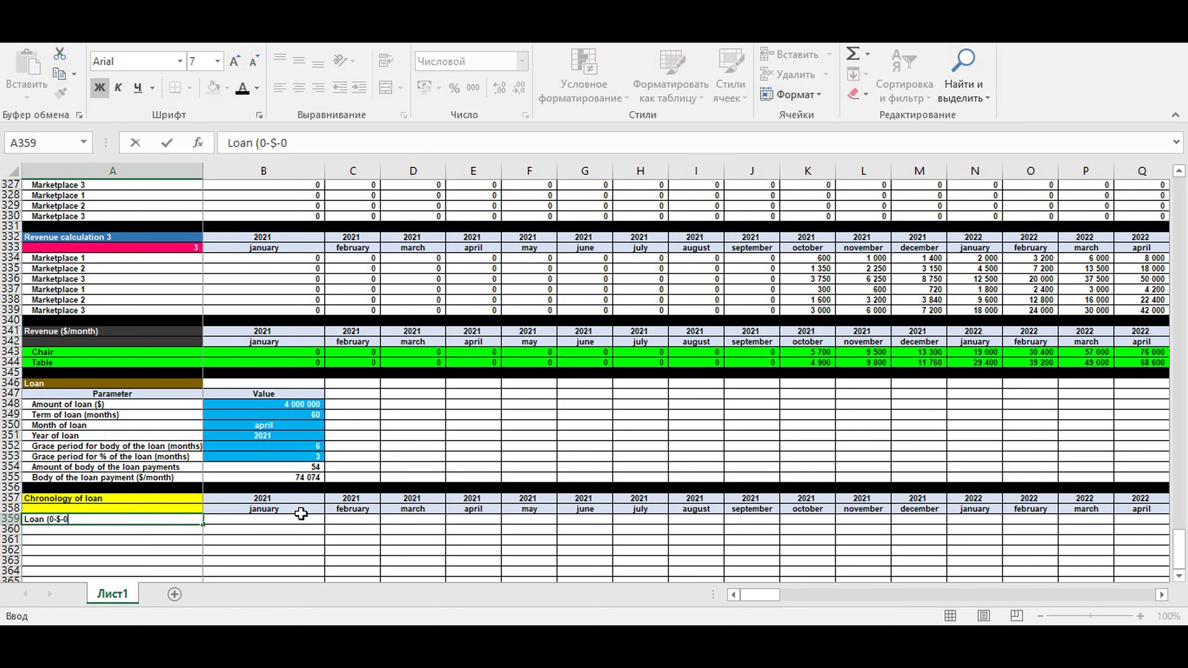
{"action": "key", "text": "Return"}
Begin an ЕСЛИ formula with a nested И in B359, using B357=$B$351 as the first condition to match the loan year
{"action": "key", "text": "Up"}
{"action": "key", "text": "Right"}
{"action": "type", "text": "="}
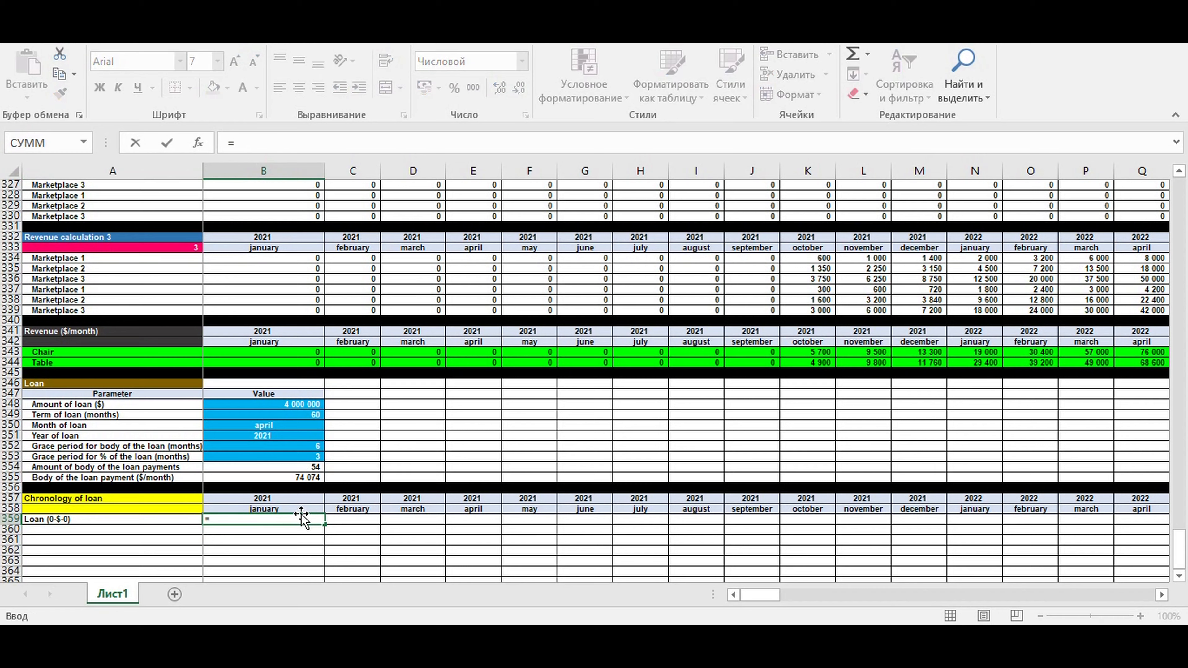
{"action": "type", "text": "если"}
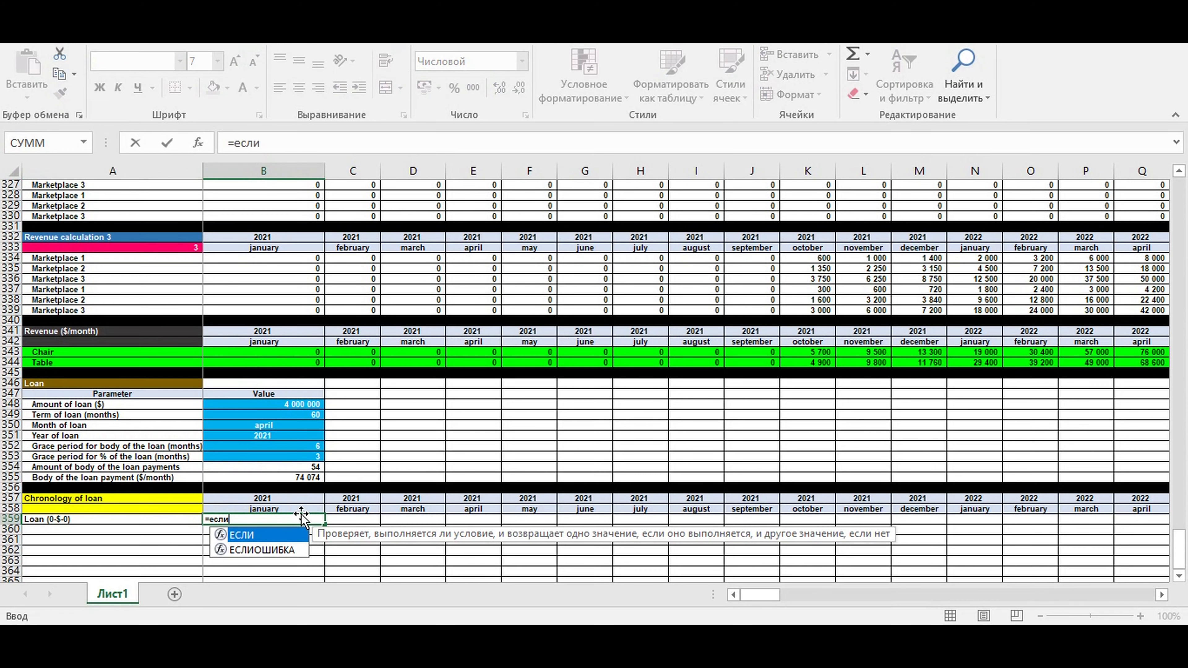
{"action": "type", "text": "(И("}
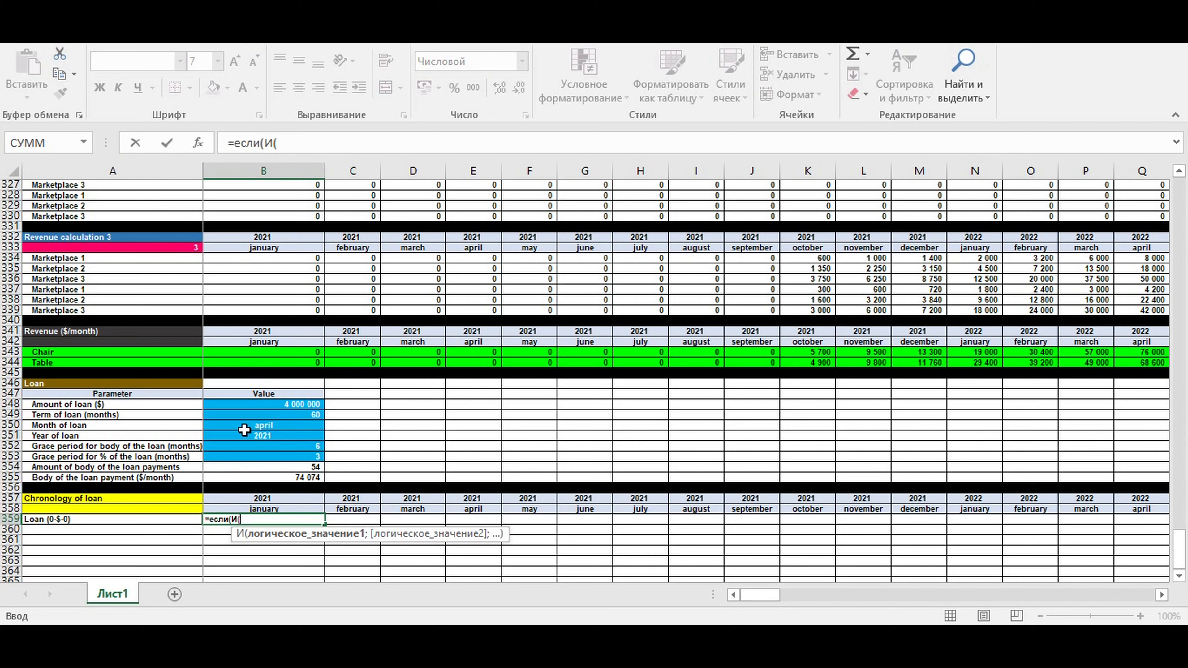
{"action": "left_click_drag", "start_coordinate": [235, 142], "coordinate": [273, 143]}
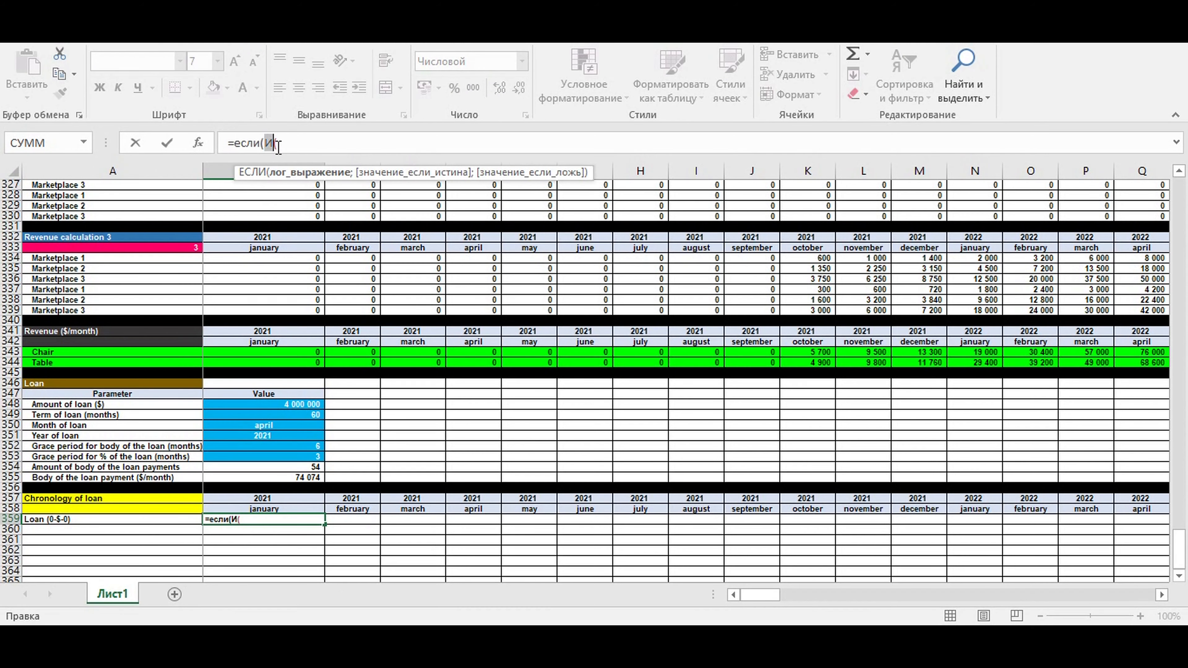
{"action": "left_click", "coordinate": [282, 143]}
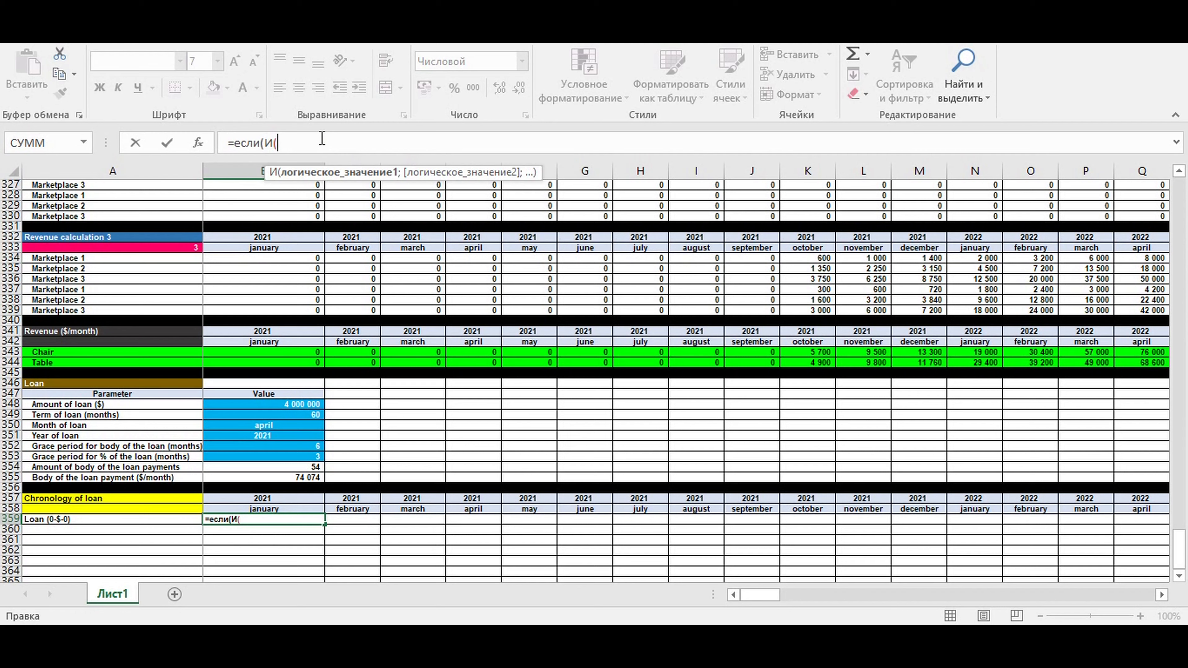
{"action": "left_click", "coordinate": [270, 498]}
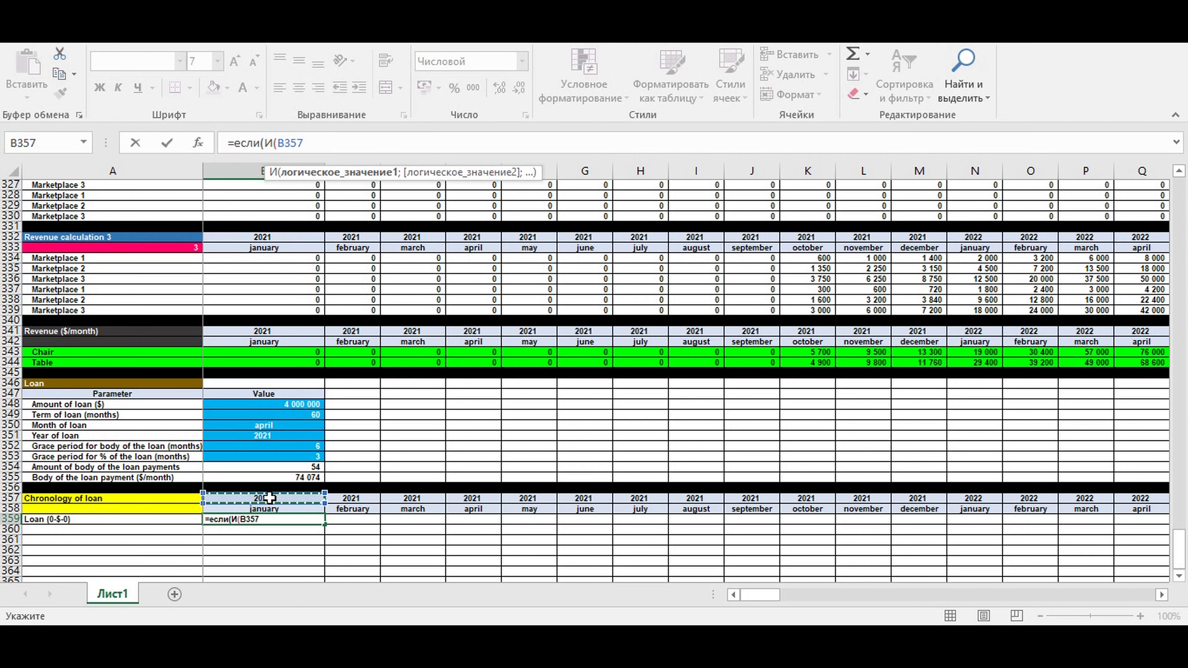
{"action": "type", "text": "="}
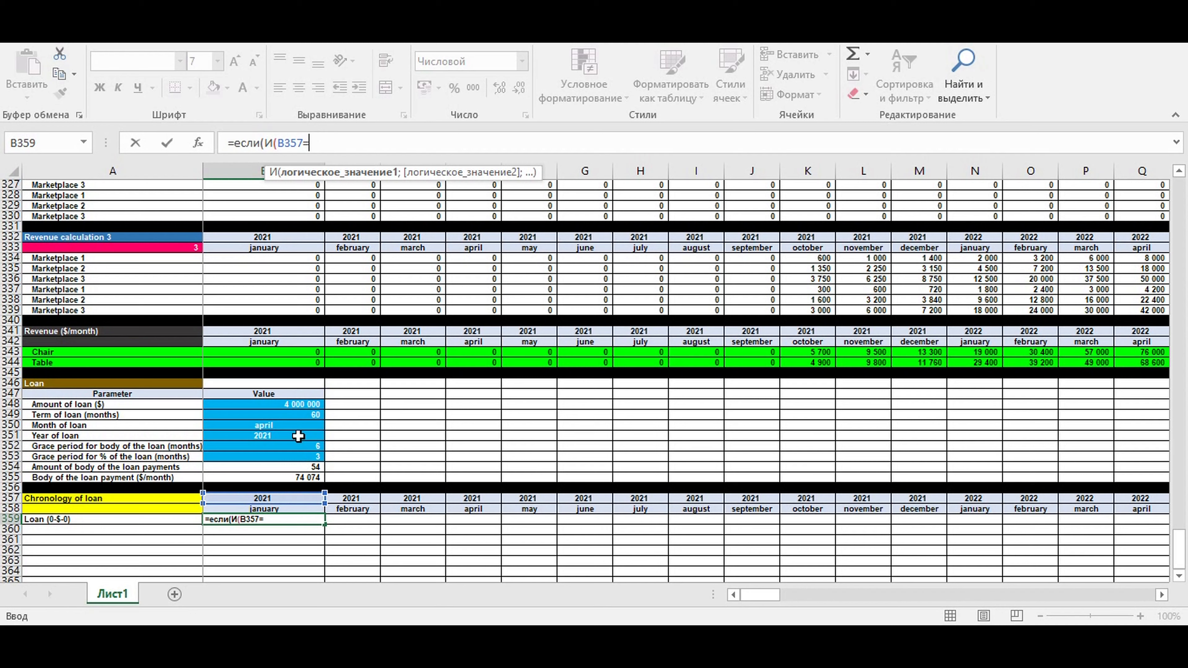
{"action": "left_click", "coordinate": [274, 436]}
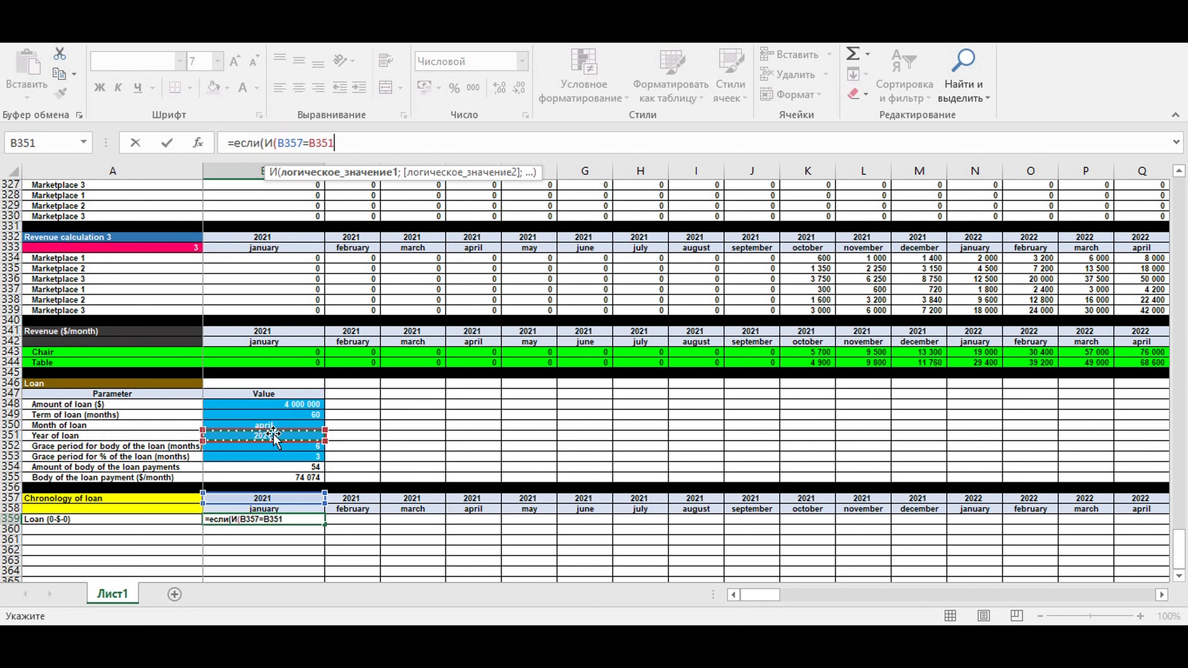
{"action": "key", "text": "F4"}
{"action": "type", "text": "ж"}
{"action": "type", "text": ";"}
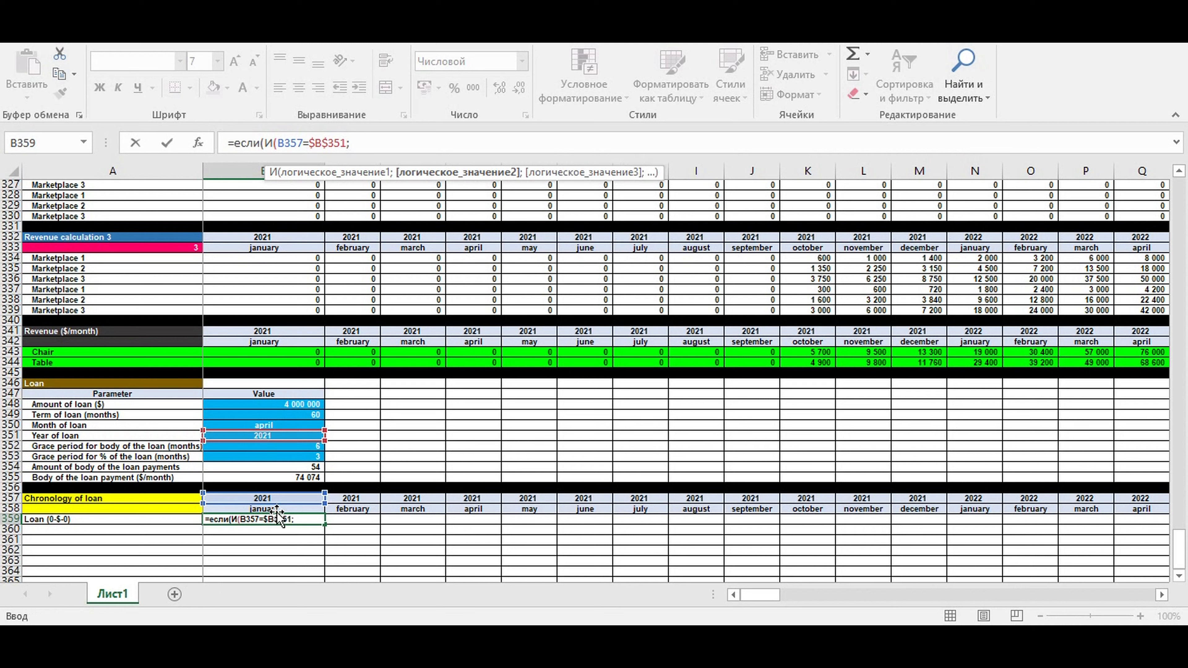
Complete the B359 formula with the second condition B358=$B$350, returning $B$348 when both match and 0 otherwise
{"action": "left_click", "coordinate": [251, 507]}
{"action": "type", "text": "="}
{"action": "left_click", "coordinate": [251, 426]}
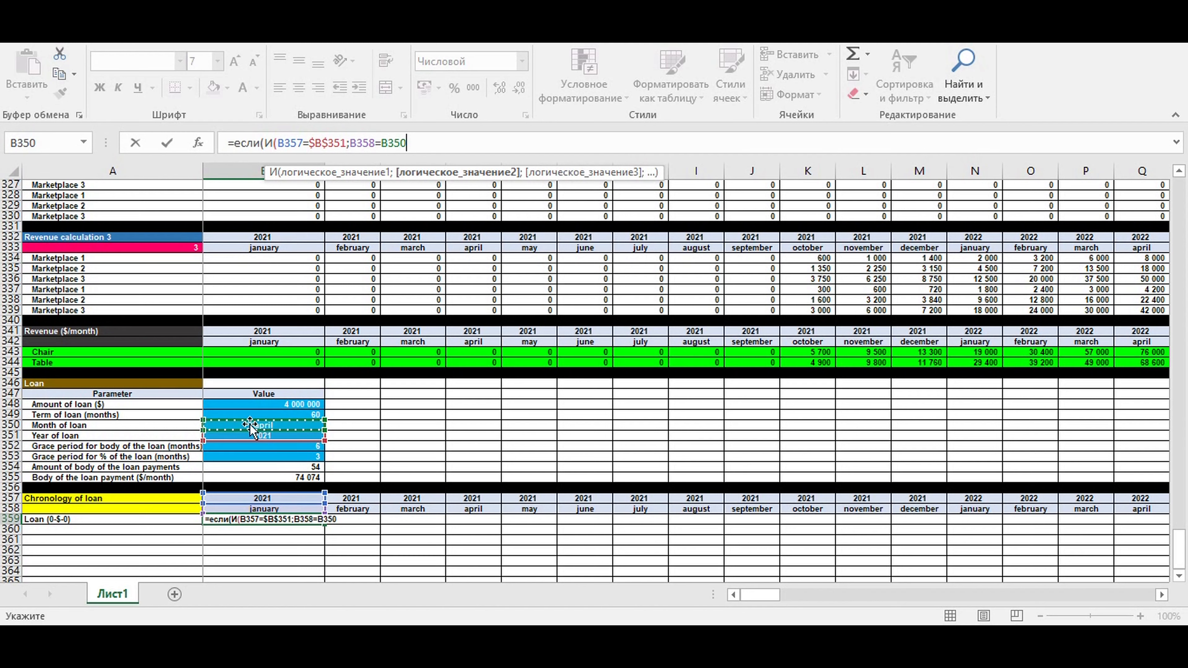
{"action": "key", "text": "F4"}
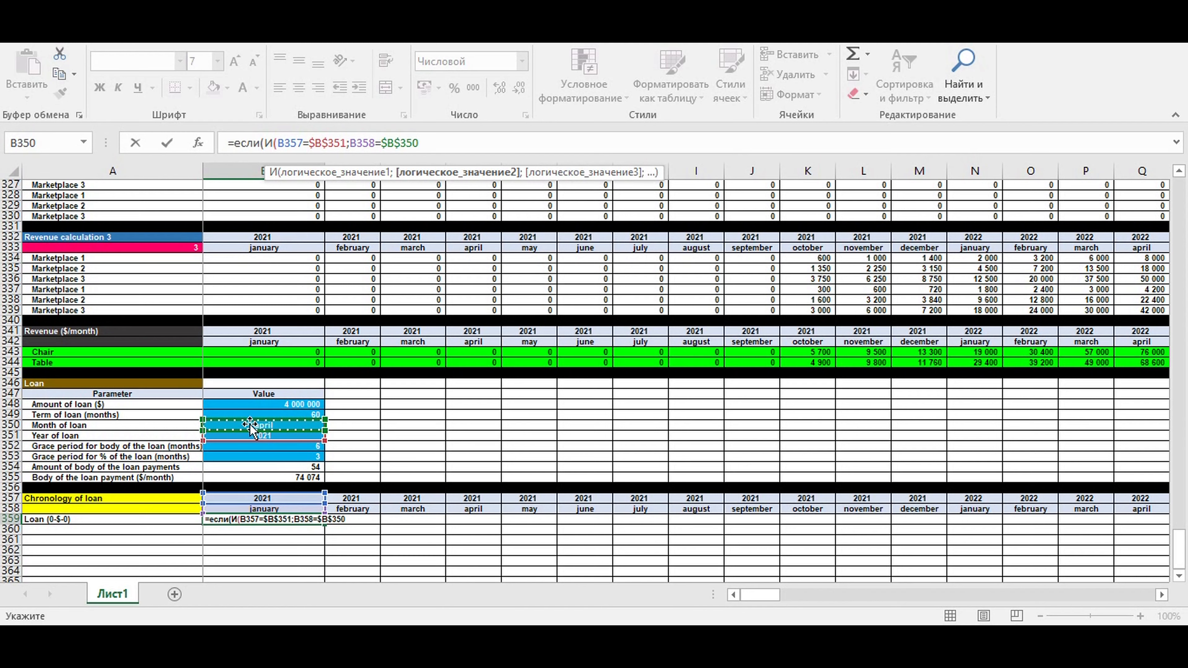
{"action": "type", "text": ");"}
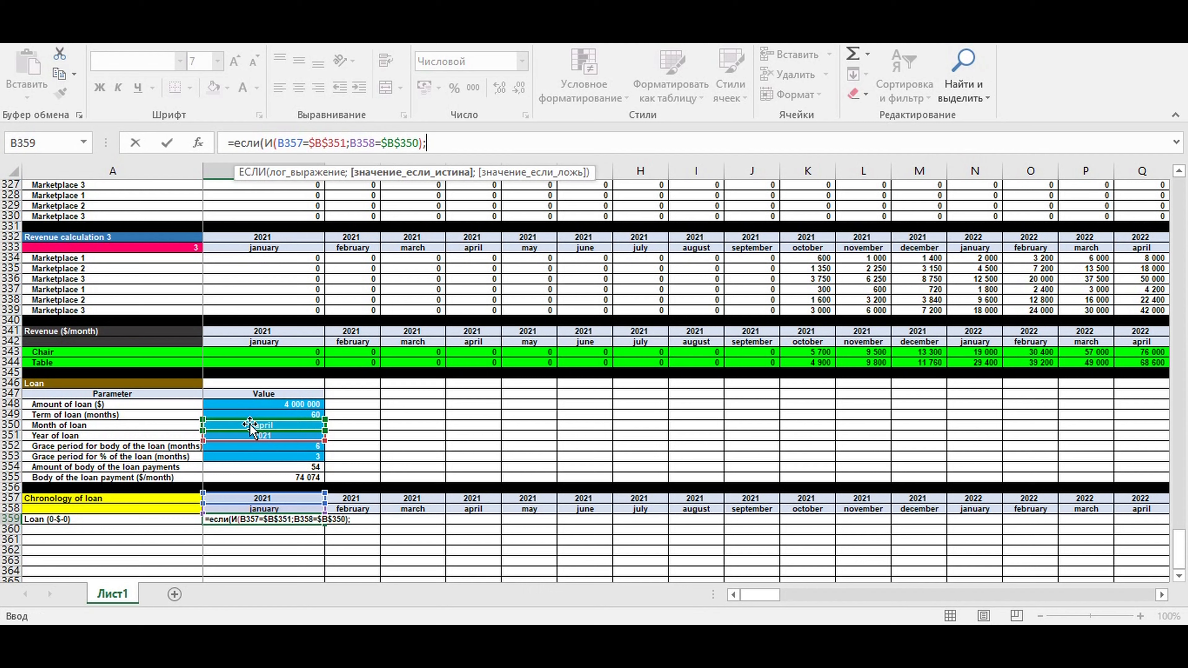
{"action": "left_click", "coordinate": [266, 405]}
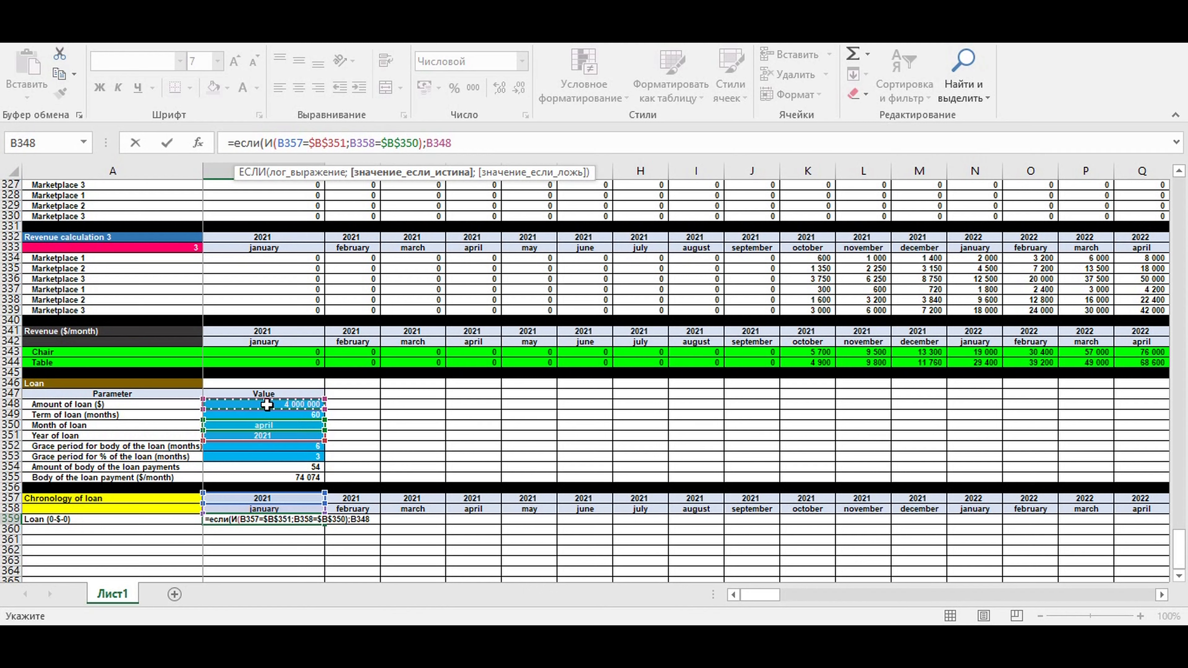
{"action": "key", "text": "F4"}
{"action": "type", "text": ";"}
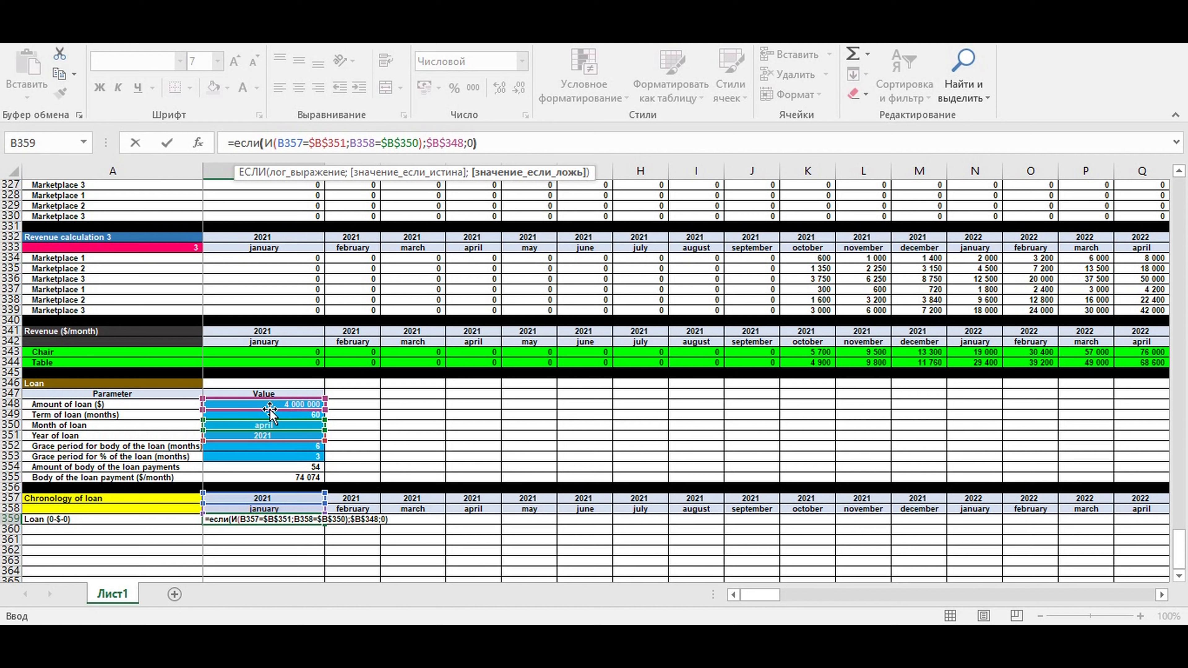
{"action": "type", "text": "0"}
{"action": "key", "text": "Return"}
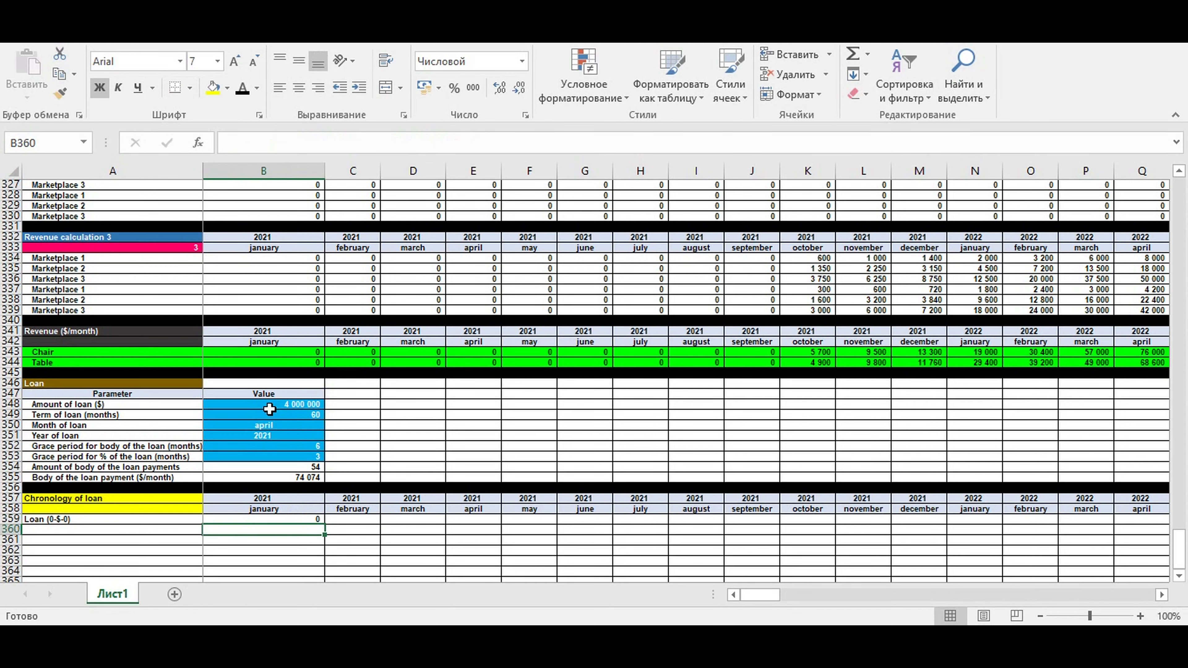
Fill the B359 loan formula across row 359 through column DQ
{"action": "left_click", "coordinate": [285, 520]}
{"action": "left_click_drag", "start_coordinate": [326, 526], "coordinate": [1059, 527]}
{"action": "left_click", "coordinate": [649, 539]}
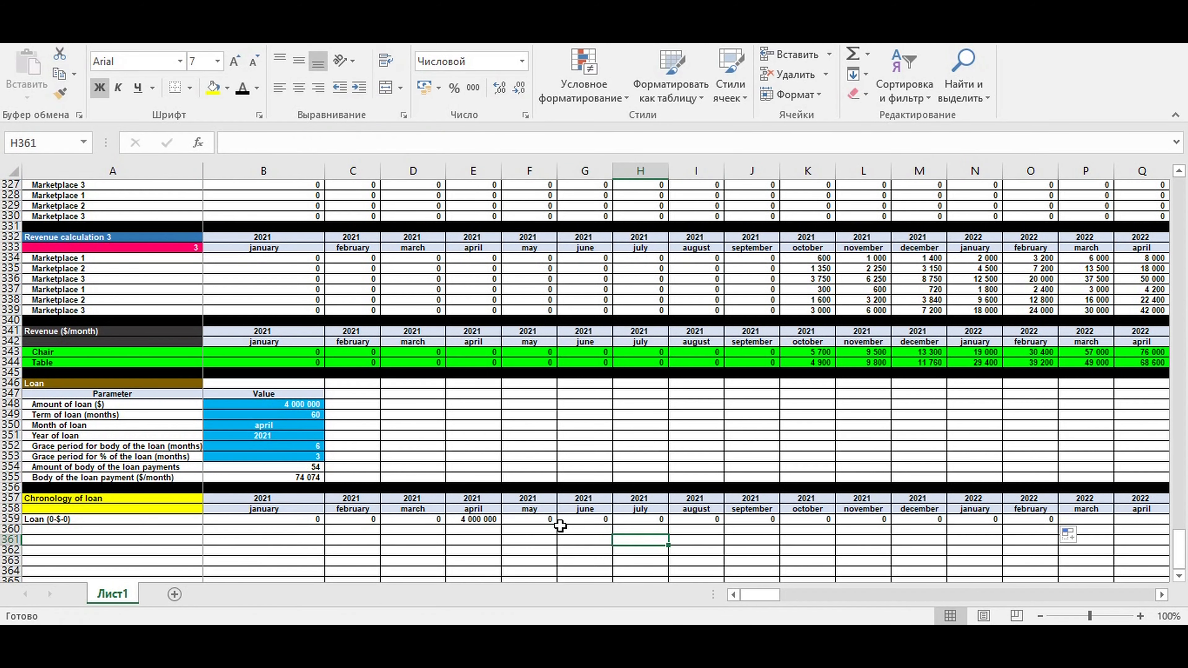
{"action": "left_click", "coordinate": [479, 517]}
{"action": "left_click", "coordinate": [493, 541]}
{"action": "left_click", "coordinate": [480, 520]}
{"action": "left_click_drag", "start_coordinate": [504, 524], "coordinate": [1028, 527]}
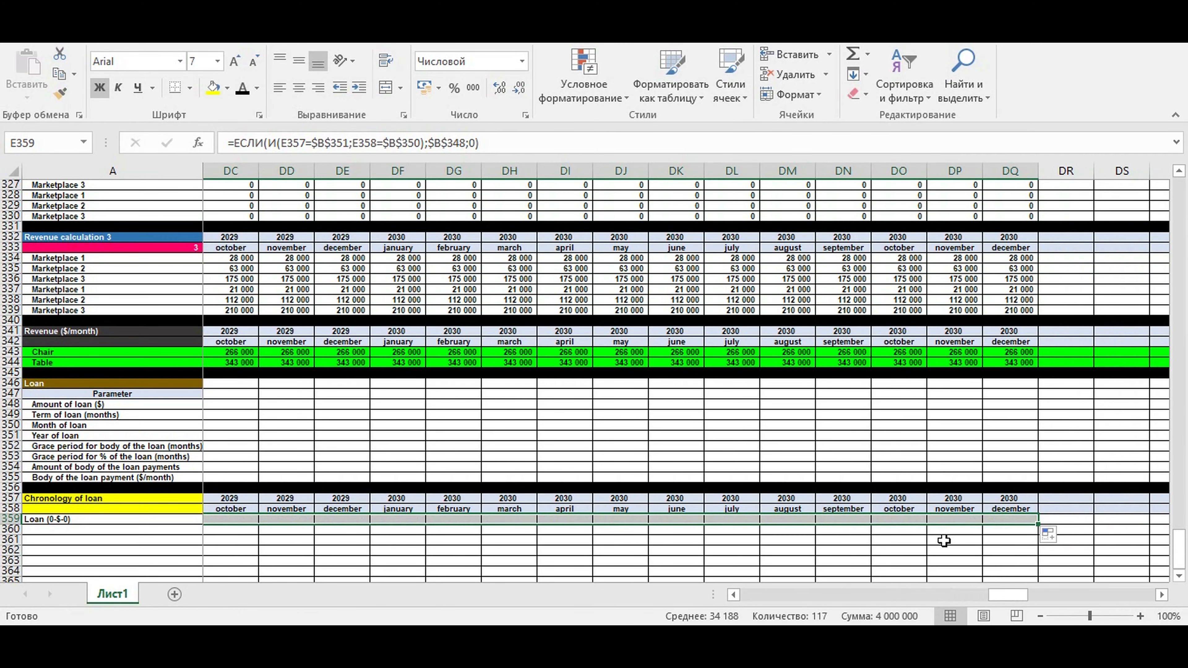
{"action": "left_click", "coordinate": [943, 541]}
{"action": "left_click_drag", "start_coordinate": [1015, 595], "coordinate": [676, 603]}
{"action": "left_click", "coordinate": [473, 528]}
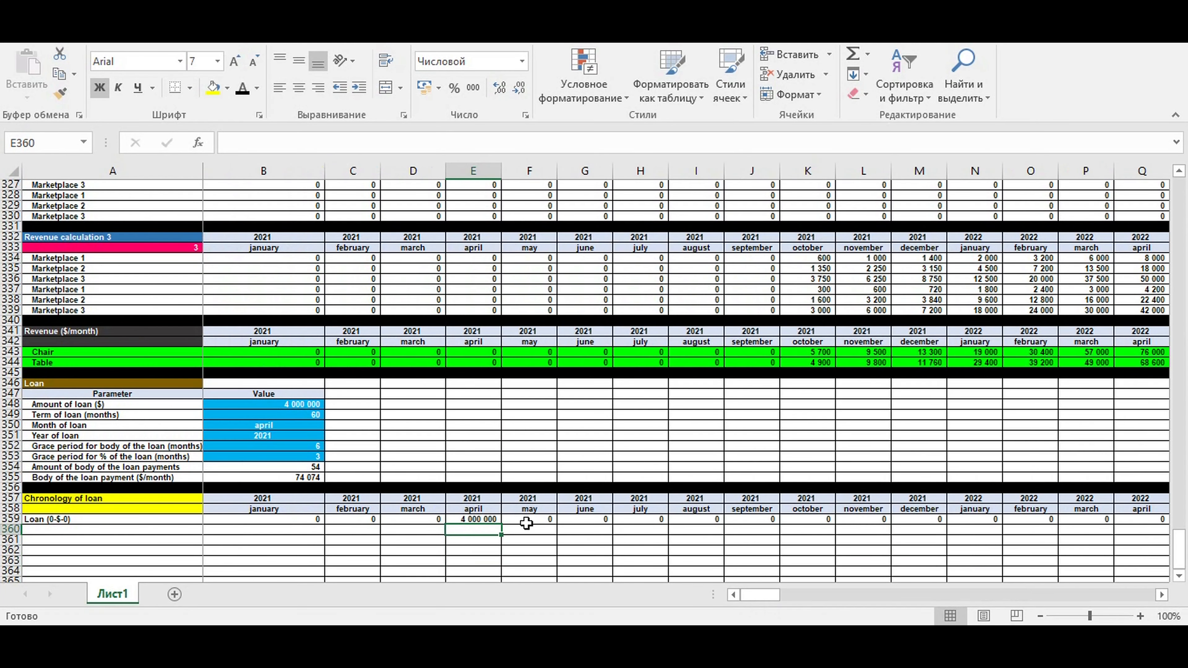
Enter the row label "Loan term (0-1-0)" in cell A360
{"action": "left_click", "coordinate": [516, 529]}
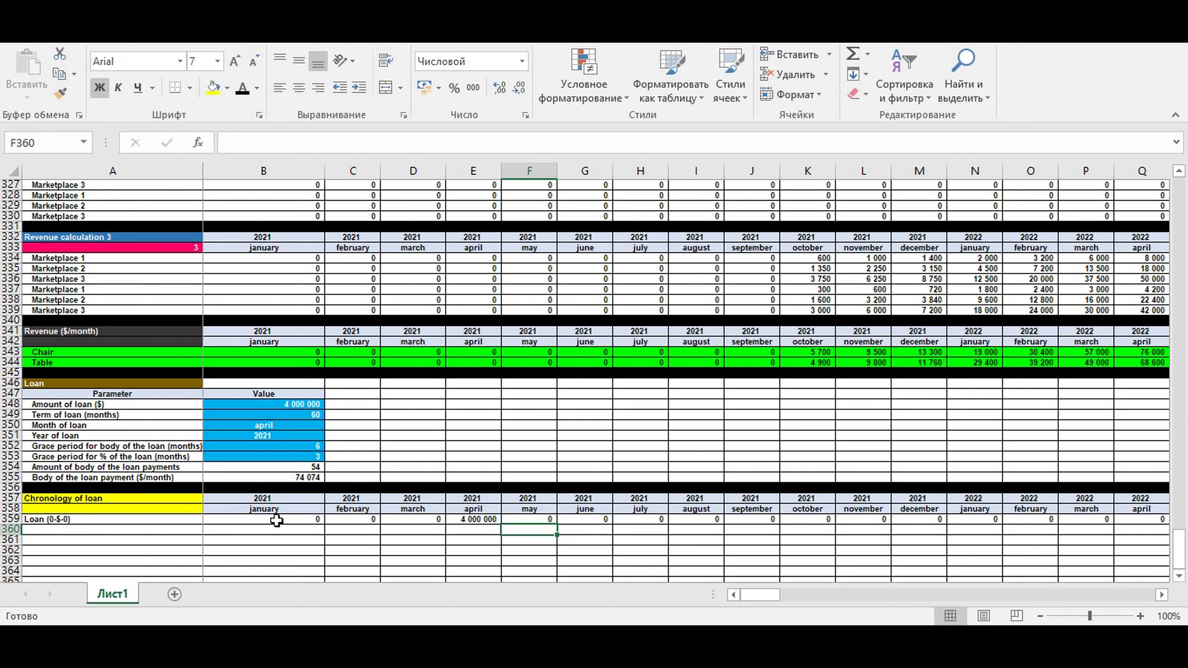
{"action": "left_click", "coordinate": [275, 532]}
{"action": "left_click", "coordinate": [116, 527]}
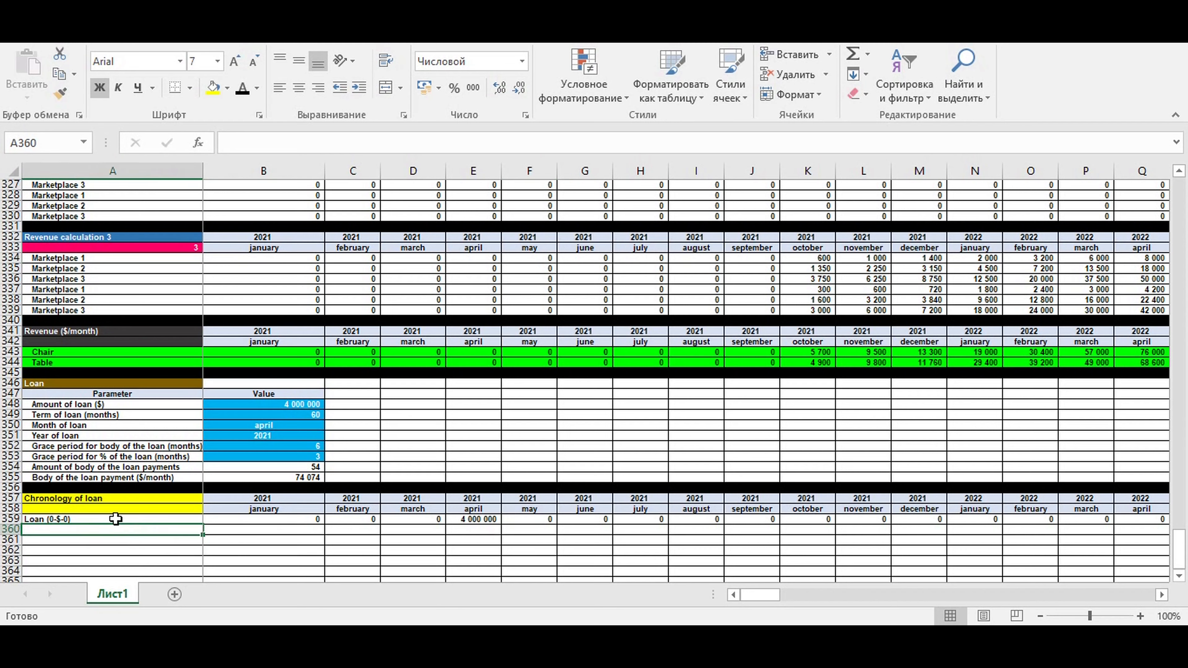
{"action": "type", "text": "Lo"}
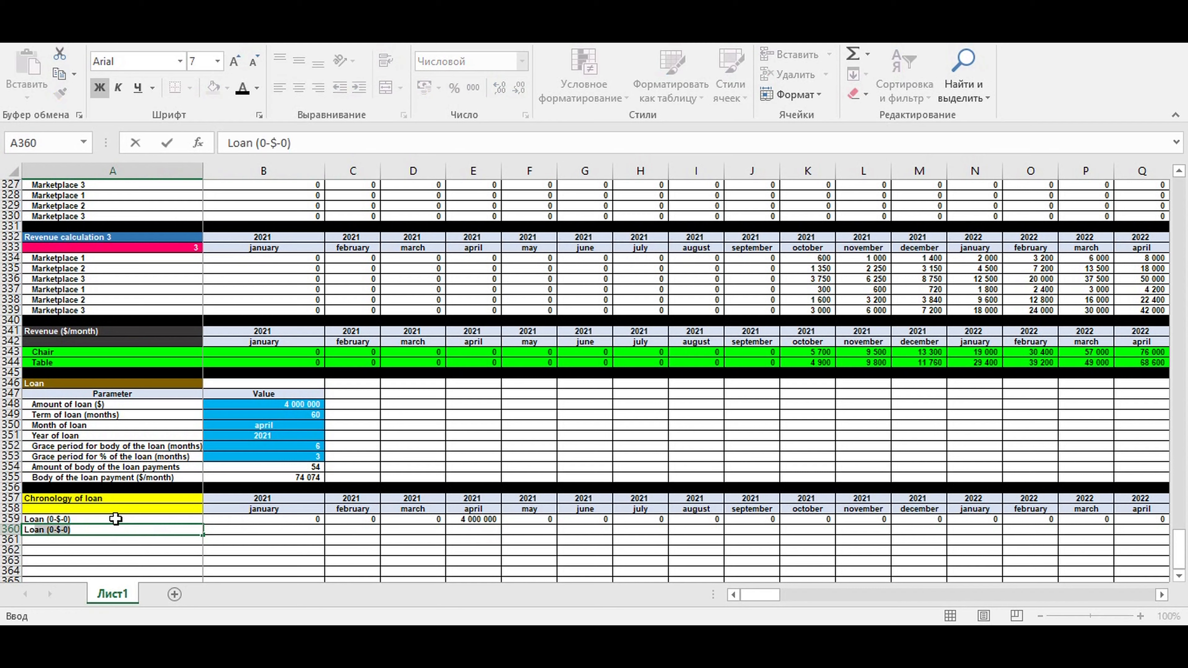
{"action": "type", "text": "an term"}
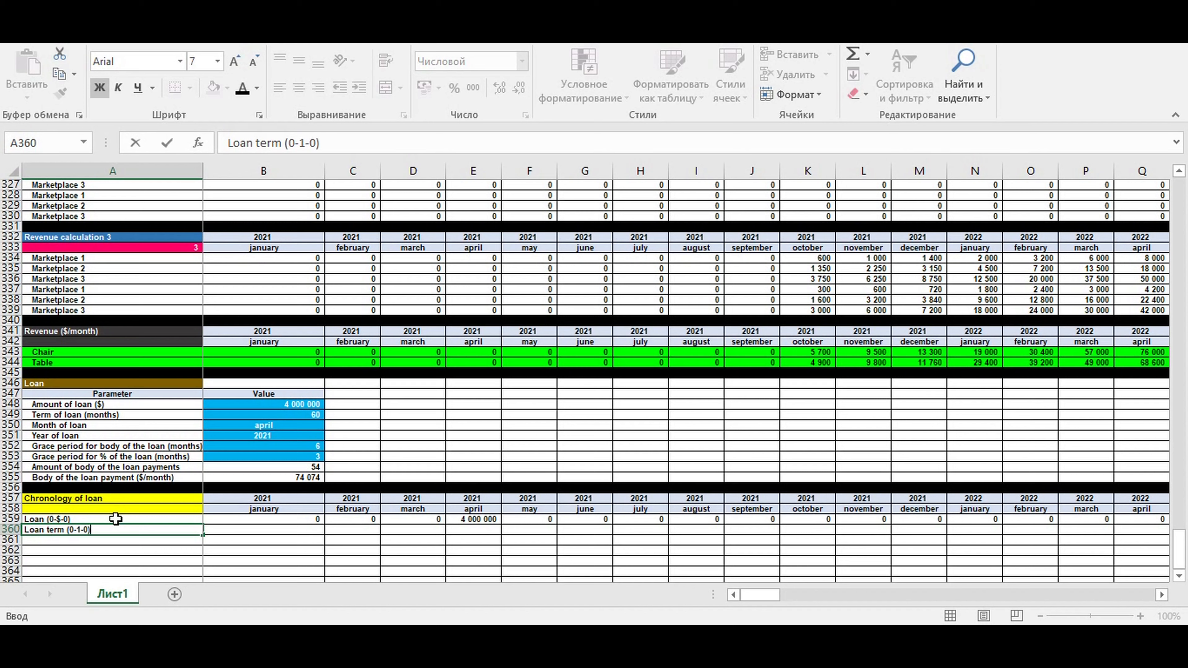
{"action": "key", "text": "Return"}
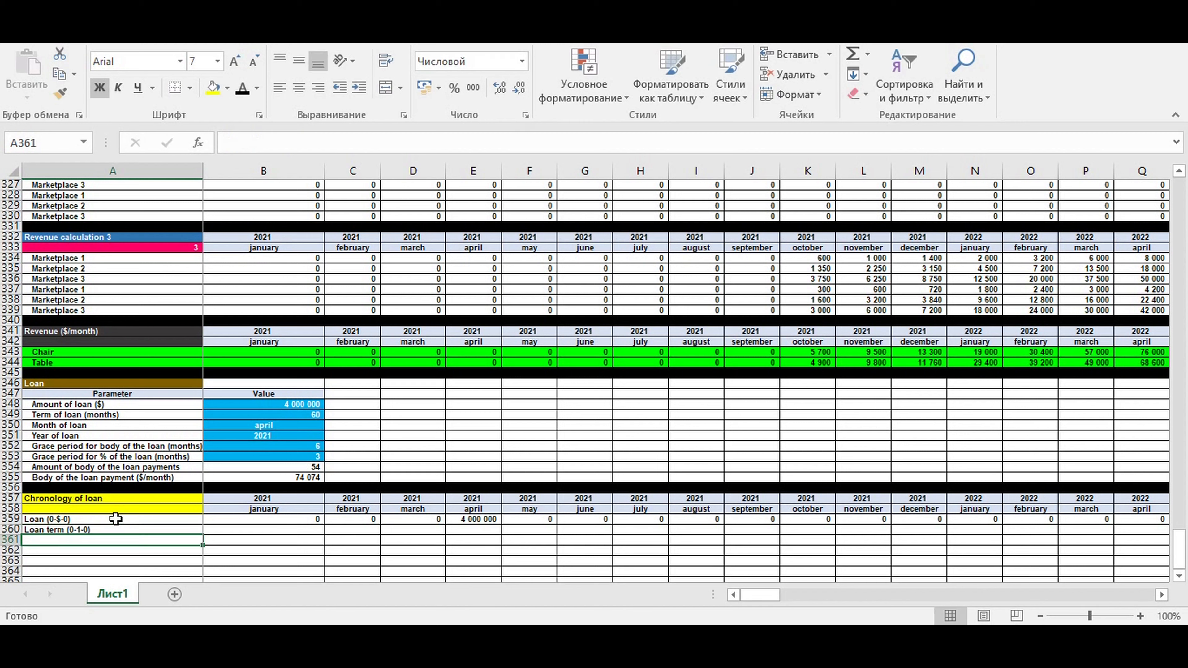
Enter 0 in B360 as the loan term value for january 2021
{"action": "left_click", "coordinate": [292, 530]}
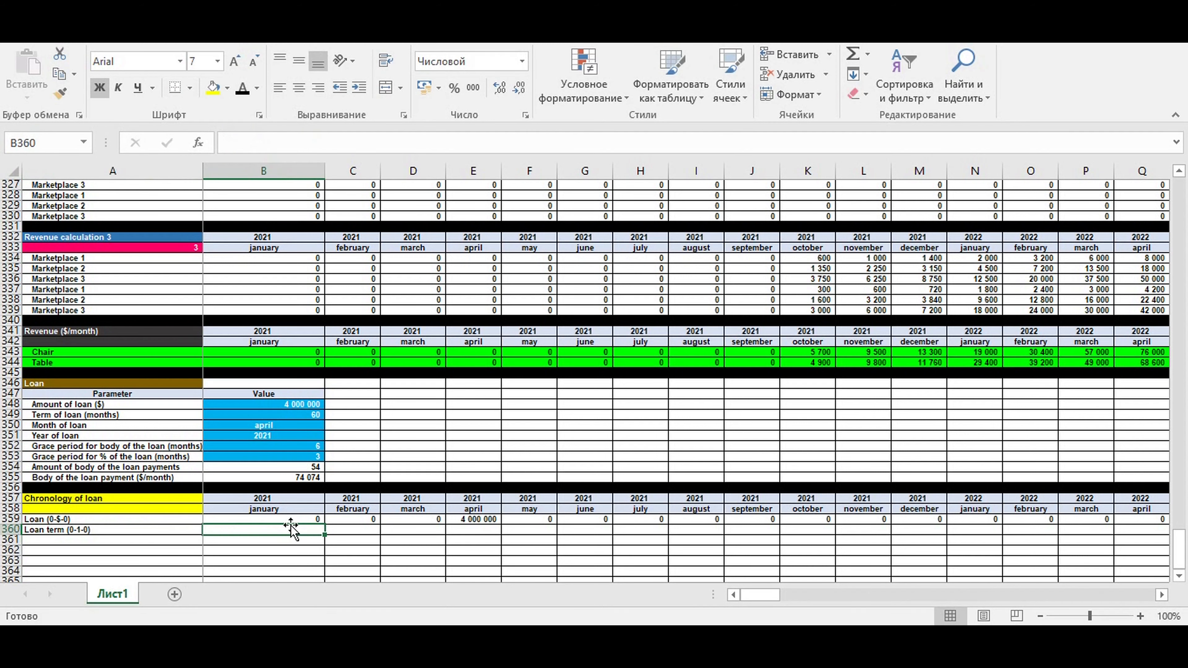
{"action": "type", "text": "0"}
{"action": "key", "text": "Return"}
Begin an ЕСЛИ formula in C360 with B359=1 as its condition
{"action": "key", "text": "Up"}
{"action": "key", "text": "Right"}
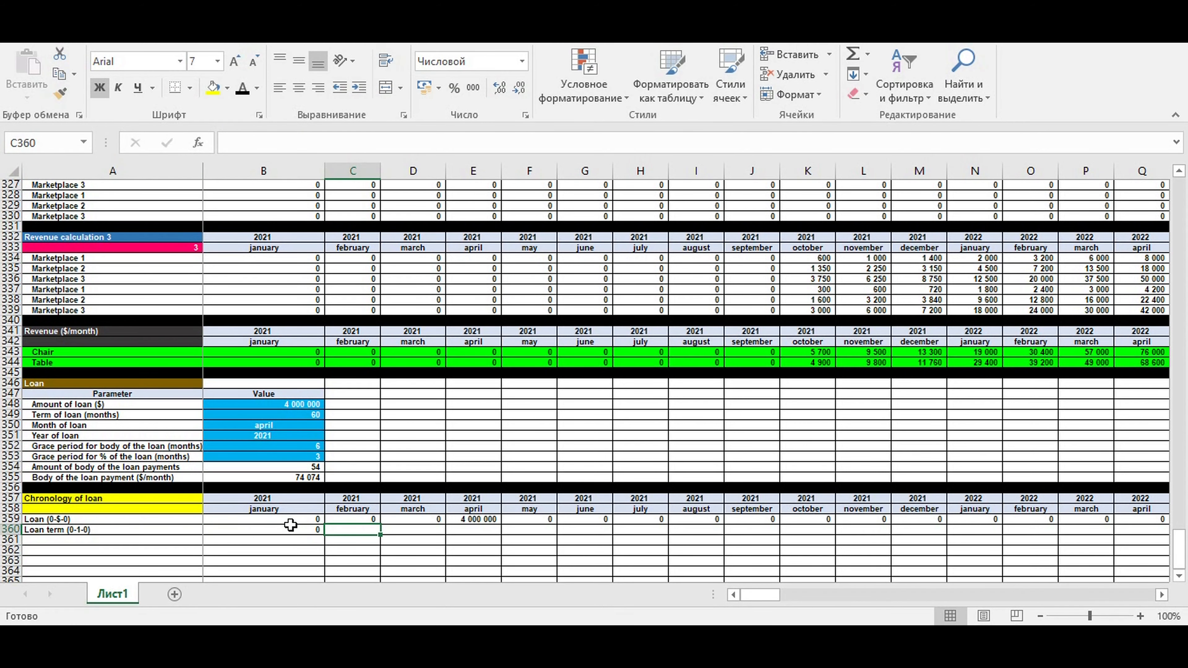
{"action": "type", "text": "="}
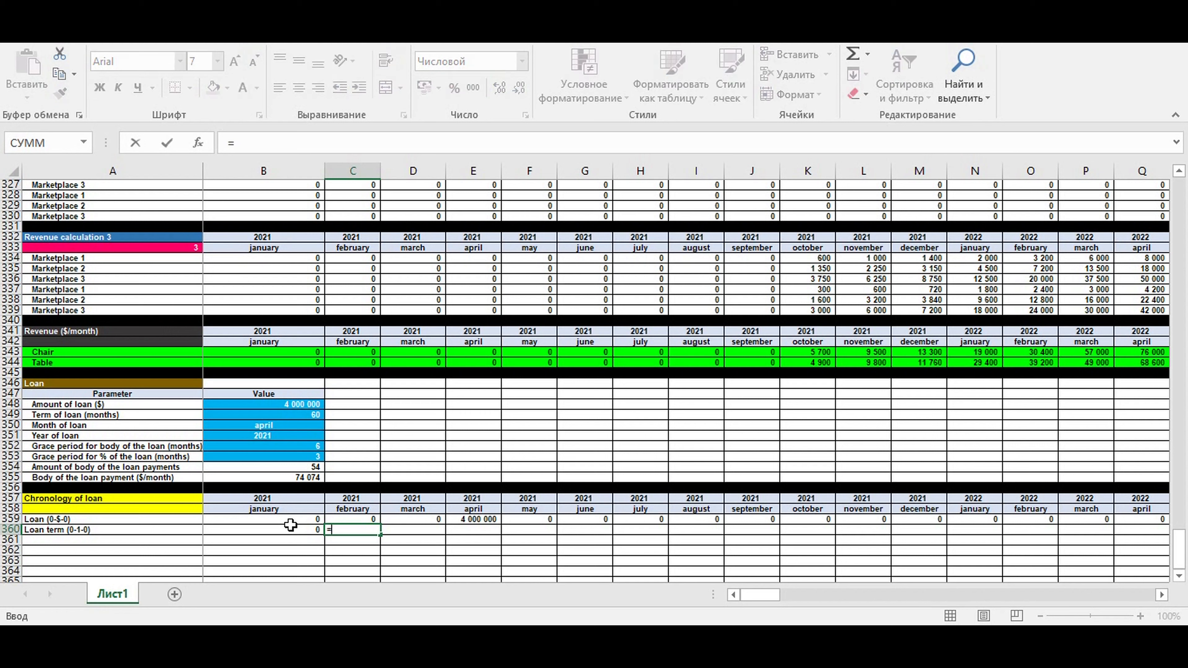
{"action": "type", "text": "если("}
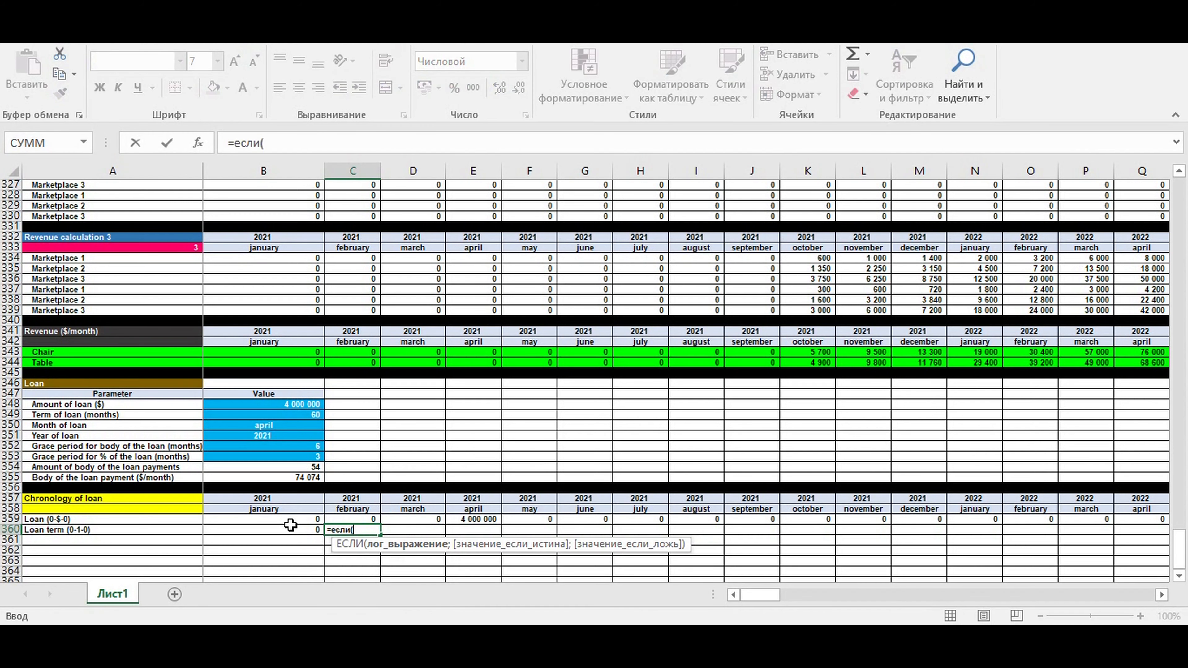
{"action": "left_click", "coordinate": [288, 516]}
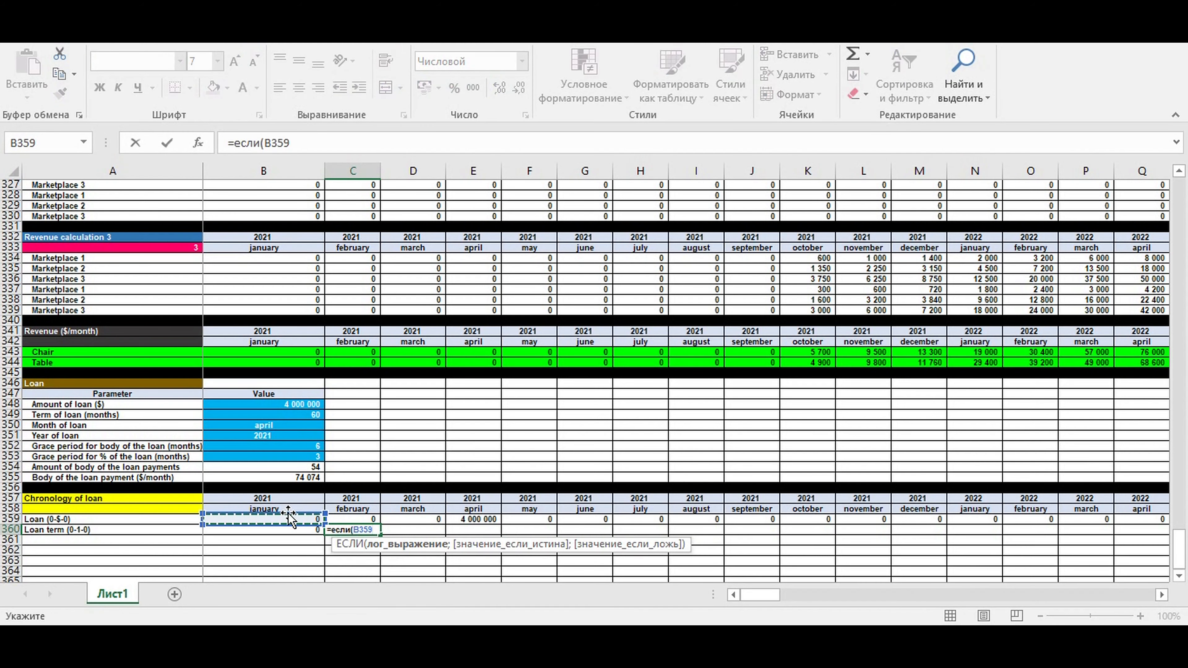
{"action": "type", "text": "=1"}
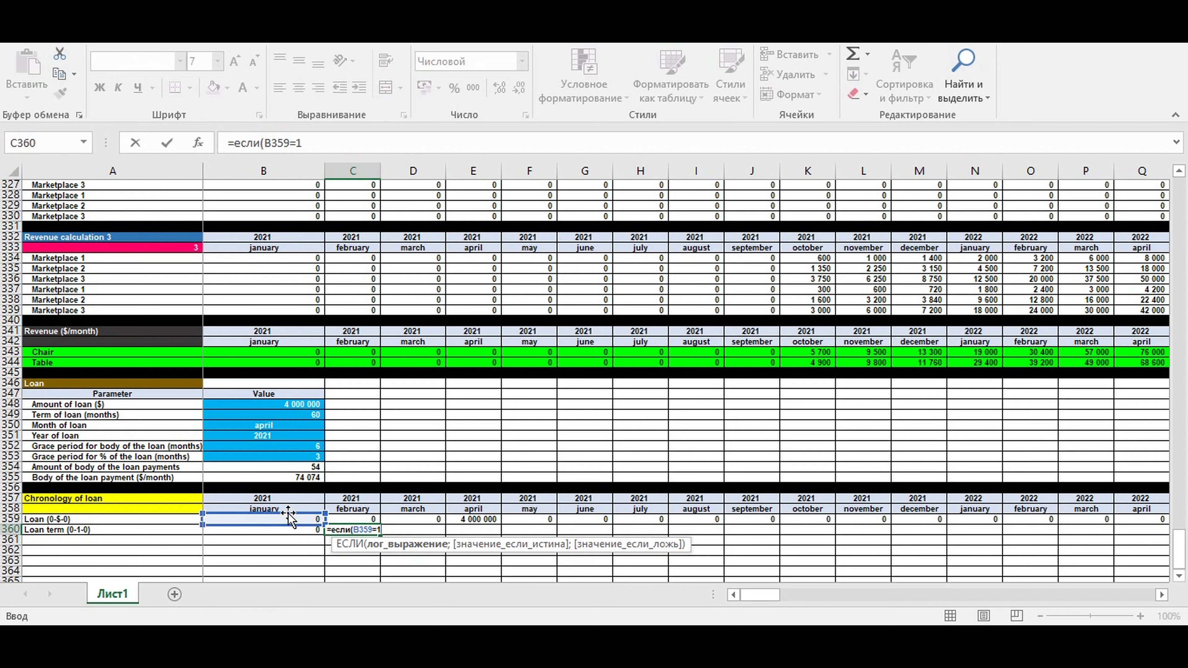
{"action": "left_click", "coordinate": [321, 145]}
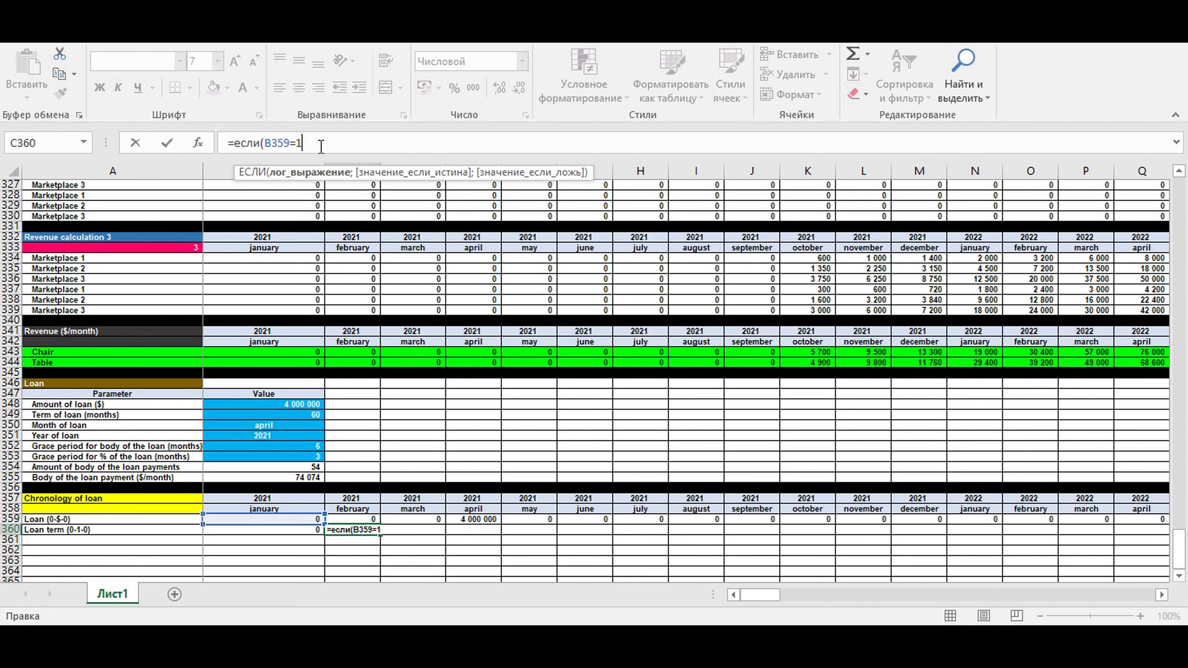
{"action": "type", "text": "ж"}
{"action": "key", "text": "BackSpace"}
{"action": "type", "text": ";"}
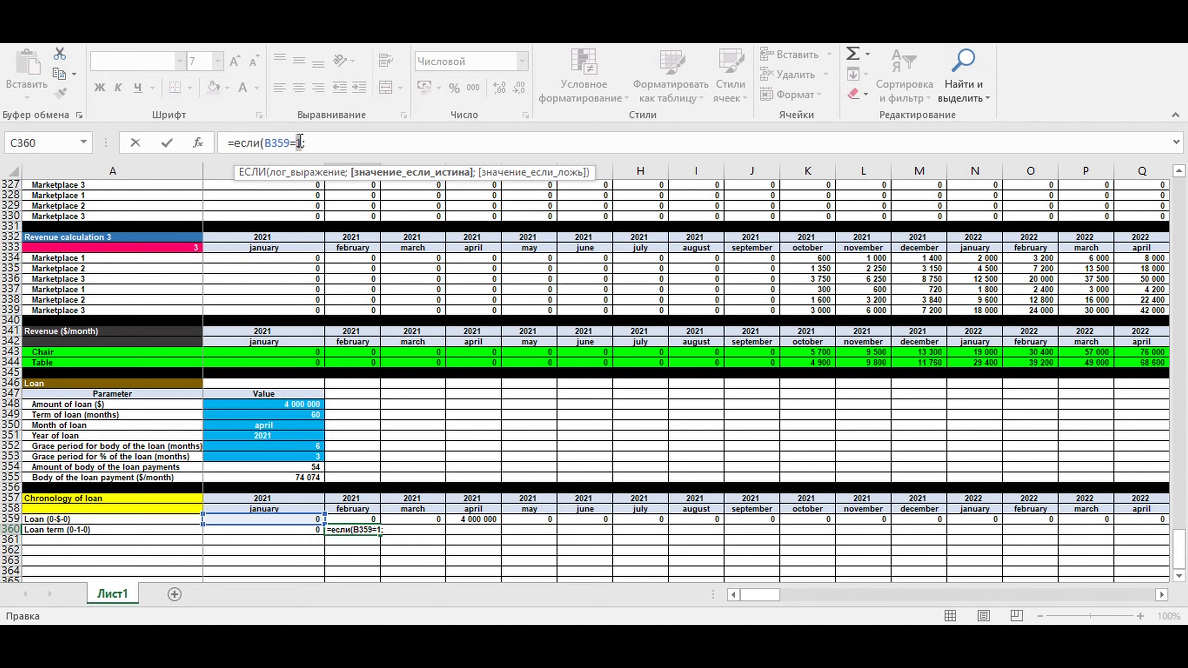
Change the condition in C360 to B359>0 and complete the formula to return 1 if true and 0 if false
{"action": "left_click_drag", "start_coordinate": [300, 142], "coordinate": [293, 139]}
{"action": "type", "text": ">"}
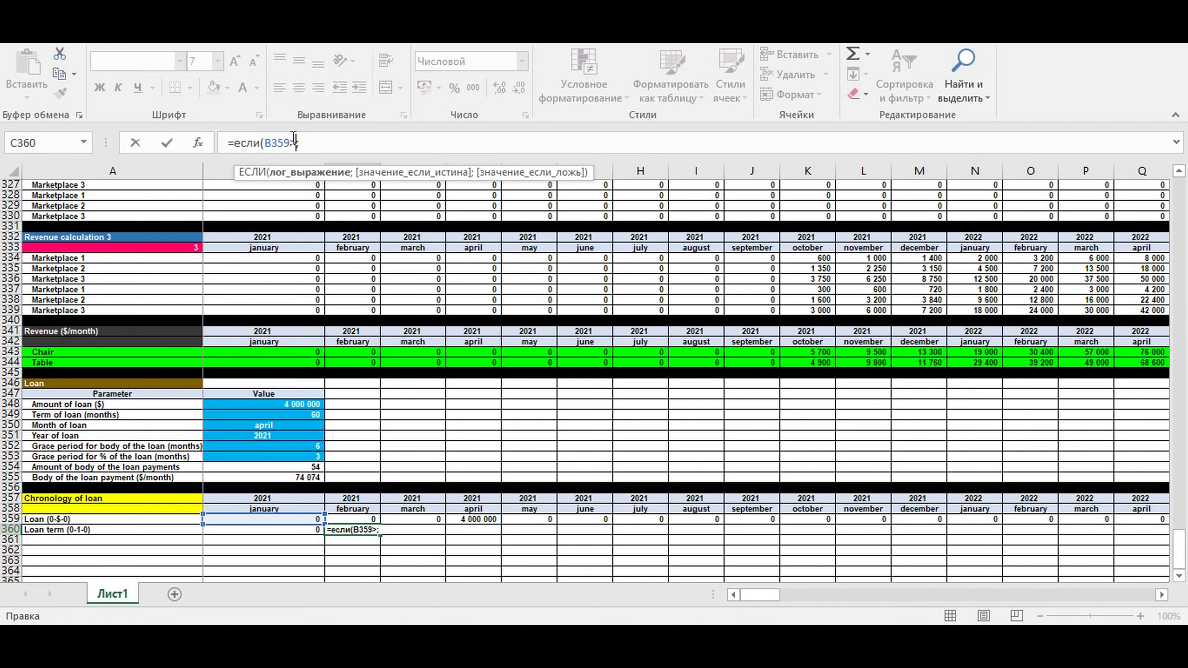
{"action": "type", "text": "0"}
{"action": "left_click", "coordinate": [324, 143]}
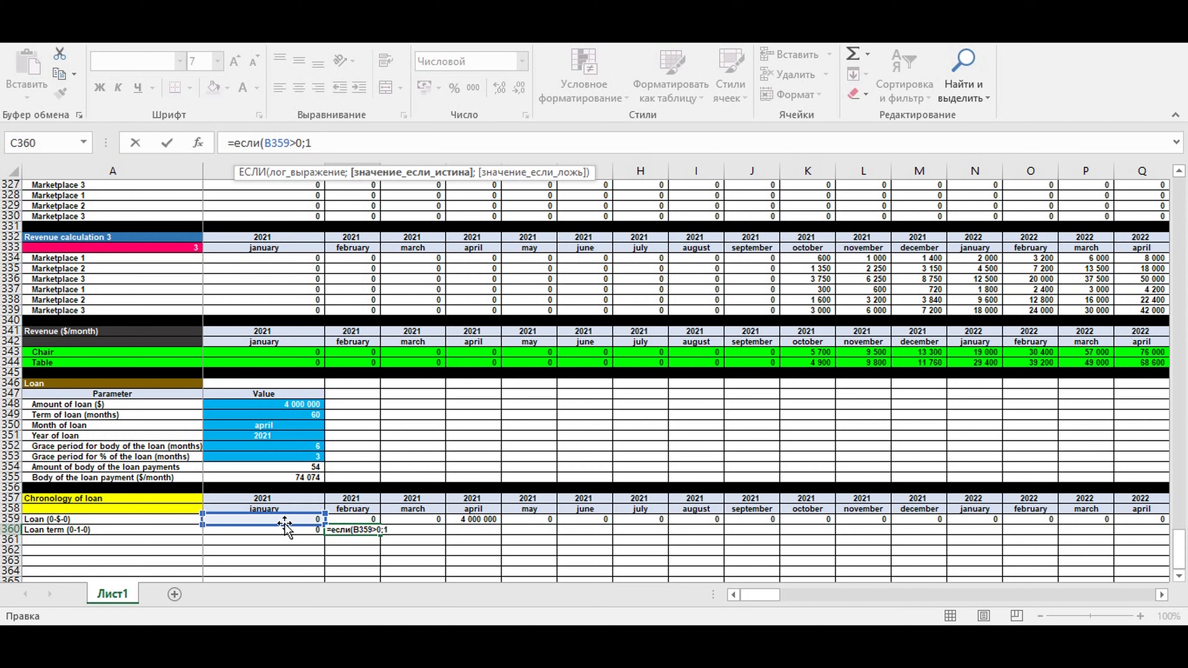
{"action": "type", "text": "1;0"}
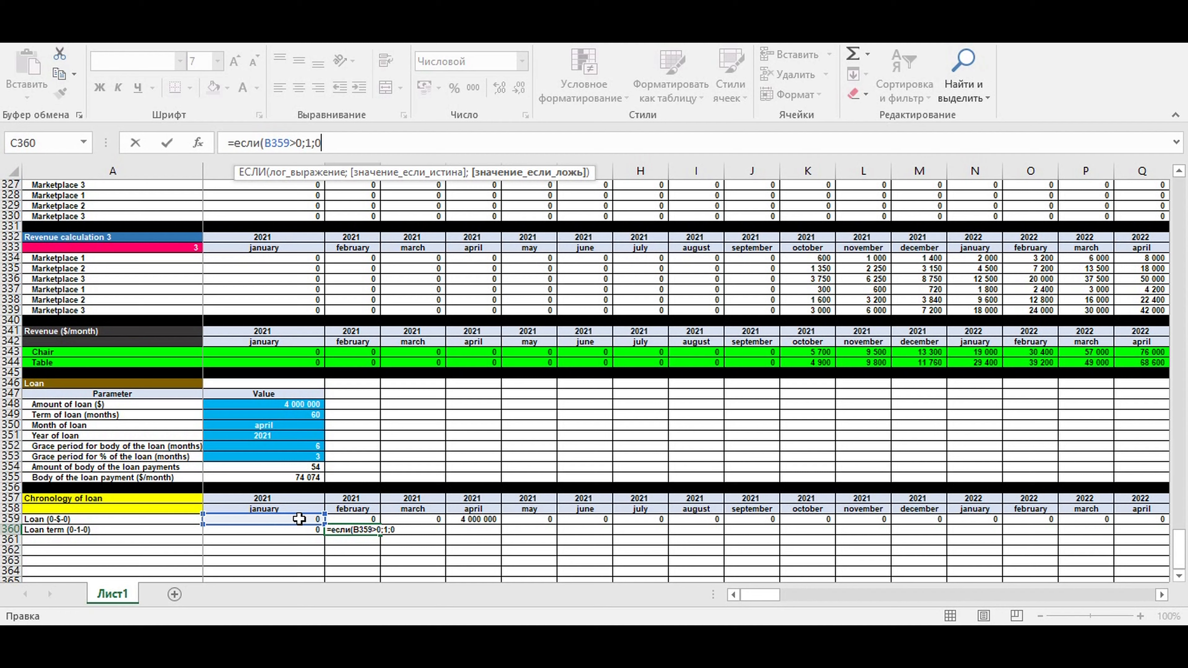
{"action": "key", "text": "Return"}
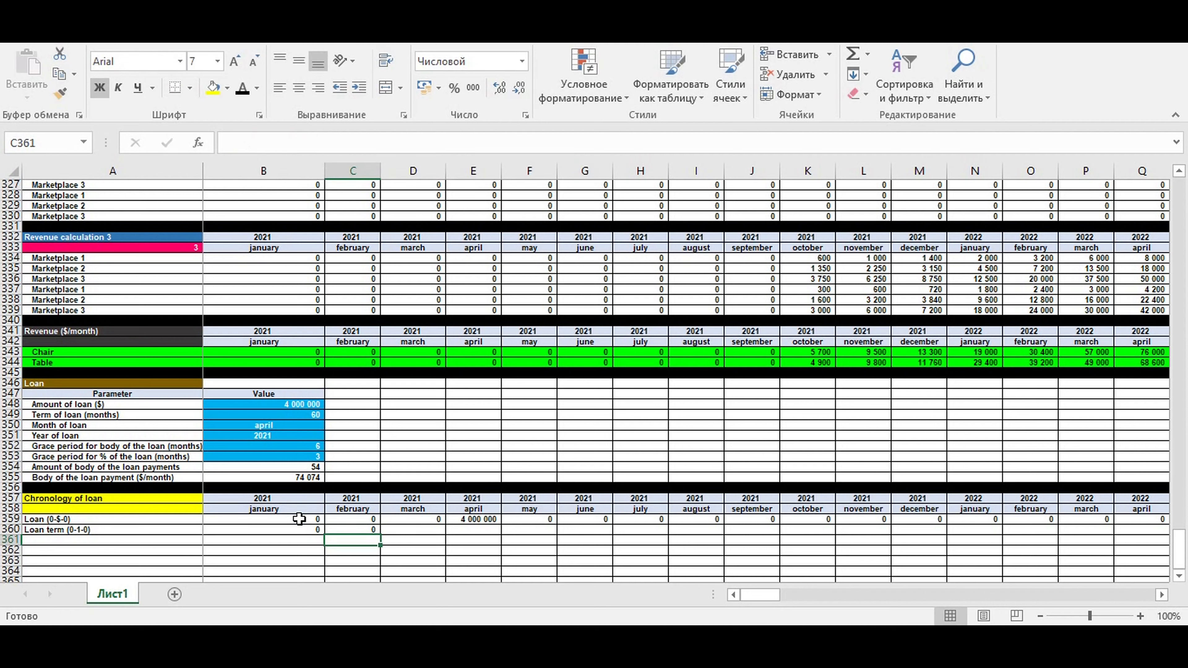
Fill the C360 loan term formula across the remaining monthly columns of row 360
{"action": "left_click", "coordinate": [374, 532]}
{"action": "left_click_drag", "start_coordinate": [374, 532], "coordinate": [814, 533]}
{"action": "left_click", "coordinate": [538, 552]}
{"action": "left_click", "coordinate": [538, 531]}
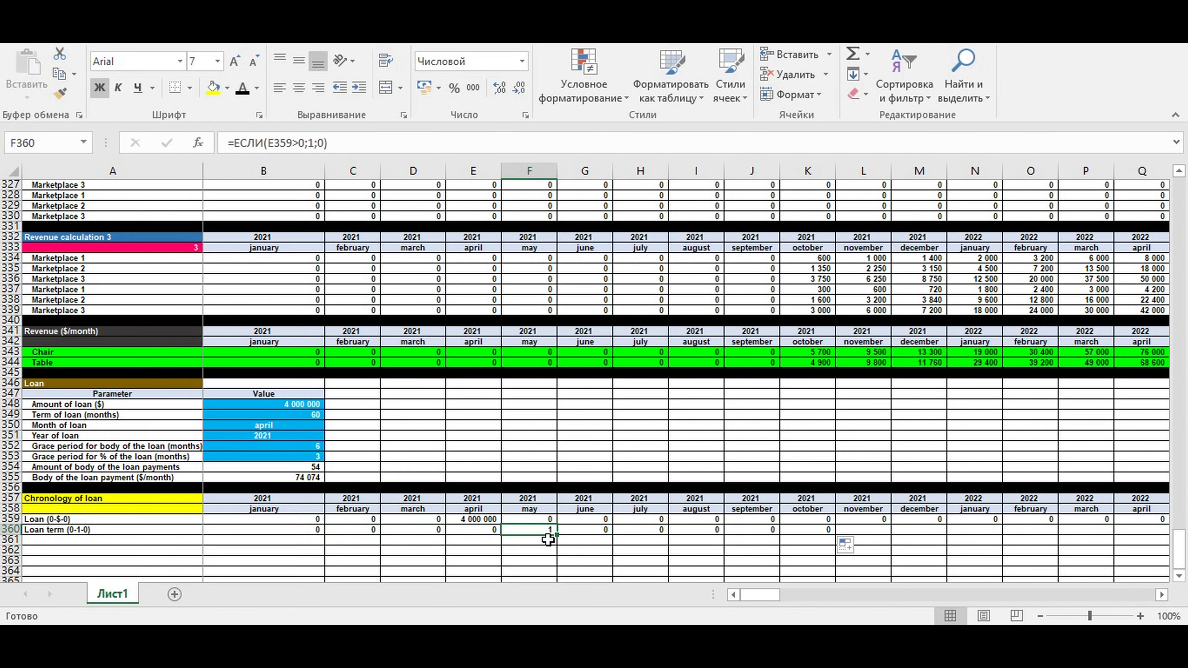
{"action": "left_click_drag", "start_coordinate": [559, 534], "coordinate": [1094, 533]}
{"action": "left_click_drag", "start_coordinate": [1005, 594], "coordinate": [760, 594]}
{"action": "left_click", "coordinate": [429, 557]}
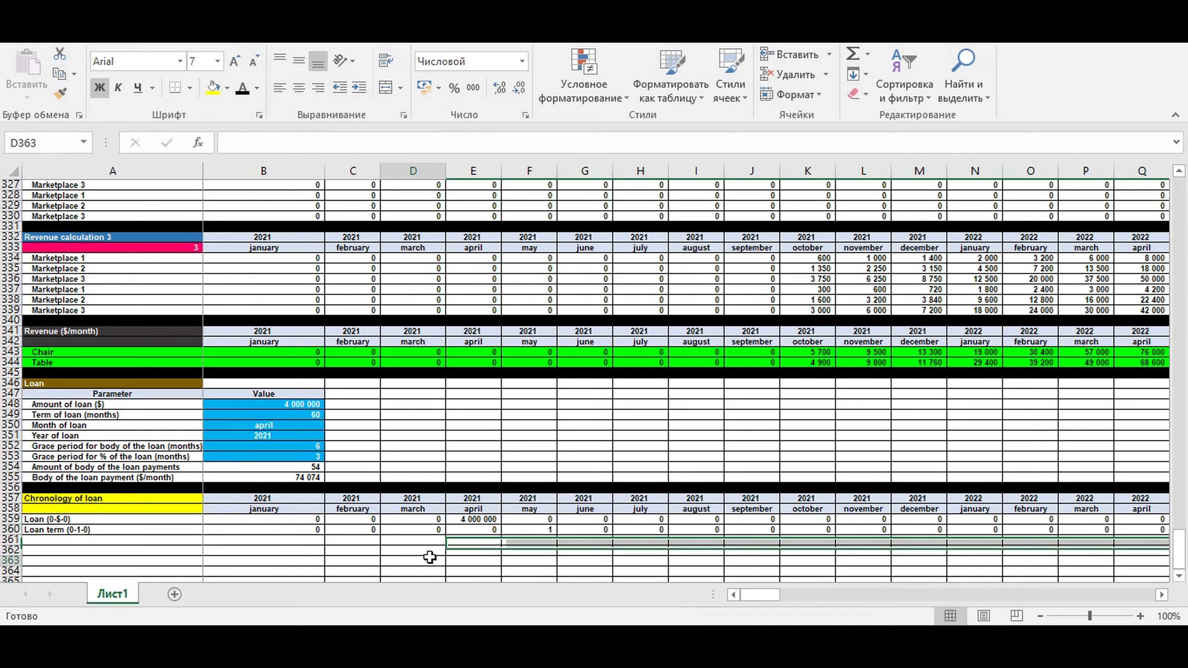
Enter the row label "Loan (0-1-2-3-4-0)" in cell A361
{"action": "left_click", "coordinate": [54, 540]}
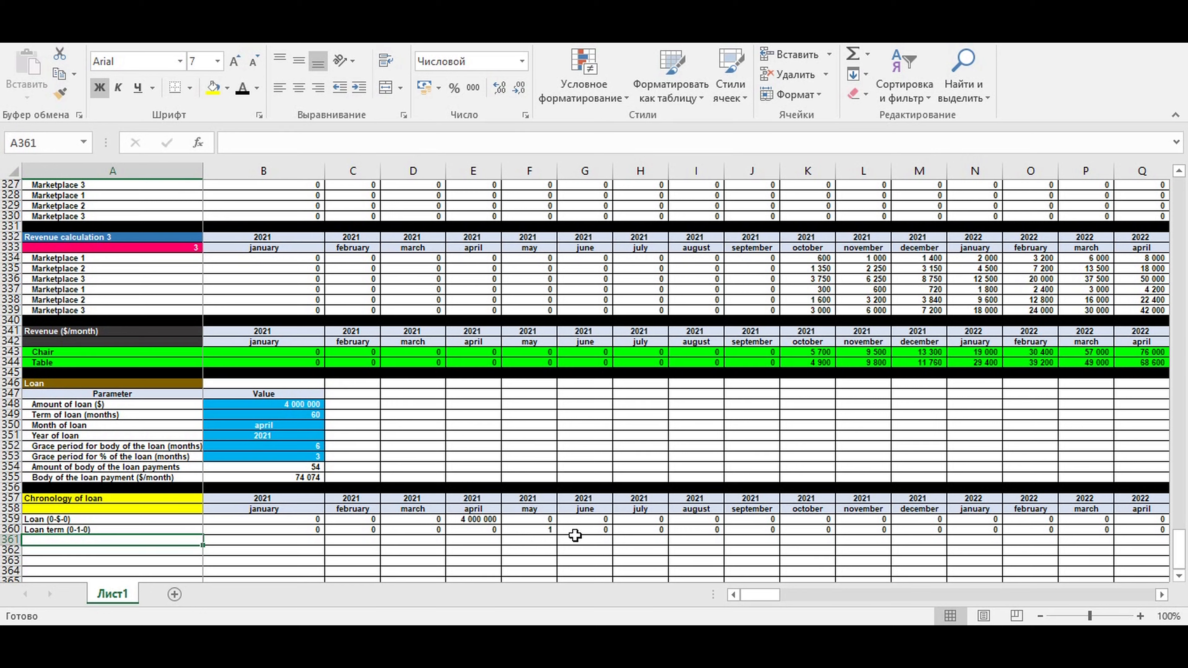
{"action": "type", "text": "Loan"}
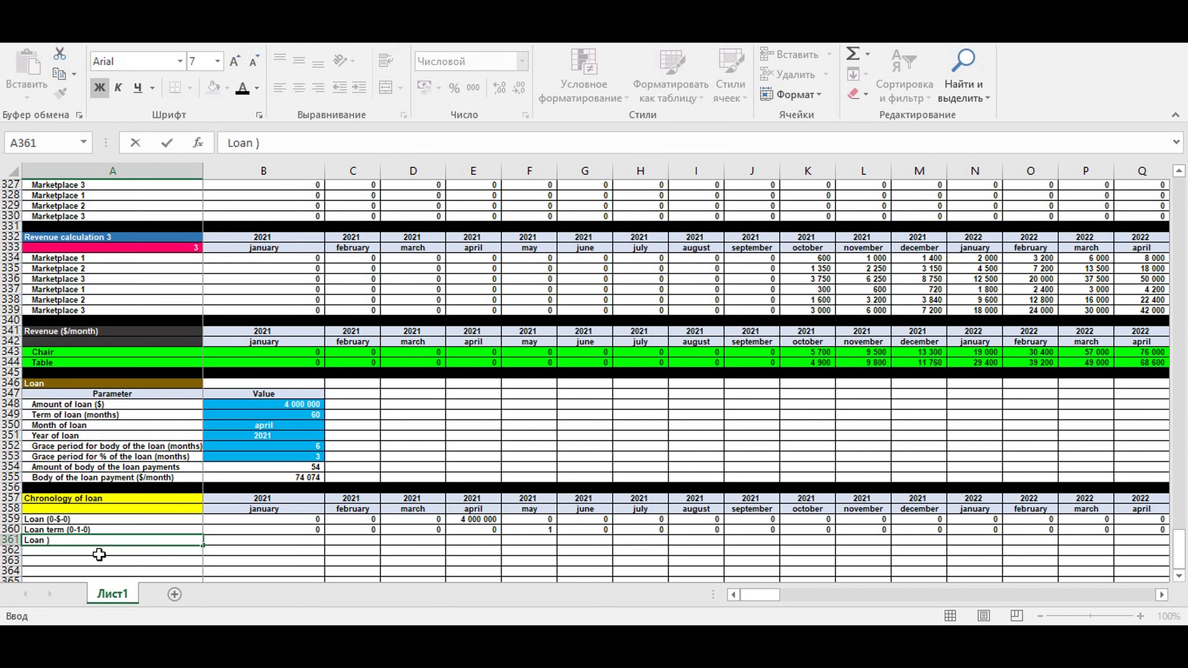
{"action": "type", "text": "(0-1-2-3-4-0)"}
{"action": "key", "text": "Tab"}
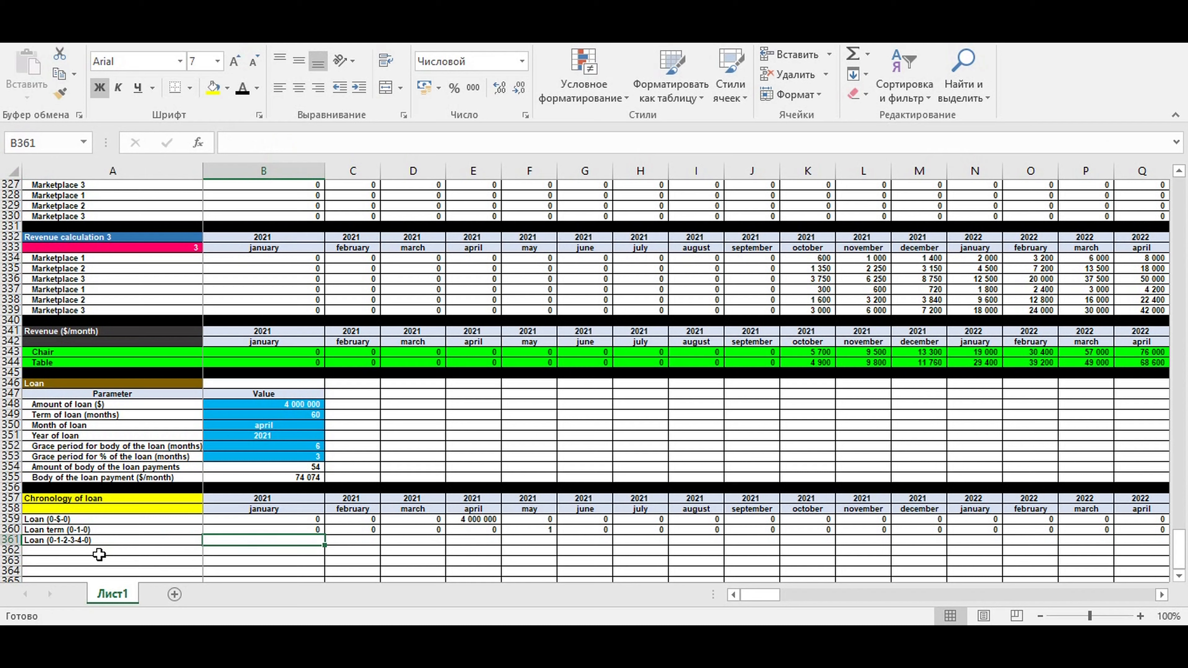
Link B361 to the loan term value above with =B360
{"action": "type", "text": "="}
{"action": "key", "text": "Up"}
{"action": "key", "text": "Return"}
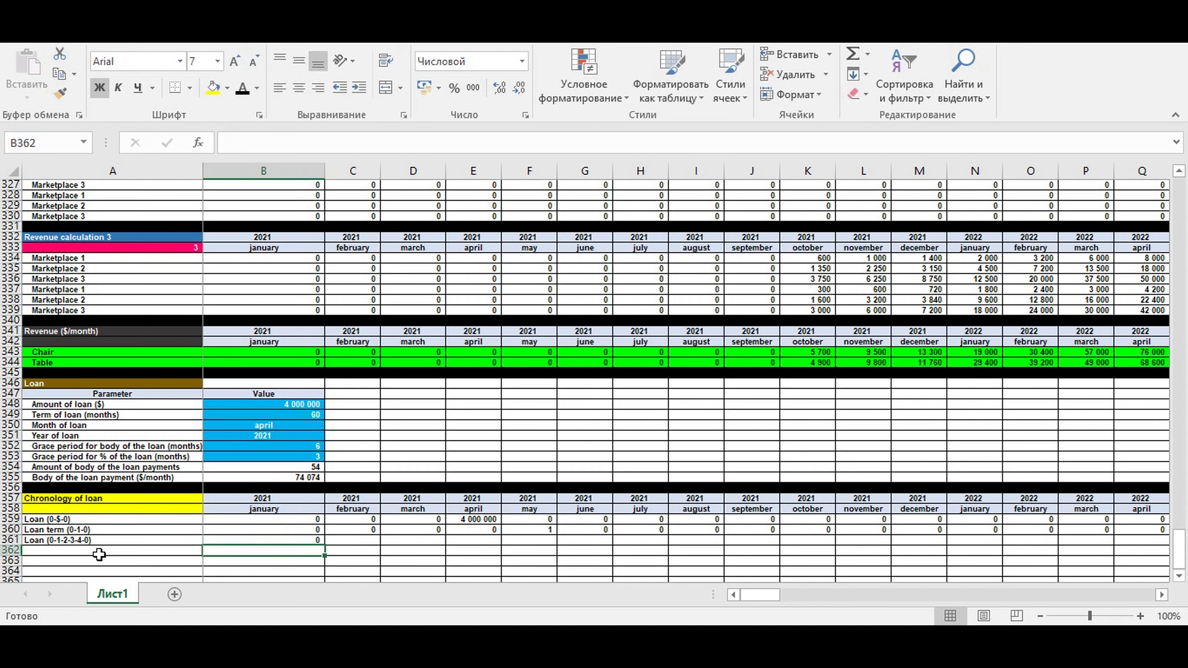
Begin the C361 month-counter formula with an ЕСЛИ(И()) test that returns 0 when B361=0 and C360=0
{"action": "key", "text": "Up"}
{"action": "key", "text": "Right"}
{"action": "type", "text": "="}
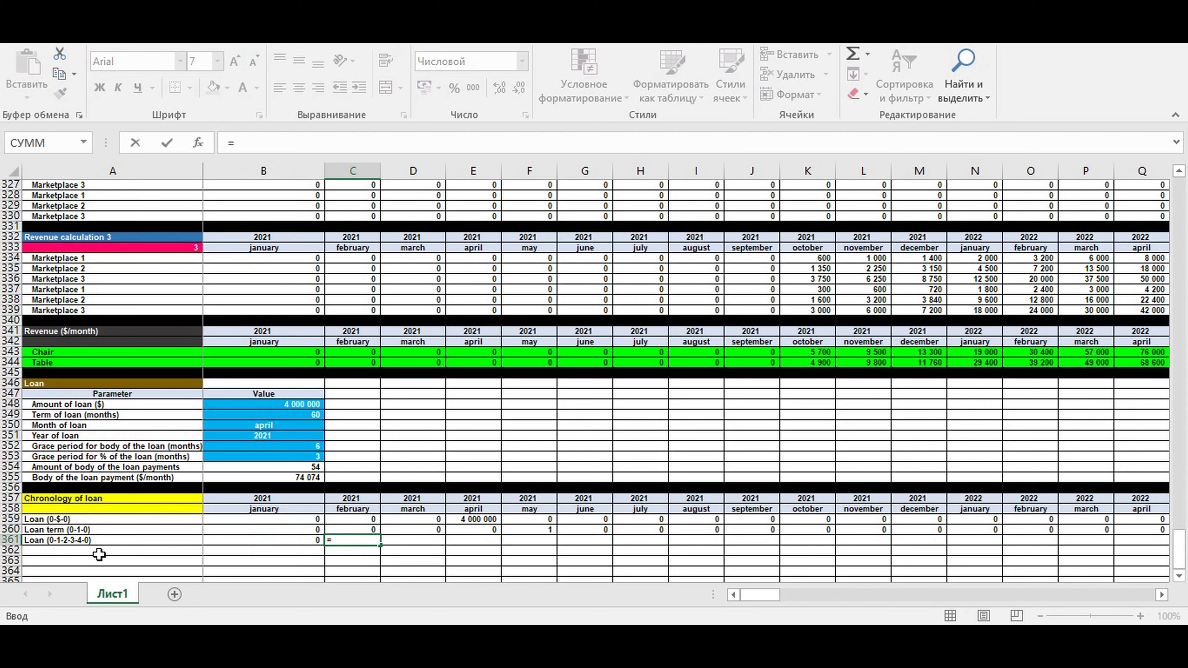
{"action": "type", "text": "если"}
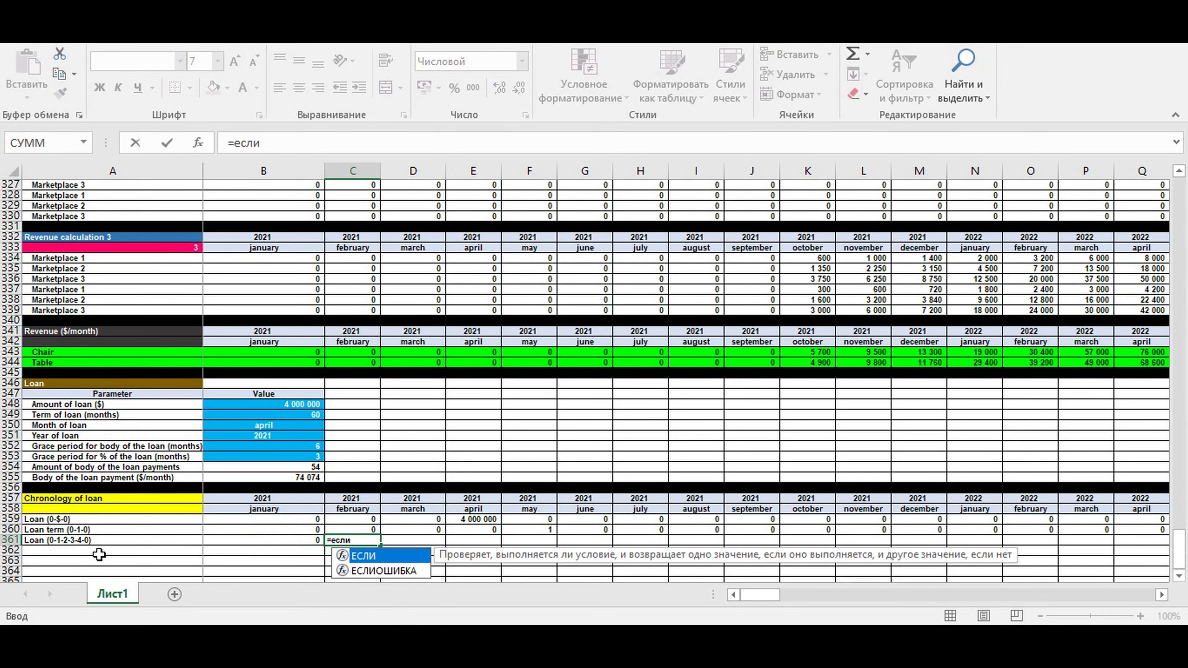
{"action": "type", "text": "(И("}
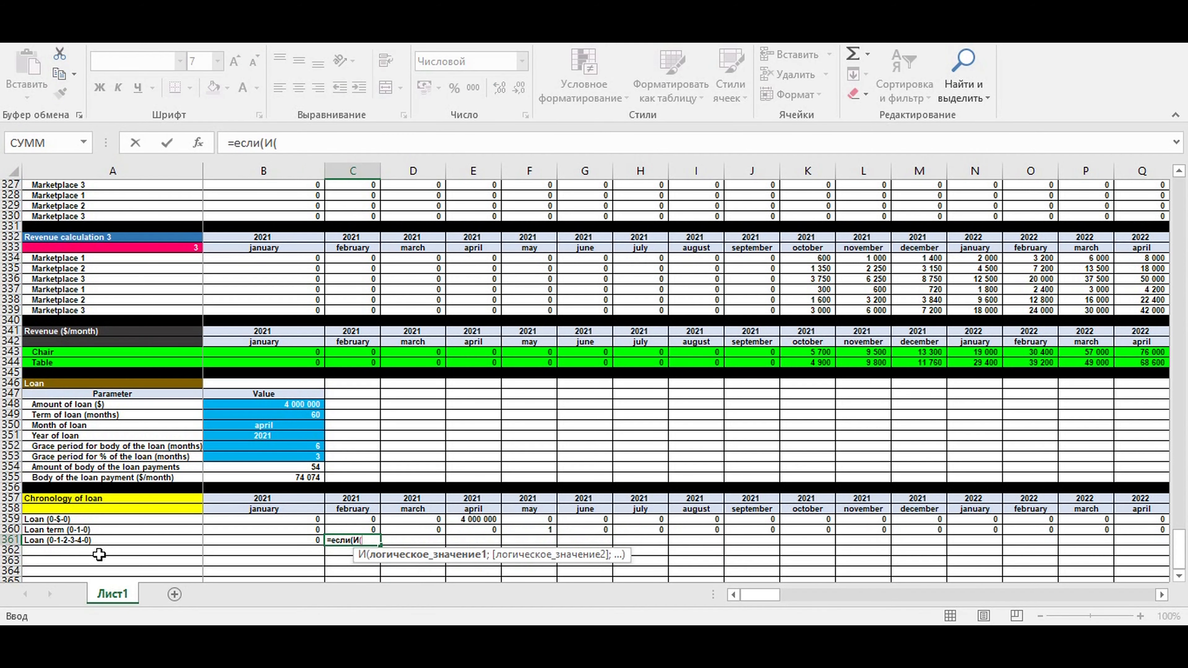
{"action": "left_click_drag", "start_coordinate": [234, 143], "coordinate": [273, 144]}
{"action": "left_click", "coordinate": [306, 146]}
{"action": "left_click", "coordinate": [294, 539]}
{"action": "type", "text": "=0"}
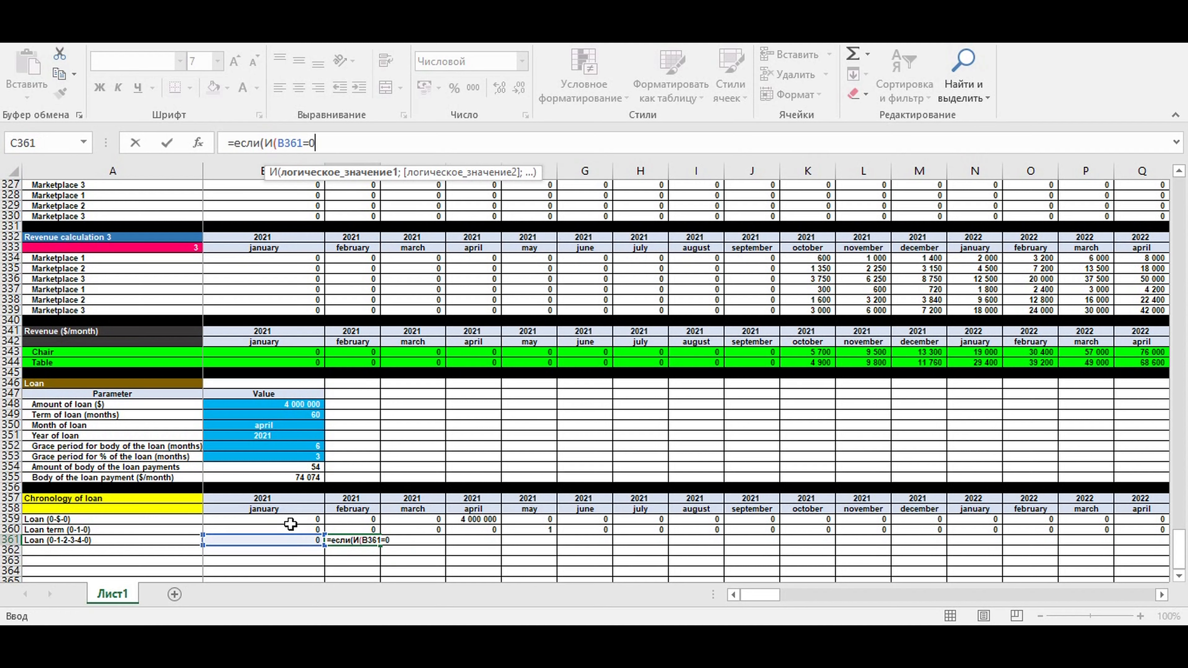
{"action": "type", "text": ";"}
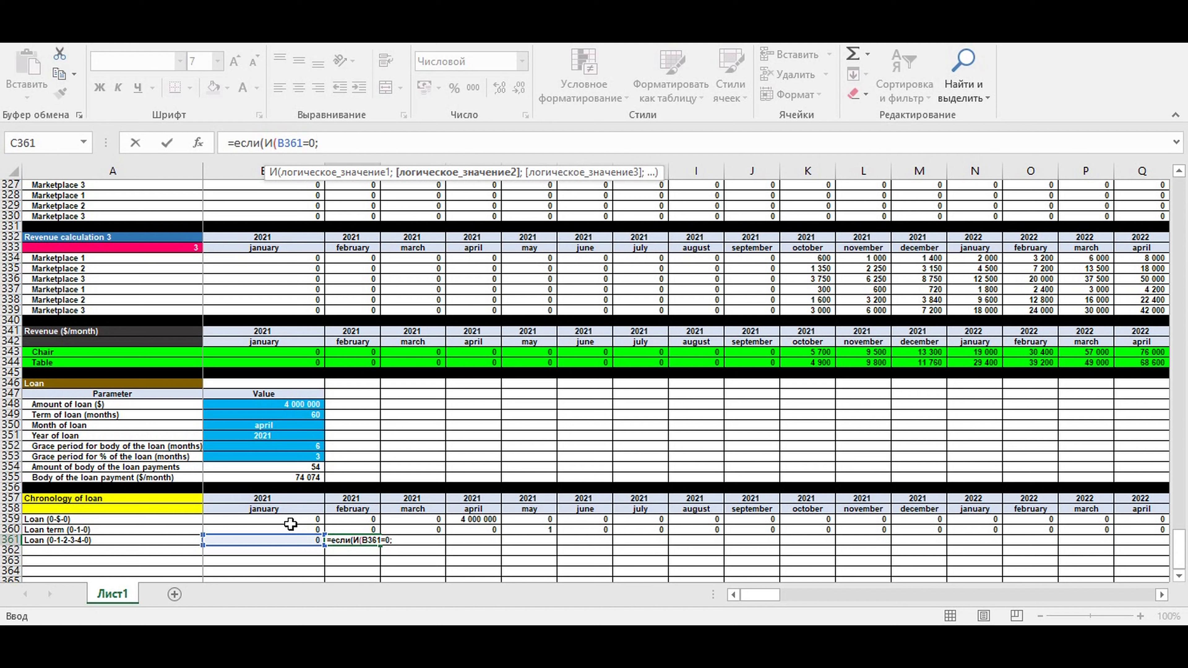
{"action": "left_click", "coordinate": [344, 530]}
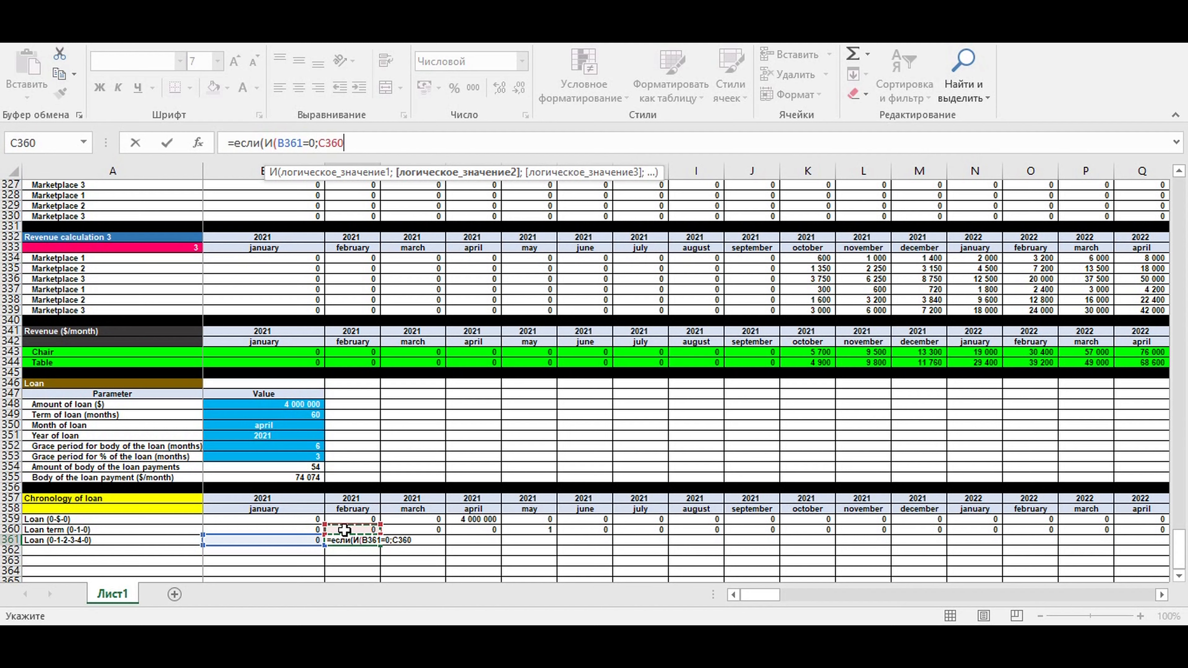
{"action": "type", "text": "=0);0;"}
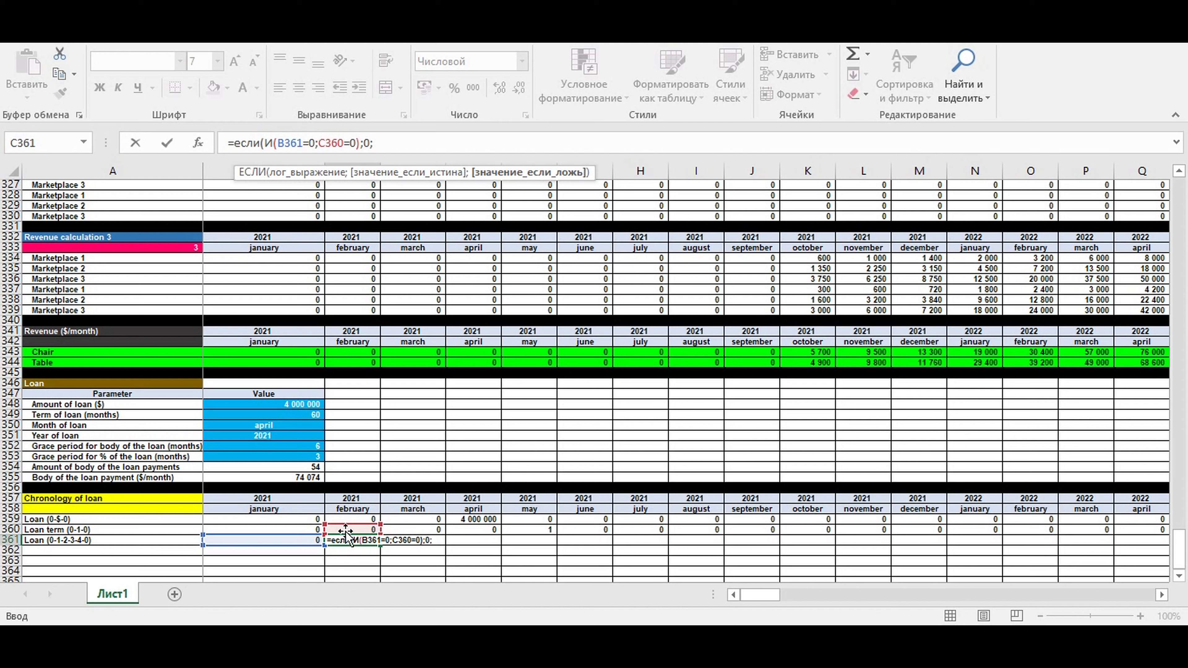
Duplicate the first test in the C361 formula as a nested ЕСЛИ, changing it to C360>0 and the true result to 1
{"action": "left_click_drag", "start_coordinate": [388, 143], "coordinate": [241, 138]}
{"action": "key", "text": "ctrl+c"}
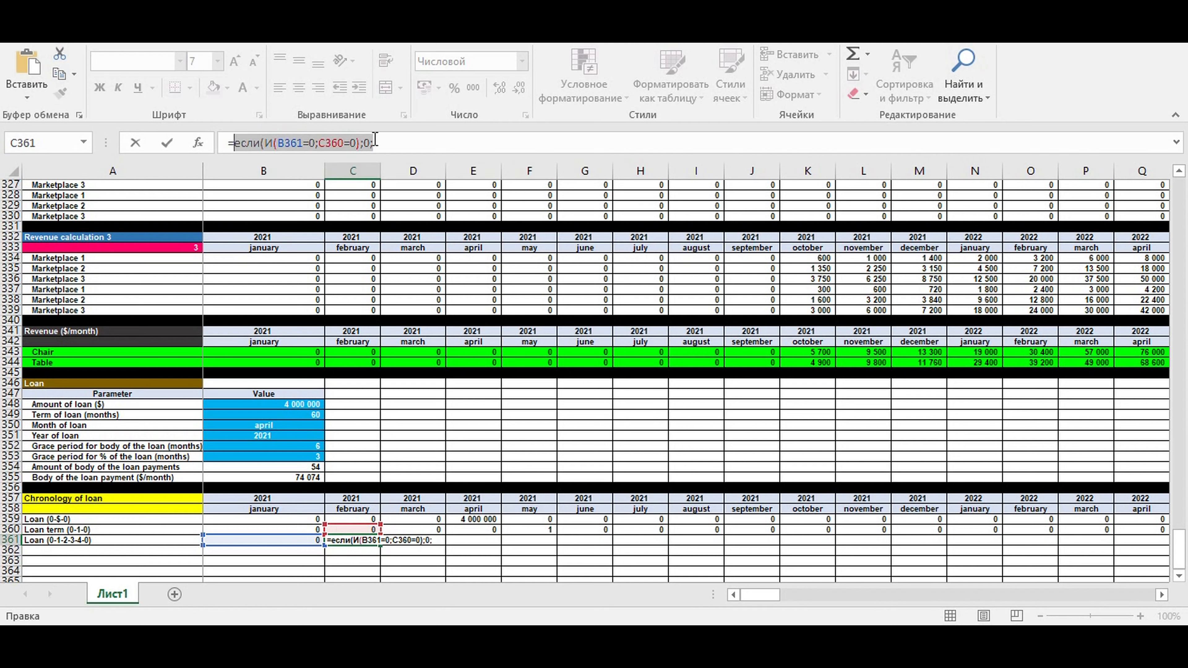
{"action": "left_click", "coordinate": [391, 142]}
{"action": "key", "text": "ctrl+v"}
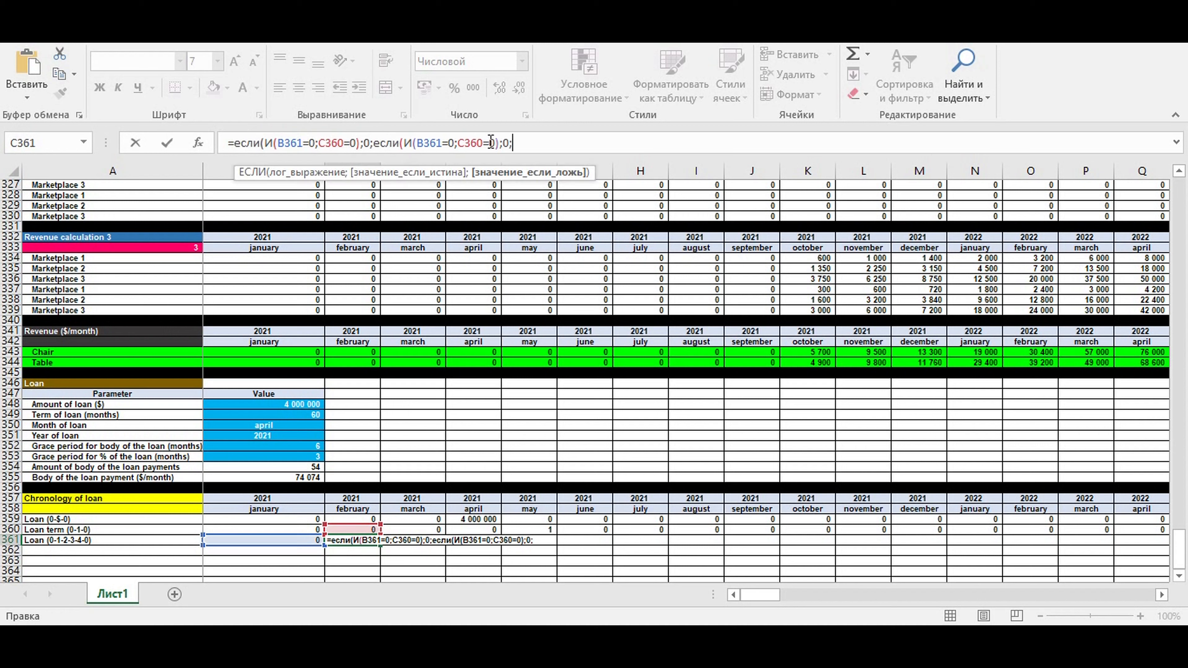
{"action": "left_click", "coordinate": [485, 141]}
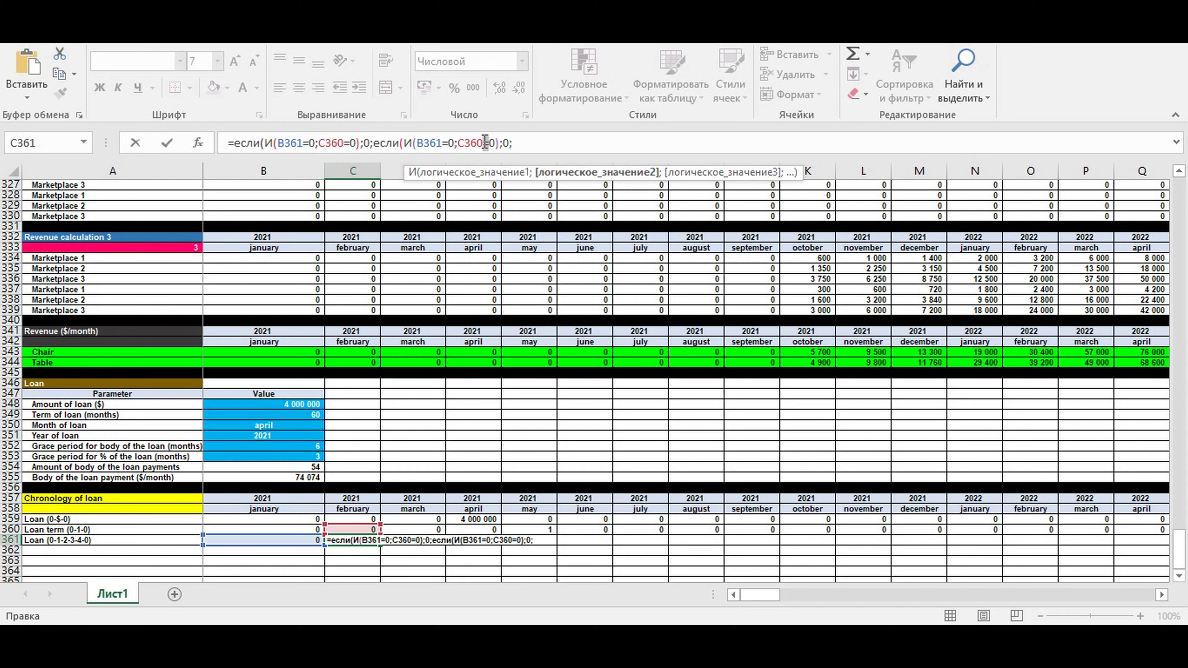
{"action": "double_click", "coordinate": [508, 143]}
{"action": "type", "text": "1"}
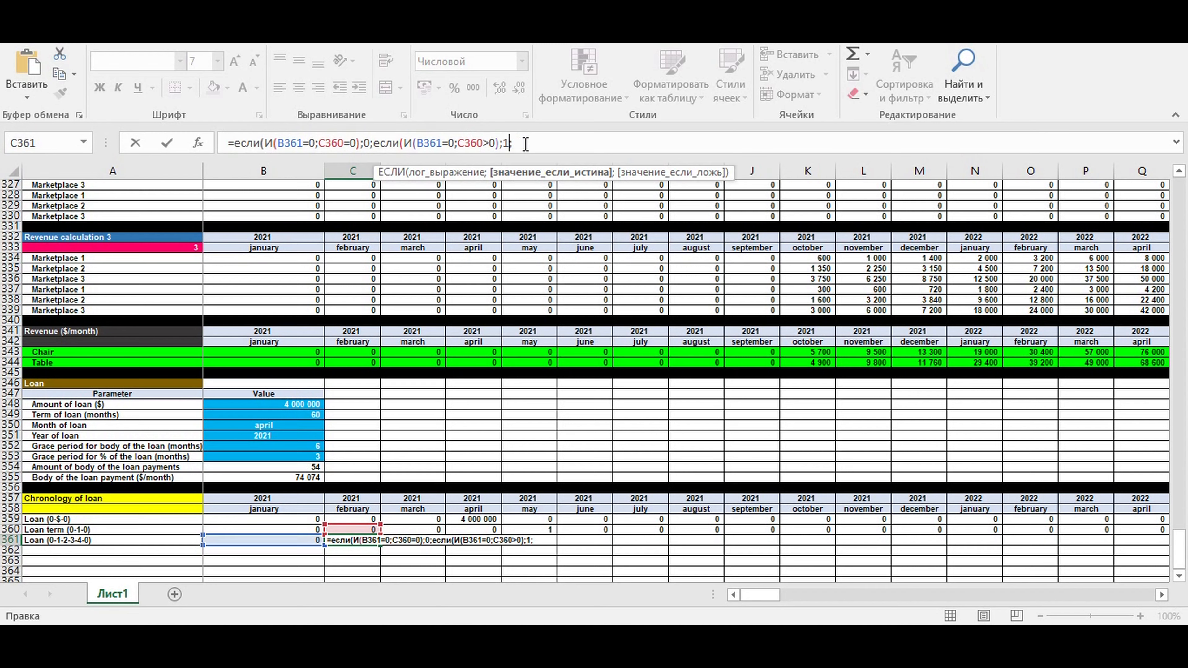
{"action": "type", "text": ";"}
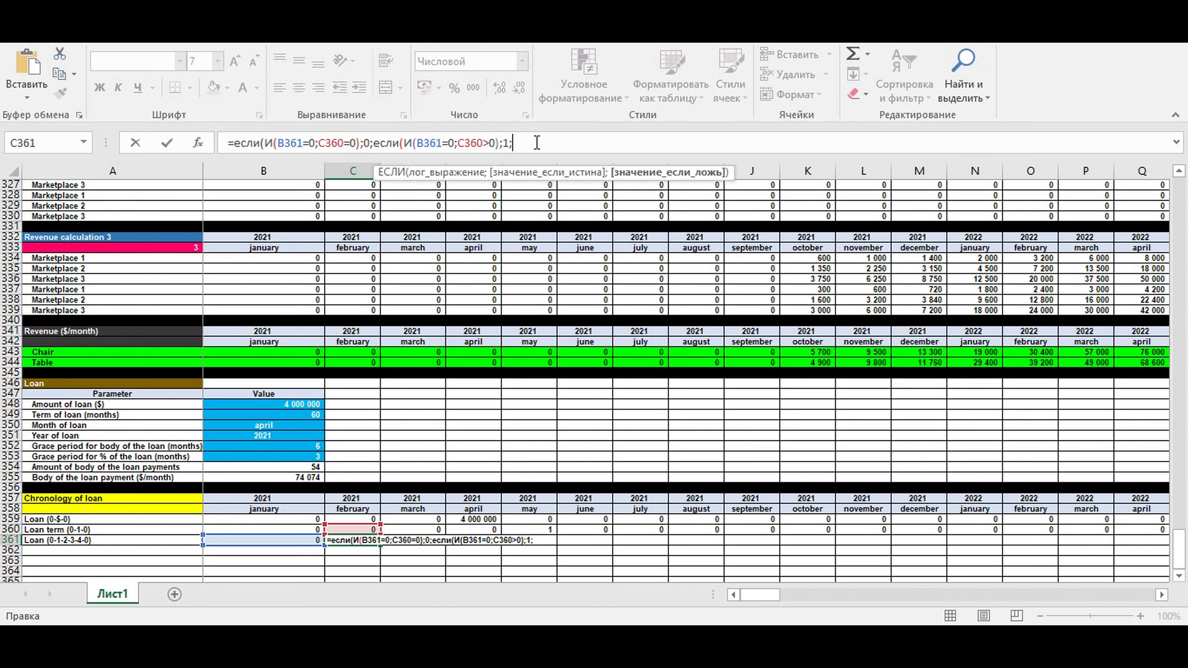
Add a third nested ЕСЛИ(И()) to the C361 formula testing B361>0 and B361 below the absolute loan term reference $B$349
{"action": "type", "text": "если"}
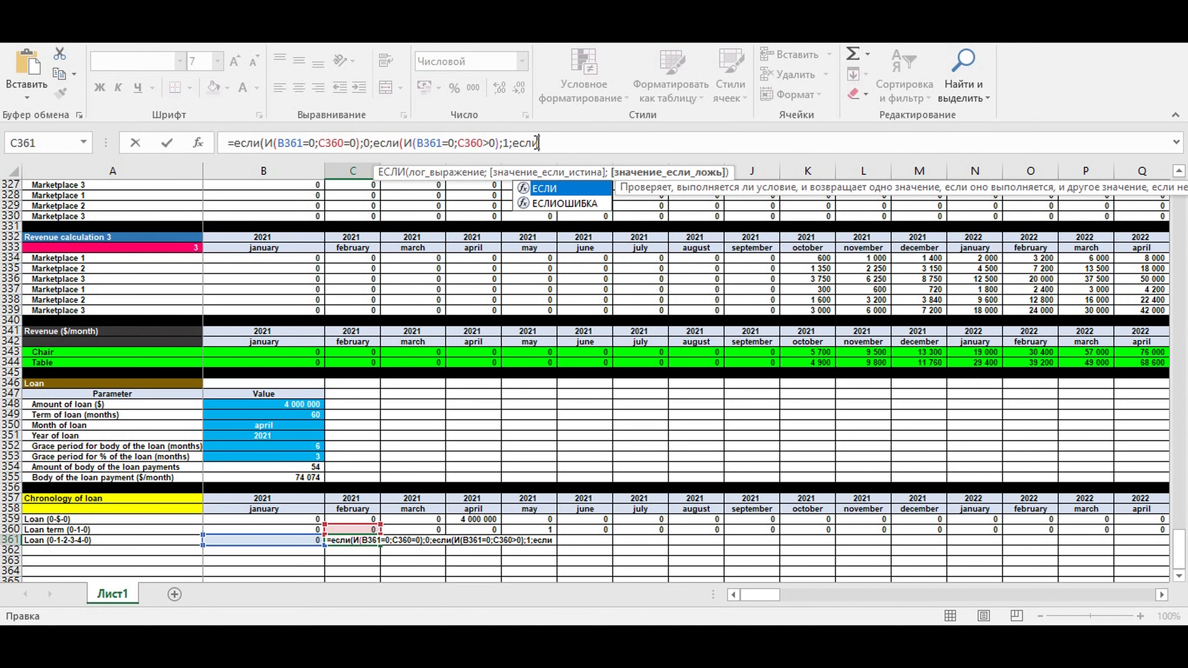
{"action": "type", "text": "(И("}
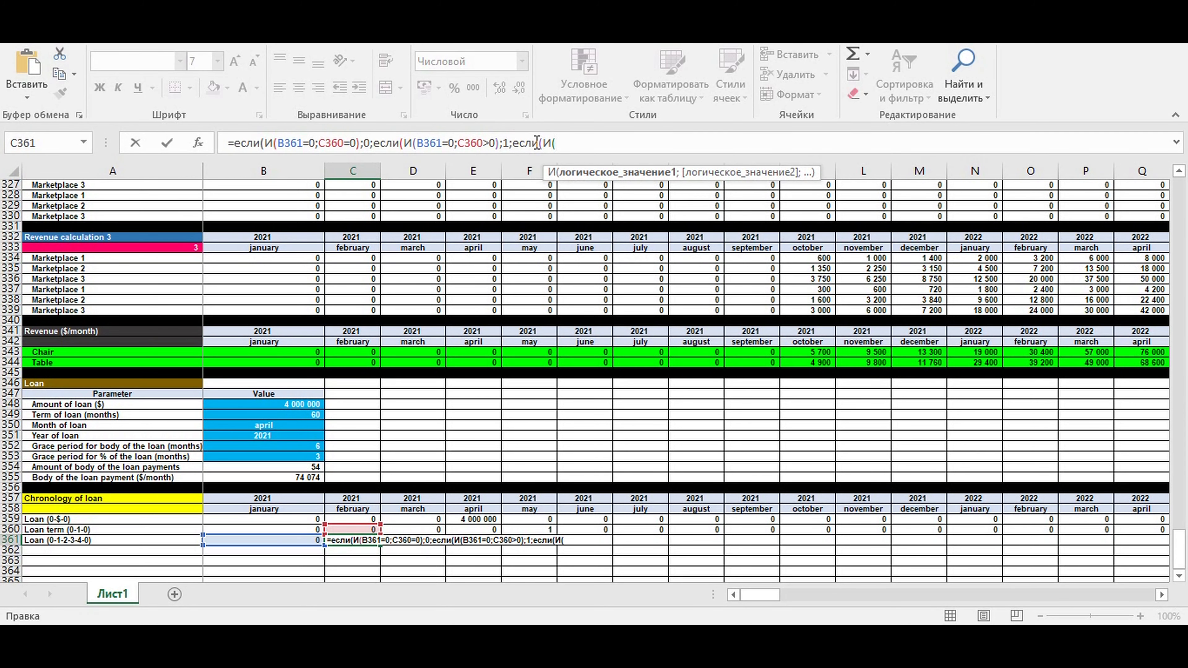
{"action": "left_click_drag", "start_coordinate": [418, 143], "coordinate": [442, 142]}
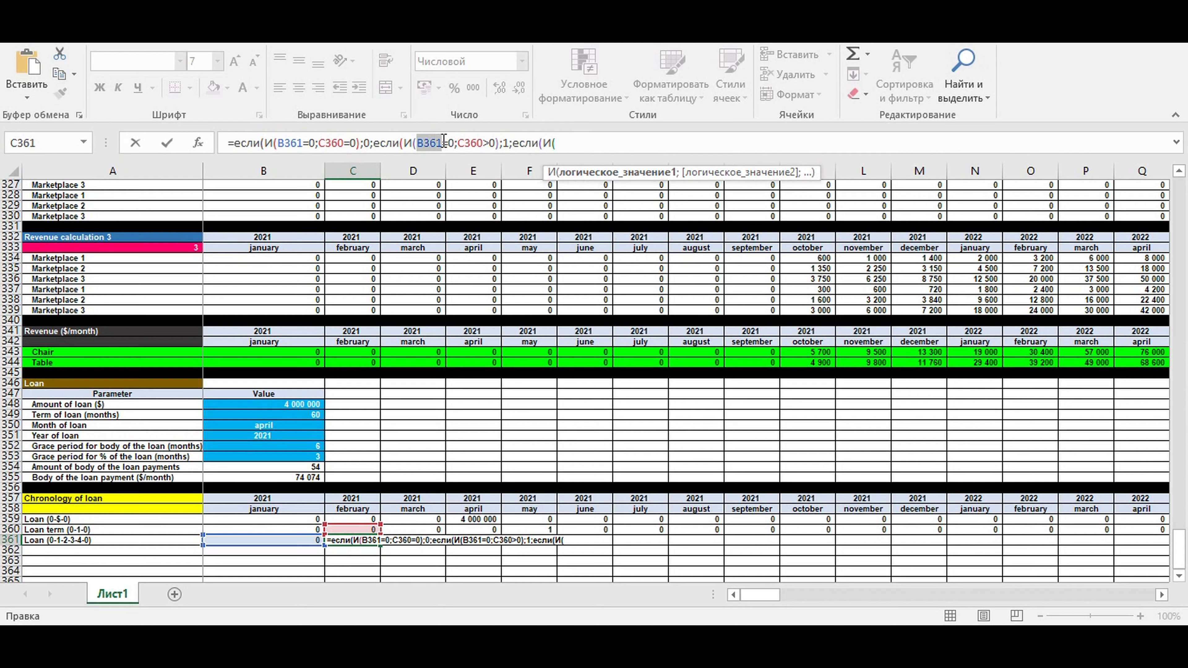
{"action": "left_click", "coordinate": [590, 143]}
{"action": "key", "text": "ctrl+v"}
{"action": "type", "text": ">0;"}
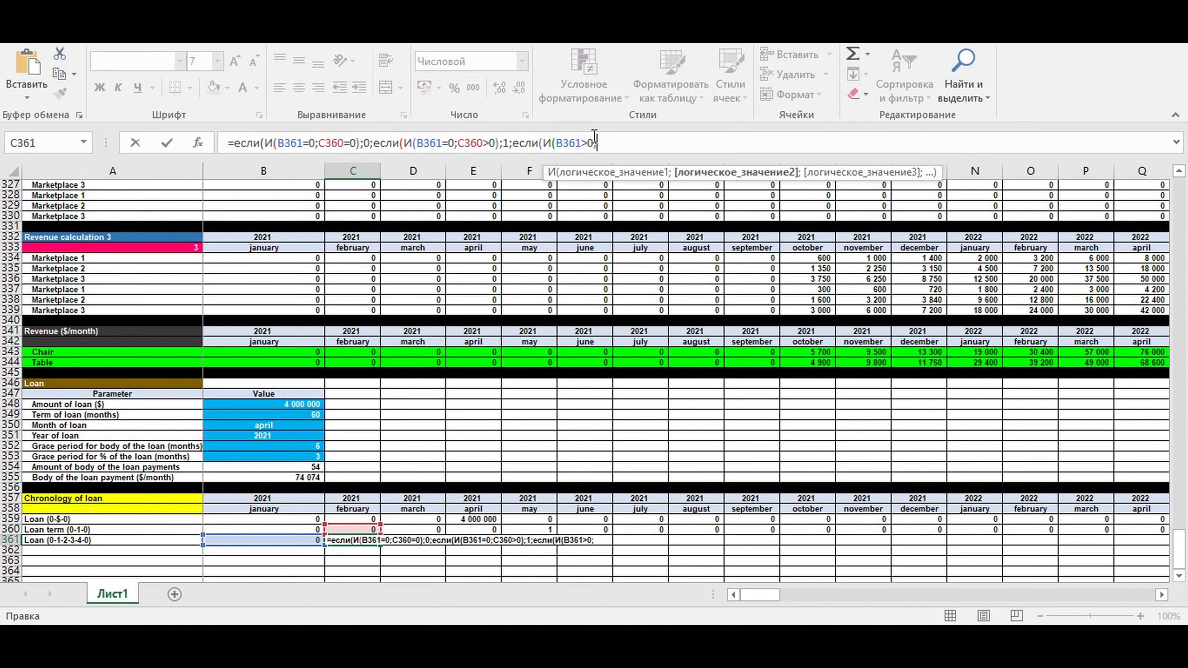
{"action": "type", "text": "B361<"}
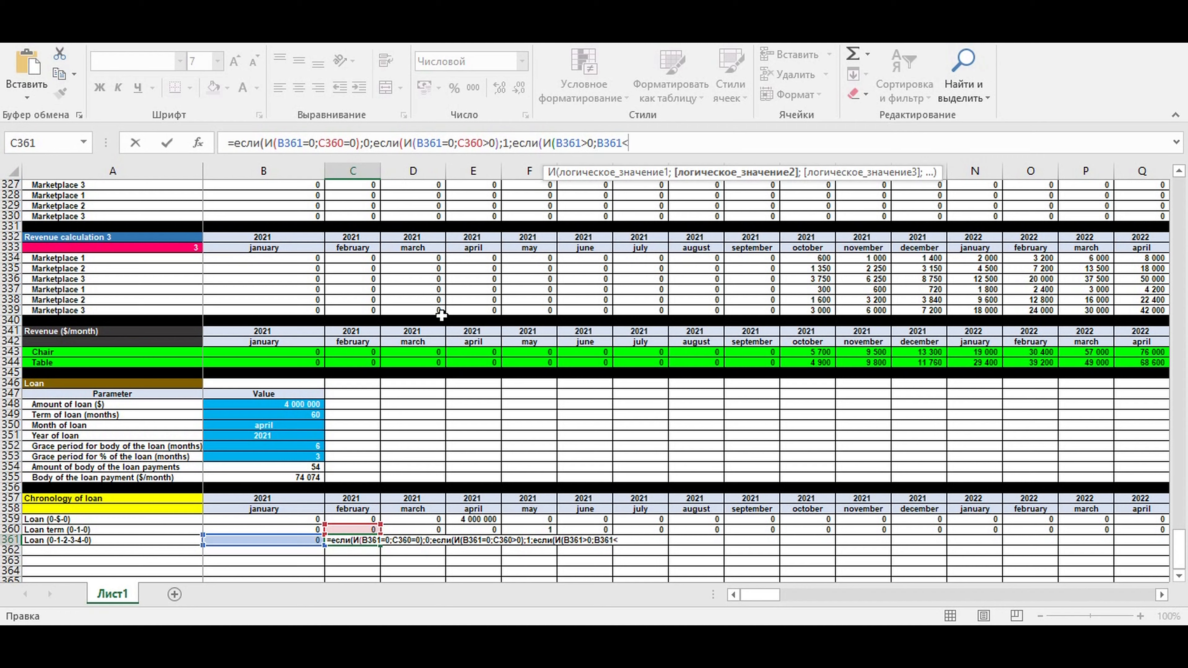
{"action": "left_click", "coordinate": [295, 415]}
{"action": "key", "text": "F4"}
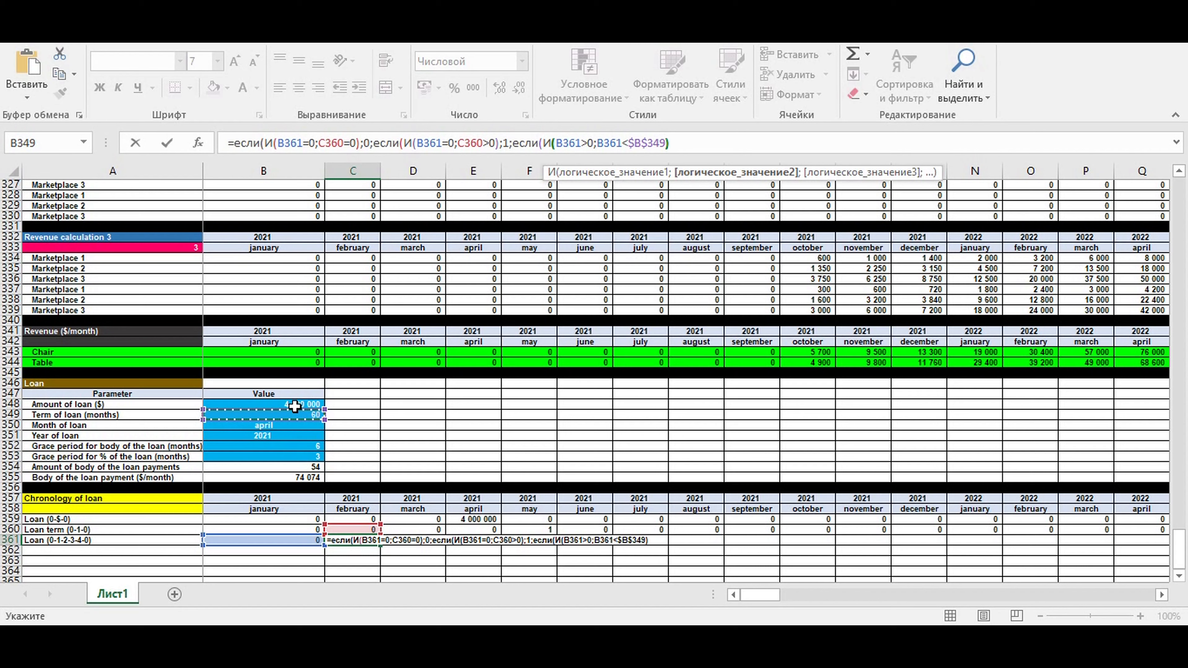
Complete the C361 formula so the third test returns B361+1 if true and 0 otherwise
{"action": "type", "text": ");B361"}
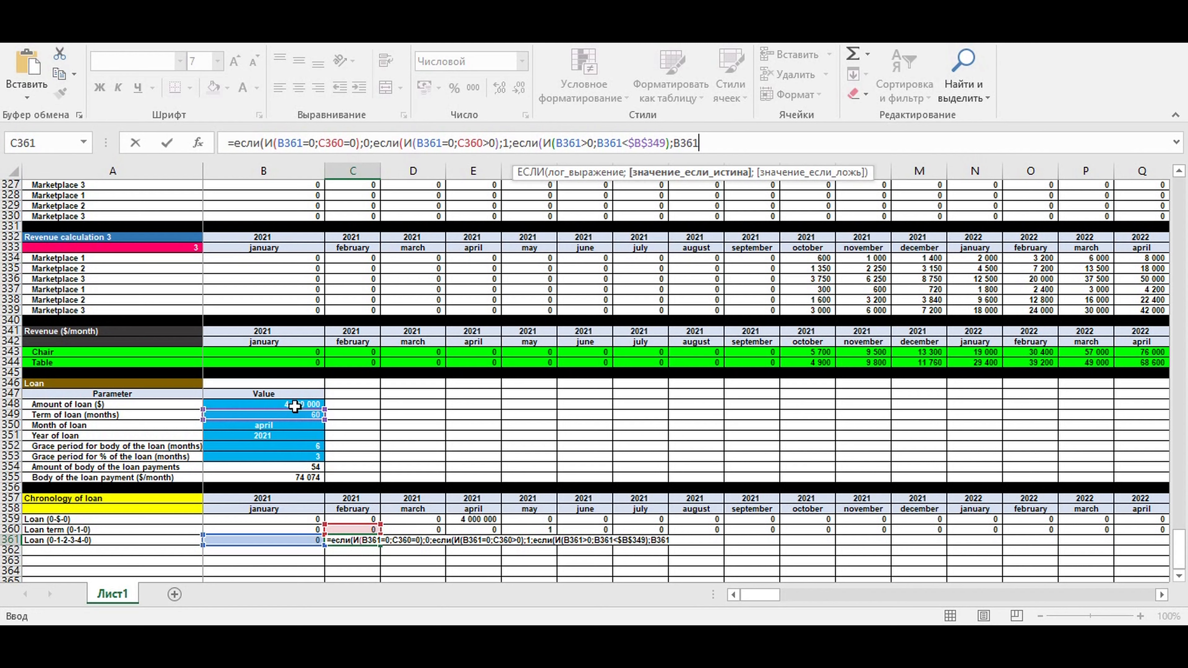
{"action": "type", "text": "+1"}
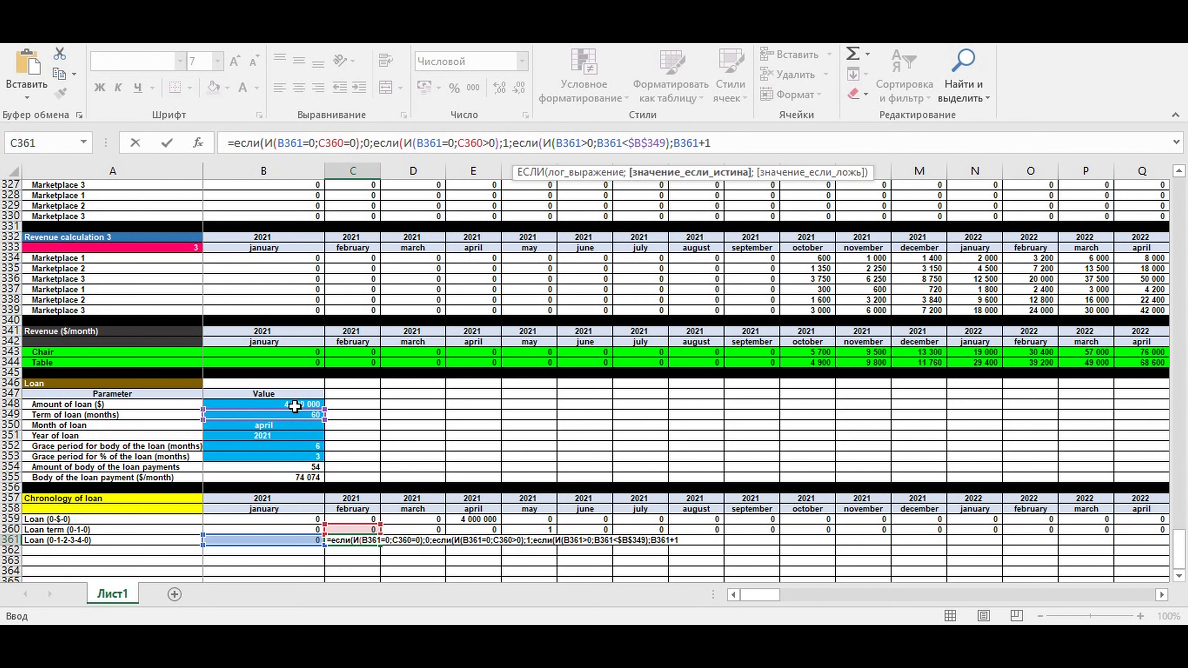
{"action": "type", "text": ";0"}
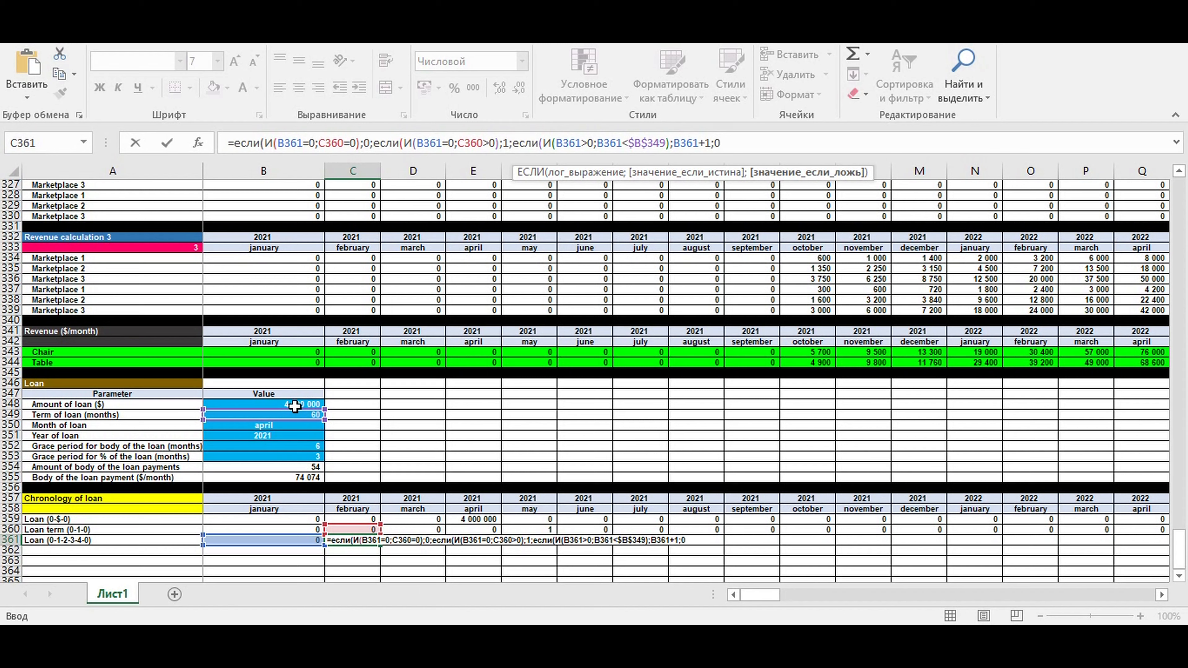
{"action": "type", "text": ")))"}
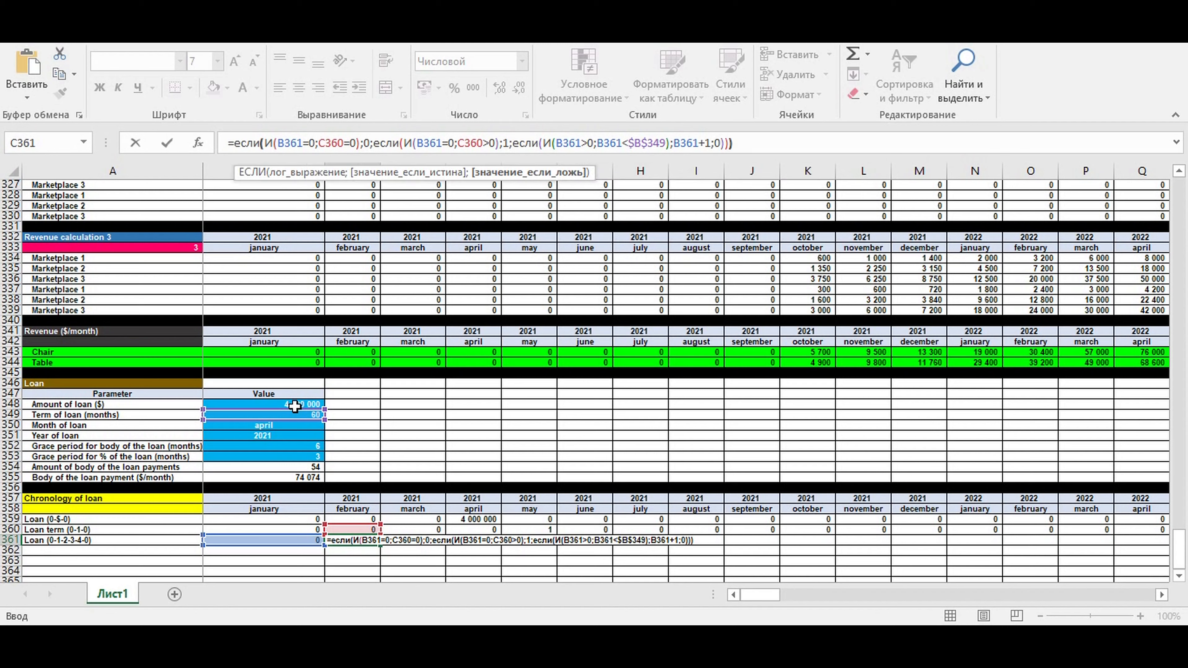
{"action": "key", "text": "Return"}
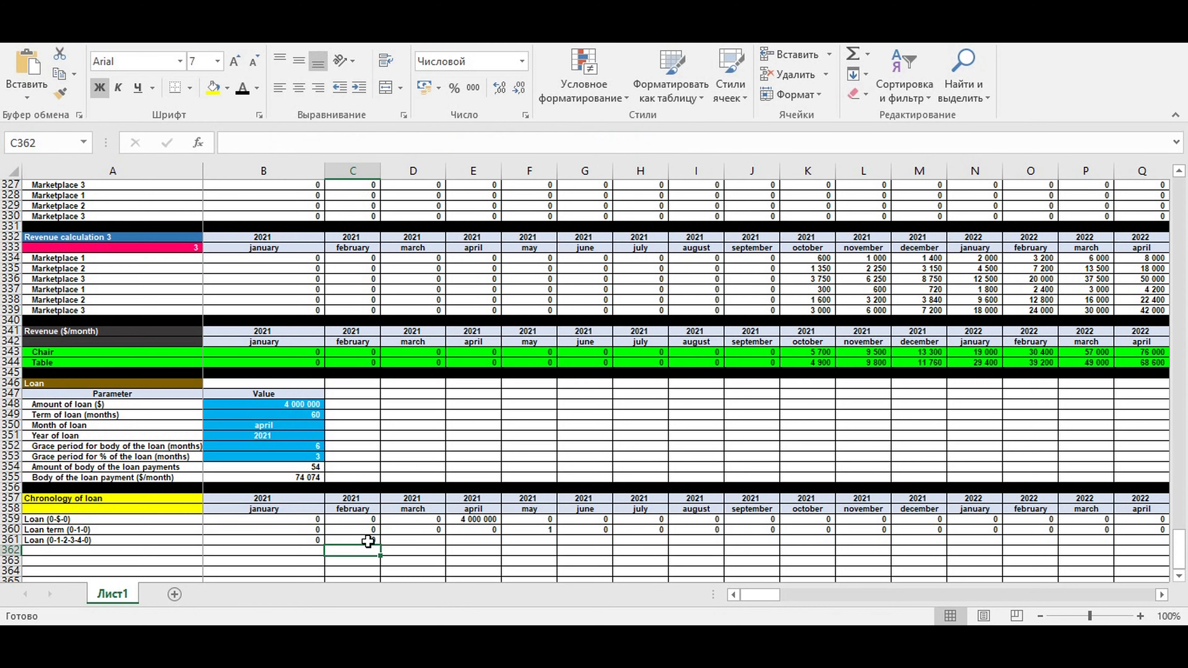
Fill the C361 month-counter formula across the monthly columns of row 361 and check the cells where the loan term ends
{"action": "left_click", "coordinate": [355, 537]}
{"action": "left_click_drag", "start_coordinate": [381, 546], "coordinate": [898, 545]}
{"action": "left_click", "coordinate": [626, 551]}
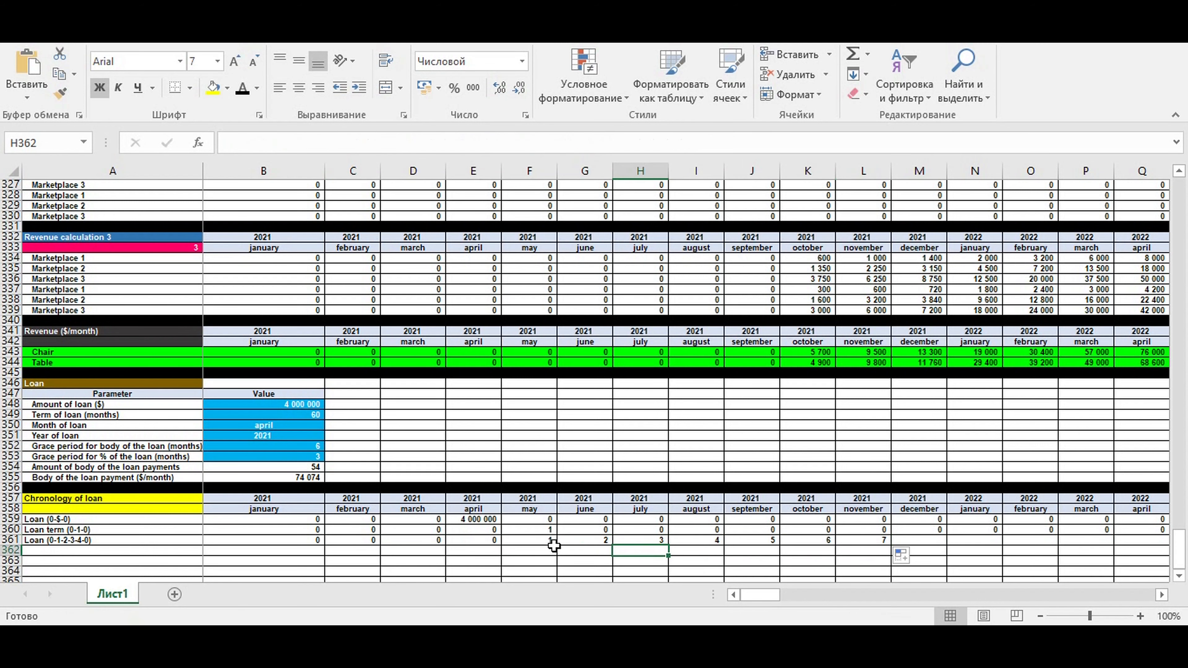
{"action": "left_click_drag", "start_coordinate": [519, 541], "coordinate": [1045, 553]}
{"action": "left_click_drag", "start_coordinate": [1019, 597], "coordinate": [888, 605]}
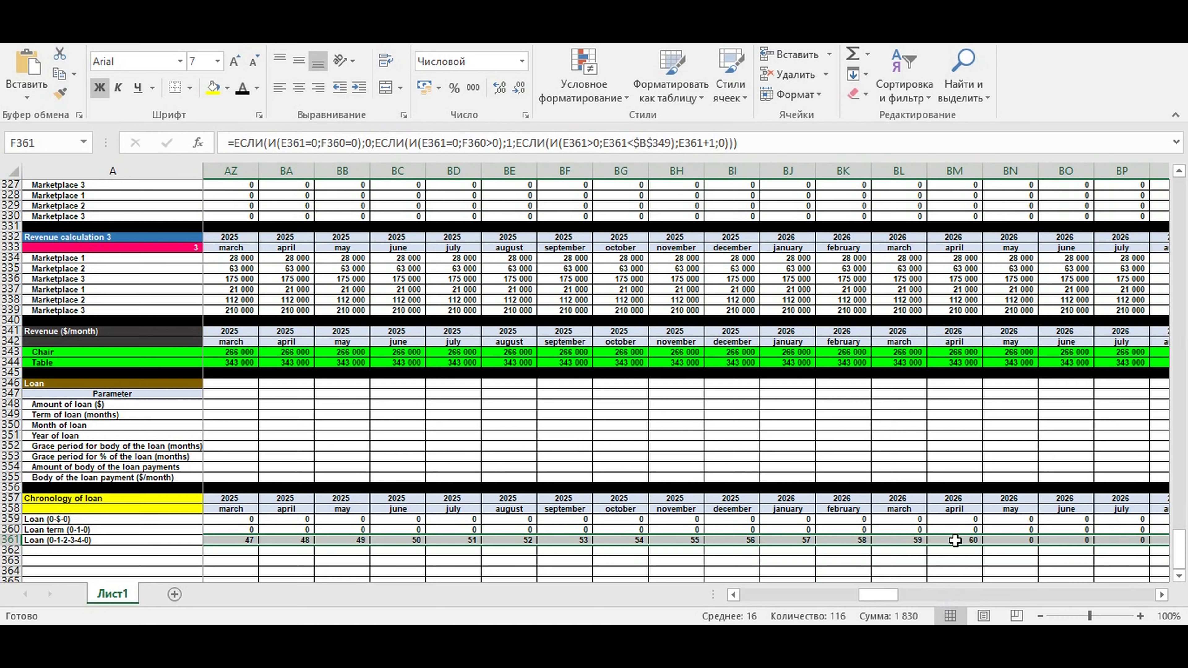
{"action": "left_click", "coordinate": [954, 541]}
{"action": "left_click", "coordinate": [992, 541]}
{"action": "left_click_drag", "start_coordinate": [872, 597], "coordinate": [758, 602]}
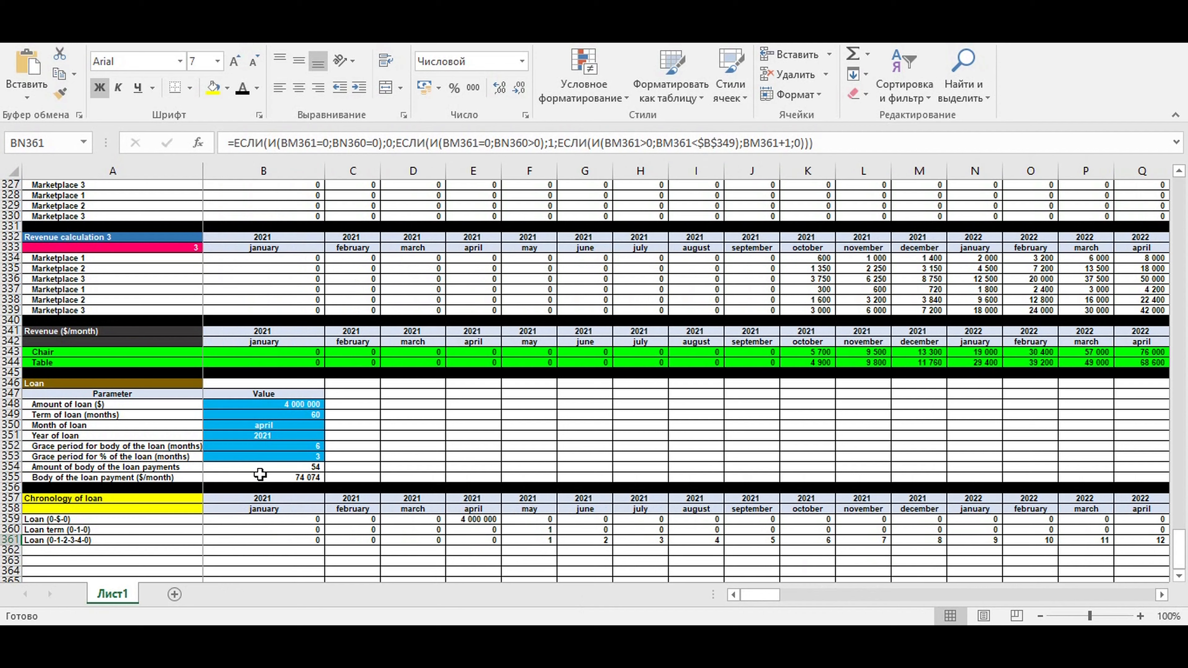
Enter the row label "Body of the loan payment ($/month)" in cell A362
{"action": "left_click", "coordinate": [248, 476]}
{"action": "left_click", "coordinate": [187, 476]}
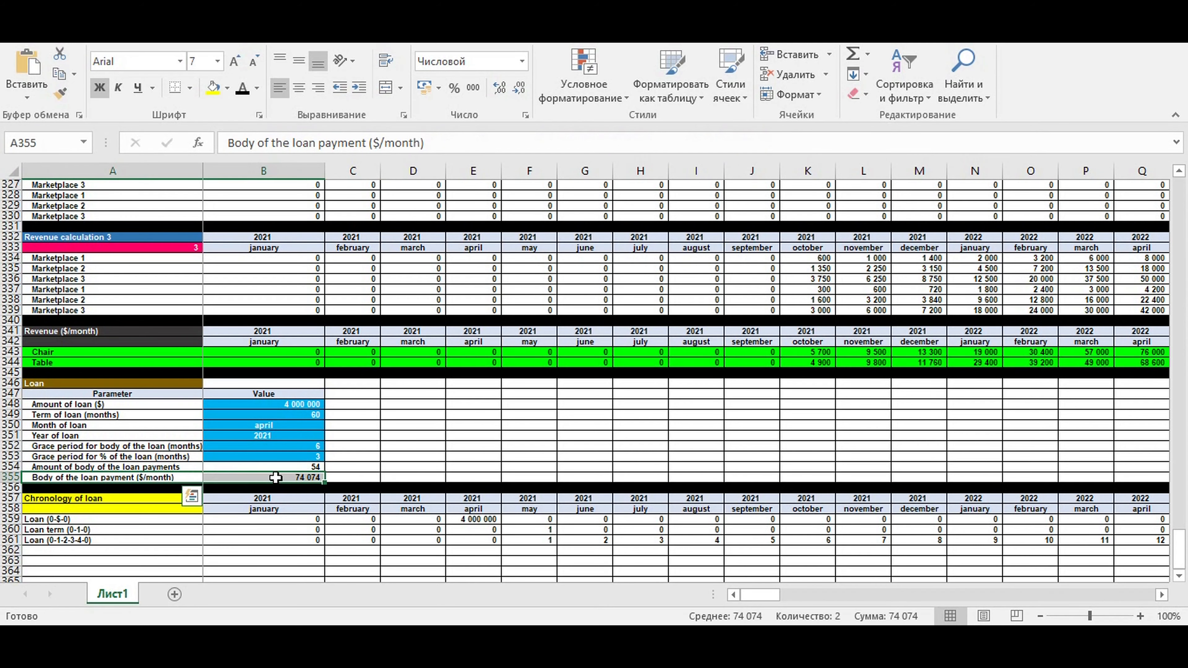
{"action": "left_click", "coordinate": [504, 520]}
{"action": "left_click", "coordinate": [104, 552]}
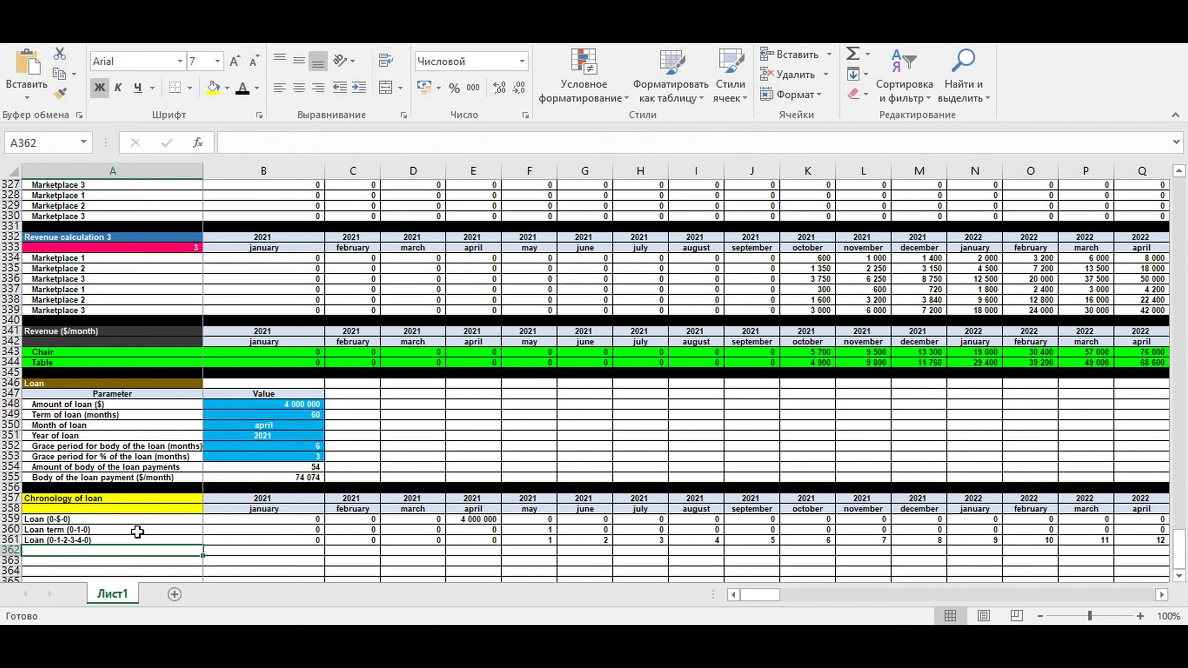
{"action": "type", "text": "B"}
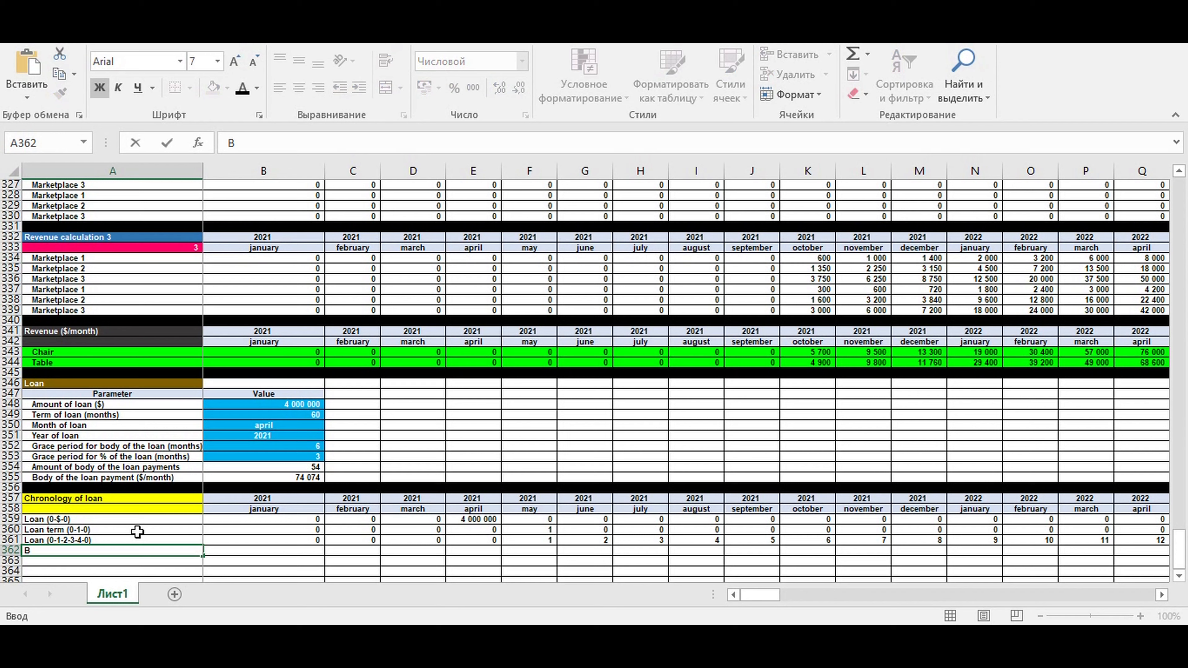
{"action": "type", "text": "ody of the loan"}
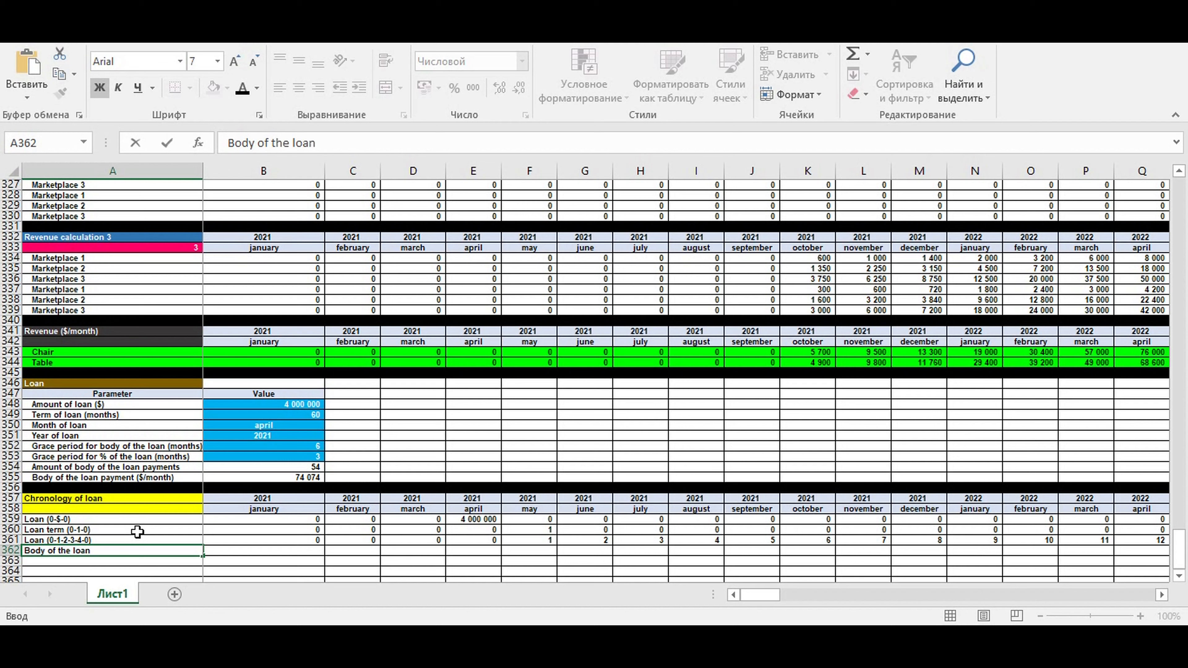
{"action": "type", "text": " payment ($/month"}
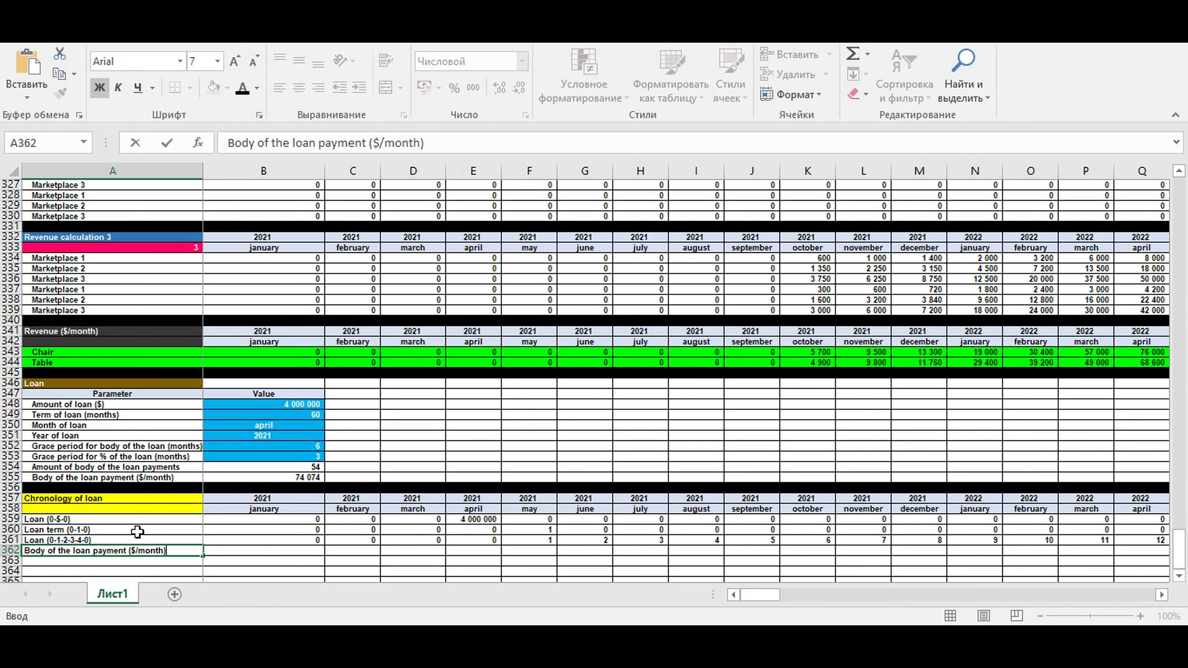
{"action": "key", "text": "Tab"}
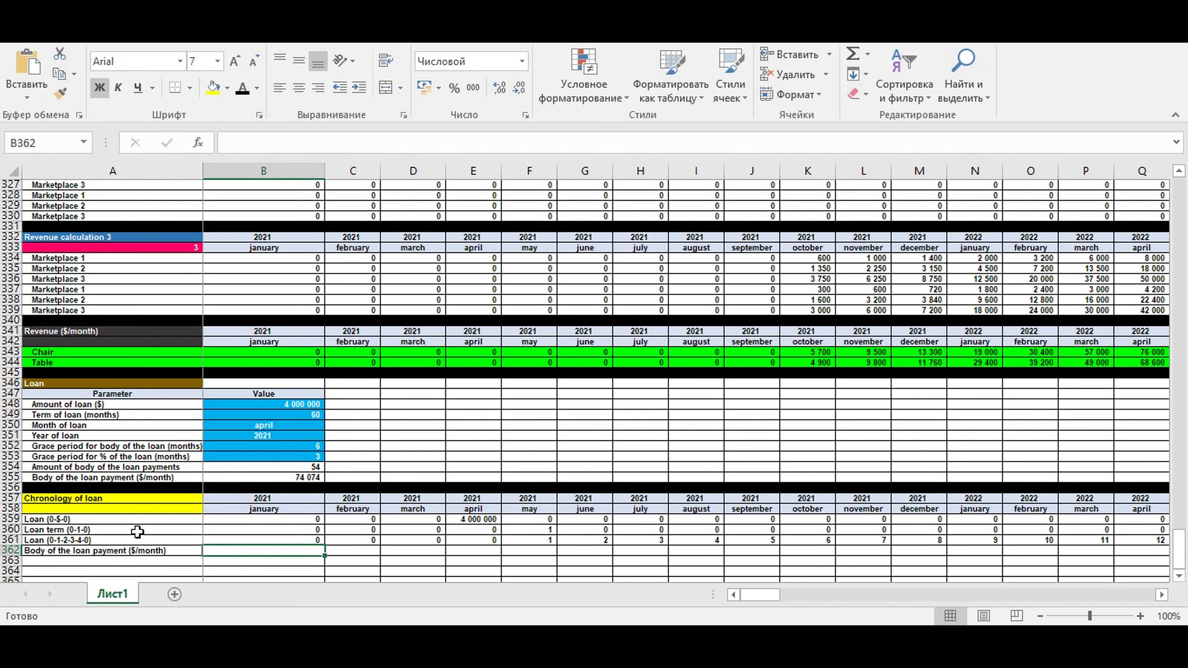
Start the body payment formula in B362 with ЕСЛИ(И()) and B361>0 as its first condition
{"action": "type", "text": "="}
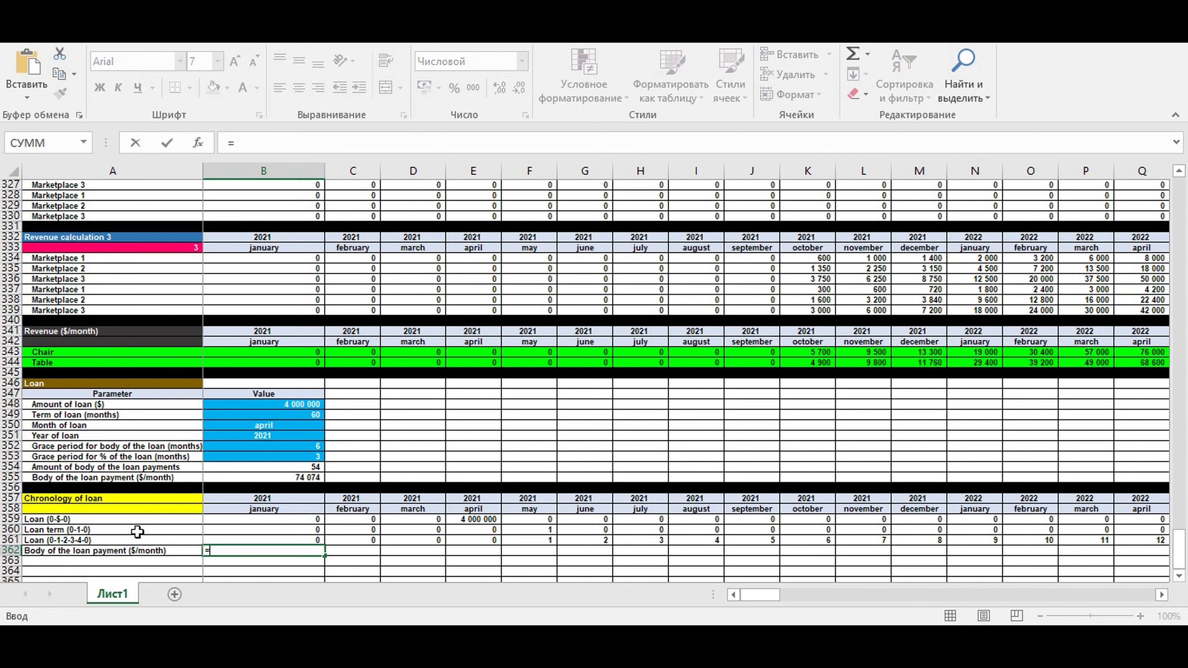
{"action": "type", "text": "tc"}
{"action": "key", "text": "BackSpace"}
{"action": "key", "text": "BackSpace"}
{"action": "key", "text": "BackSpace"}
{"action": "type", "text": "если"}
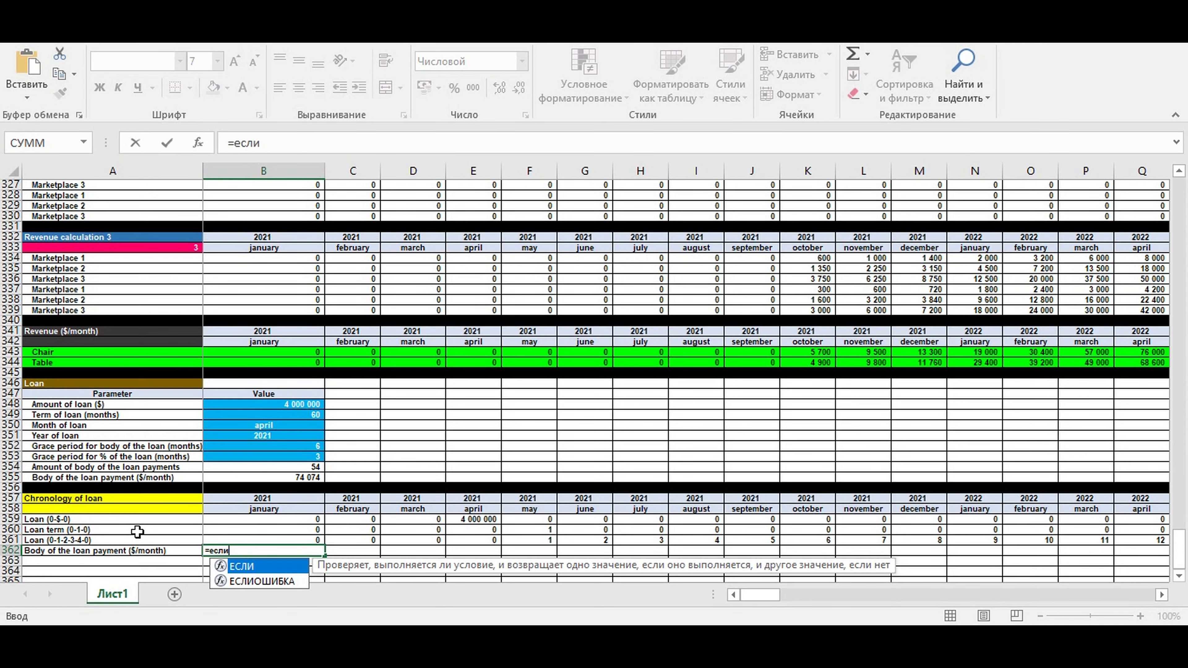
{"action": "type", "text": "(И("}
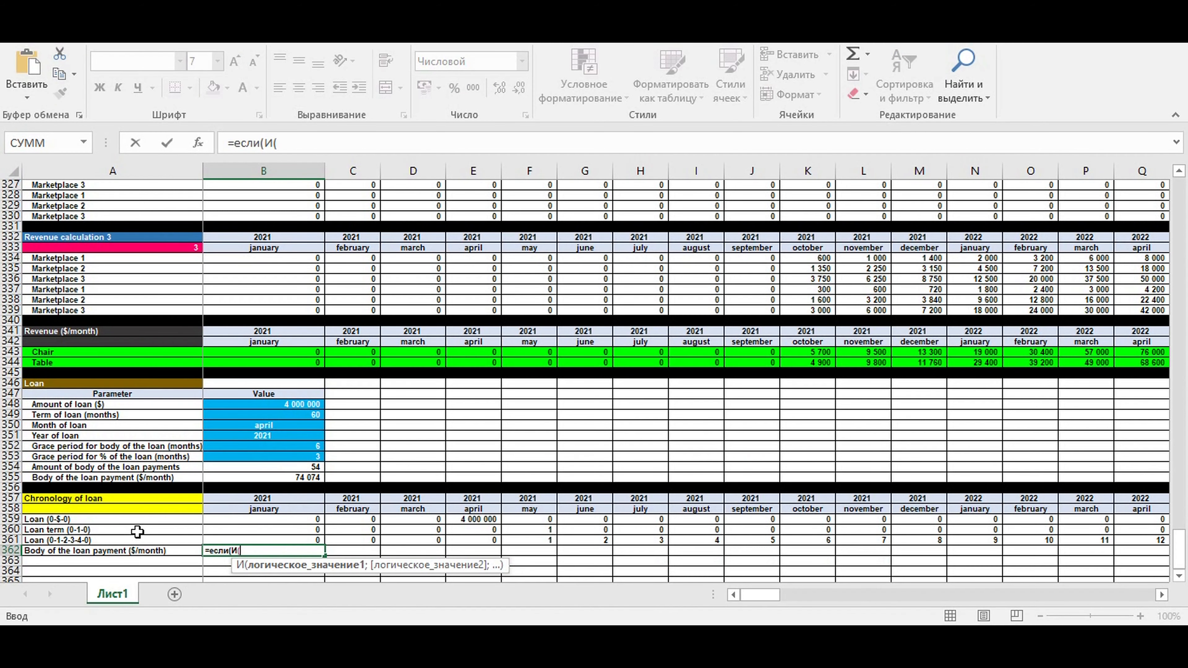
{"action": "left_click", "coordinate": [242, 541]}
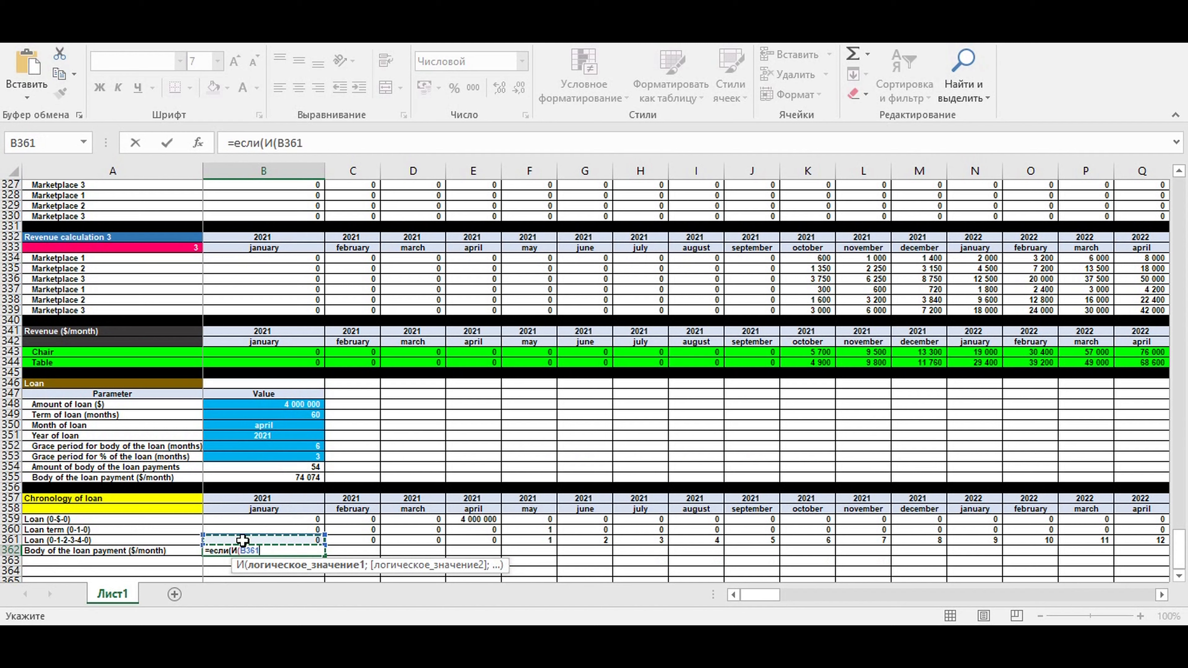
{"action": "type", "text": ">0;"}
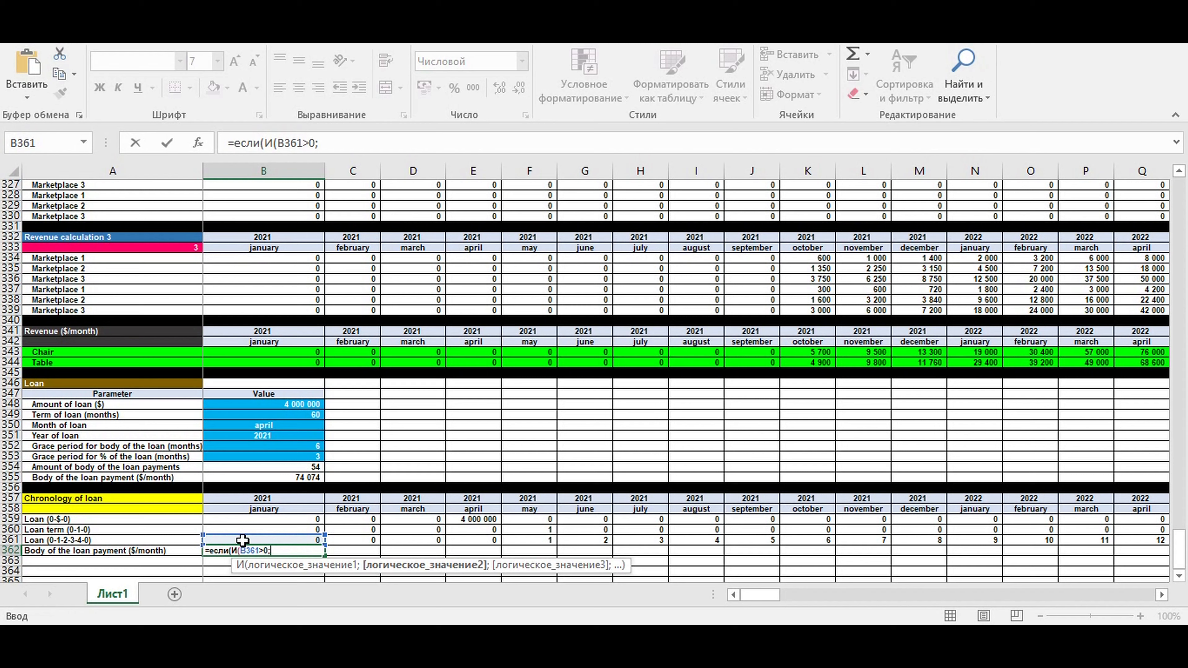
Add the second condition to the B362 formula, testing B361 above the absolute body grace period reference $B$352, and close the И() test
{"action": "left_click", "coordinate": [242, 540]}
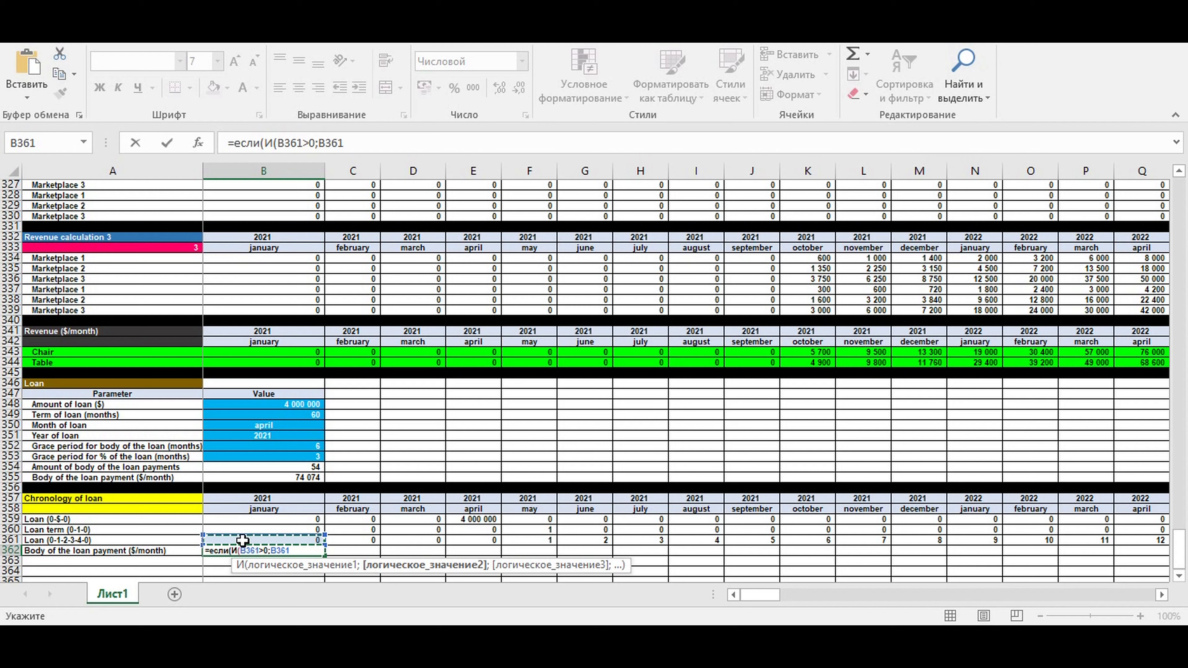
{"action": "type", "text": ">"}
{"action": "left_click", "coordinate": [276, 446]}
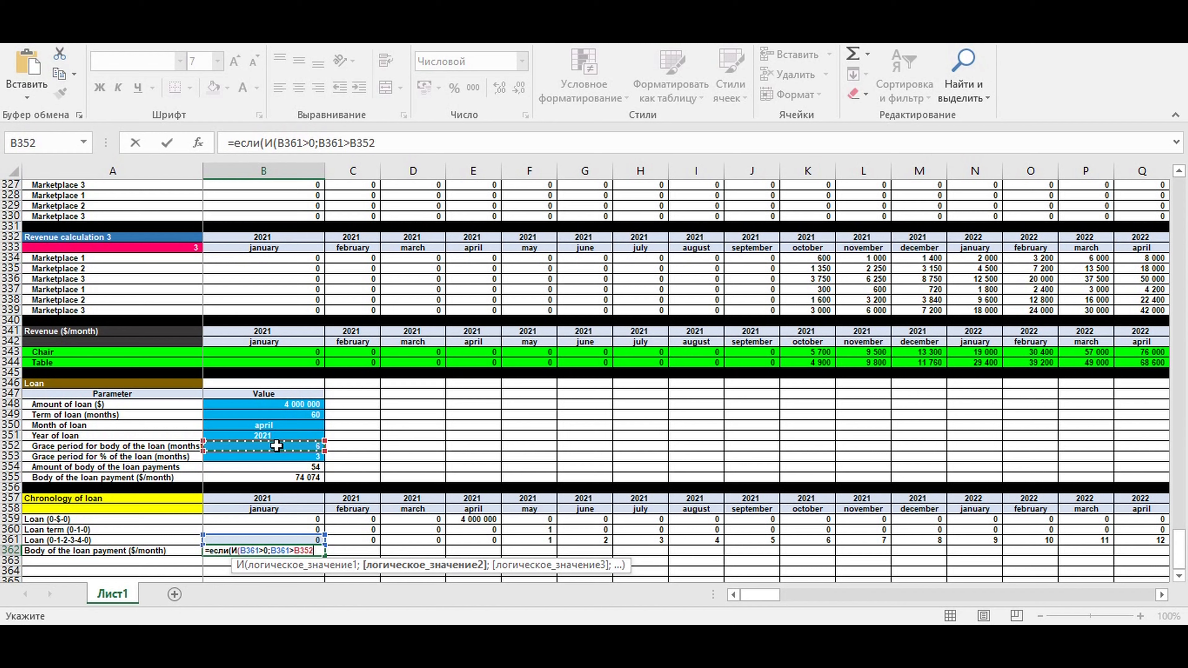
{"action": "key", "text": "F4"}
{"action": "type", "text": ")"}
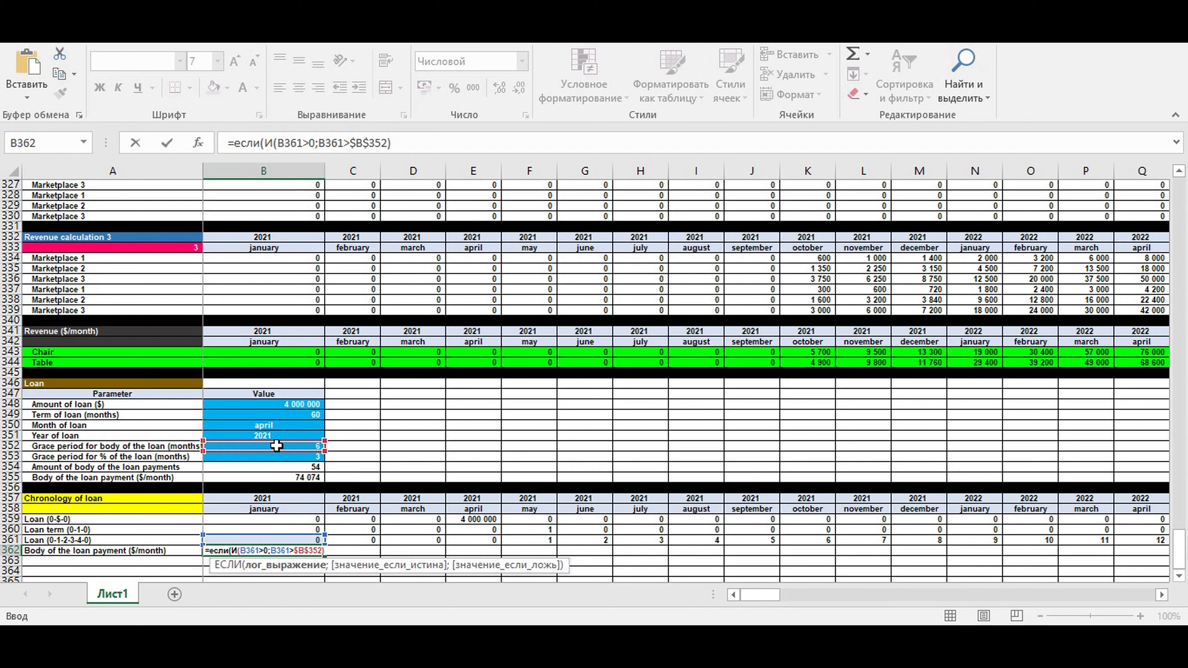
Complete the B362 formula so it returns the monthly body payment $B$355 if true and 0 otherwise
{"action": "type", "text": ";"}
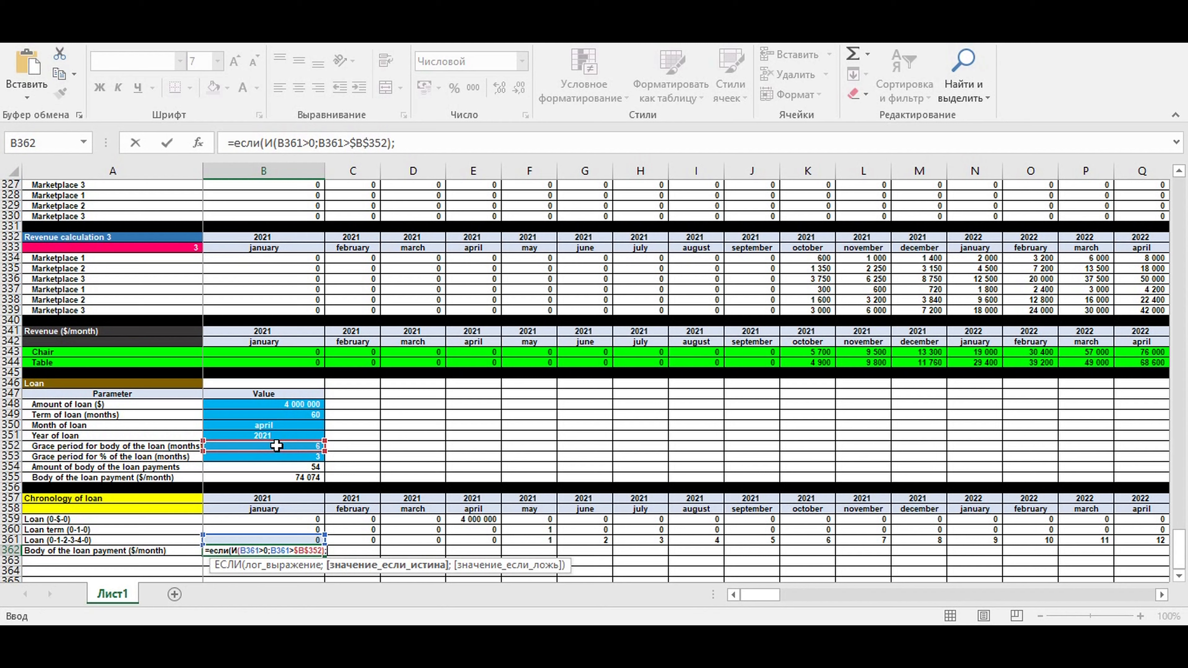
{"action": "left_click", "coordinate": [284, 476]}
{"action": "key", "text": "F4"}
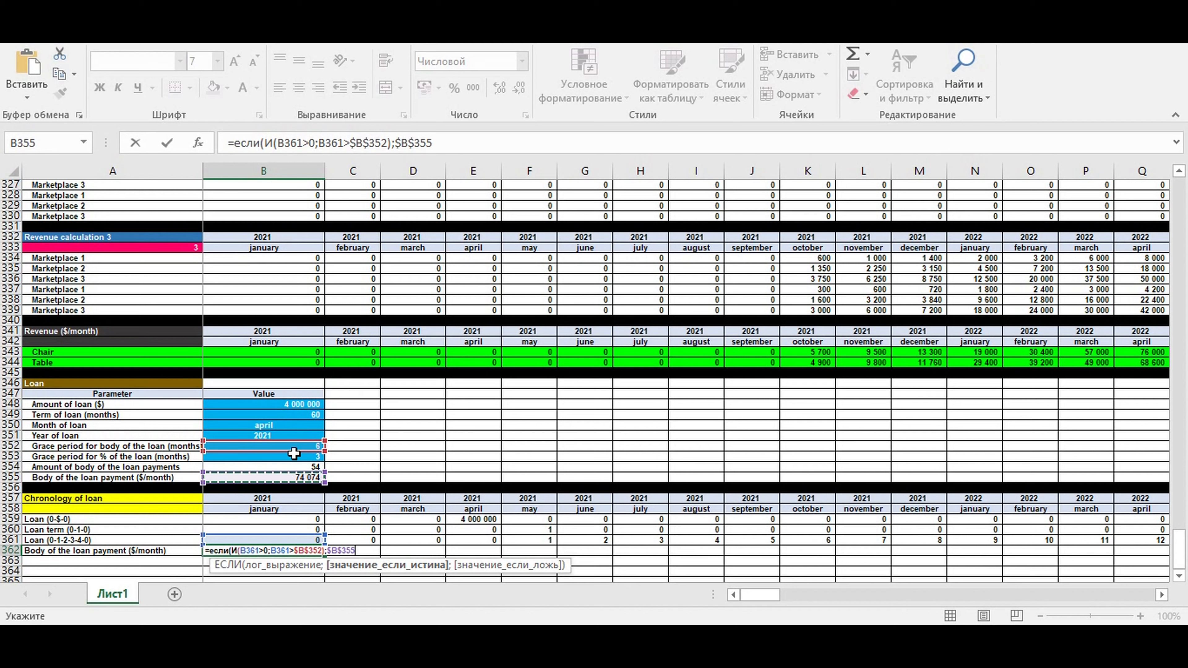
{"action": "type", "text": ";"}
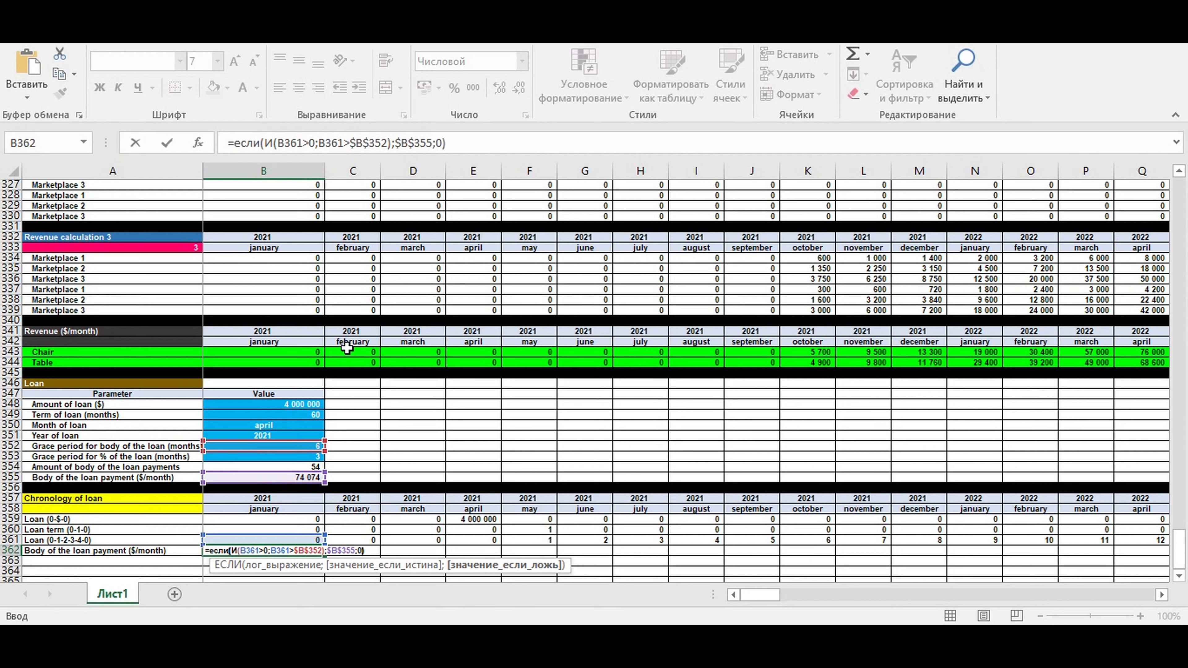
{"action": "type", "text": "0)"}
{"action": "left_click", "coordinate": [463, 139]}
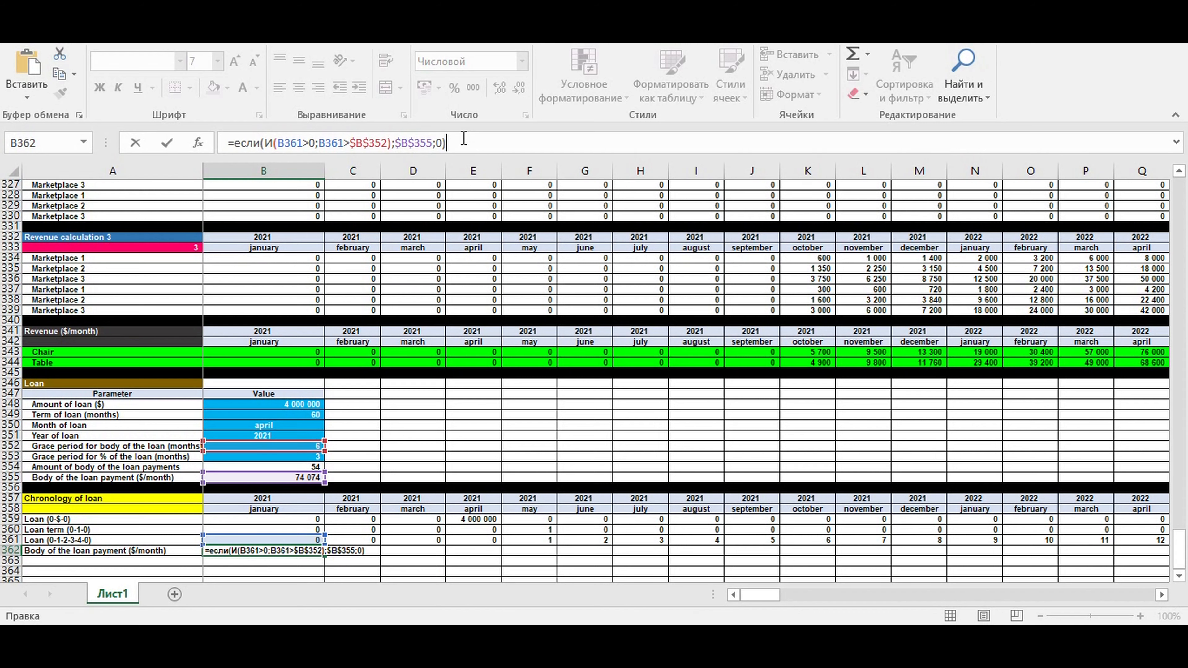
{"action": "key", "text": "ctrl+Return"}
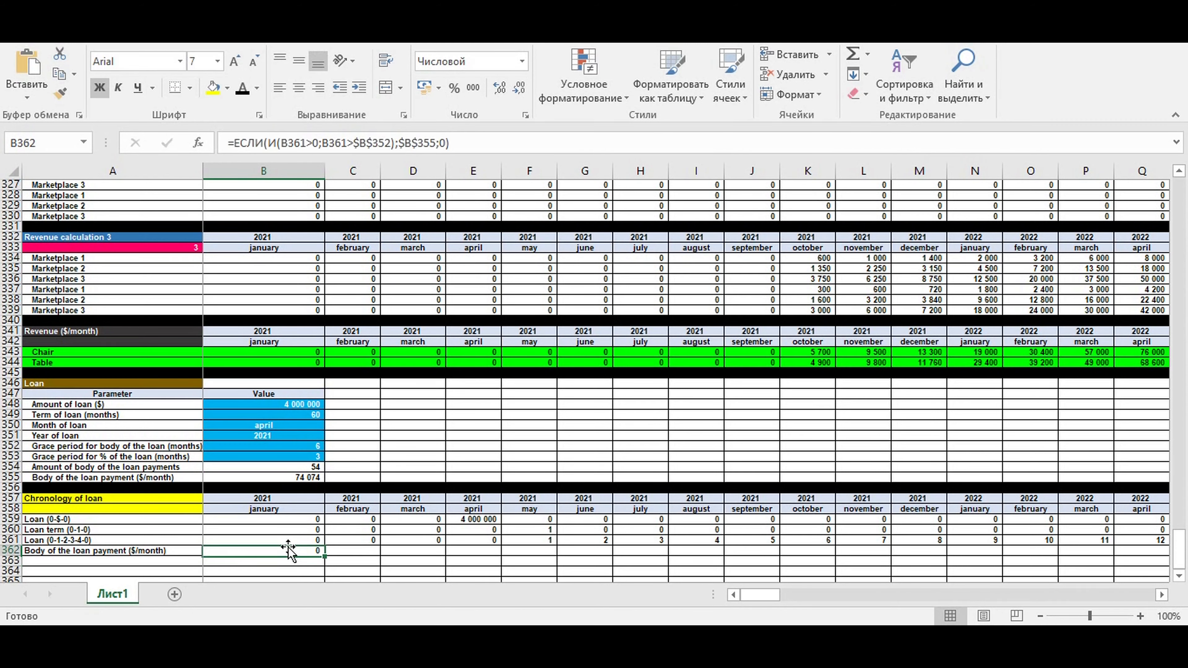
Fill the B362 payment formula through december 2021 and check its first payments against the month counter and body grace period
{"action": "left_click_drag", "start_coordinate": [325, 555], "coordinate": [968, 539]}
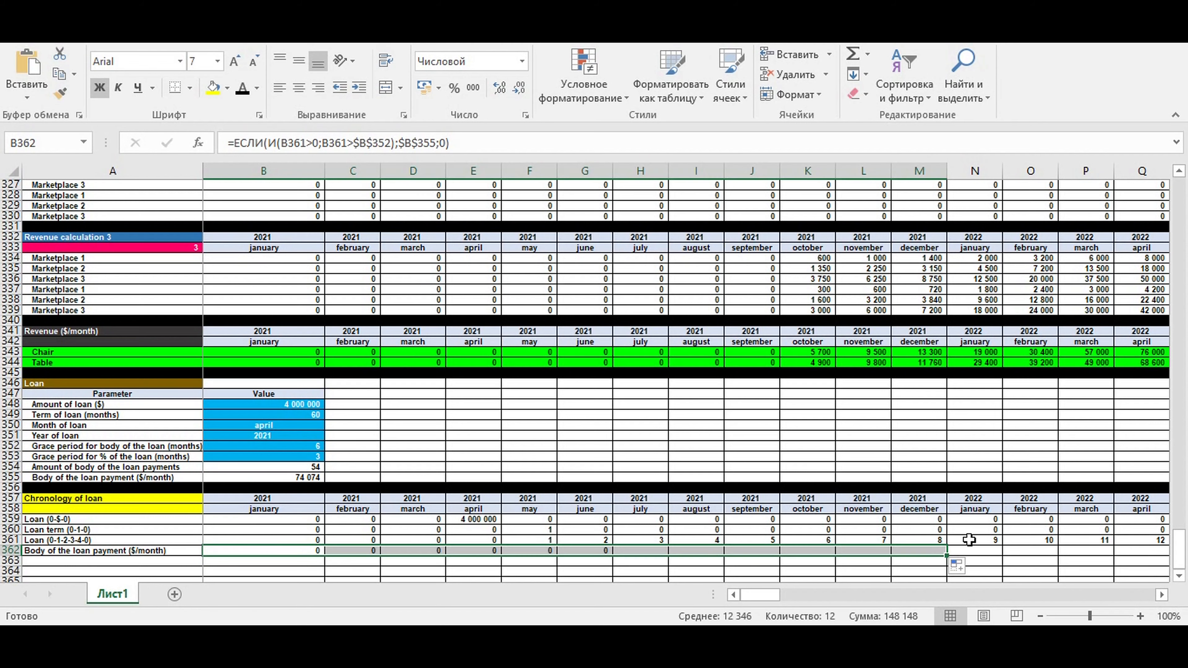
{"action": "left_click", "coordinate": [936, 519]}
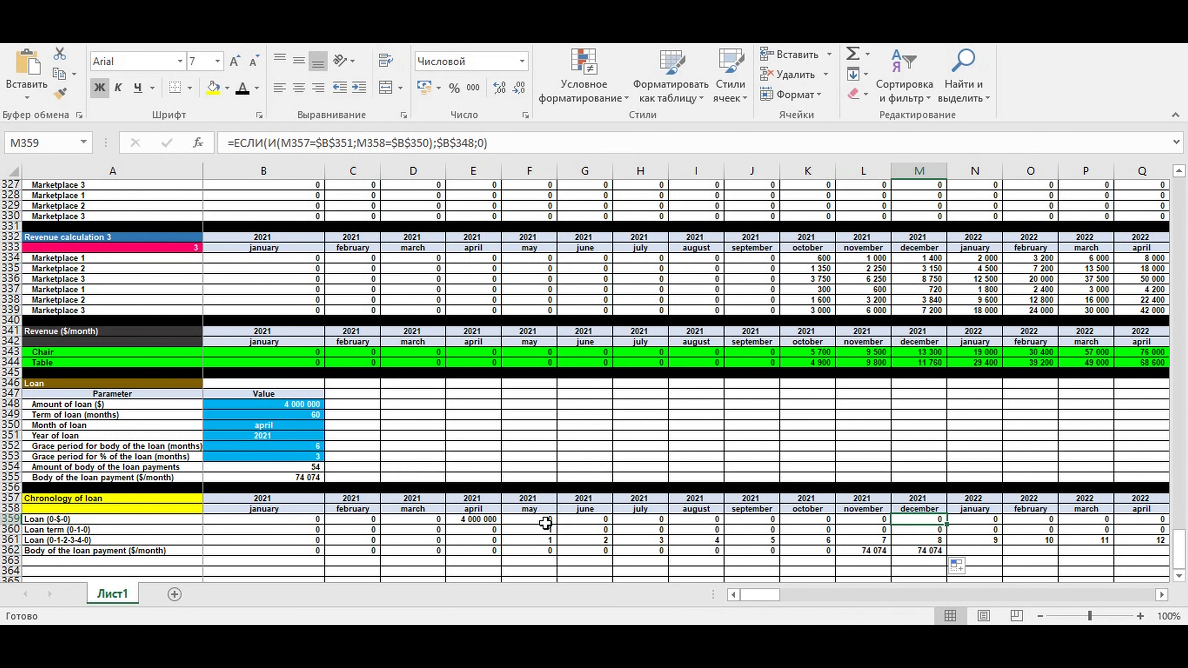
{"action": "left_click_drag", "start_coordinate": [536, 539], "coordinate": [821, 537]}
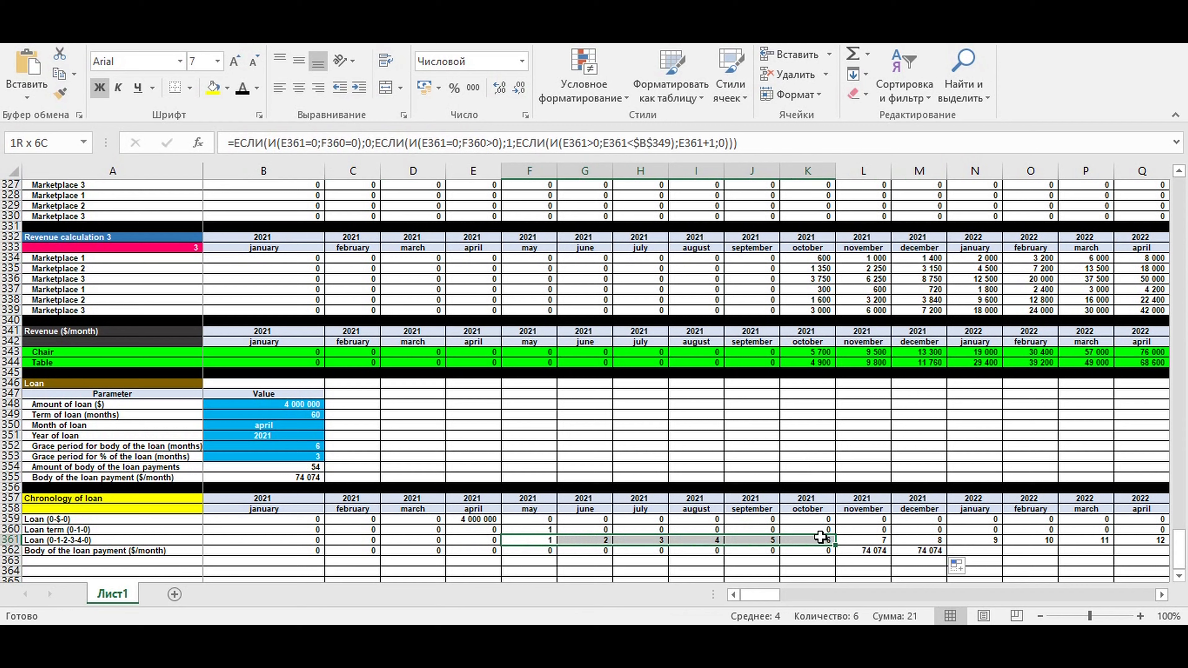
{"action": "left_click", "coordinate": [294, 445]}
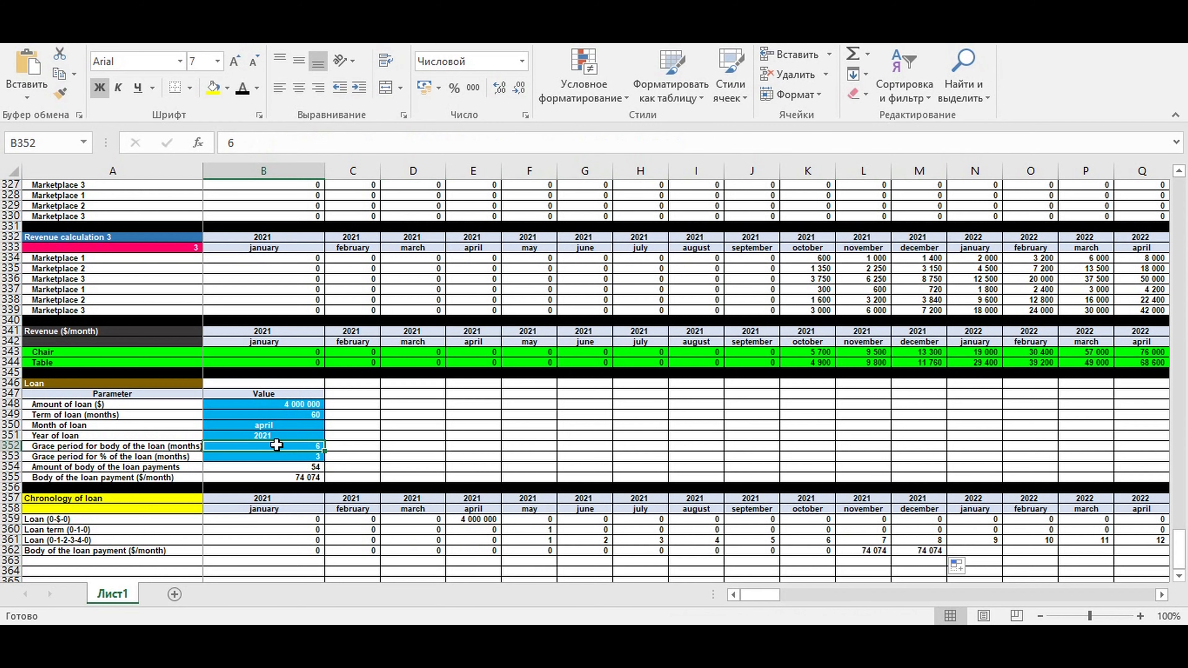
{"action": "left_click", "coordinate": [176, 448]}
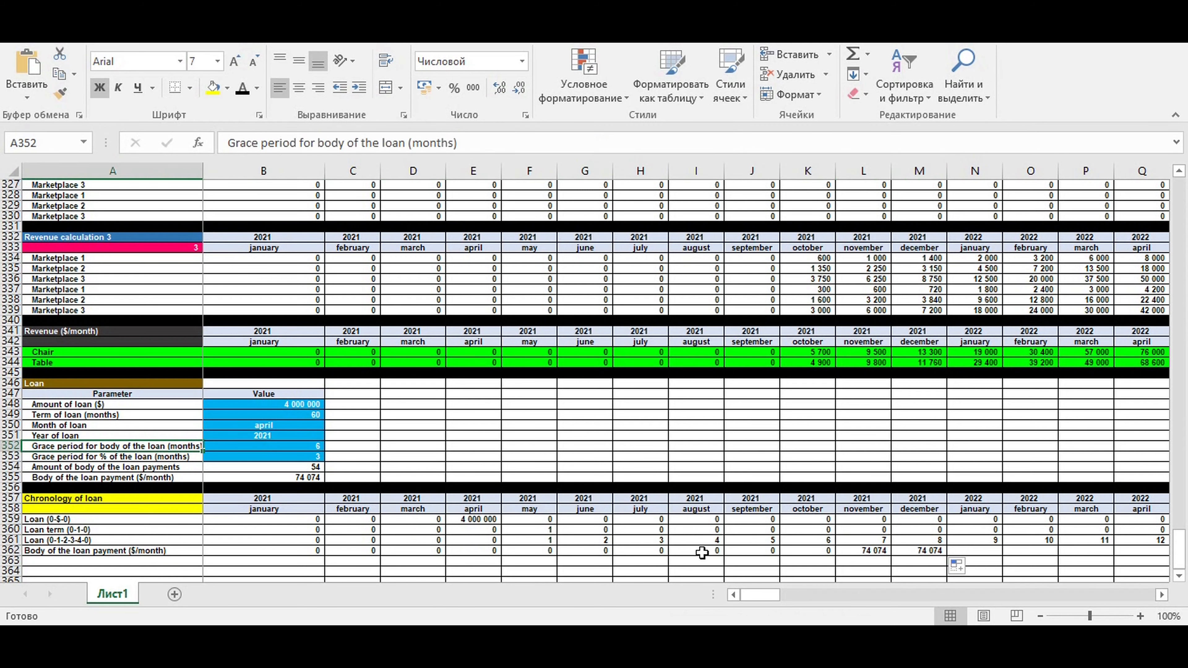
{"action": "left_click_drag", "start_coordinate": [533, 550], "coordinate": [905, 550]}
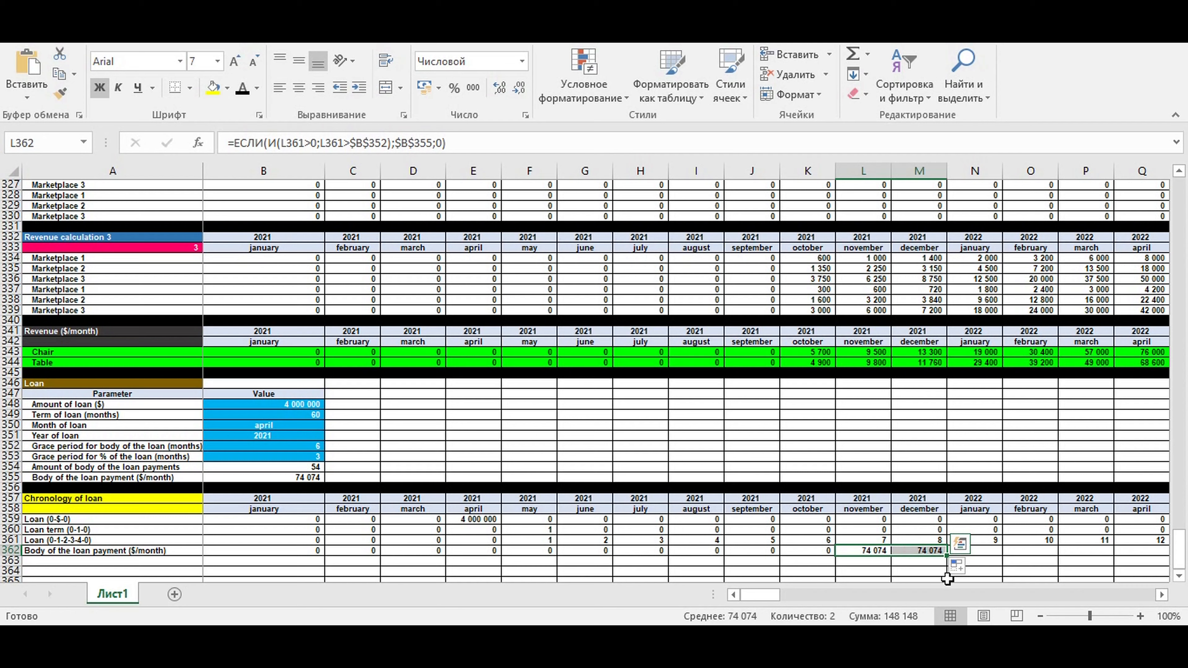
Extend the body payment formula along row 362 through december 2030, checking the cells where the loan term ends
{"action": "left_click", "coordinate": [914, 551]}
{"action": "left_click_drag", "start_coordinate": [948, 554], "coordinate": [603, 561]}
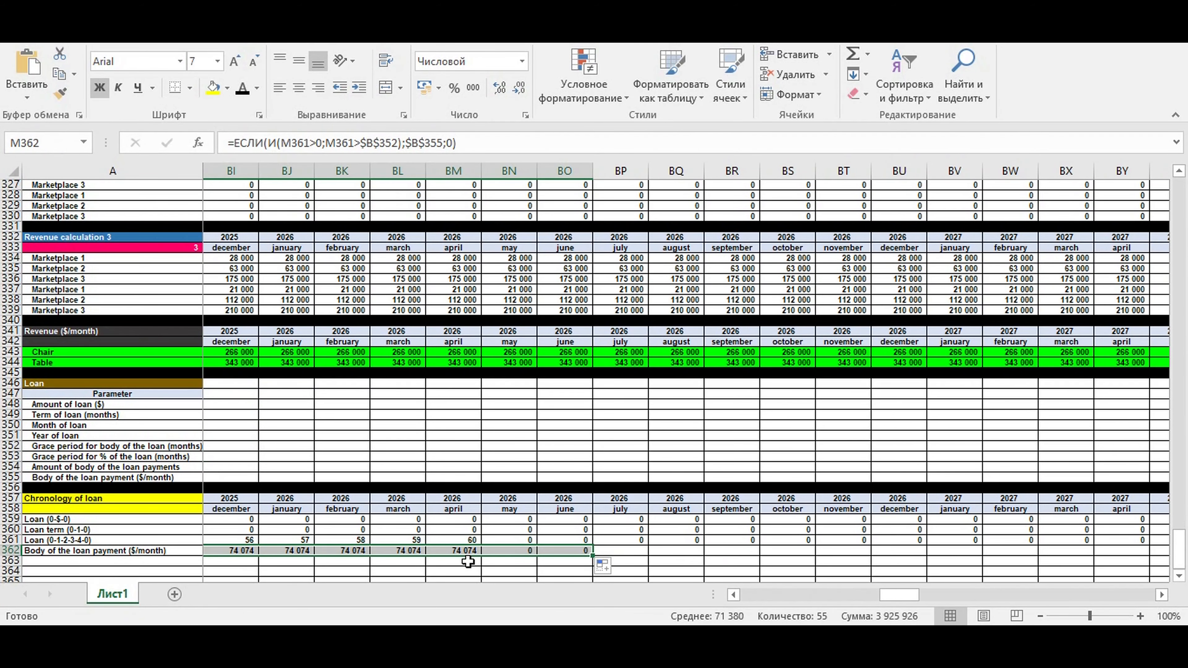
{"action": "left_click", "coordinate": [463, 551]}
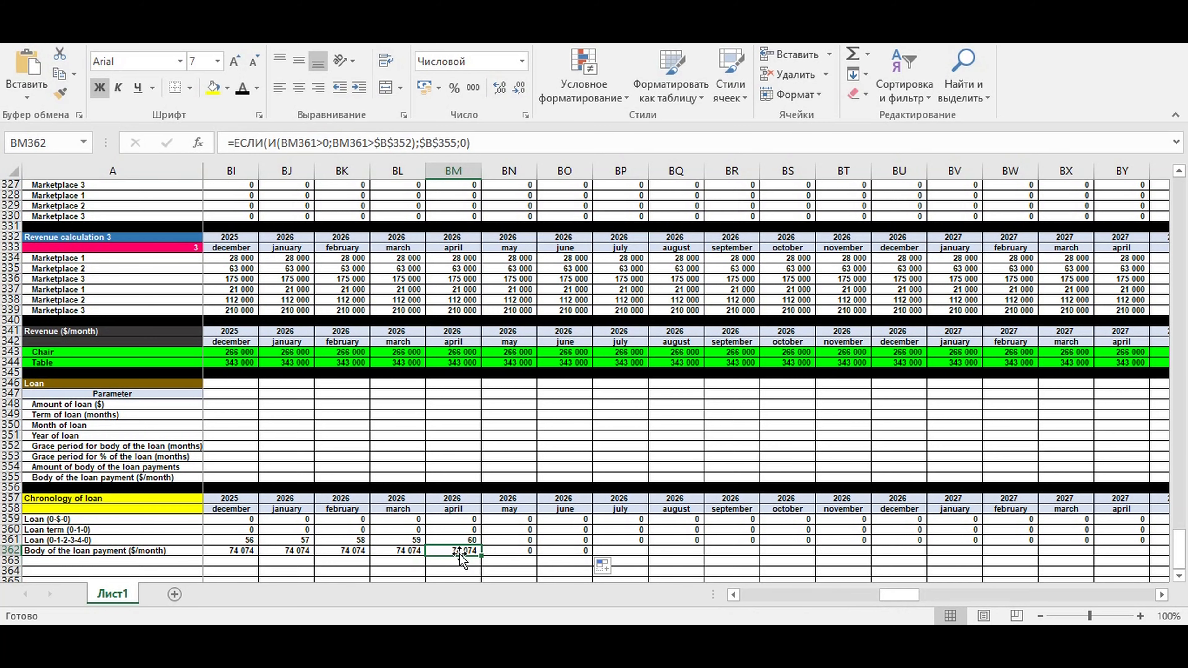
{"action": "left_click", "coordinate": [512, 550]}
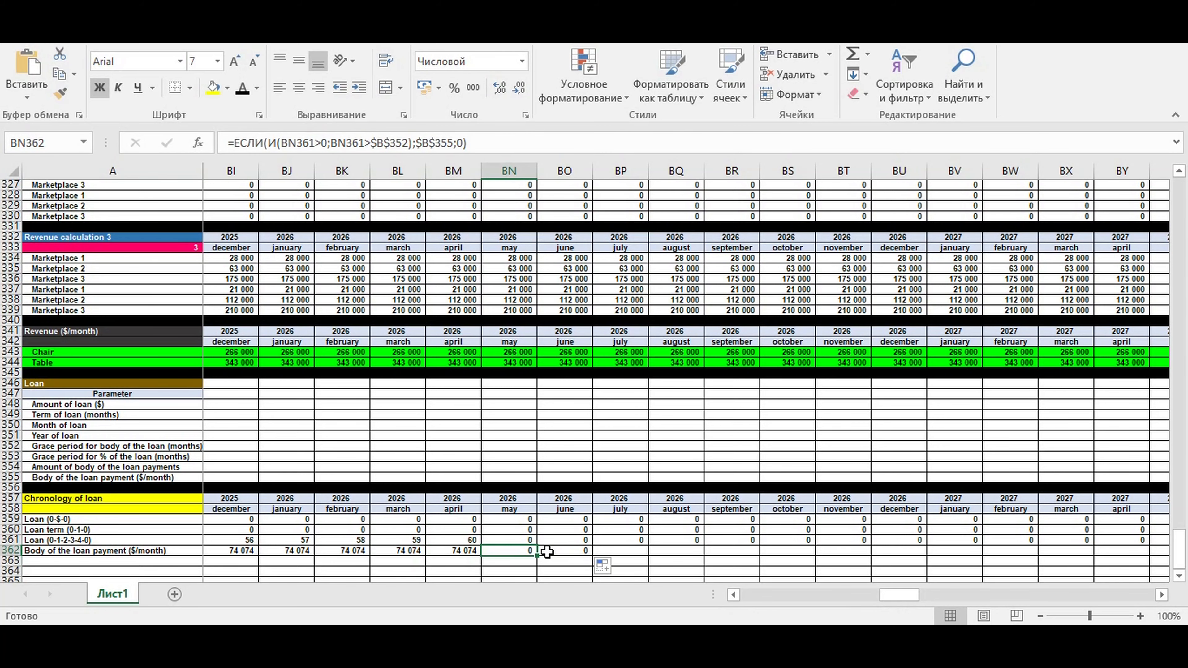
{"action": "left_click_drag", "start_coordinate": [537, 555], "coordinate": [1105, 563]}
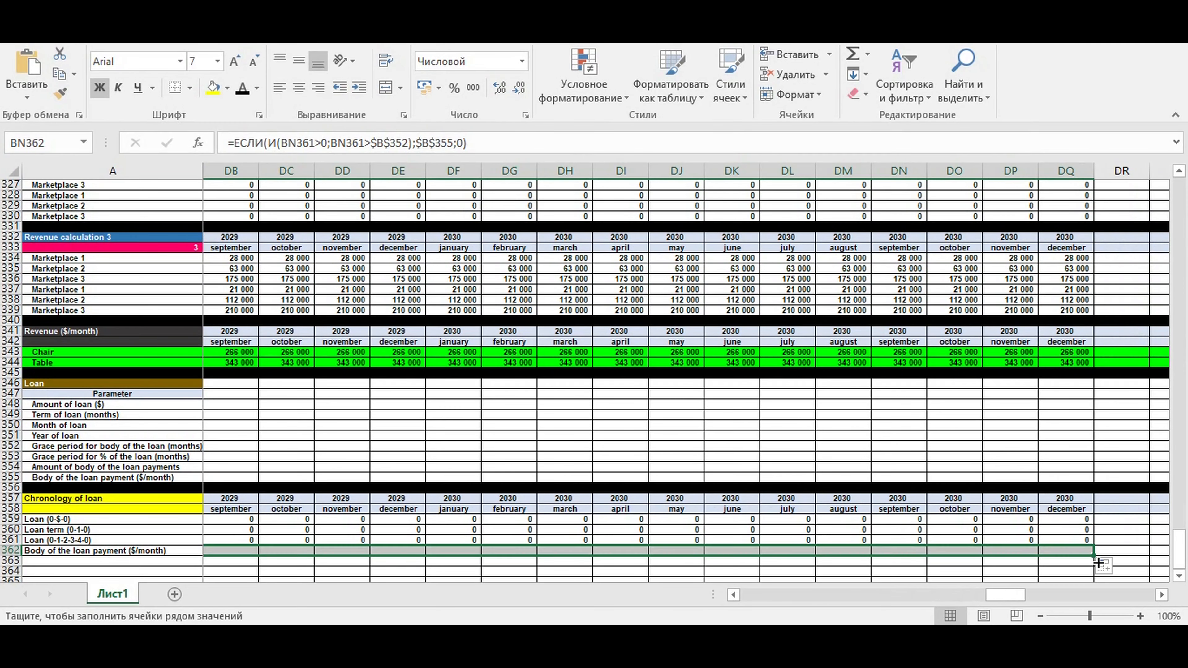
{"action": "left_click", "coordinate": [962, 487]}
Enter the row label "Debt base" in cell A363
{"action": "left_click_drag", "start_coordinate": [1005, 595], "coordinate": [761, 609]}
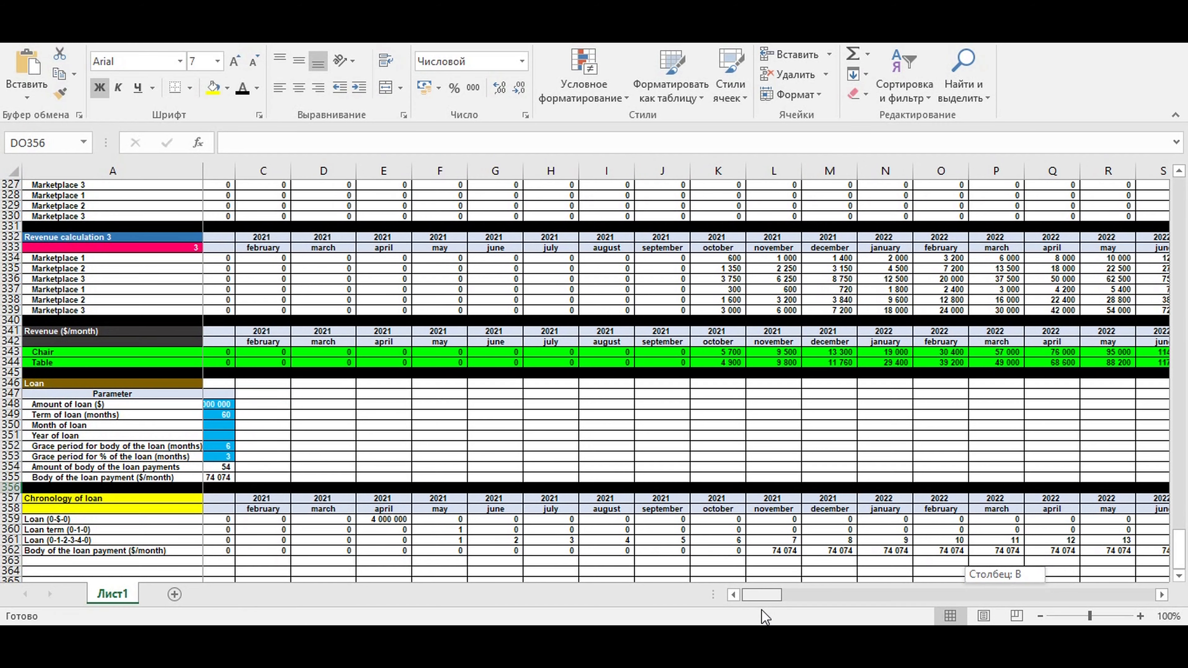
{"action": "left_click_drag", "start_coordinate": [764, 617], "coordinate": [762, 616]}
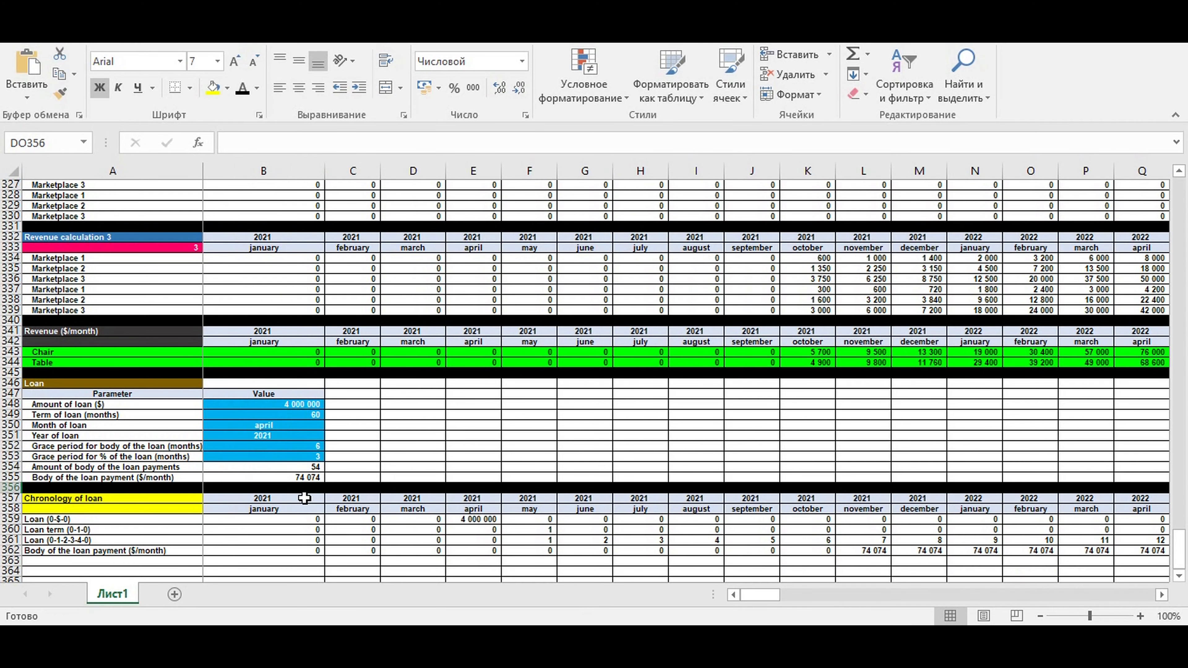
{"action": "left_click", "coordinate": [280, 467]}
{"action": "left_click", "coordinate": [57, 560]}
{"action": "scroll", "coordinate": [254, 527], "scroll_direction": "down", "scroll_amount": 3}
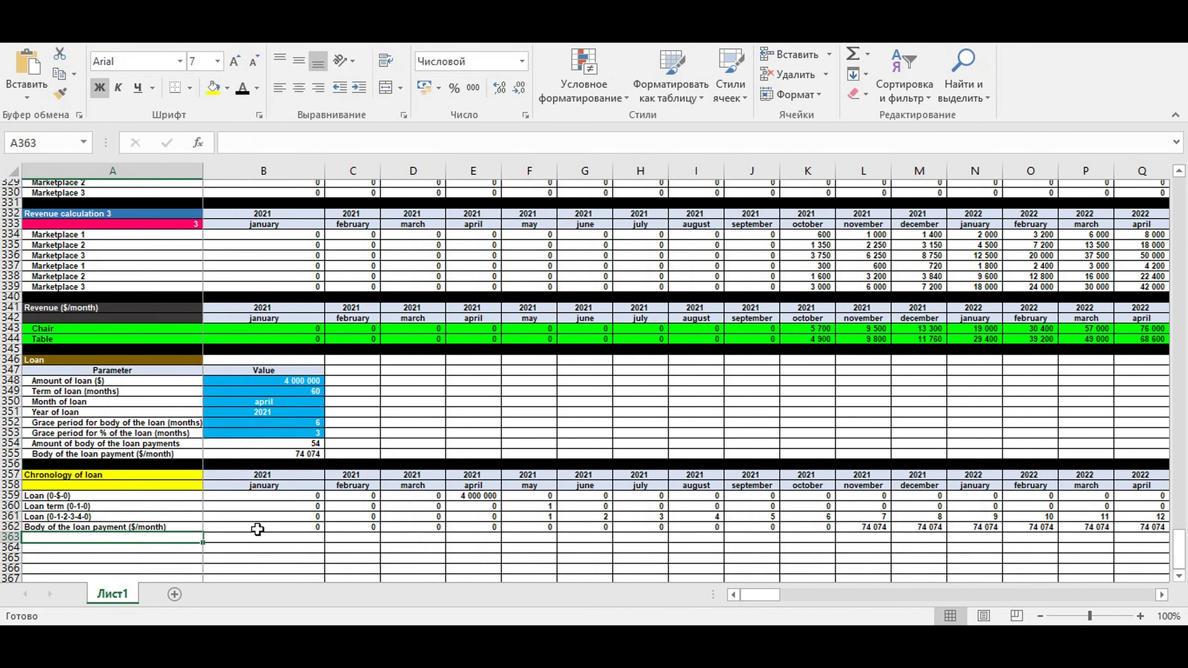
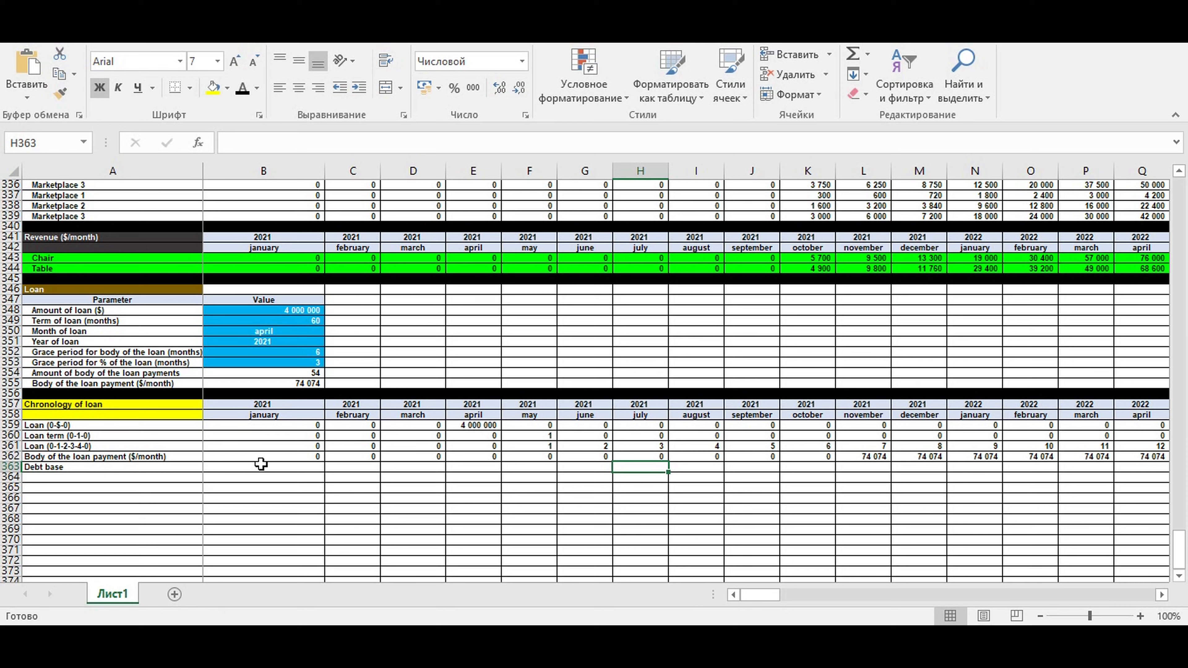
Set the january 2021 debt base in B363 to the loan amount with the formula =B359
{"action": "left_click", "coordinate": [261, 464]}
{"action": "type", "text": "="}
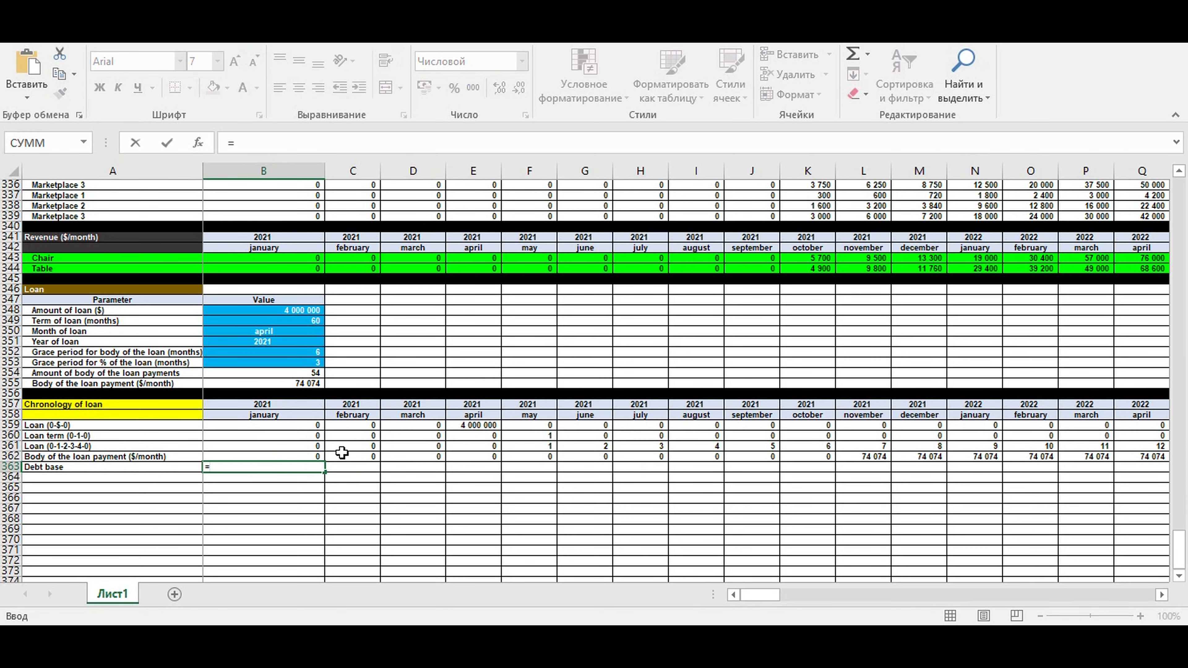
{"action": "left_click", "coordinate": [281, 423]}
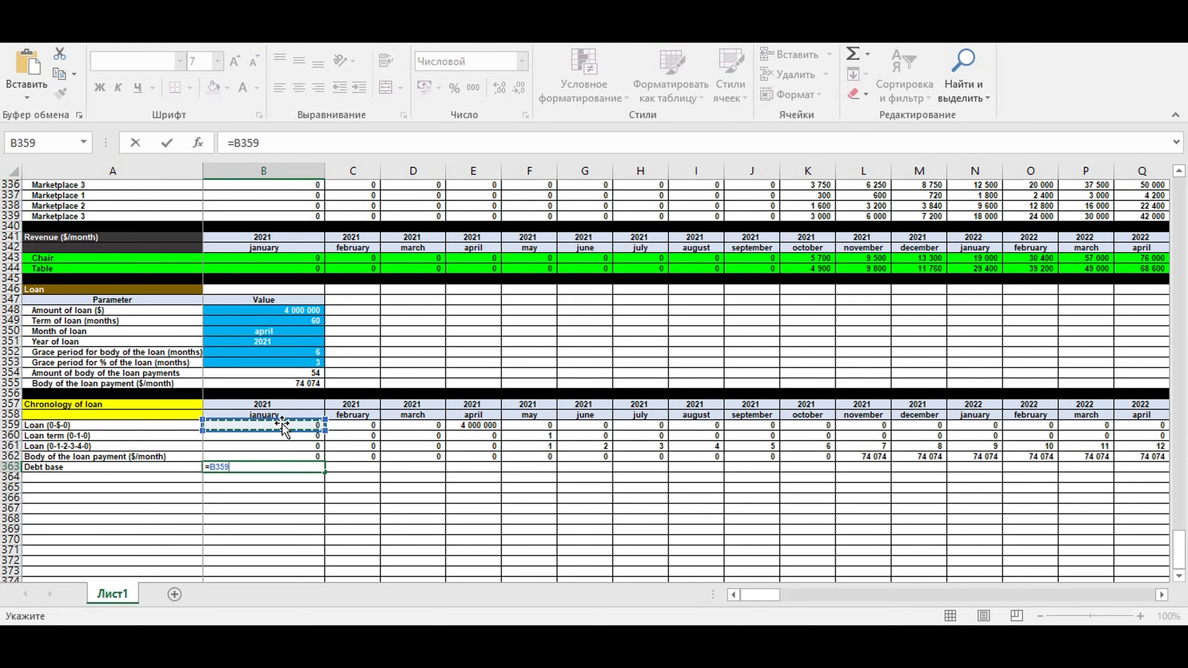
{"action": "key", "text": "Return"}
Enter the debt base formula =B363+C359-B362 in C363 and fill it along row 363 through april 2027
{"action": "left_click", "coordinate": [346, 468]}
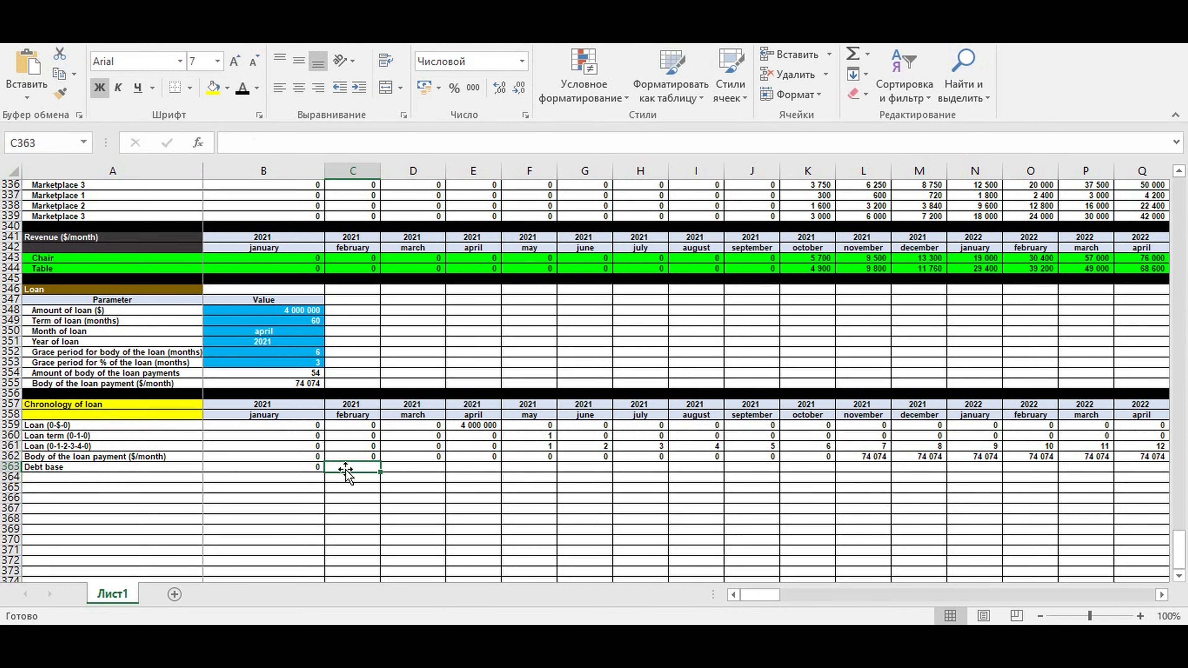
{"action": "type", "text": "="}
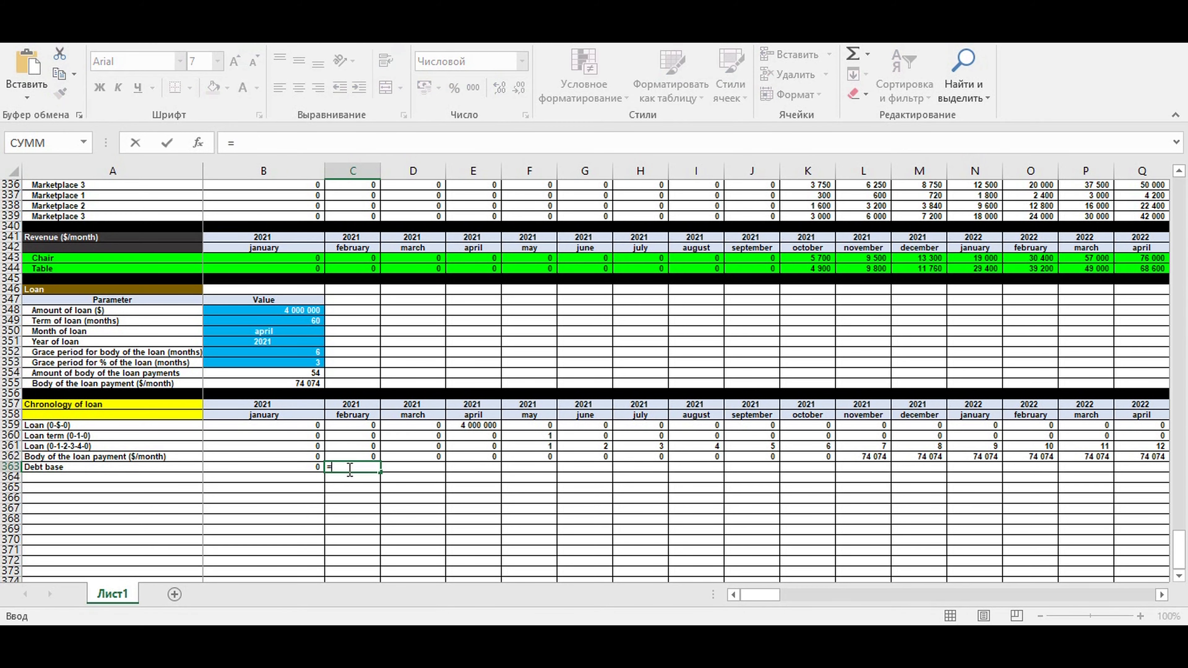
{"action": "left_click", "coordinate": [300, 467]}
{"action": "type", "text": "+"}
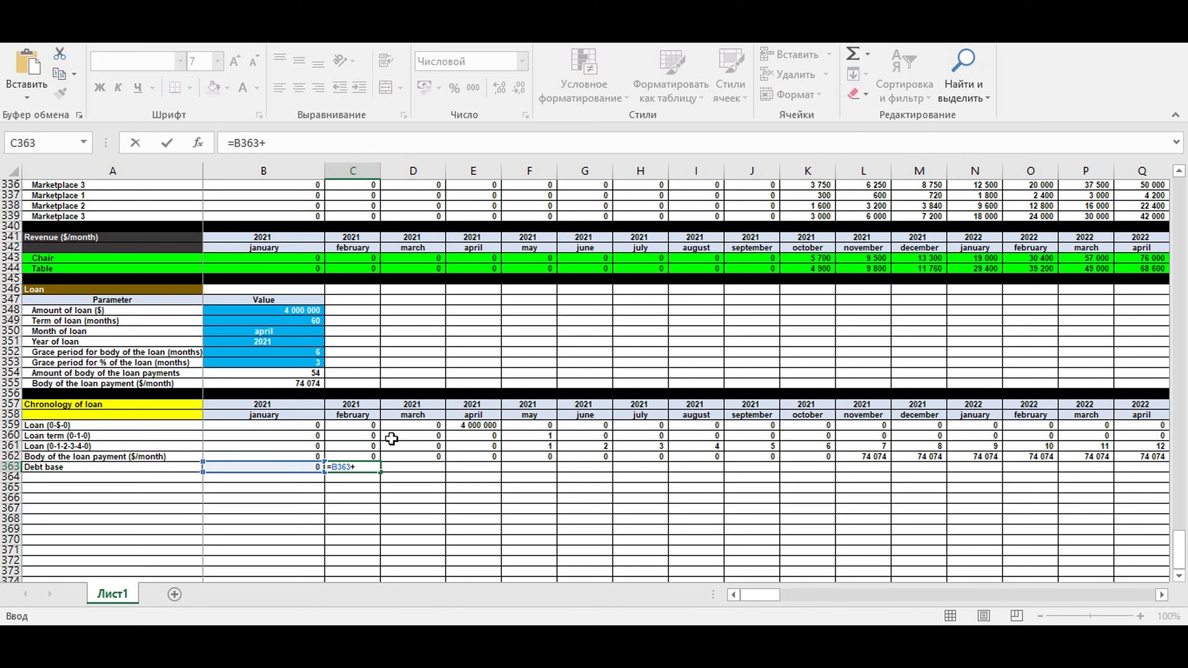
{"action": "left_click", "coordinate": [354, 425]}
{"action": "type", "text": "-"}
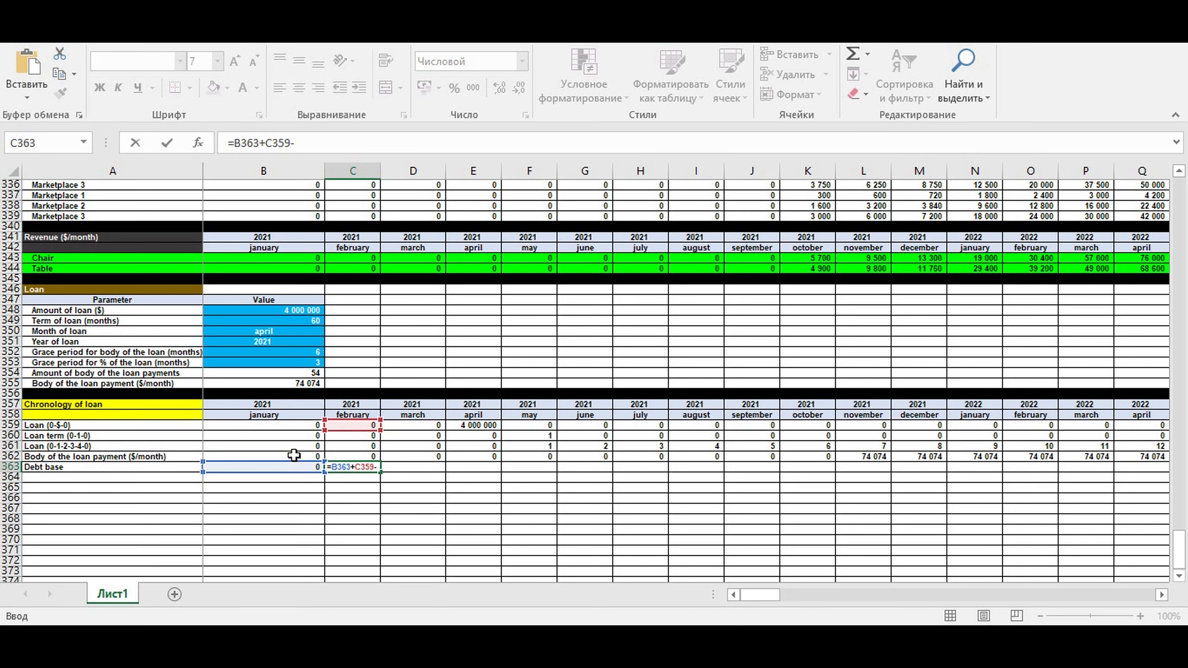
{"action": "left_click", "coordinate": [295, 456]}
{"action": "key", "text": "Return"}
{"action": "left_click", "coordinate": [356, 467]}
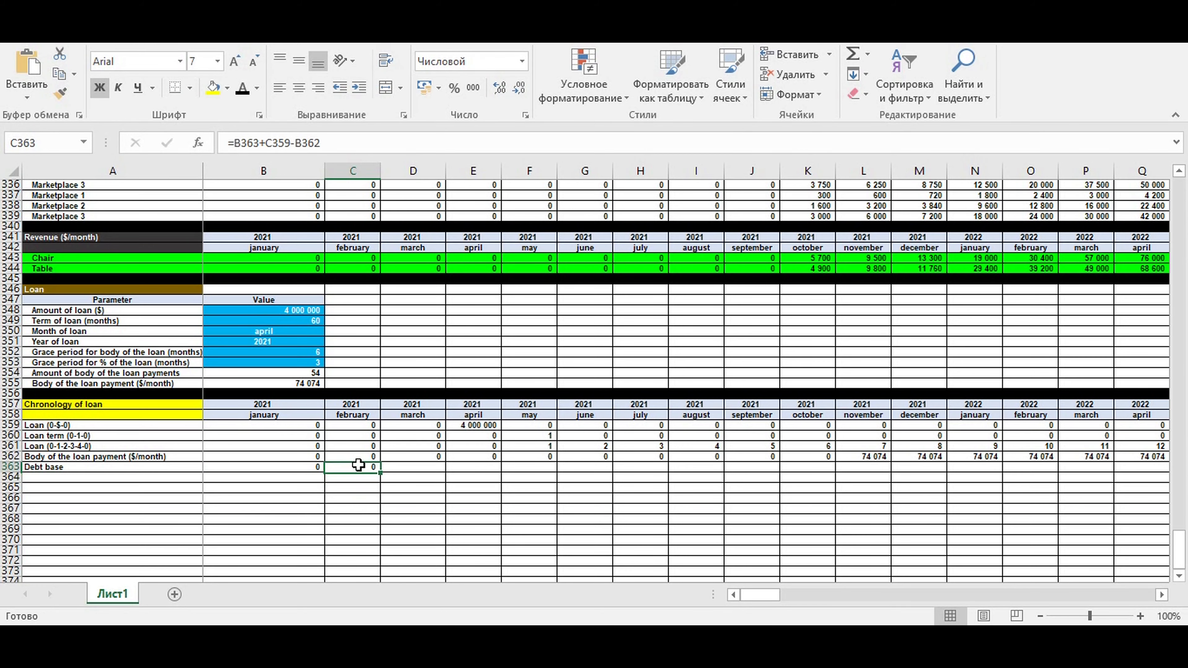
{"action": "left_click_drag", "start_coordinate": [380, 472], "coordinate": [1084, 468]}
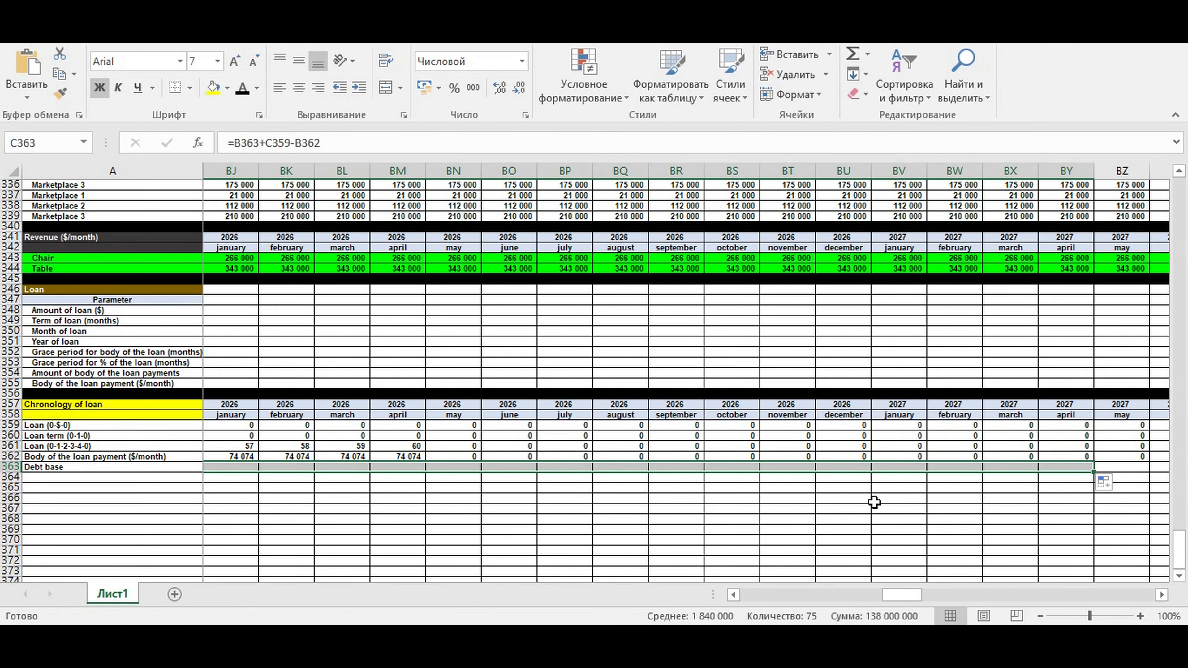
Rewrite the debt base formula in C363 to return 0 for negative results: =ЕСЛИ(B363+C359-B362<0;0;B363+C359-B362)
{"action": "left_click", "coordinate": [616, 507]}
{"action": "left_click", "coordinate": [418, 466]}
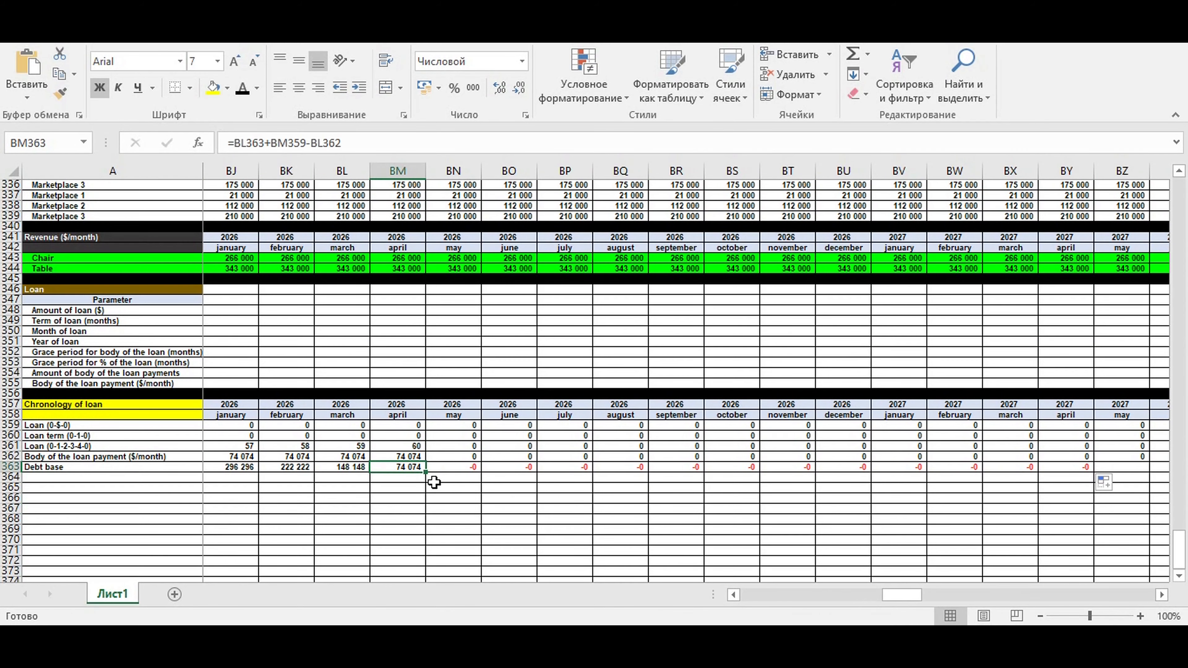
{"action": "left_click_drag", "start_coordinate": [879, 600], "coordinate": [692, 603]}
{"action": "left_click", "coordinate": [291, 468]}
{"action": "left_click", "coordinate": [342, 468]}
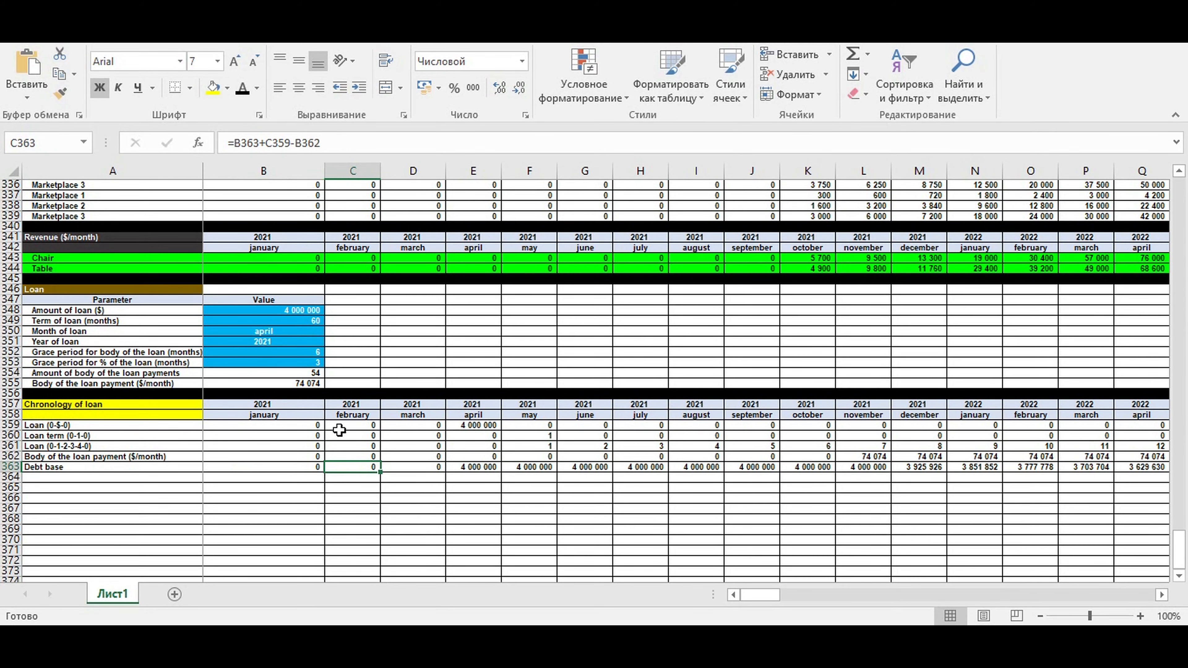
{"action": "left_click", "coordinate": [239, 142]}
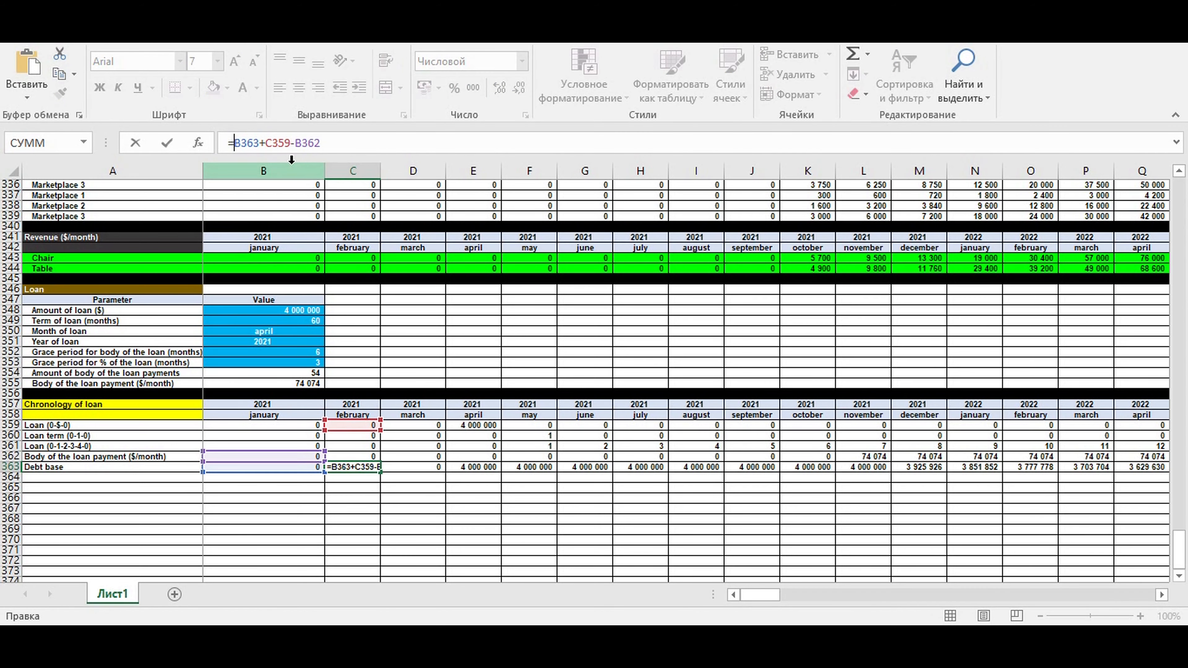
{"action": "type", "text": "если("}
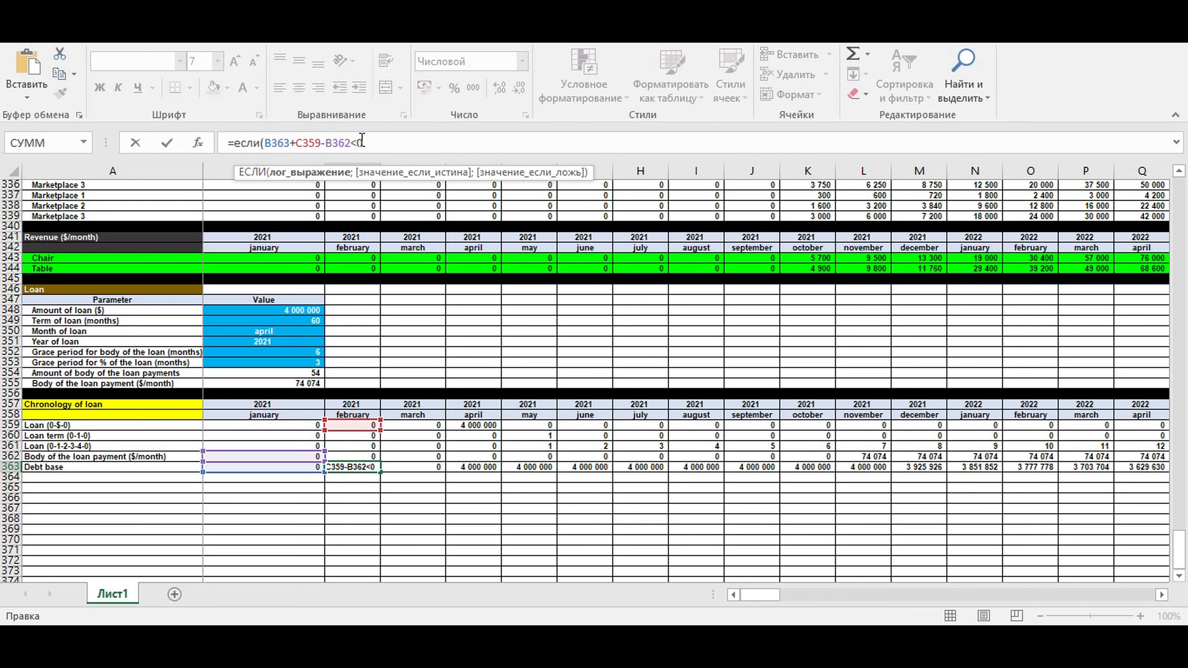
{"action": "type", "text": ";0;"}
{"action": "left_click_drag", "start_coordinate": [266, 144], "coordinate": [351, 144]}
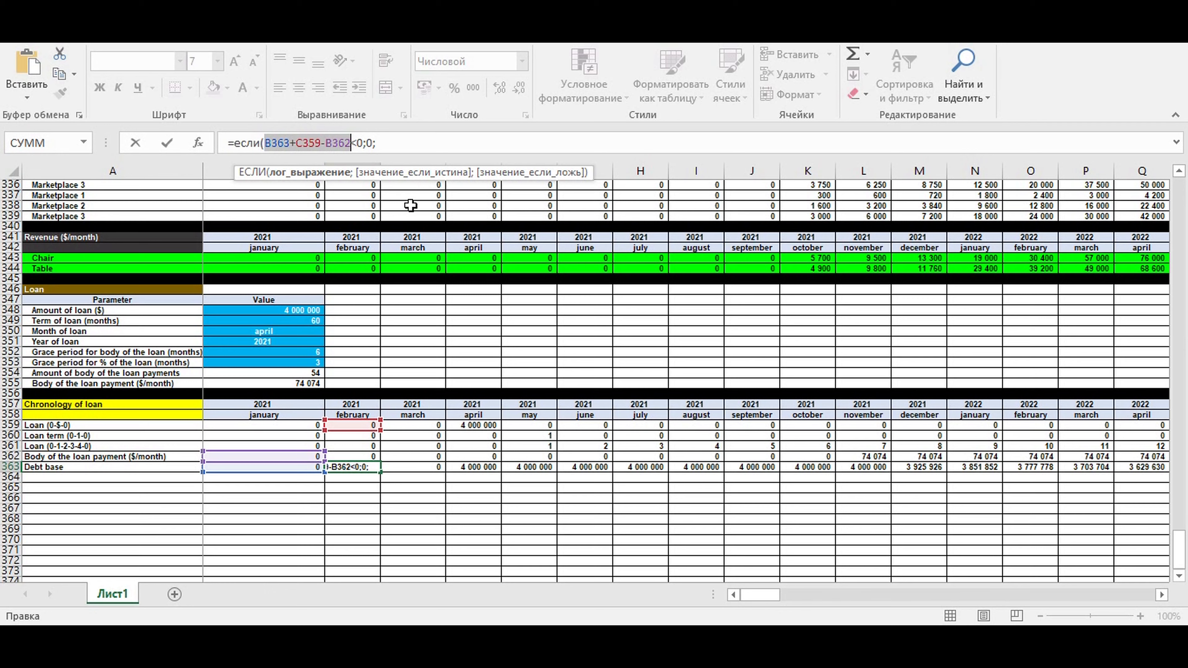
{"action": "key", "text": "ctrl+c"}
{"action": "left_click", "coordinate": [393, 143]}
{"action": "key", "text": "ctrl+v"}
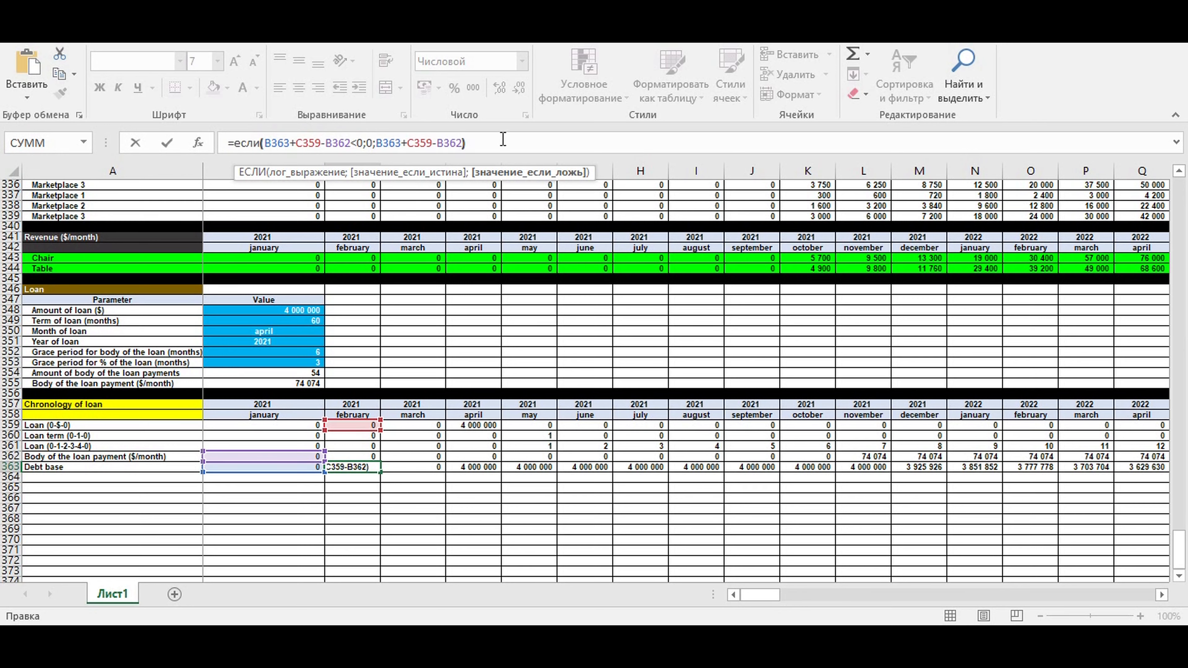
{"action": "type", "text": ")"}
{"action": "key", "text": "Return"}
Fill the debt base formula from C363 along row 363 and check the months from april 2021 through april 2026
{"action": "left_click", "coordinate": [363, 465]}
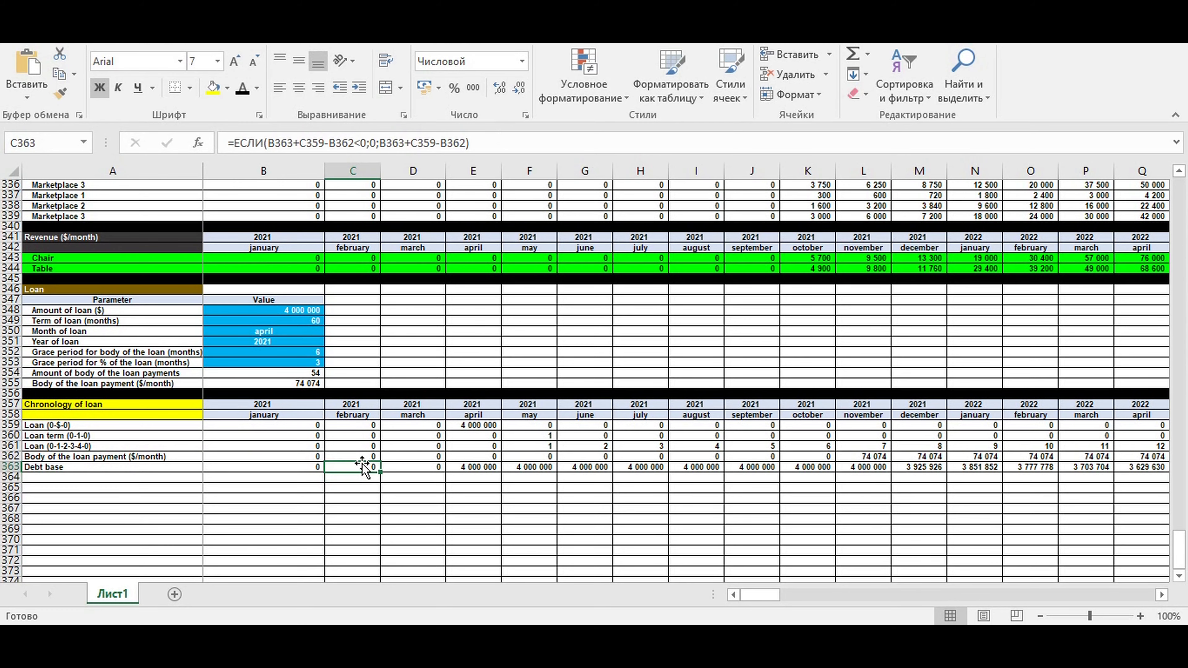
{"action": "left_click_drag", "start_coordinate": [380, 471], "coordinate": [1088, 481]}
{"action": "left_click_drag", "start_coordinate": [994, 602], "coordinate": [739, 615]}
{"action": "left_click", "coordinate": [477, 486]}
{"action": "left_click_drag", "start_coordinate": [480, 470], "coordinate": [1051, 463]}
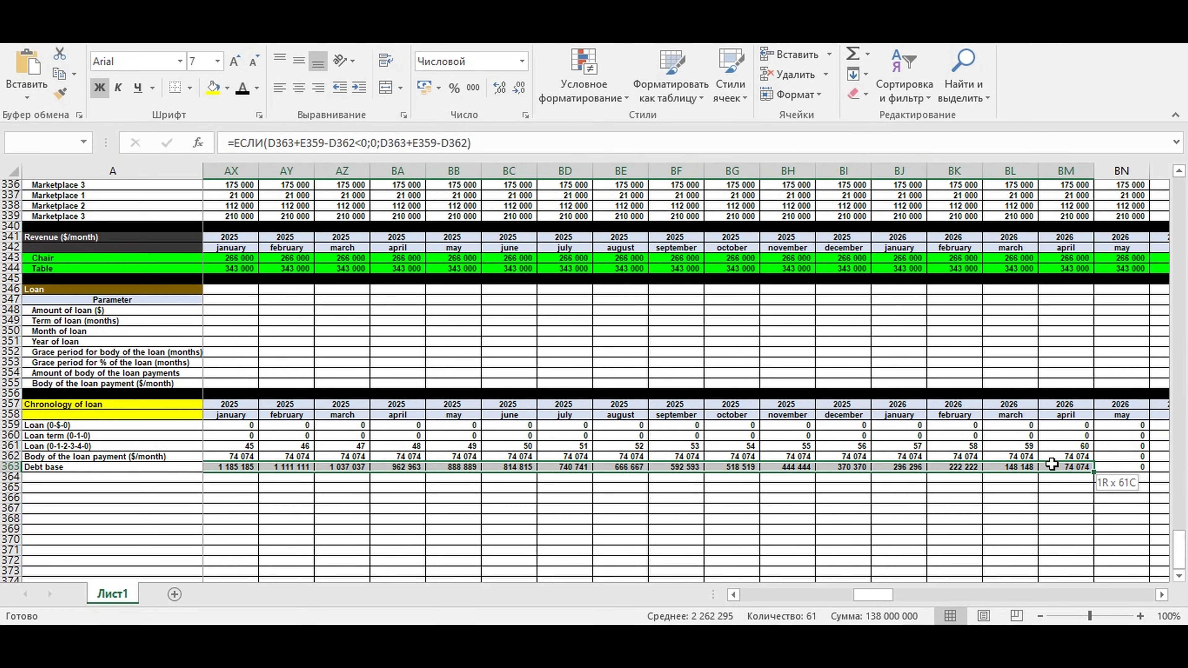
{"action": "left_click", "coordinate": [898, 518]}
{"action": "left_click_drag", "start_coordinate": [872, 595], "coordinate": [760, 594]}
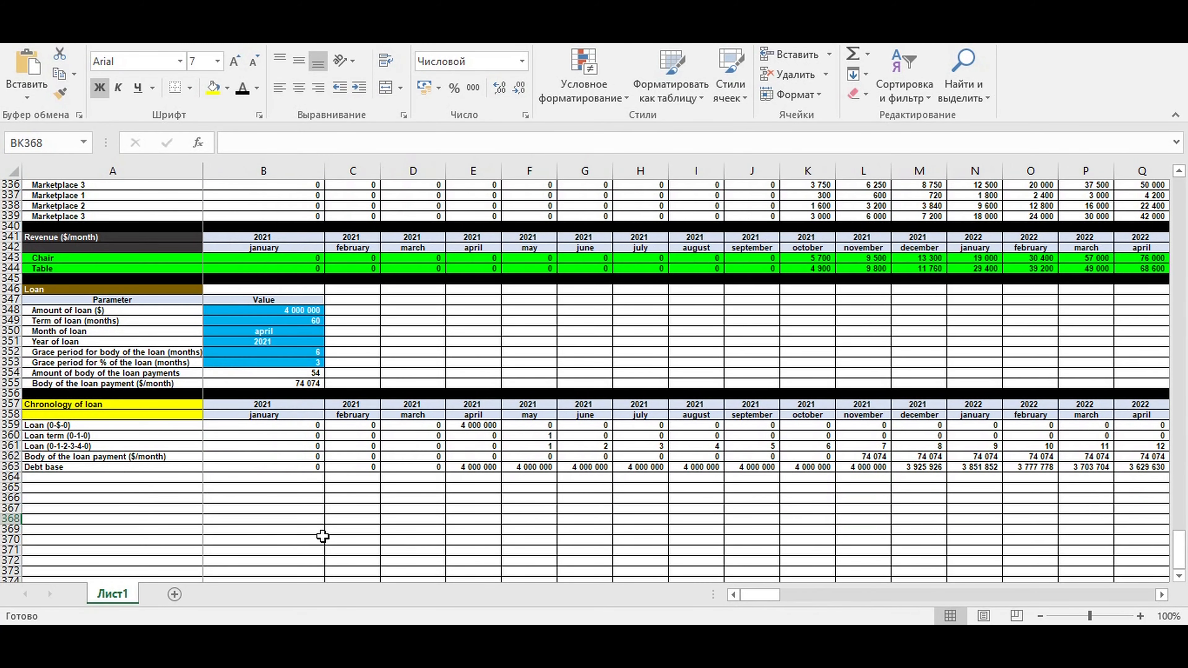
Enter the row label "% payment ($/month)" in cell A364
{"action": "left_click", "coordinate": [119, 495]}
{"action": "left_click", "coordinate": [48, 475]}
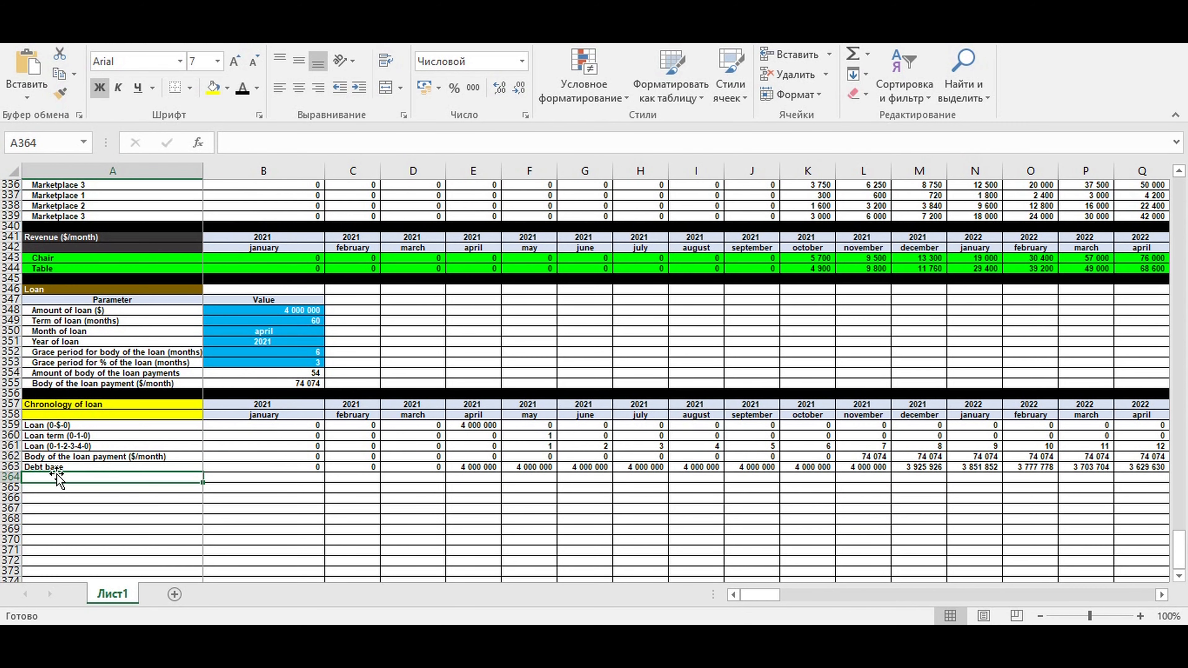
{"action": "type", "text": "%"}
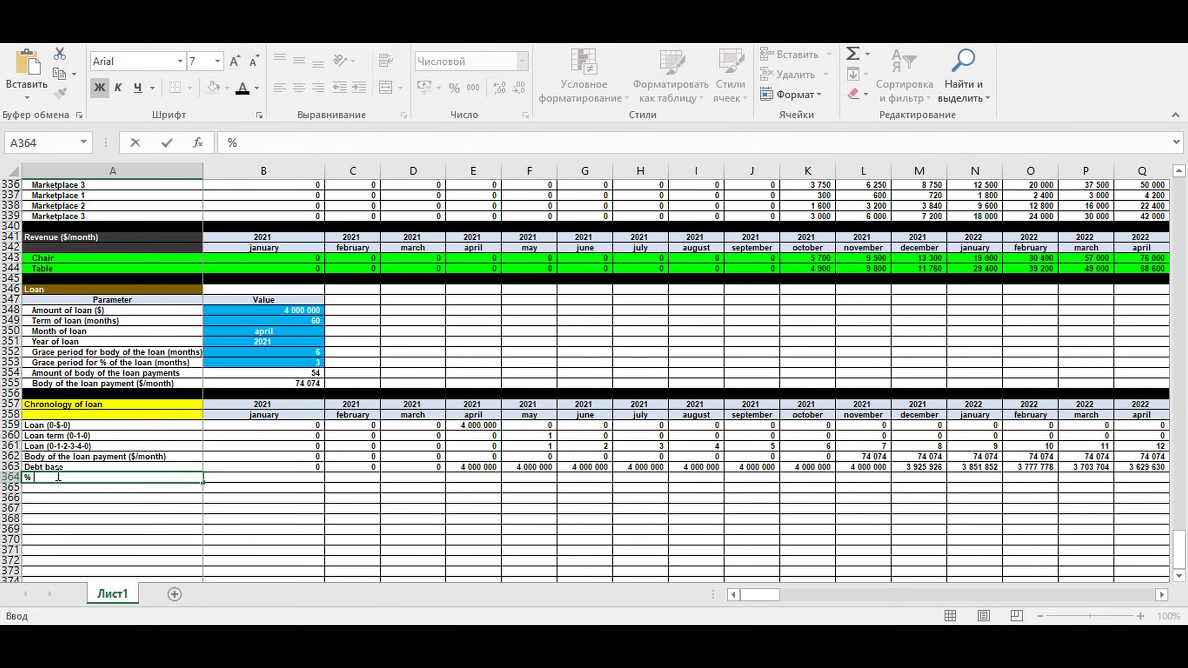
{"action": "type", "text": " payment ($/"}
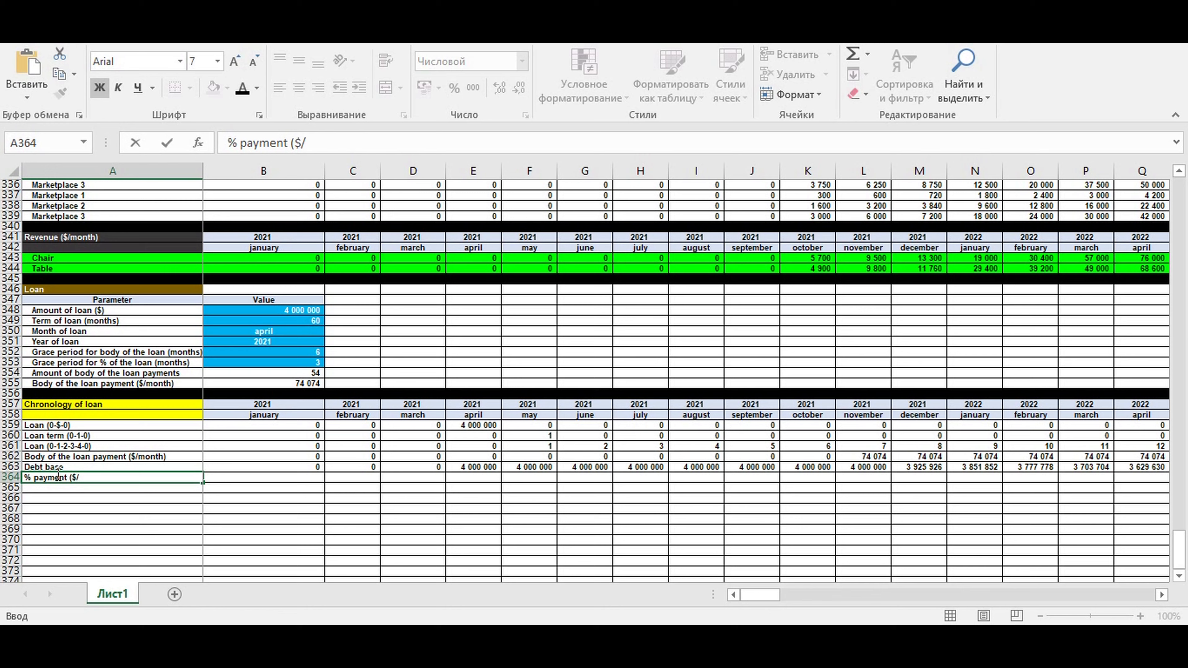
{"action": "type", "text": "th"}
{"action": "key", "text": "Return"}
Begin the % payment formula in B364 with ЕСЛИ and a nested И whose first condition is B361>0
{"action": "key", "text": "Up"}
{"action": "key", "text": "Right"}
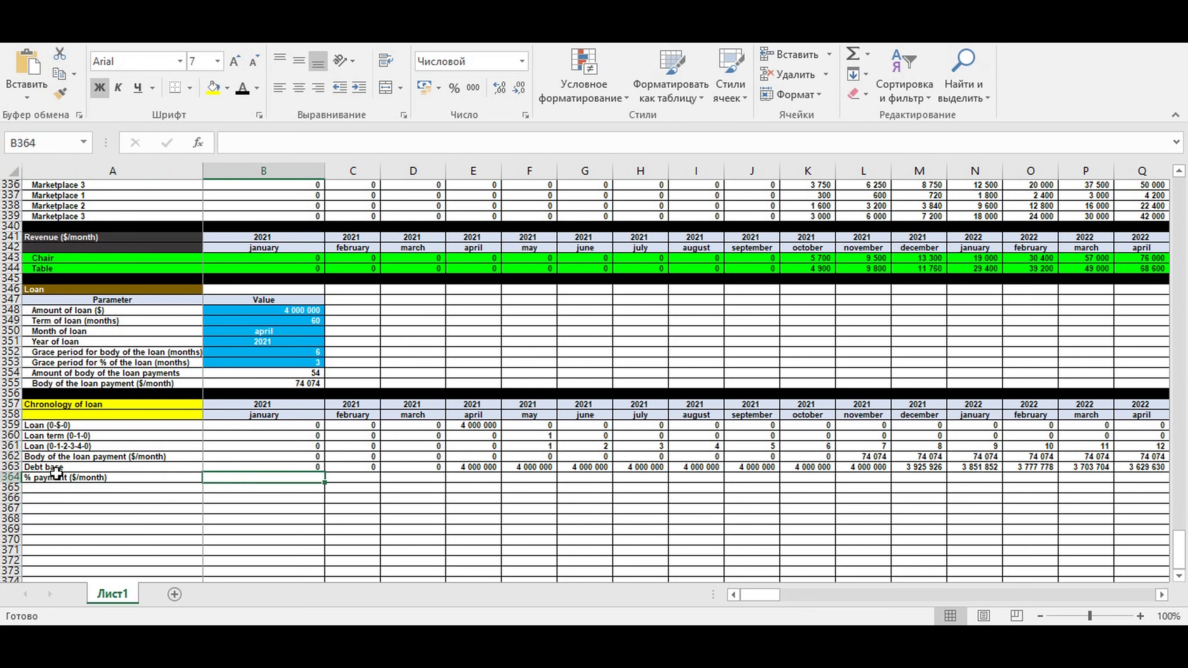
{"action": "type", "text": "=tck"}
{"action": "key", "text": "BackSpace"}
{"action": "key", "text": "BackSpace"}
{"action": "key", "text": "BackSpace"}
{"action": "key", "text": "BackSpace"}
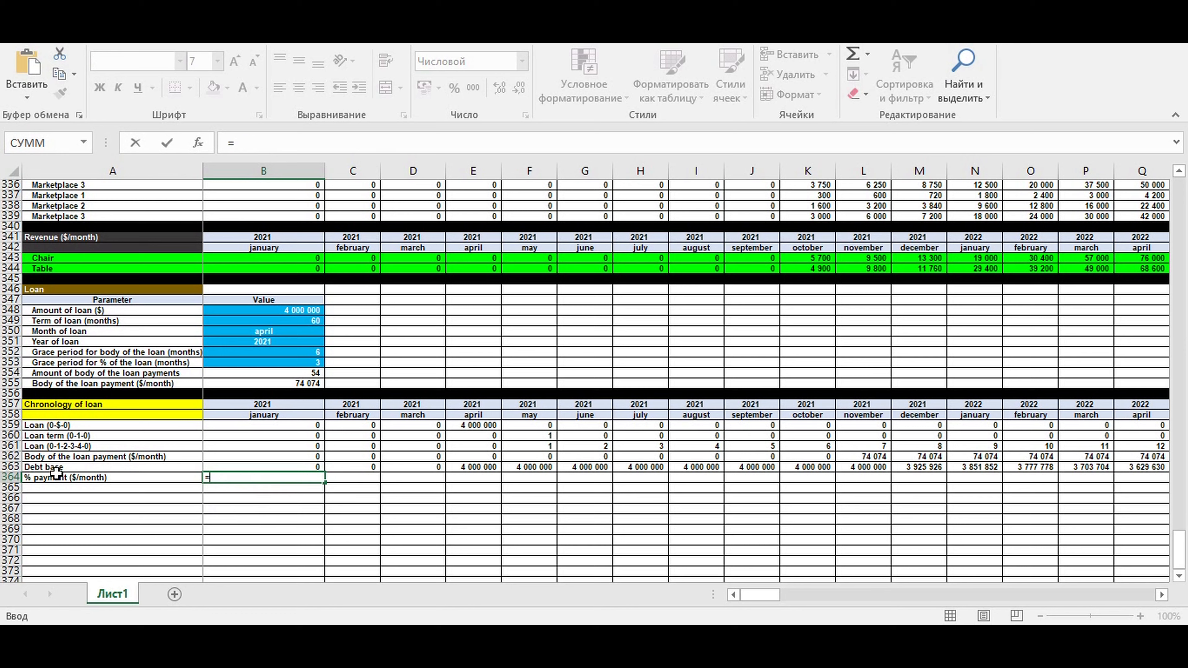
{"action": "type", "text": "e"}
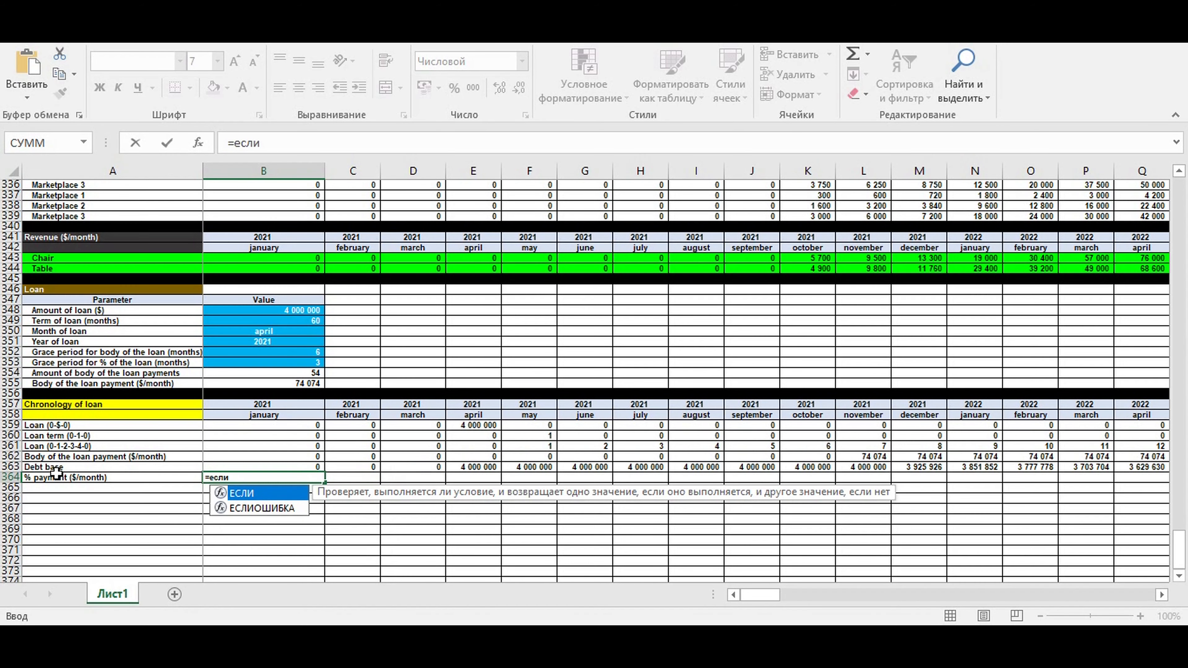
{"action": "type", "text": "(И("}
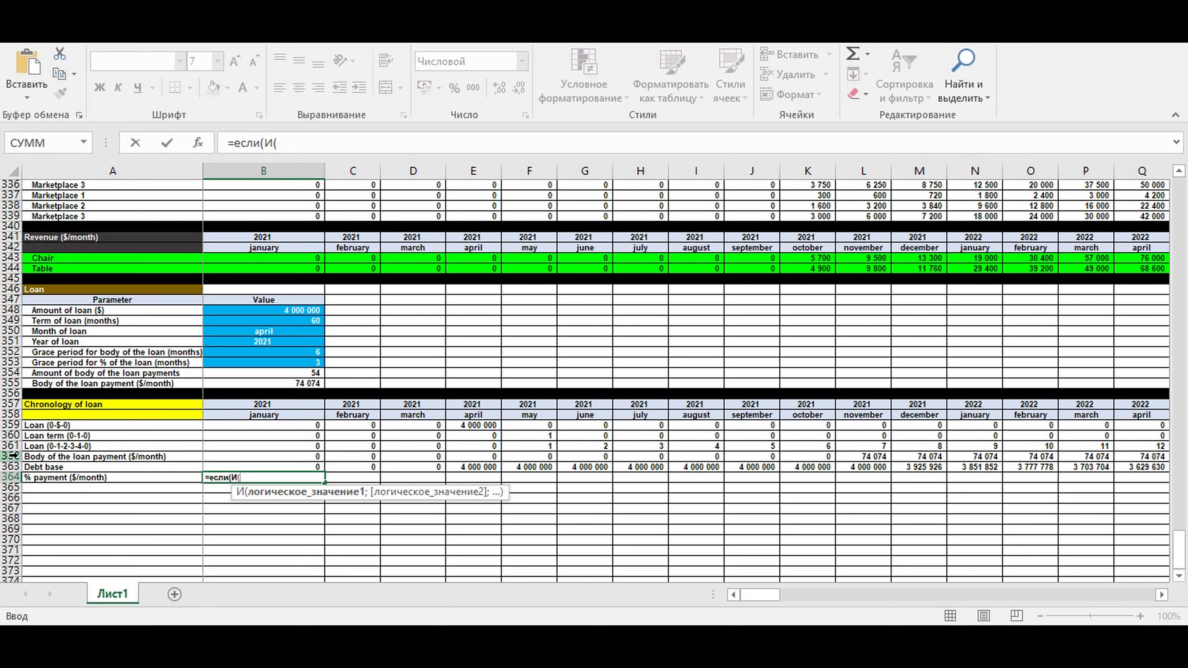
{"action": "left_click", "coordinate": [229, 444]}
{"action": "type", "text": ">"}
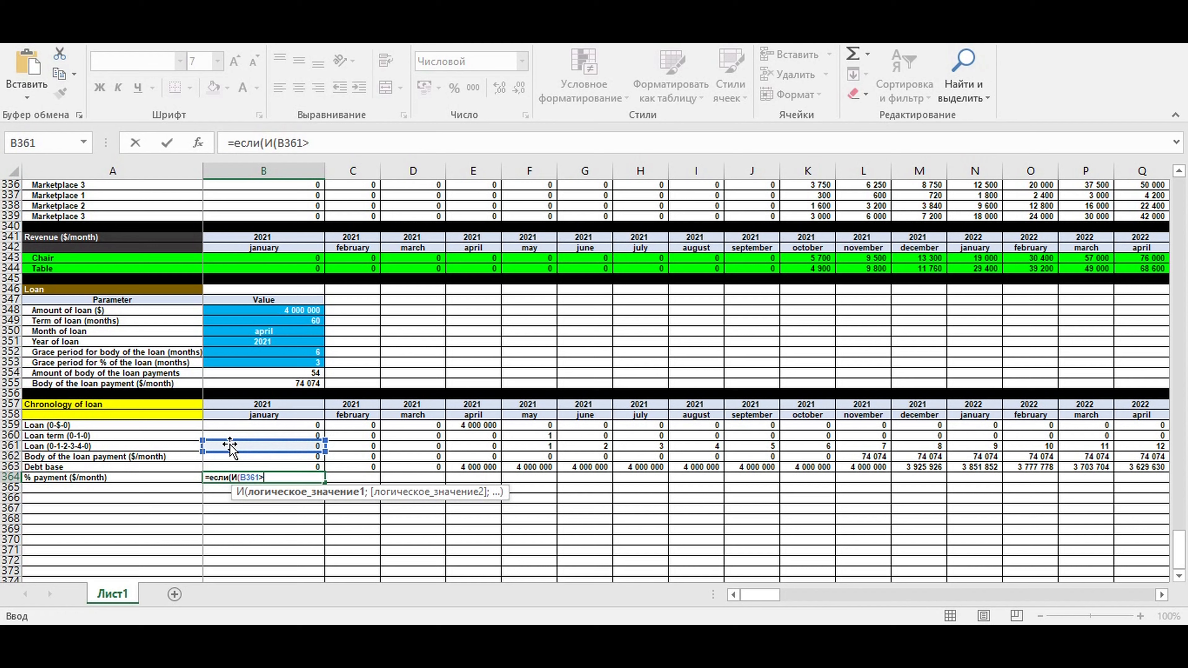
{"action": "type", "text": "0;"}
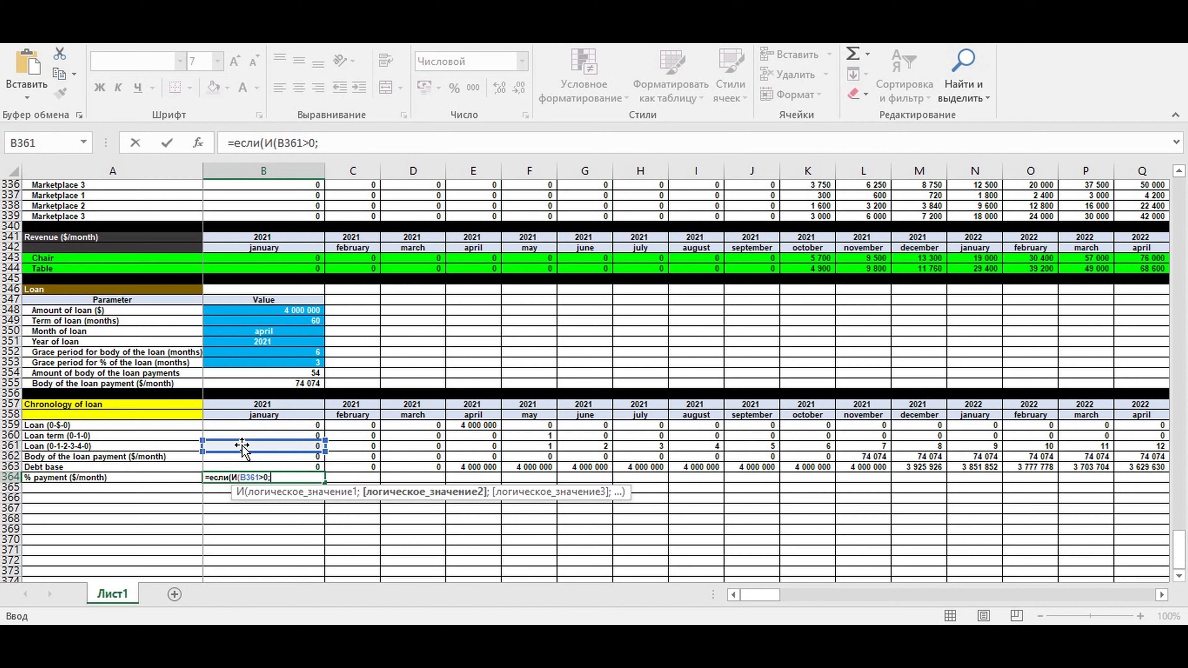
Add the second condition B361>$B$353 and finish the B364 formula with 0 for both the true and false results
{"action": "left_click", "coordinate": [241, 445]}
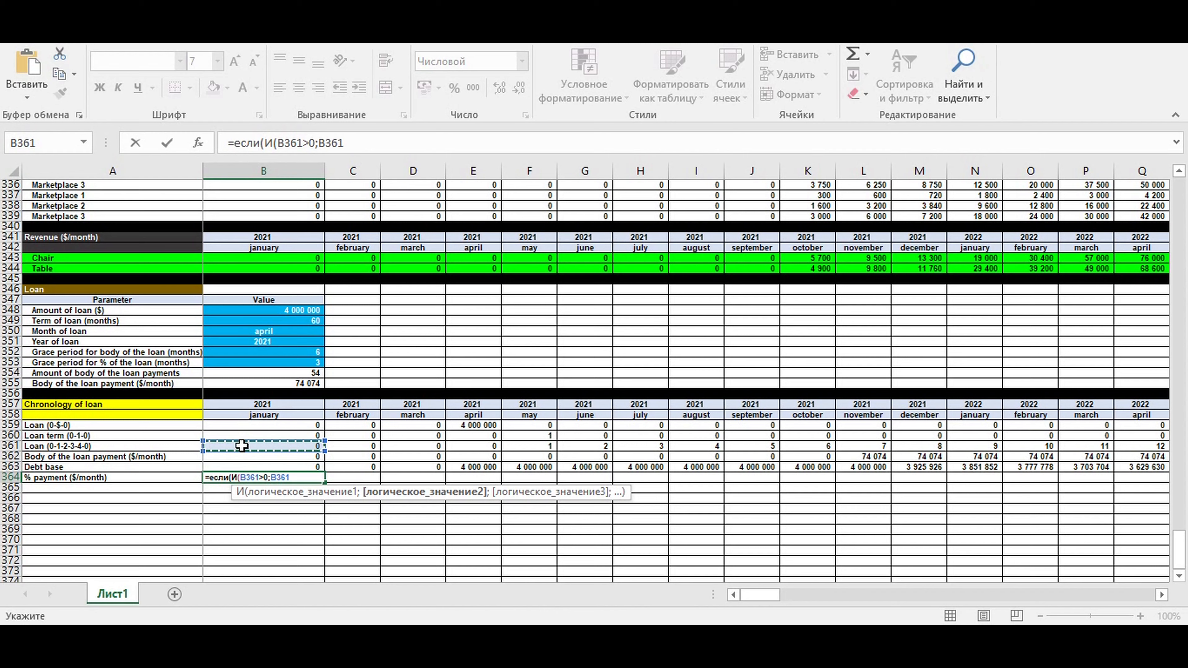
{"action": "type", "text": ">"}
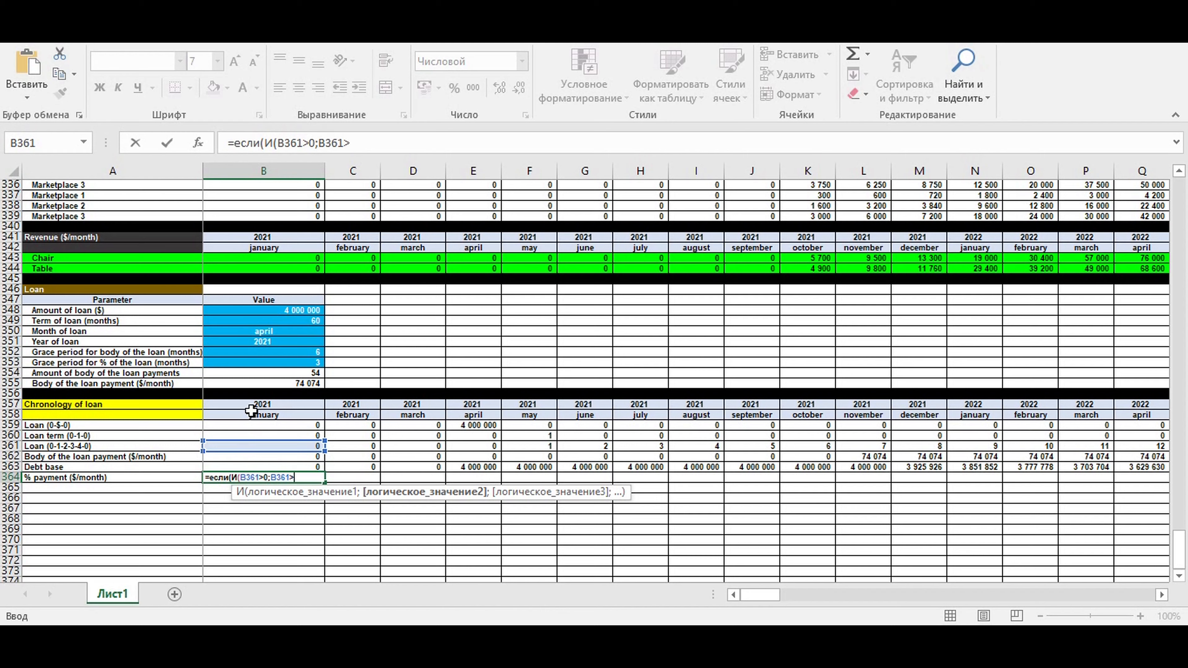
{"action": "left_click", "coordinate": [293, 361]}
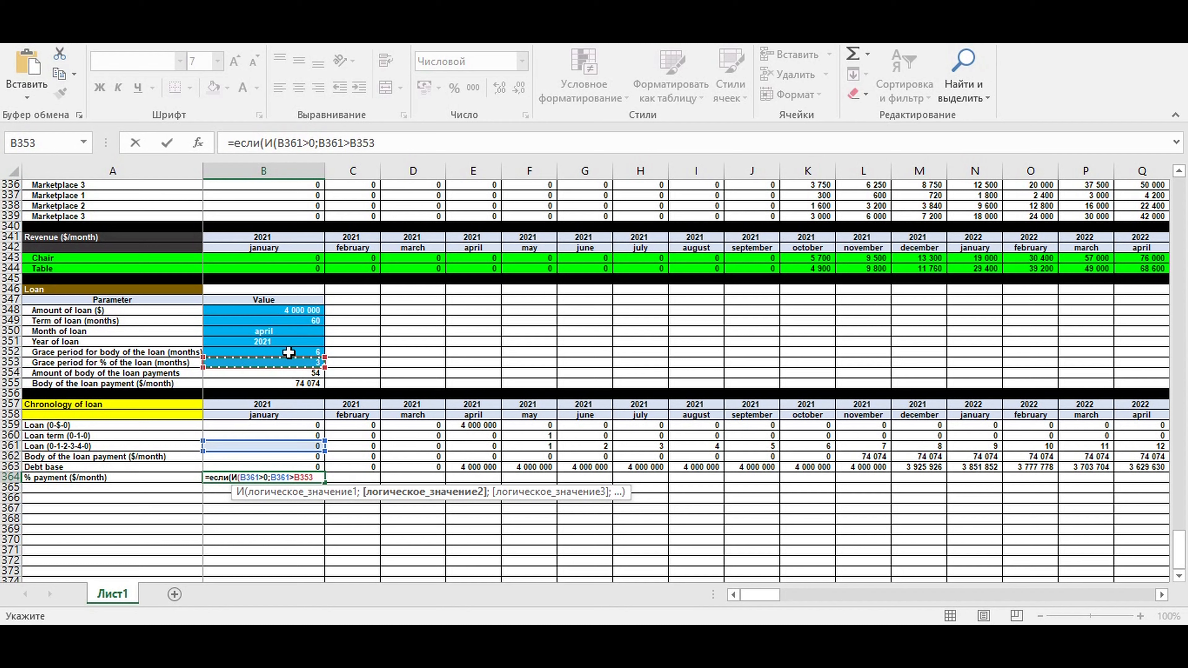
{"action": "key", "text": "F4"}
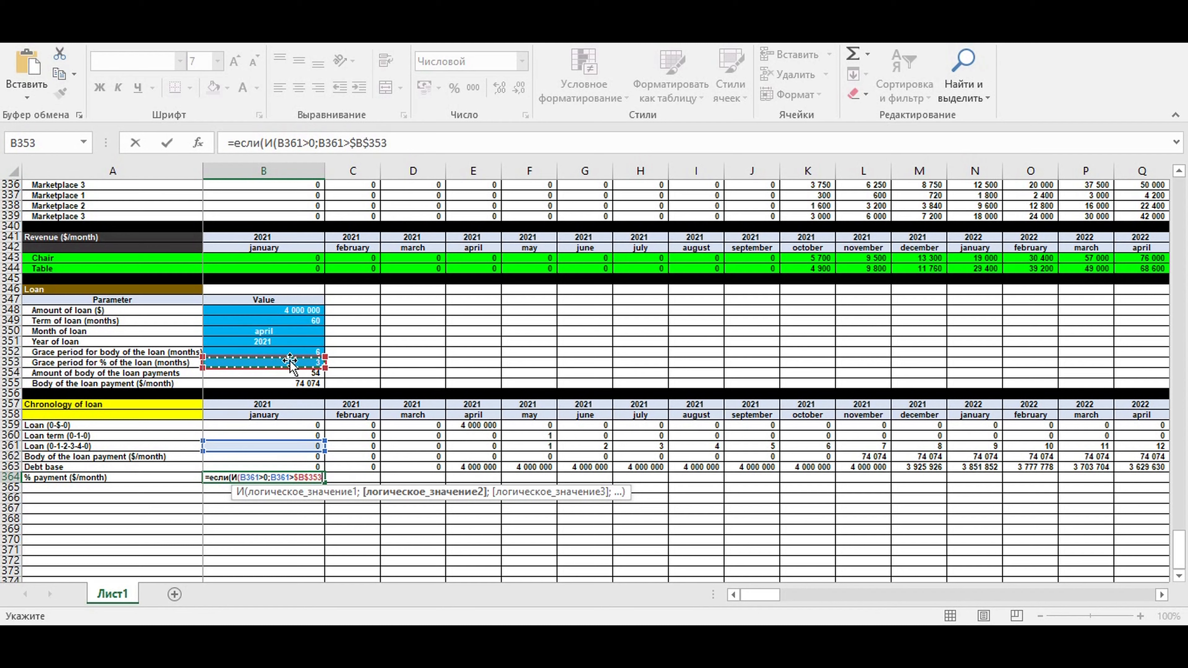
{"action": "left_click", "coordinate": [247, 142]}
{"action": "left_click_drag", "start_coordinate": [247, 142], "coordinate": [261, 143]}
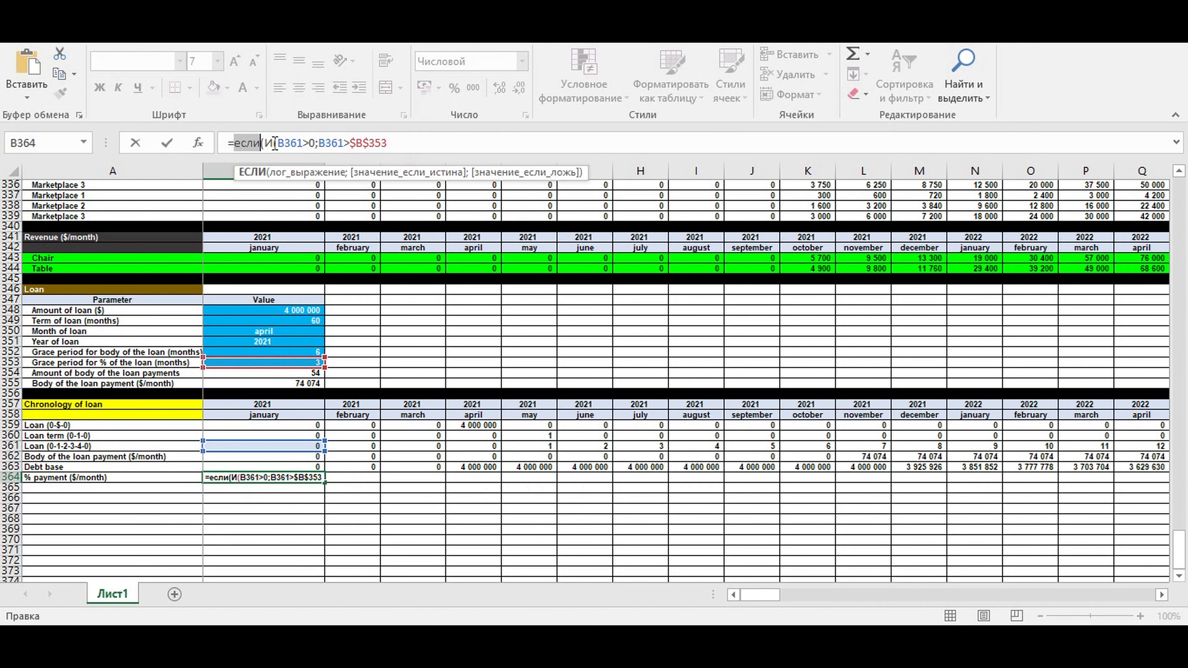
{"action": "double_click", "coordinate": [269, 143]}
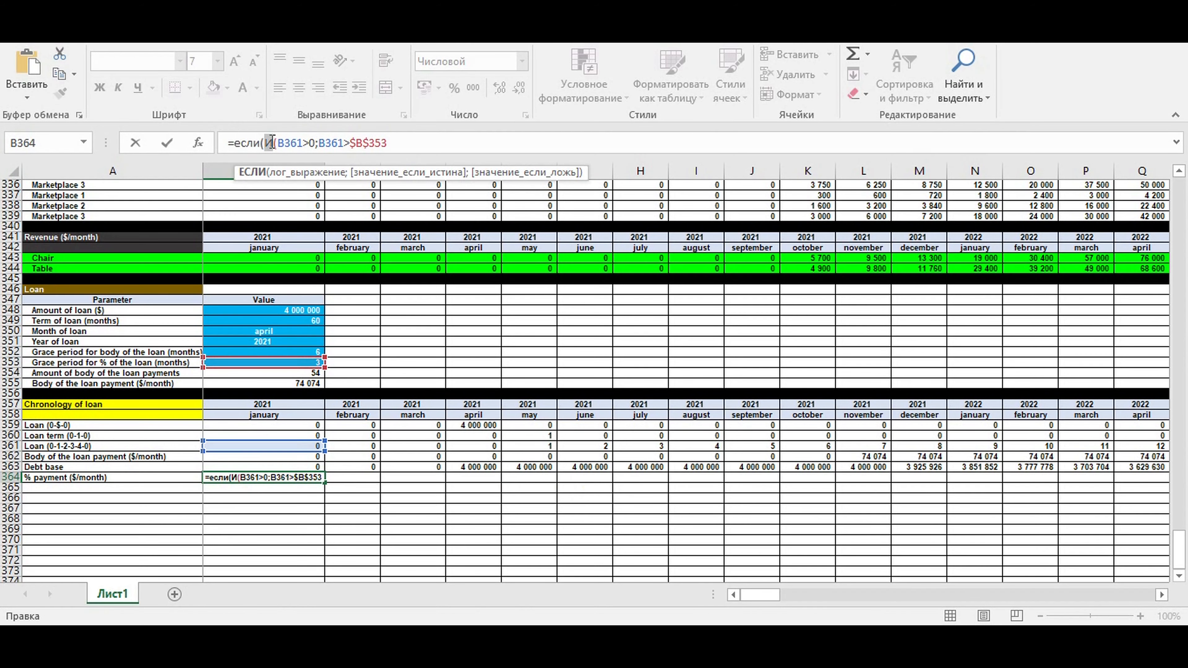
{"action": "left_click", "coordinate": [401, 143]}
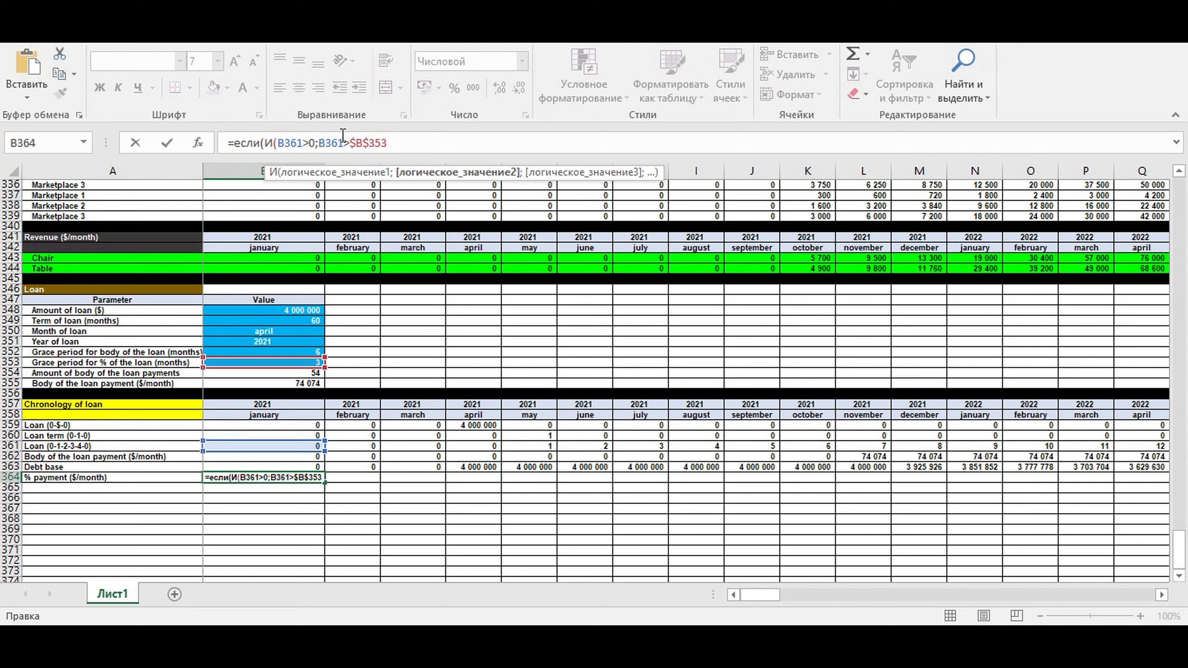
{"action": "type", "text": ");"}
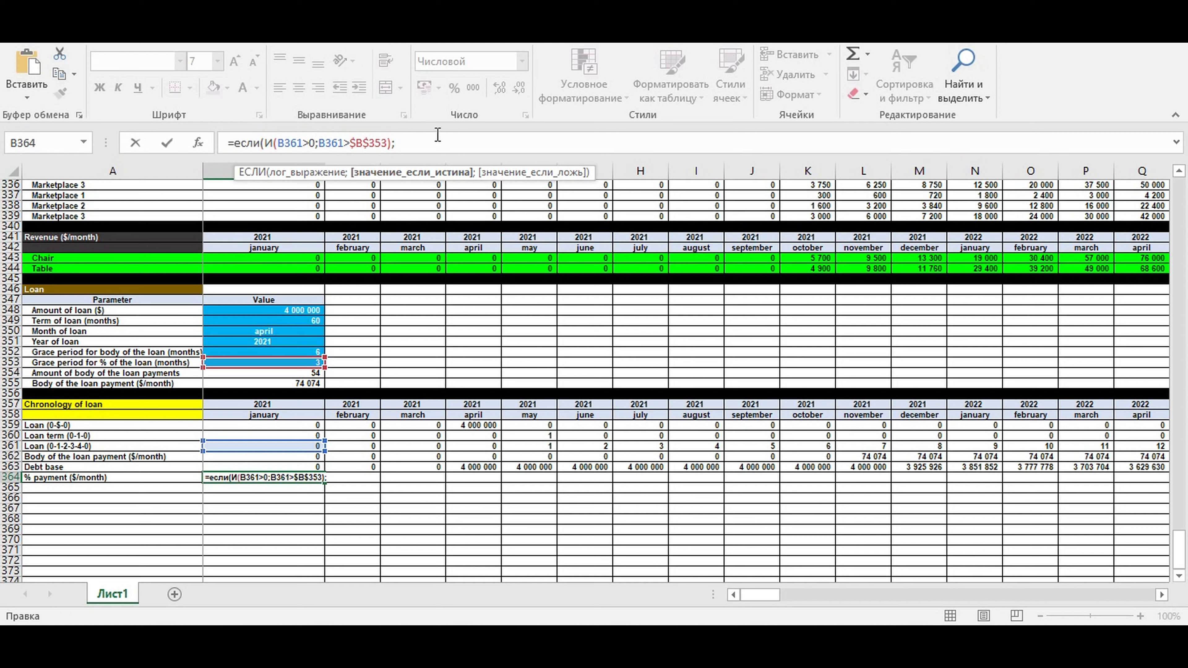
{"action": "type", "text": "0;0)"}
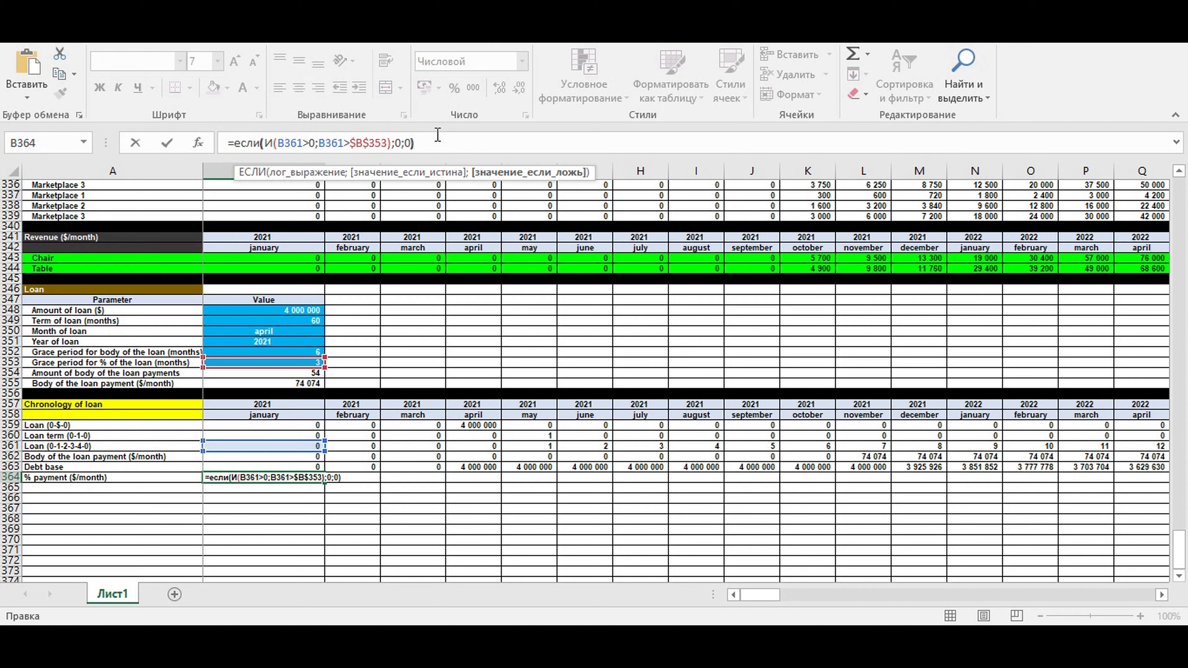
{"action": "key", "text": "Return"}
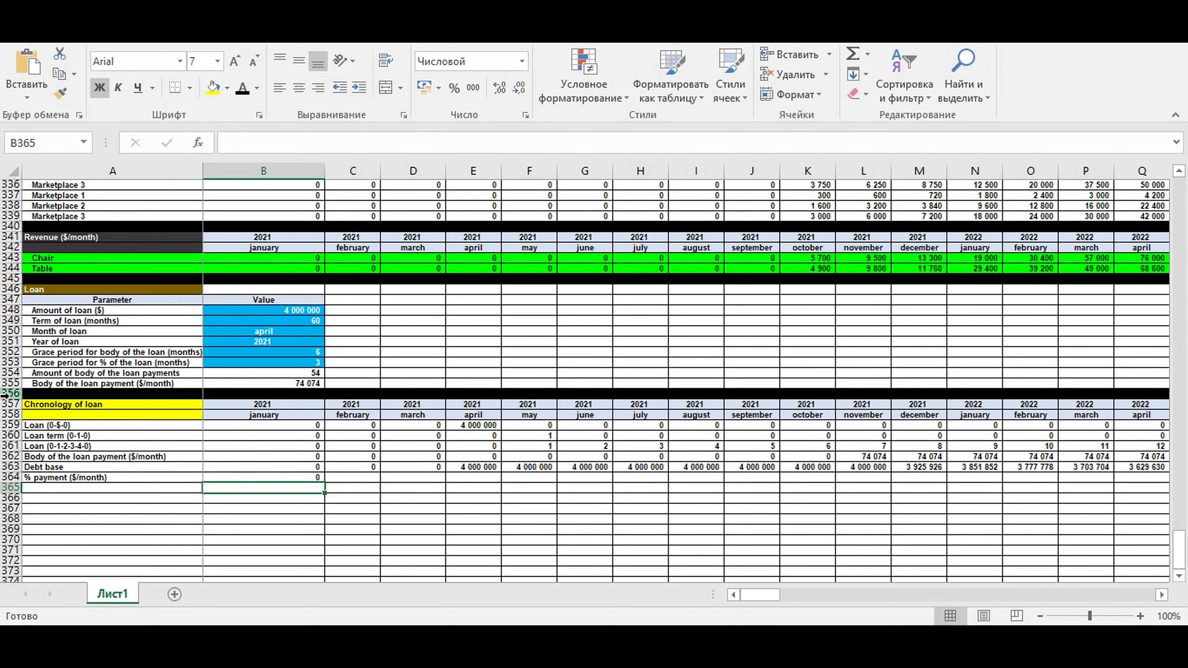
Insert a row above "Amount of body of the loan payments" and label it "% rate" in A354
{"action": "left_click", "coordinate": [4, 373]}
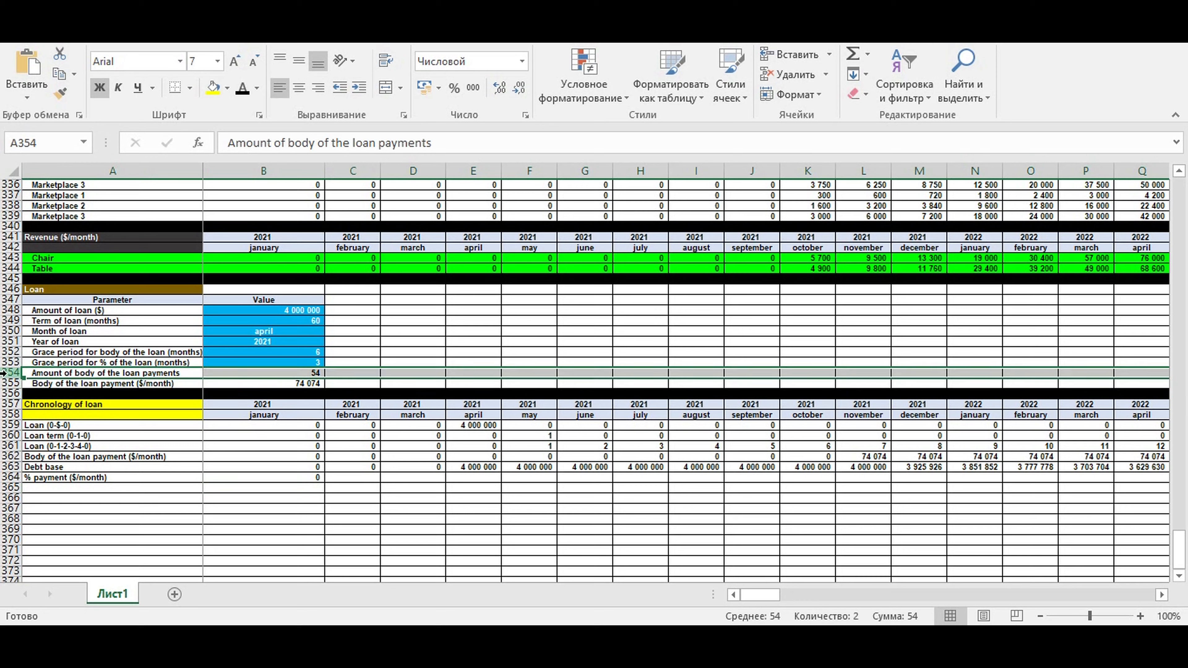
{"action": "right_click", "coordinate": [4, 373]}
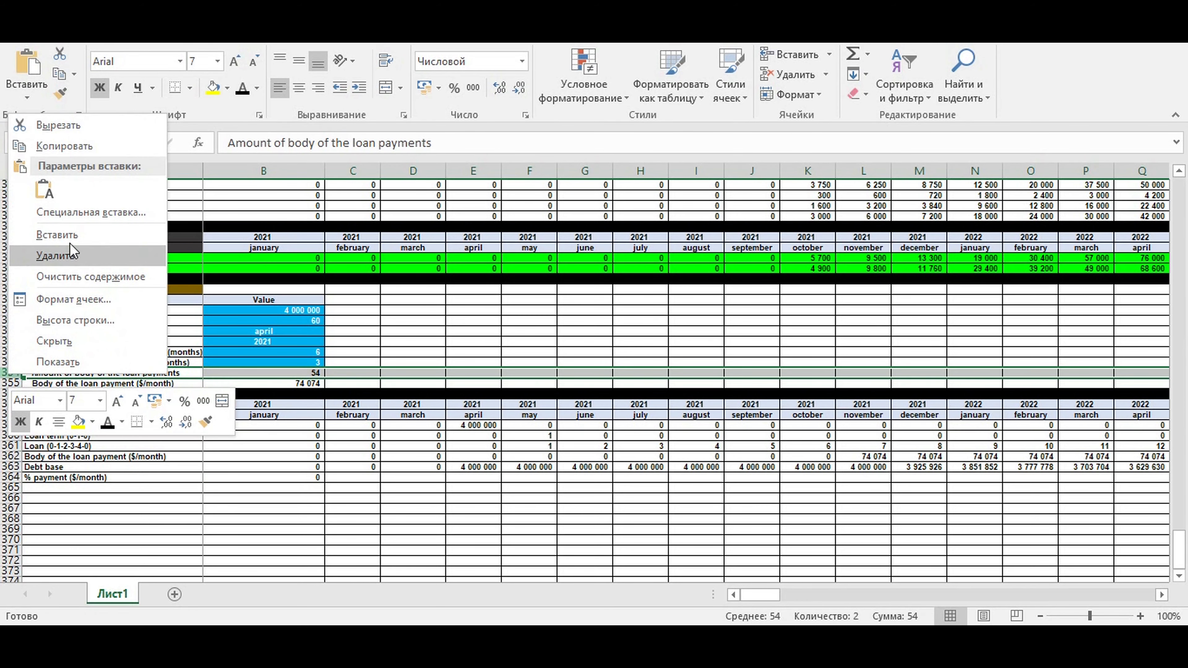
{"action": "left_click", "coordinate": [97, 256]}
{"action": "left_click", "coordinate": [90, 372]}
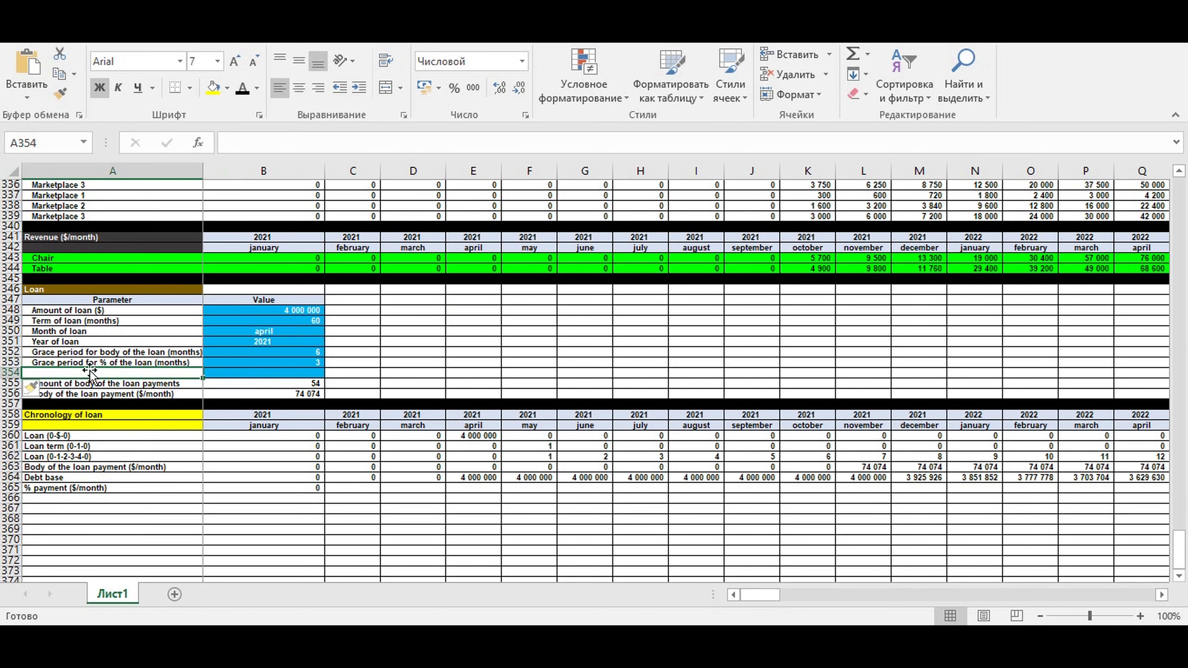
{"action": "type", "text": "% rate"}
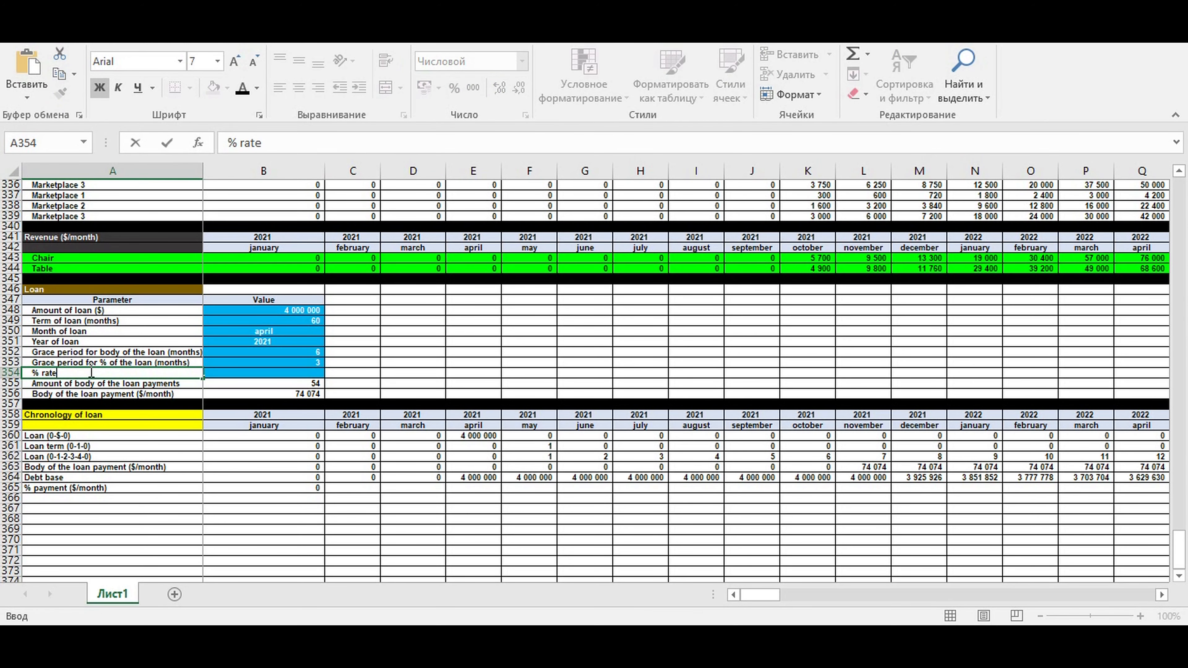
{"action": "key", "text": "Return"}
Set the % rate value in cell B354 to 0,12
{"action": "key", "text": "Up"}
{"action": "key", "text": "Right"}
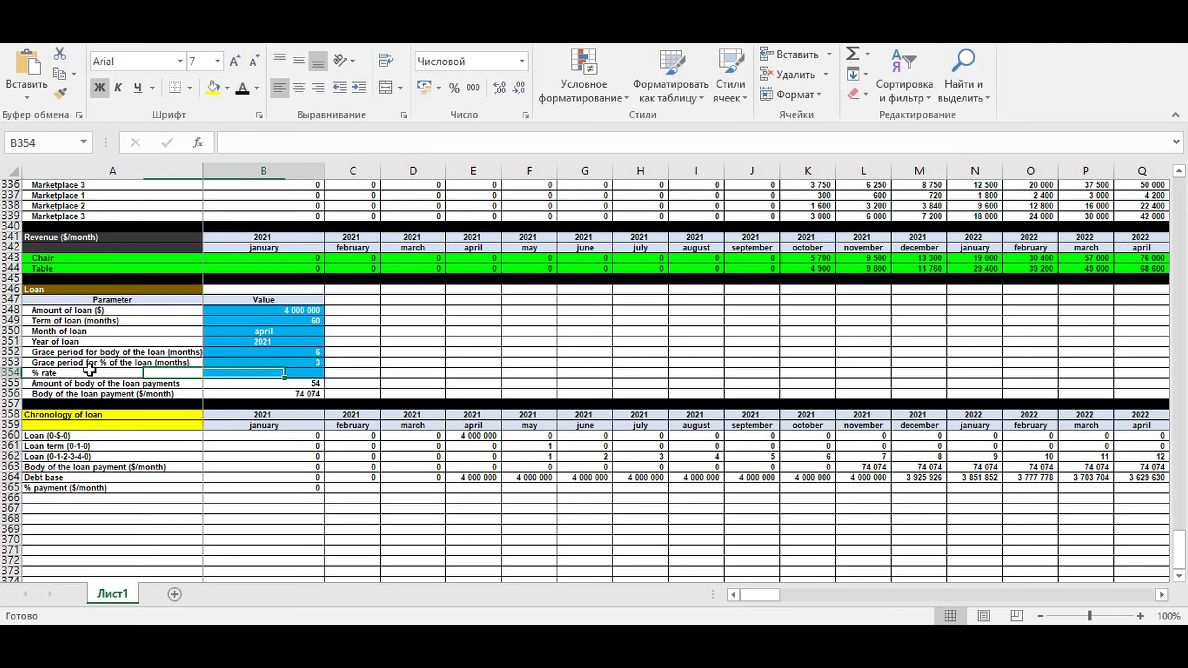
{"action": "type", "text": "0,"}
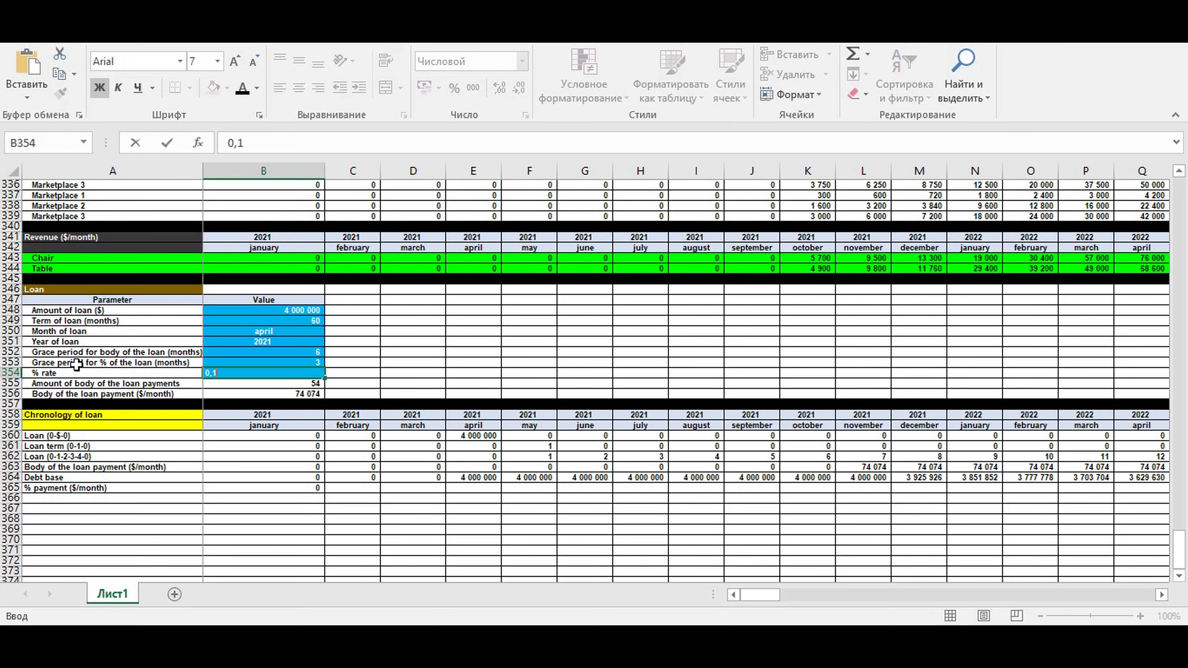
{"action": "type", "text": "12"}
{"action": "key", "text": "Return"}
{"action": "key", "text": "Up"}
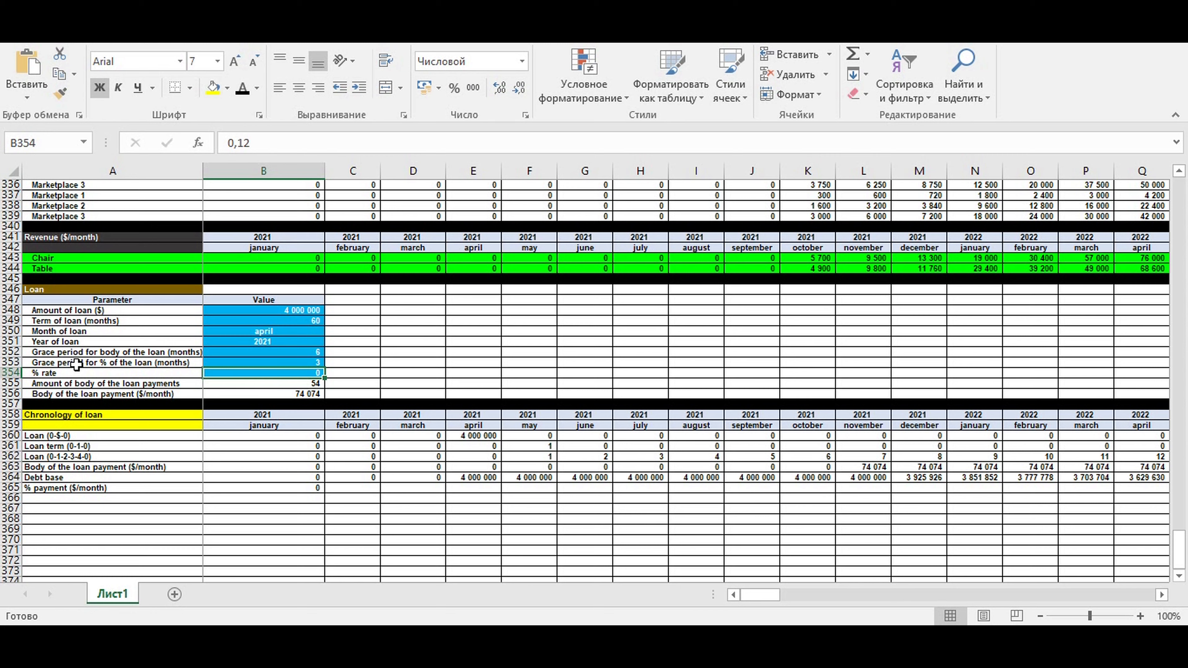
Format the % rate in B354 as a percentage and remove both zero results from the B365 % payment formula
{"action": "left_click", "coordinate": [452, 88]}
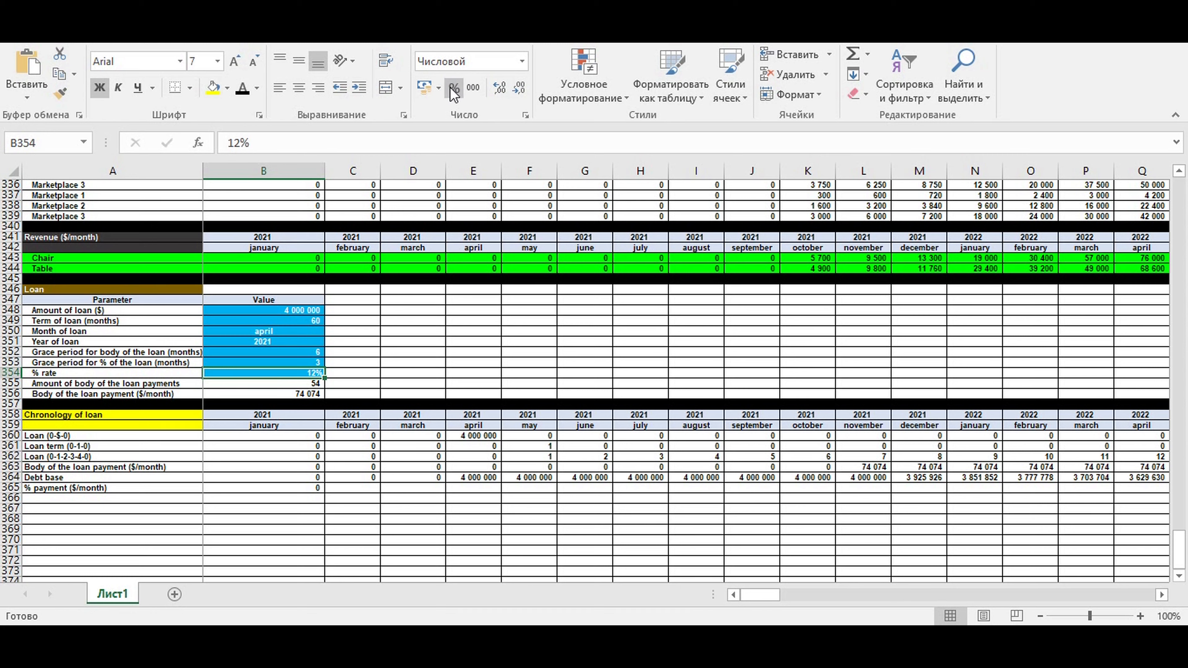
{"action": "left_click", "coordinate": [293, 488]}
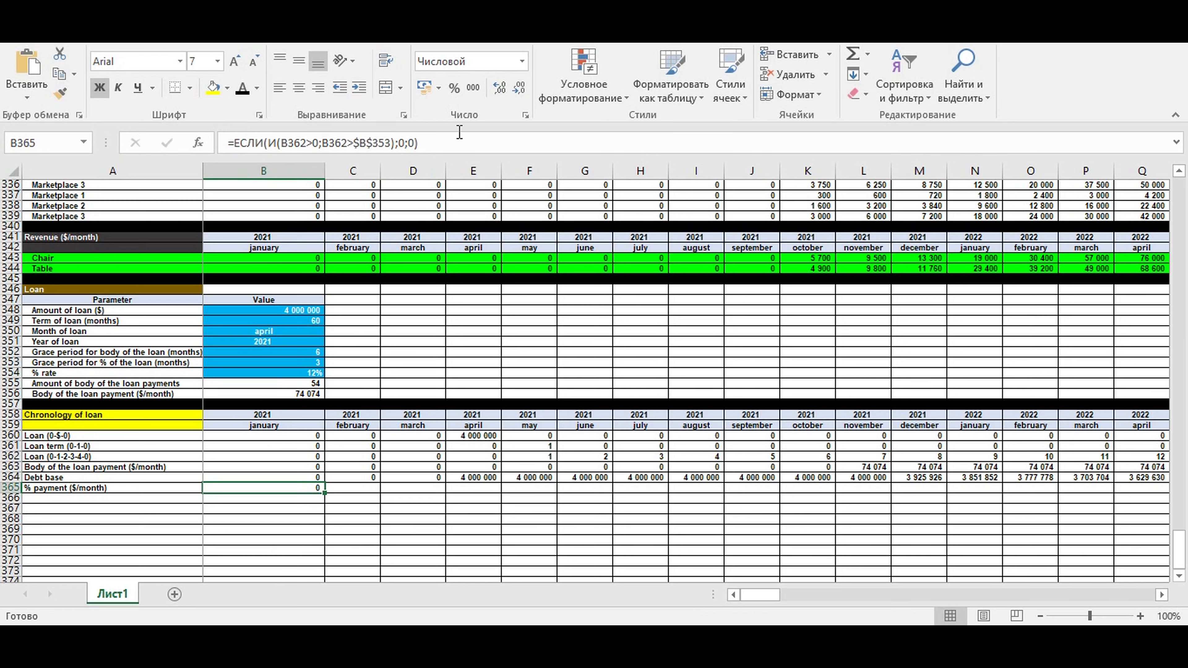
{"action": "left_click", "coordinate": [398, 143]}
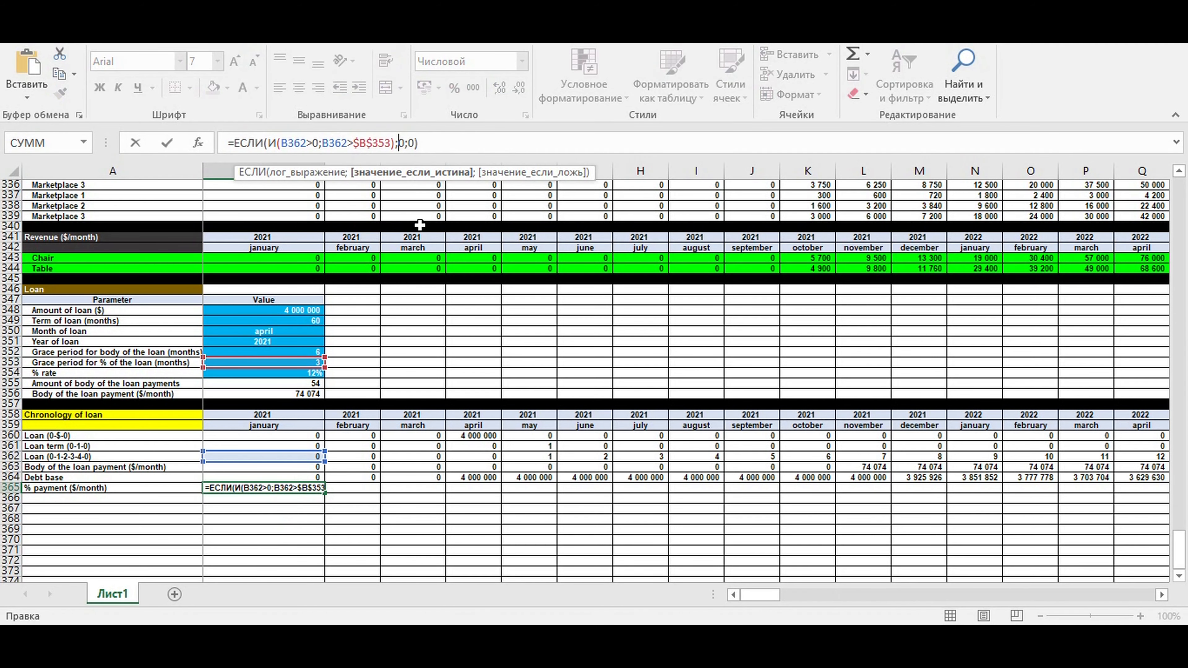
{"action": "left_click_drag", "start_coordinate": [400, 142], "coordinate": [487, 139]}
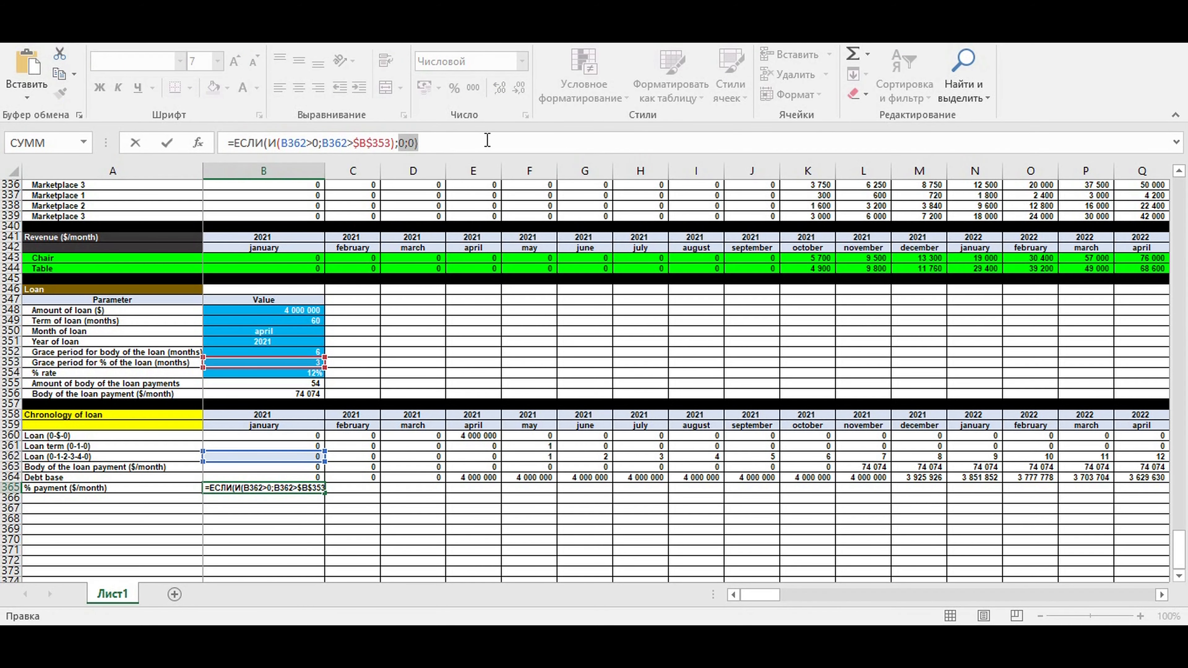
{"action": "key", "text": "BackSpace"}
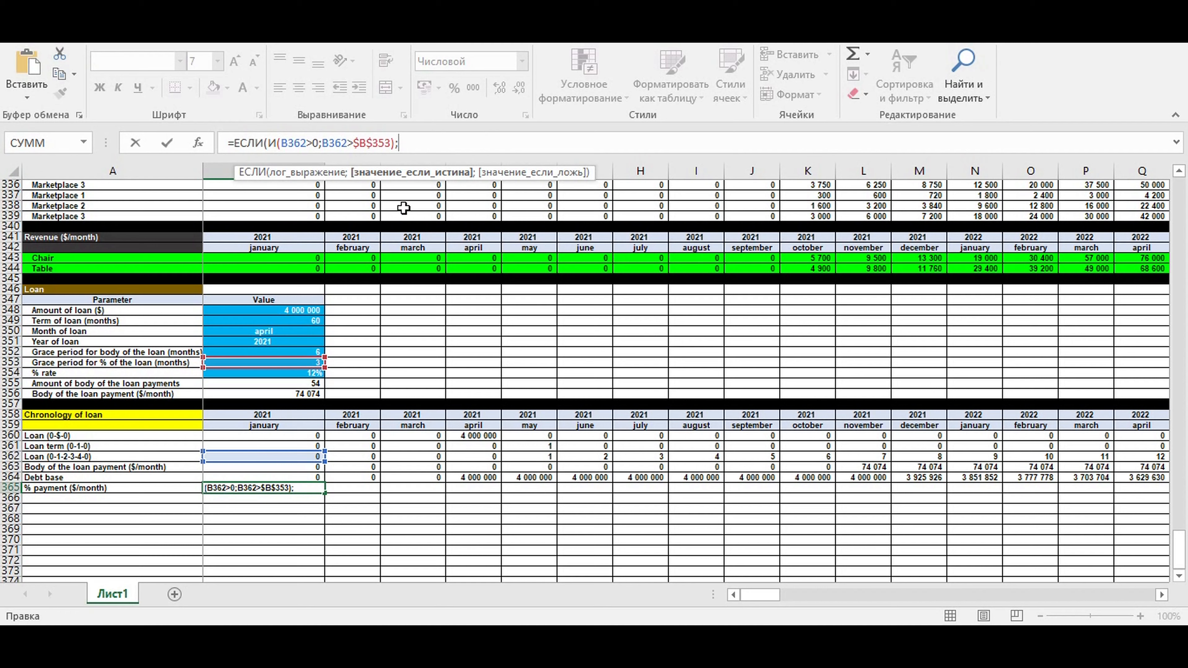
Finish the B365 formula with B364*$B$354/12 if true and 0 if false, and copy it across through O365
{"action": "left_click", "coordinate": [290, 477]}
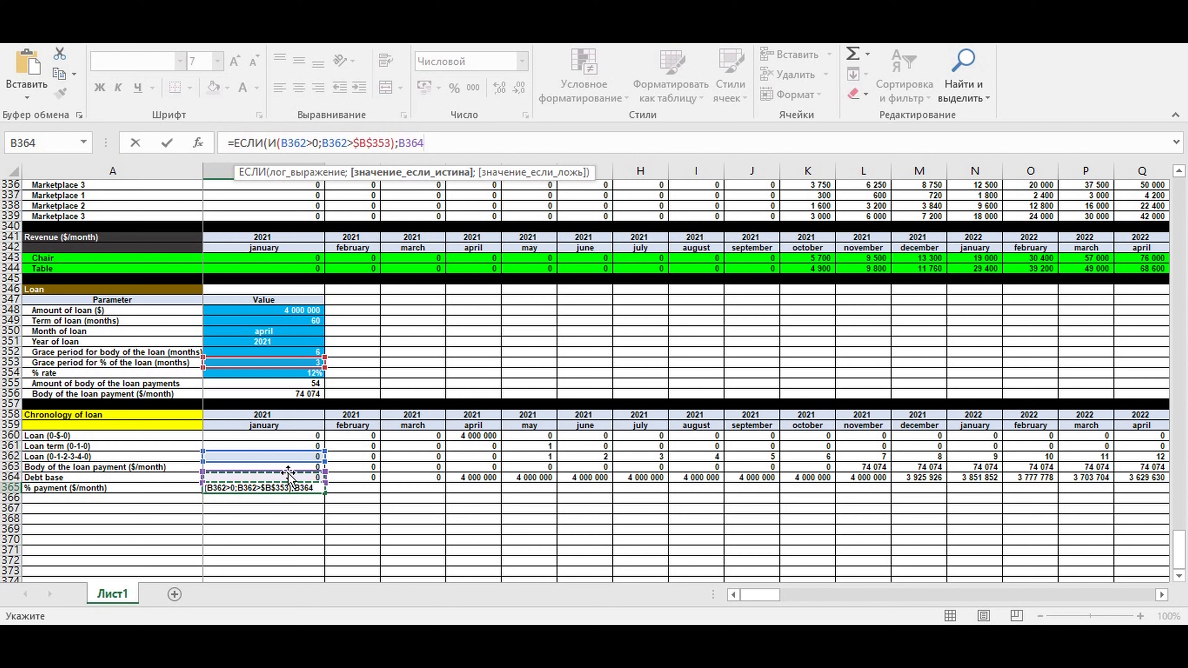
{"action": "type", "text": "*"}
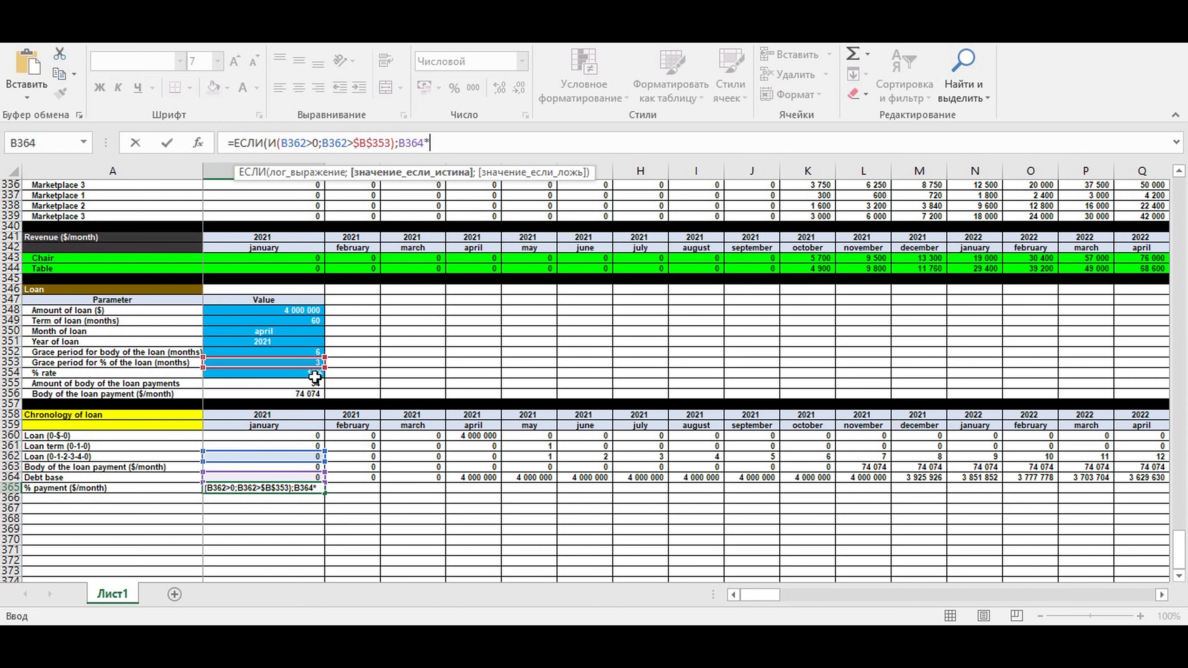
{"action": "left_click", "coordinate": [282, 373]}
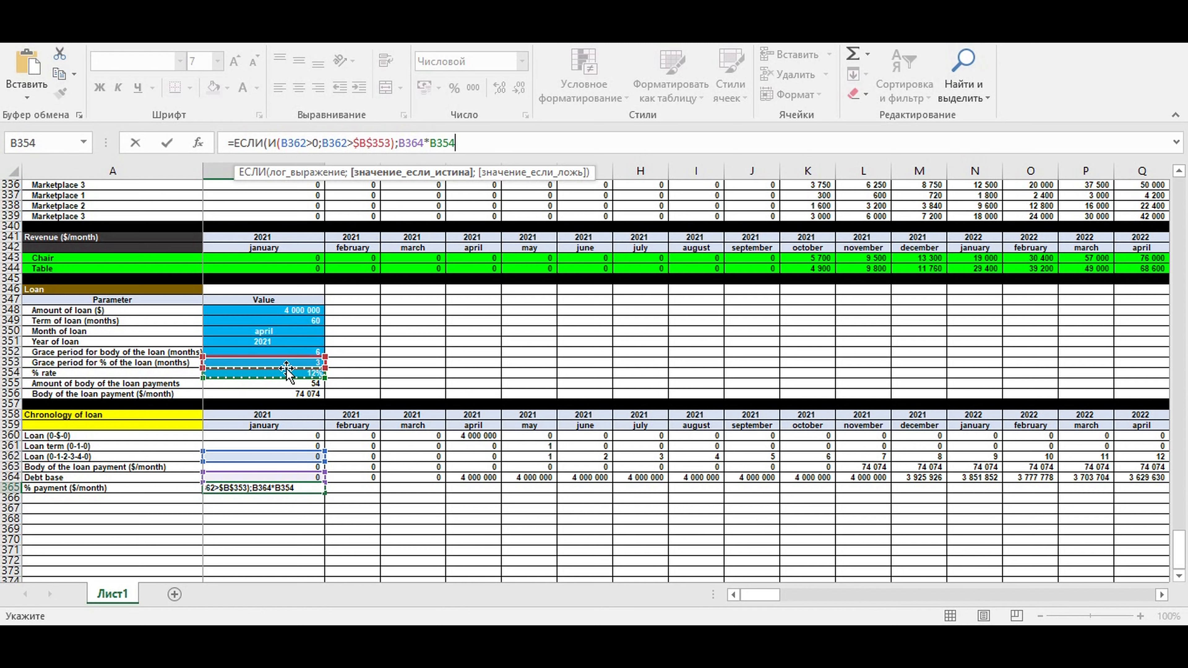
{"action": "key", "text": "F4"}
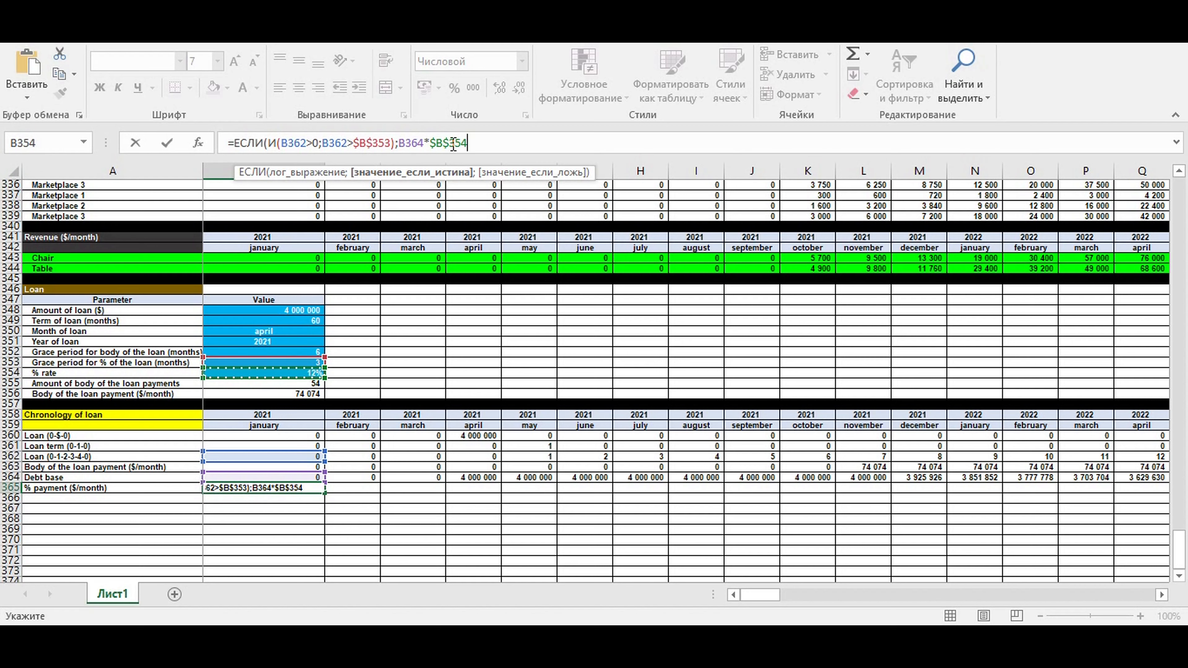
{"action": "type", "text": "/12"}
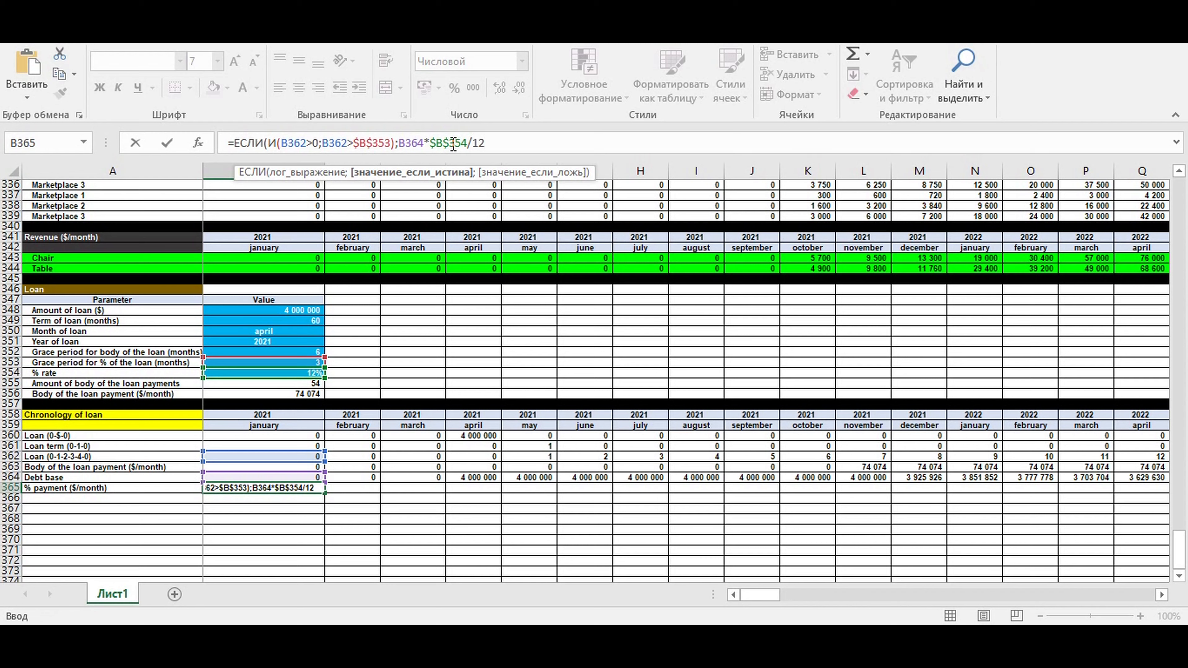
{"action": "type", "text": ";0"}
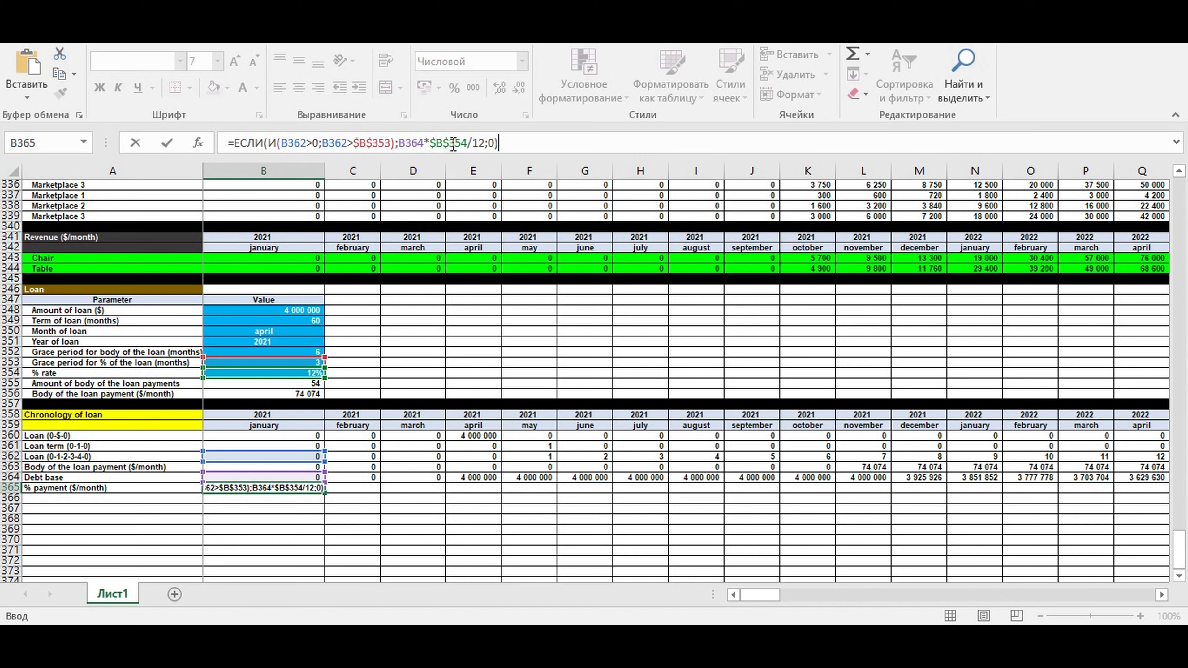
{"action": "key", "text": "Return"}
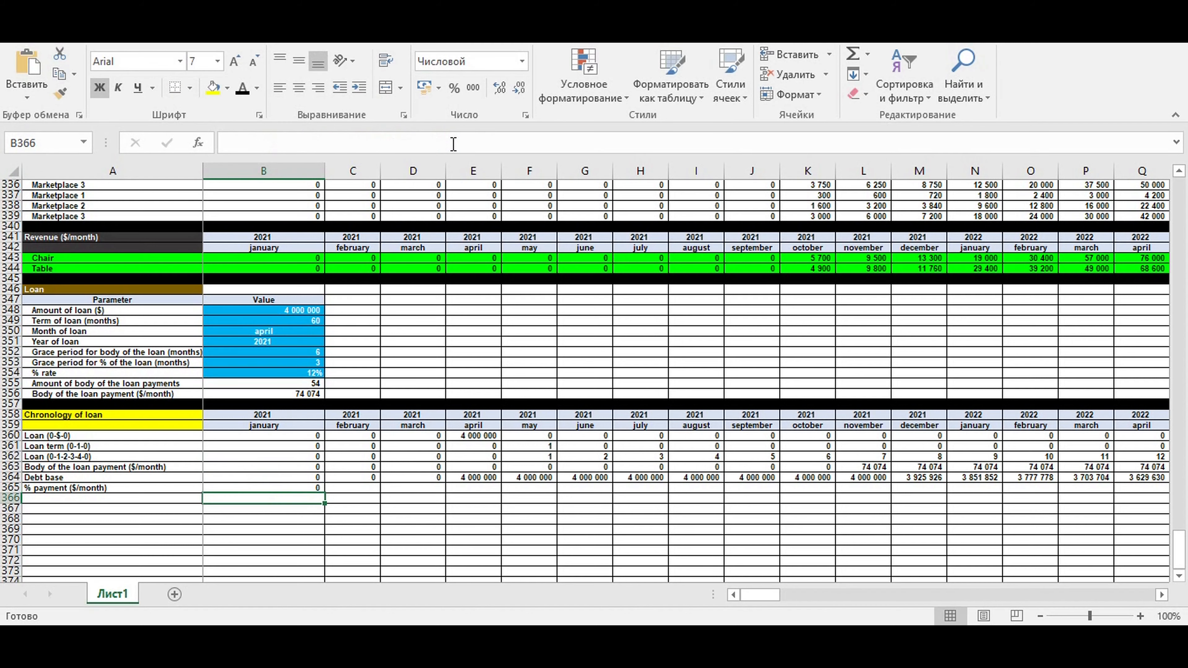
{"action": "left_click", "coordinate": [299, 488]}
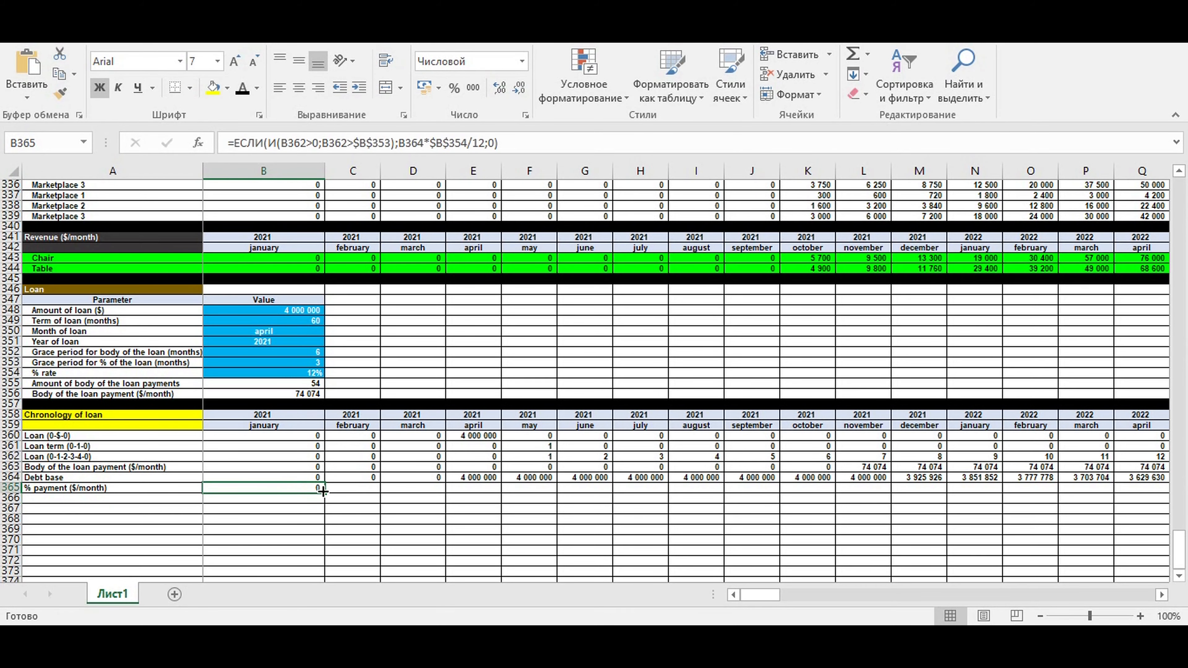
{"action": "left_click_drag", "start_coordinate": [324, 491], "coordinate": [1031, 489]}
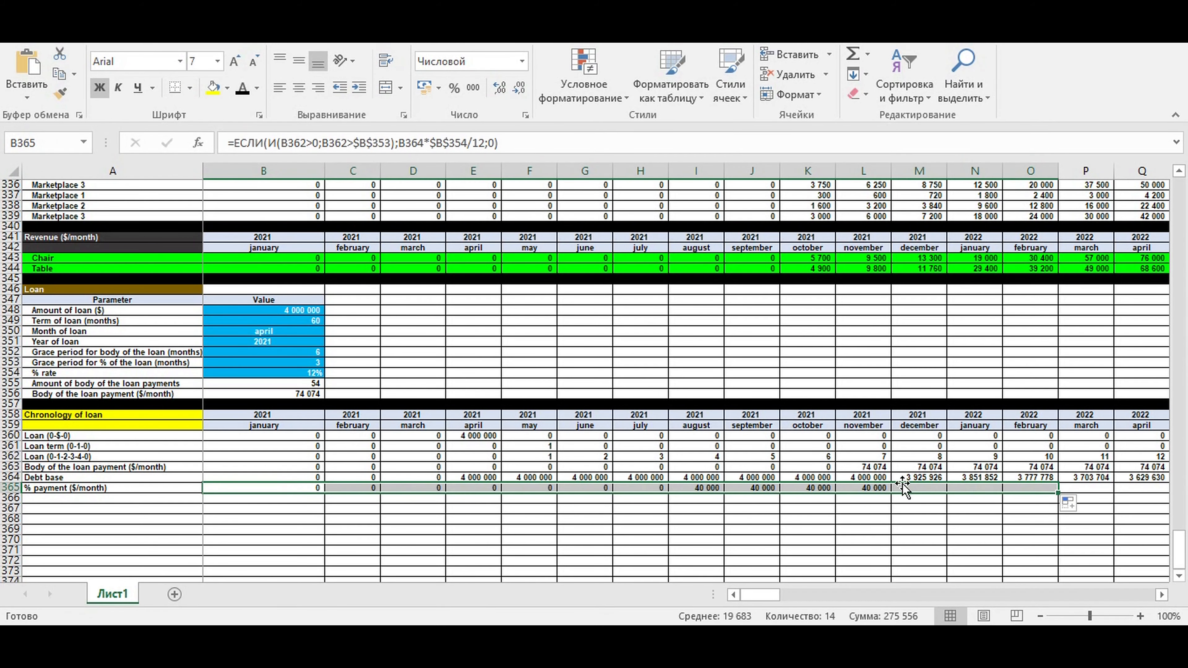
Compare the % payment values with the debt base from August 2021 onward, checking the formulas in rows 364 and 365
{"action": "left_click", "coordinate": [603, 526]}
{"action": "left_click_drag", "start_coordinate": [528, 488], "coordinate": [1042, 484]}
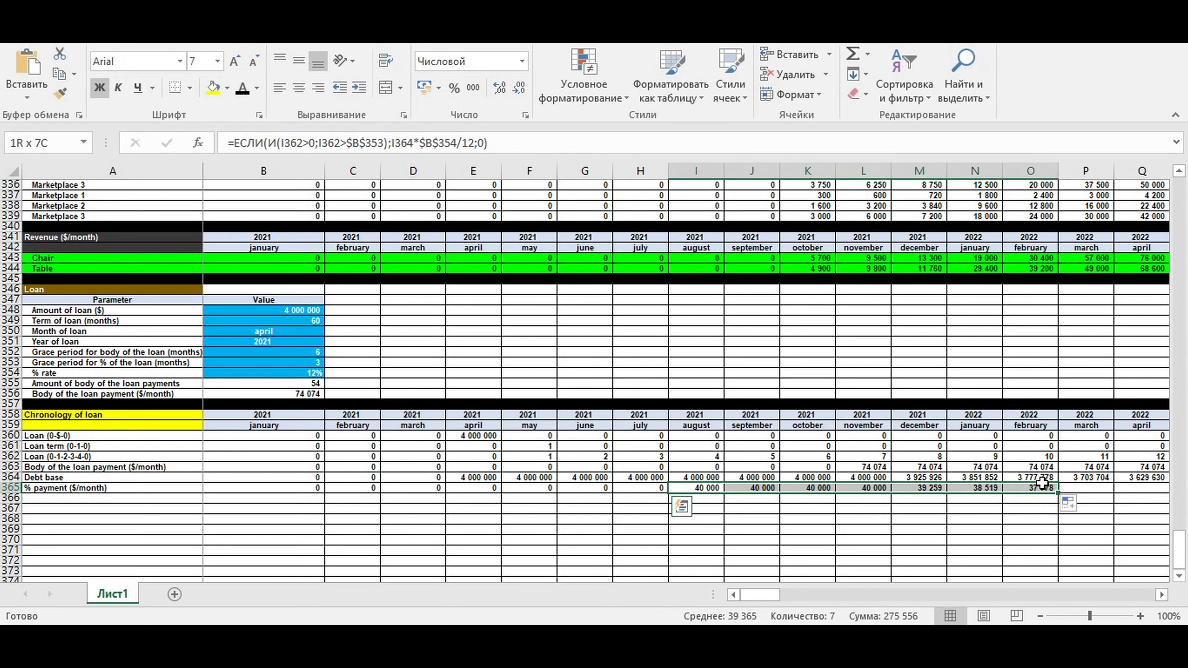
{"action": "left_click", "coordinate": [687, 489]}
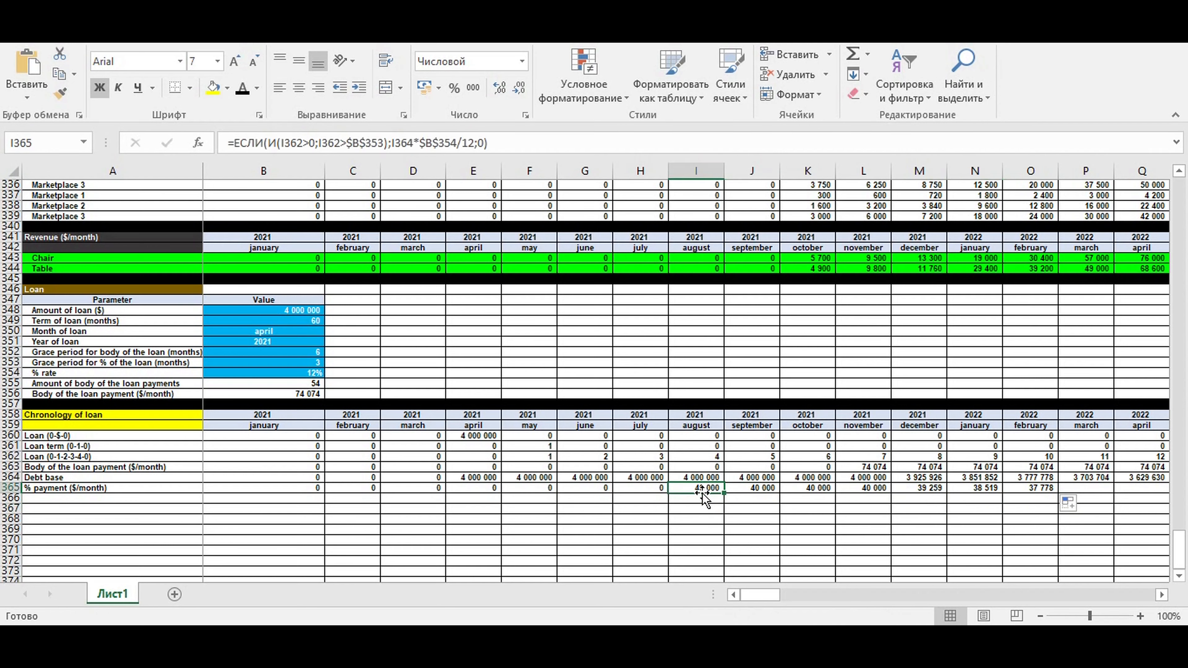
{"action": "left_click_drag", "start_coordinate": [694, 477], "coordinate": [872, 478]}
{"action": "left_click_drag", "start_coordinate": [701, 488], "coordinate": [865, 487]}
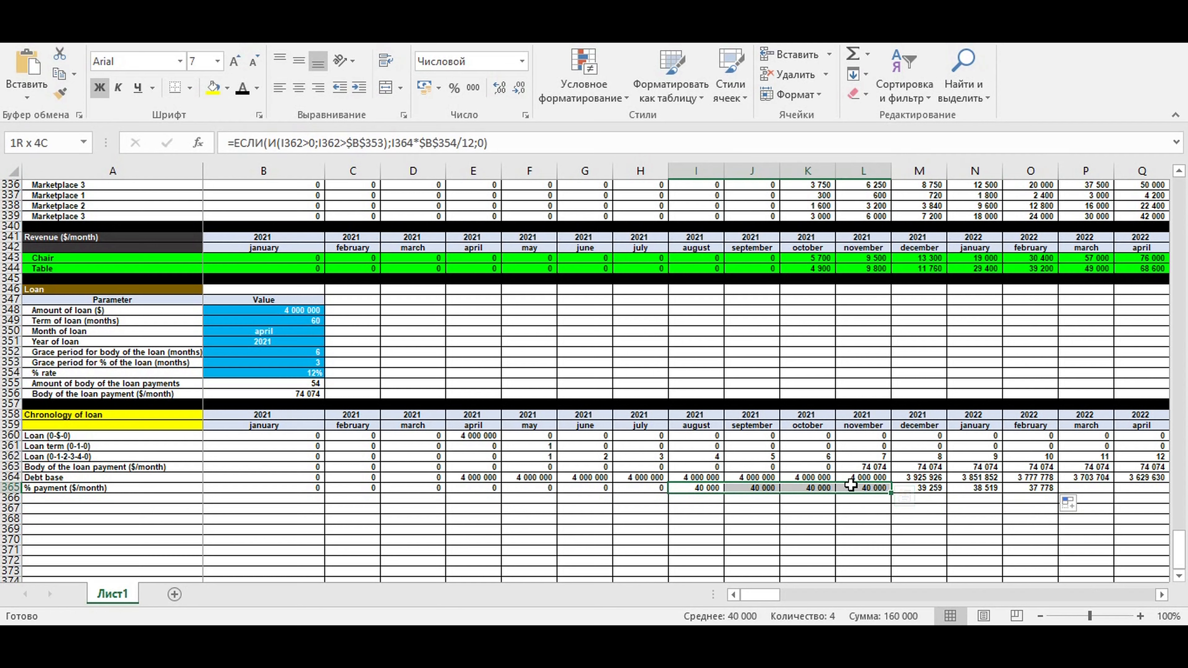
{"action": "left_click", "coordinate": [689, 476]}
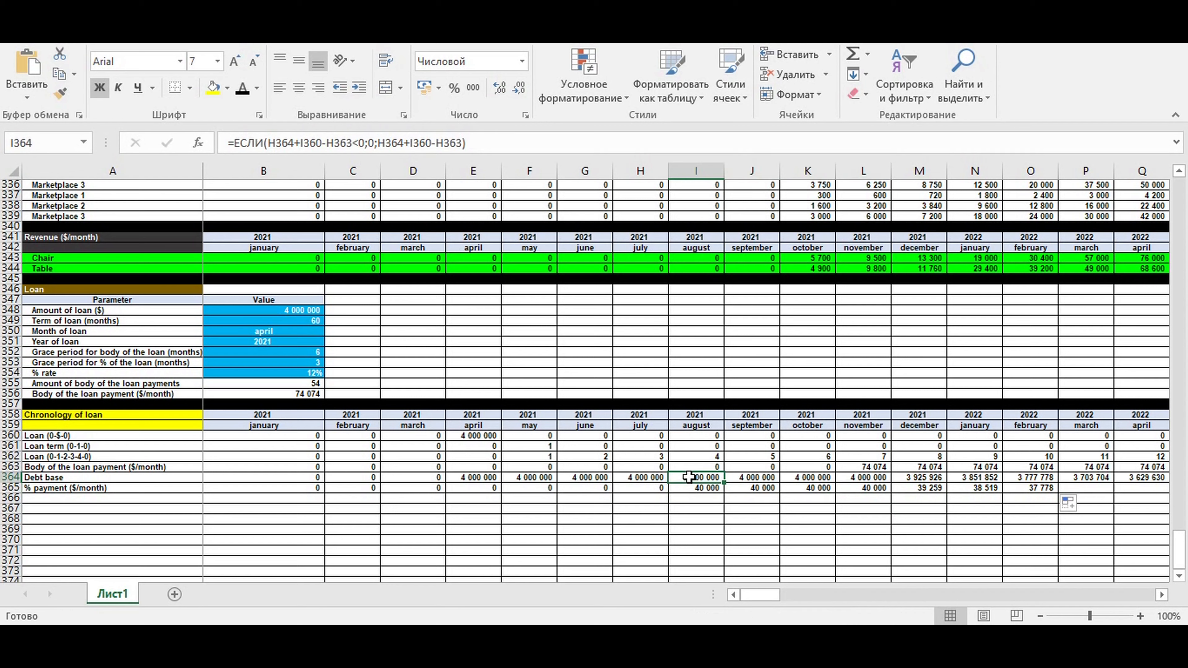
{"action": "left_click_drag", "start_coordinate": [689, 477], "coordinate": [923, 476]}
{"action": "left_click", "coordinate": [922, 475]}
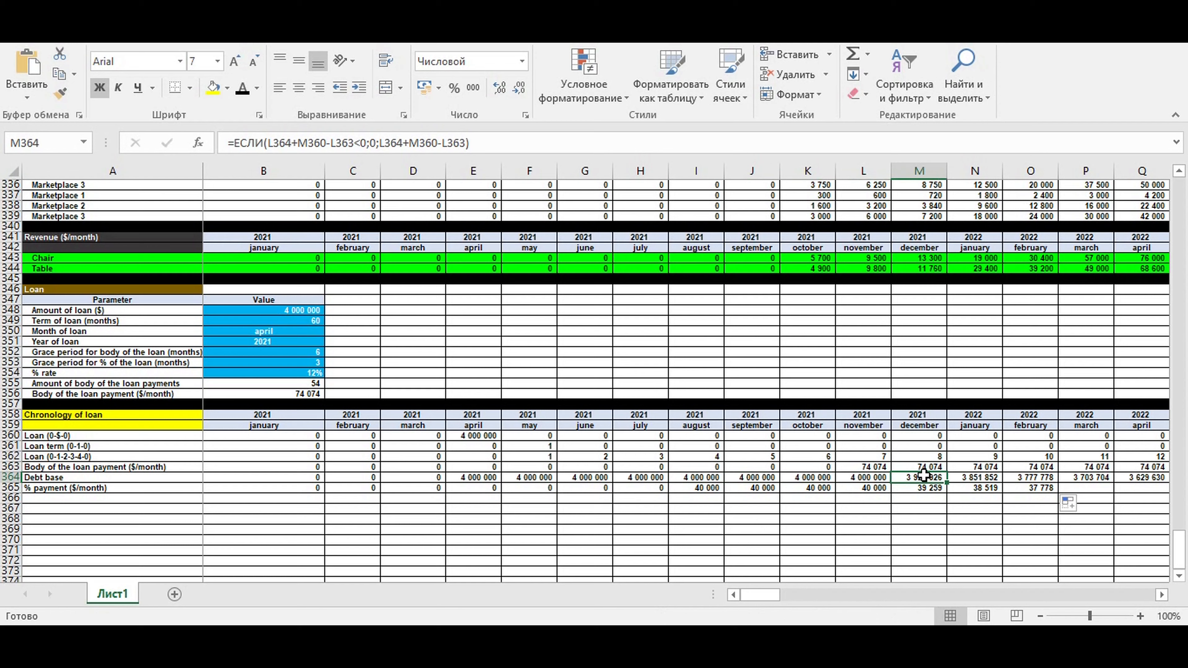
{"action": "left_click", "coordinate": [926, 490]}
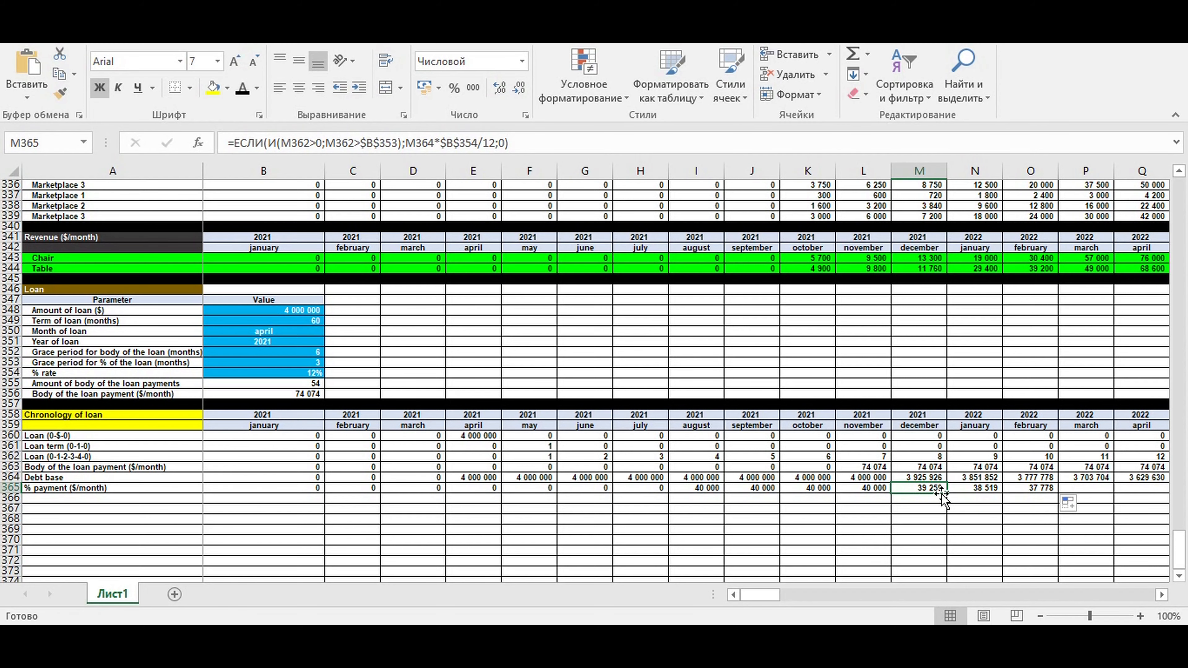
Extend the % payment formula from M365 across the remaining months to December 2030 in column DQ
{"action": "left_click_drag", "start_coordinate": [949, 493], "coordinate": [1092, 492]}
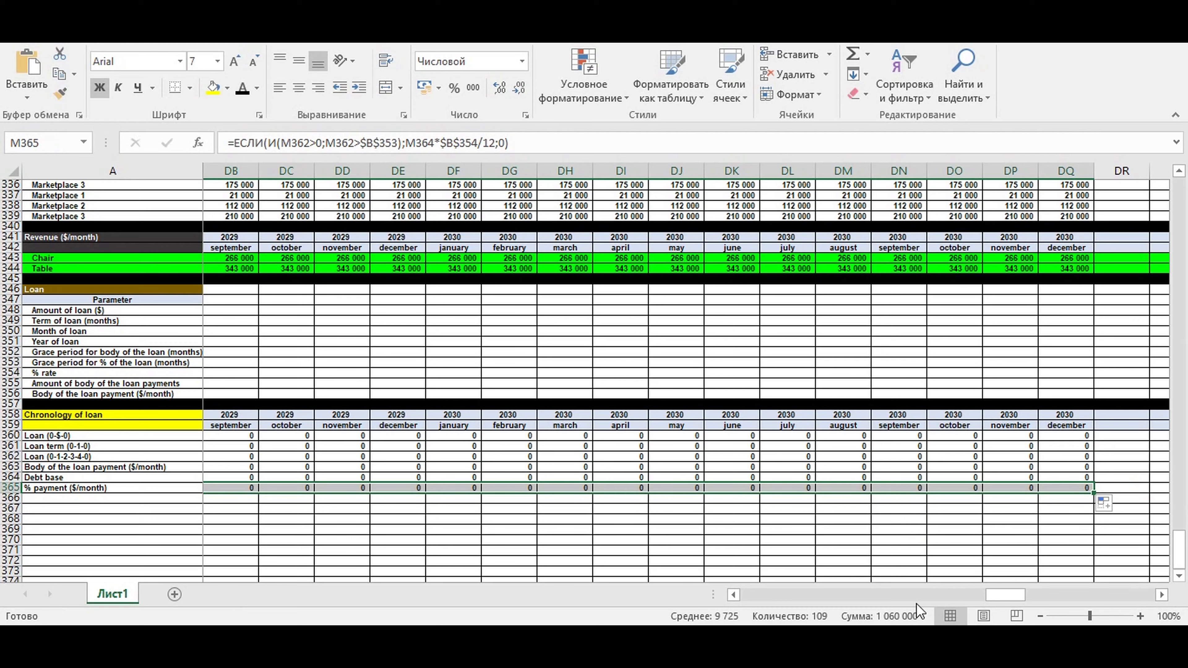
{"action": "left_click_drag", "start_coordinate": [1001, 594], "coordinate": [748, 601]}
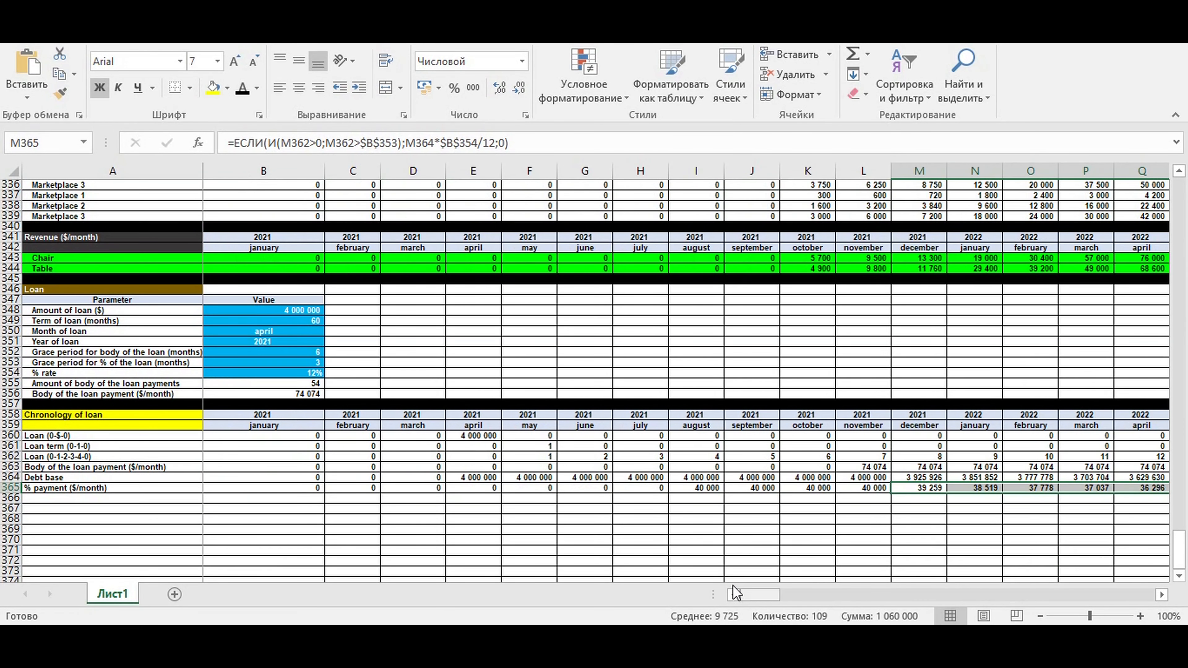
{"action": "left_click", "coordinate": [585, 529]}
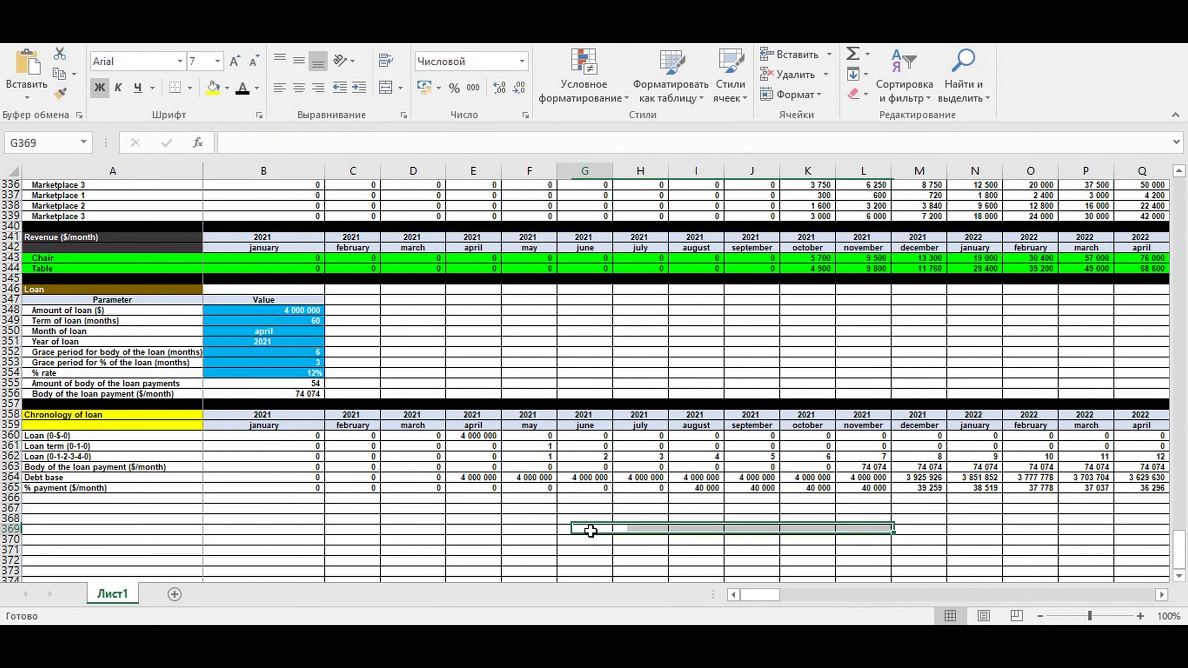
Fill row 366 below the Chronology of loan table with black as a separator
{"action": "left_click", "coordinate": [3, 499]}
{"action": "left_click", "coordinate": [226, 88]}
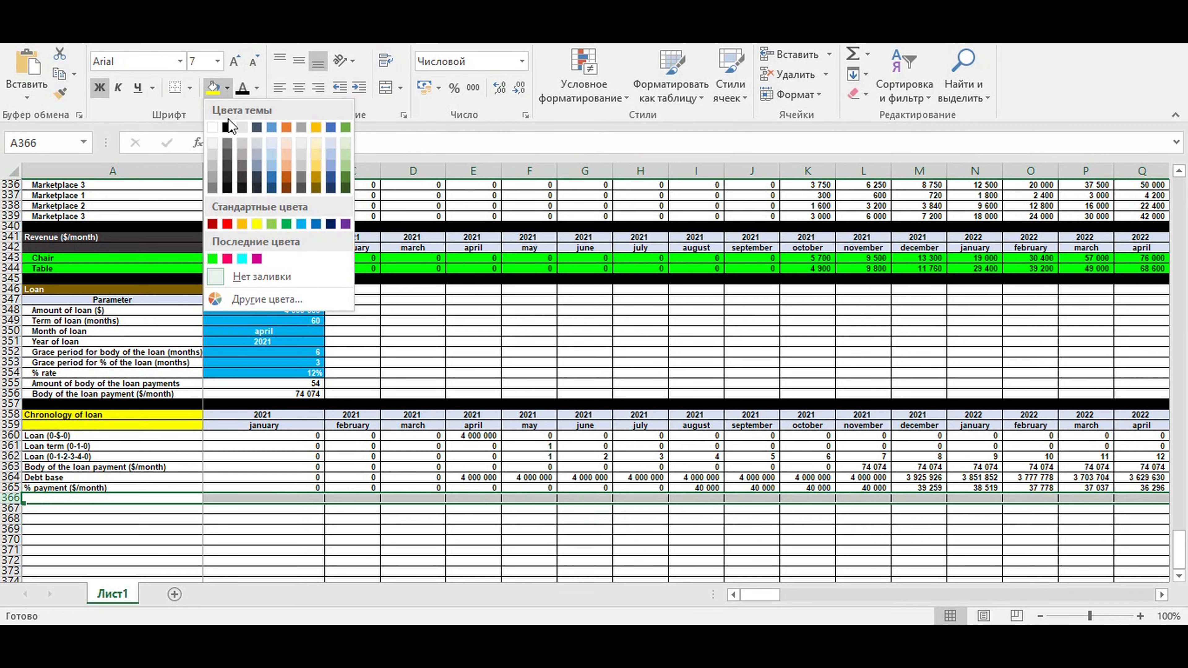
{"action": "left_click", "coordinate": [228, 127]}
{"action": "left_click", "coordinate": [107, 539]}
Indent the Chronology of loan row labels in A360:A365 by one level
{"action": "left_click", "coordinate": [54, 435]}
{"action": "left_click_drag", "start_coordinate": [55, 435], "coordinate": [54, 487]}
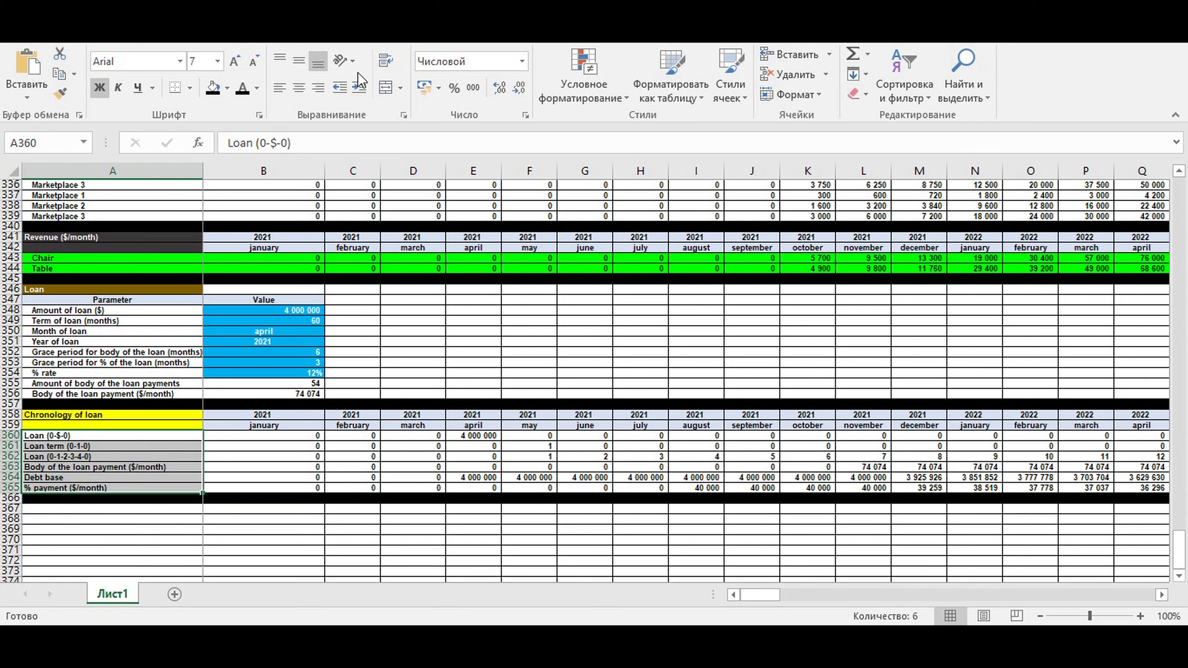
{"action": "left_click", "coordinate": [359, 88]}
{"action": "left_click", "coordinate": [348, 446]}
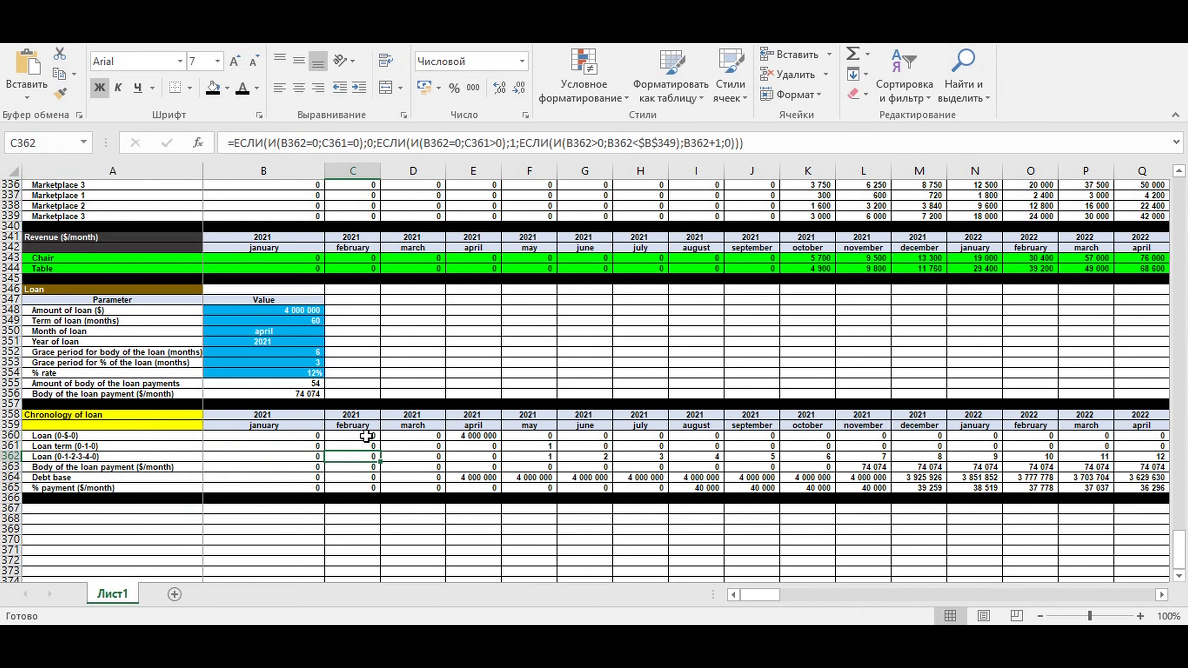
{"action": "left_click", "coordinate": [283, 520]}
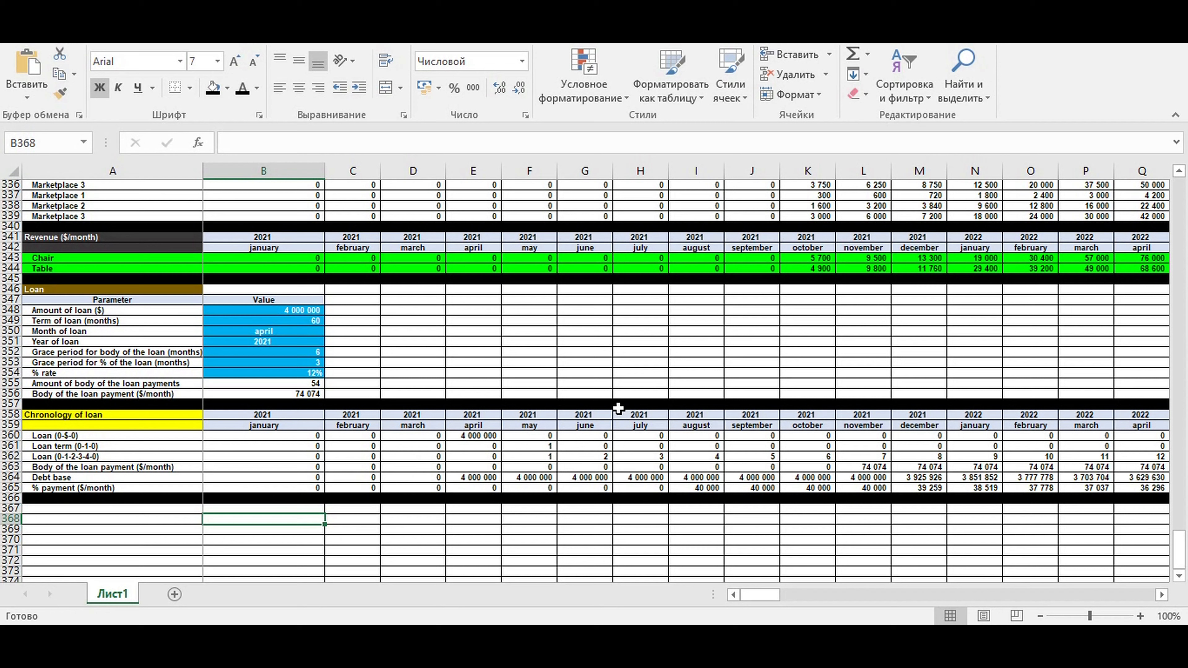
Fill the Loan (0-$-0) row 360 with the recently used bright green
{"action": "left_click", "coordinate": [2, 435]}
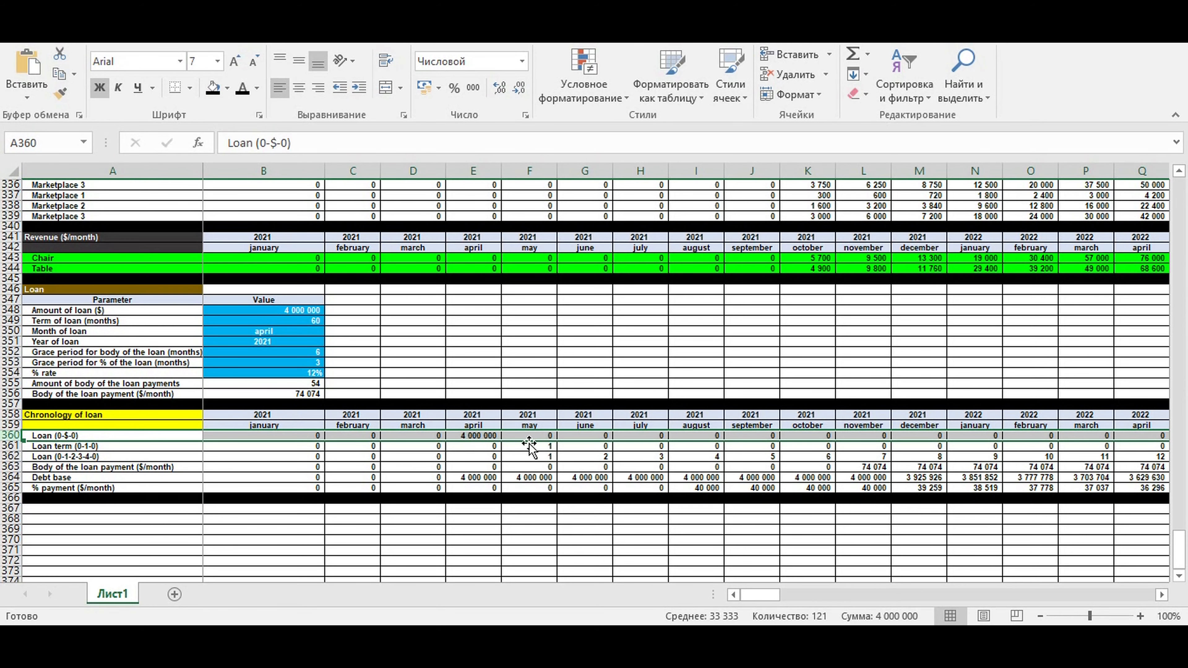
{"action": "left_click", "coordinate": [229, 90]}
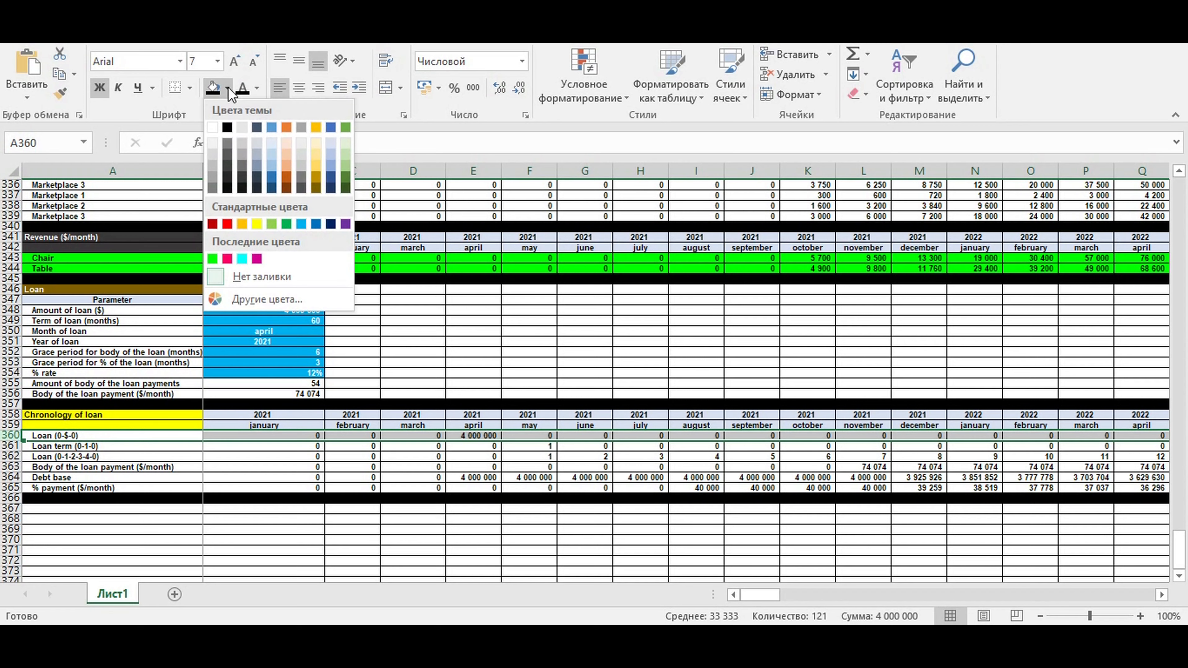
{"action": "left_click", "coordinate": [209, 259]}
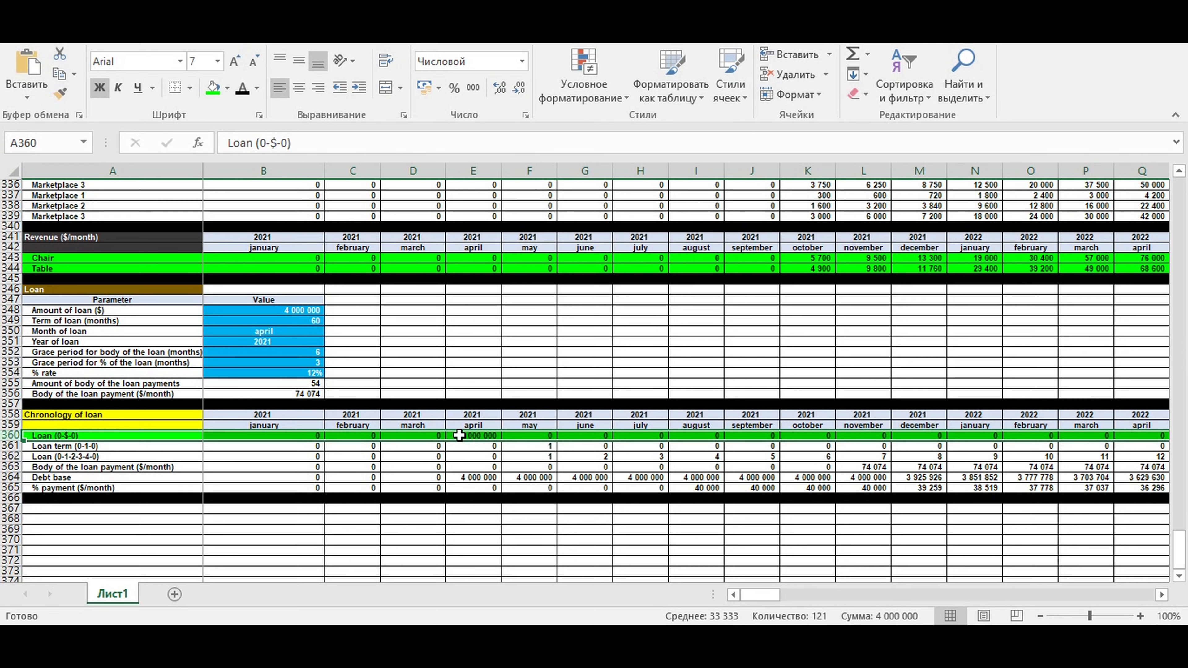
{"action": "left_click", "coordinate": [156, 467]}
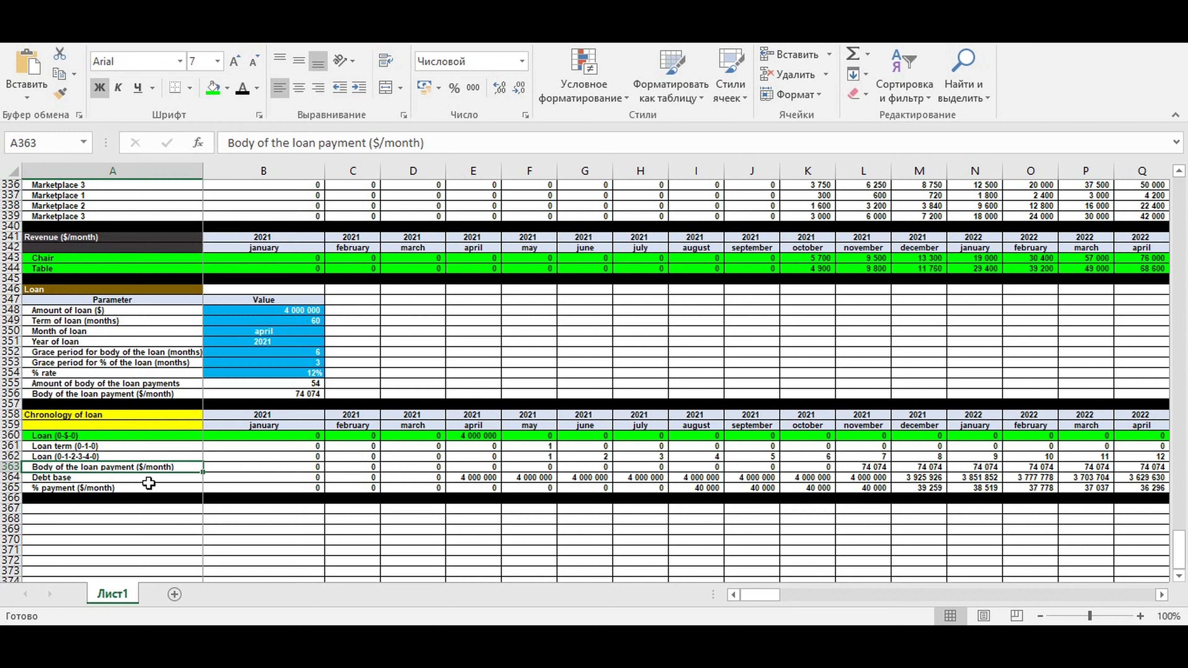
{"action": "left_click", "coordinate": [97, 499]}
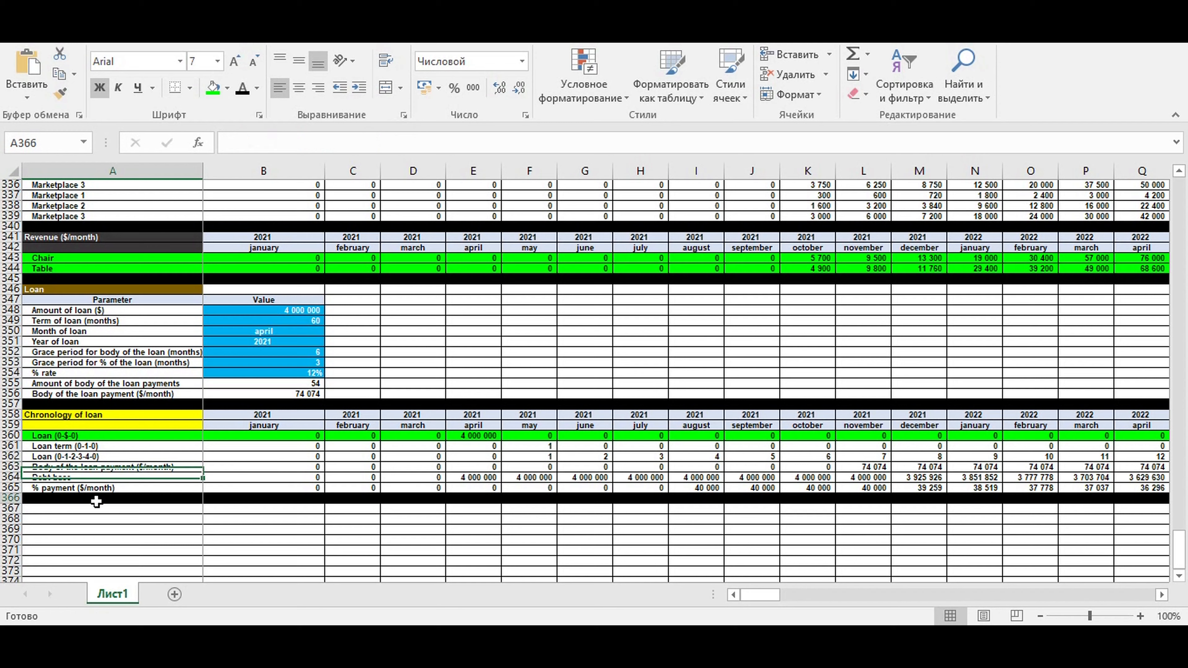
Give the monthly body of the loan payment row 363 a red fill and white text
{"action": "left_click", "coordinate": [4, 466]}
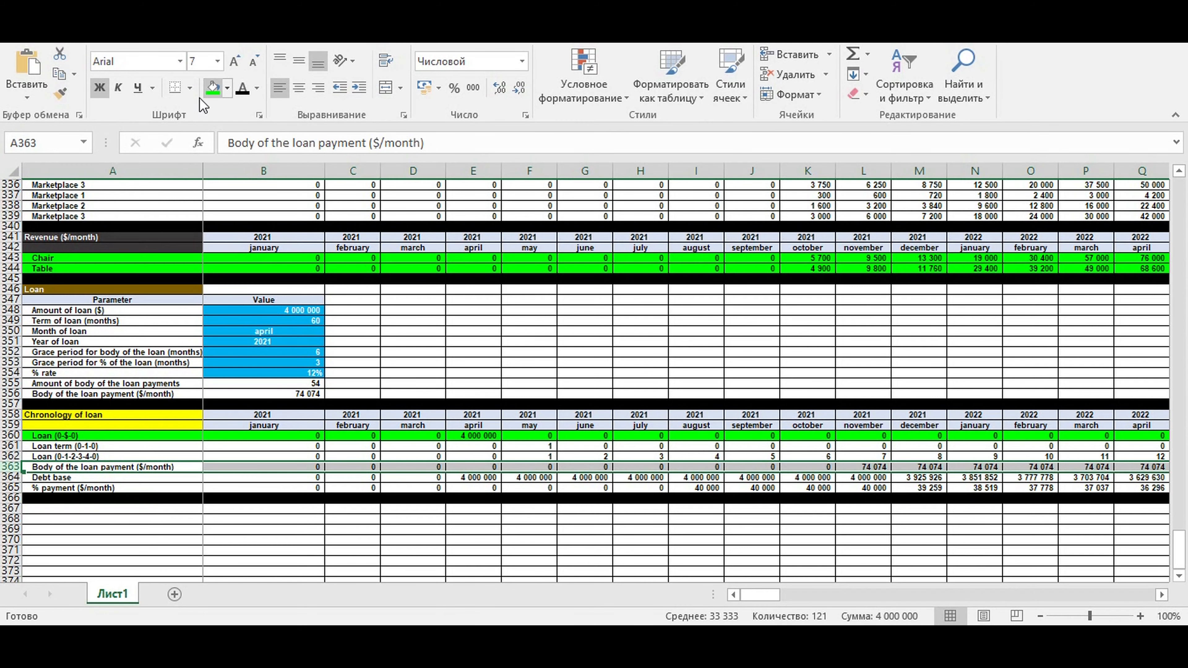
{"action": "left_click", "coordinate": [227, 89]}
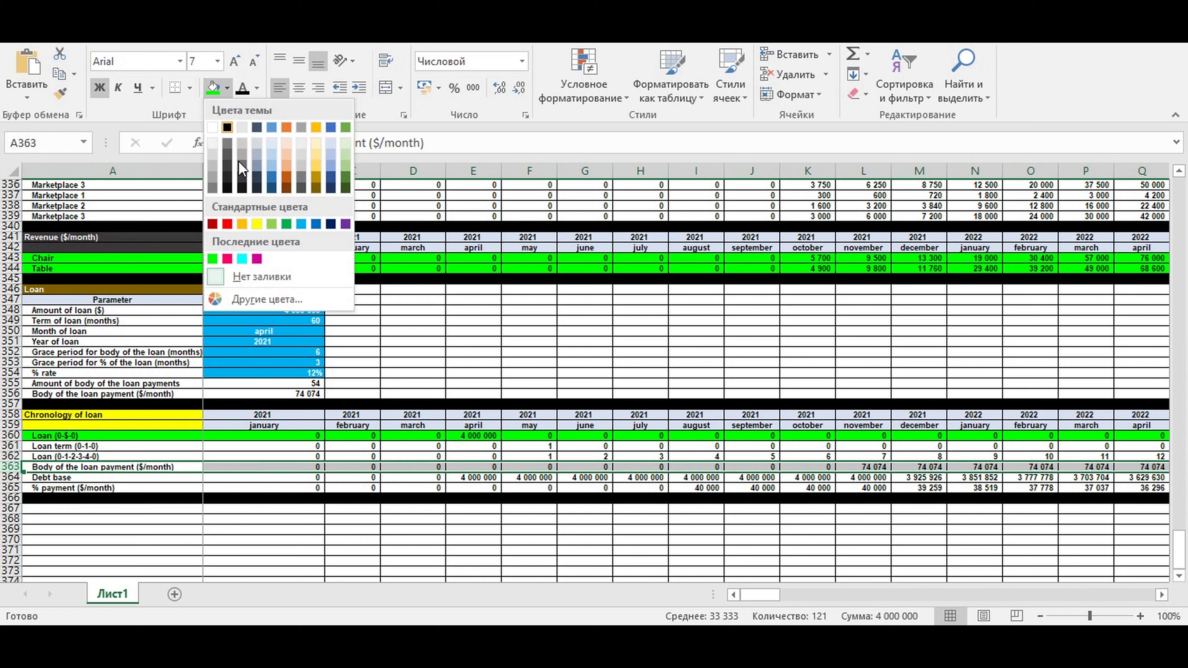
{"action": "left_click", "coordinate": [228, 221]}
{"action": "left_click", "coordinate": [257, 88]}
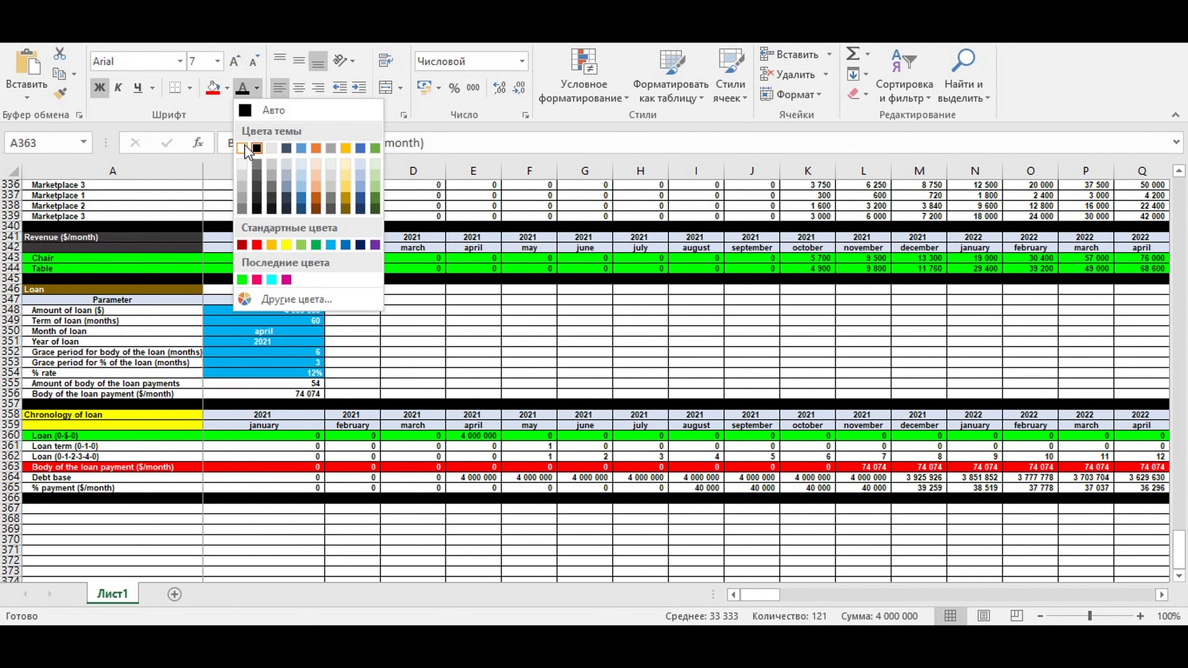
{"action": "left_click", "coordinate": [247, 144]}
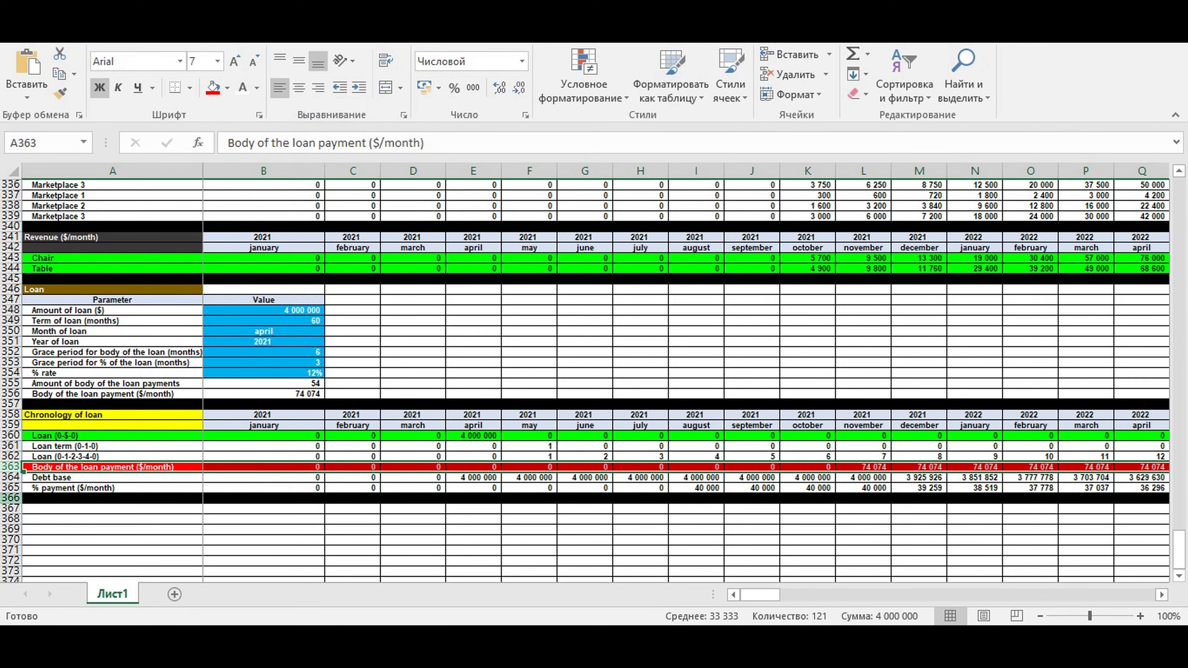
Apply the same red fill and white text to the % payment row 365
{"action": "left_click", "coordinate": [5, 487]}
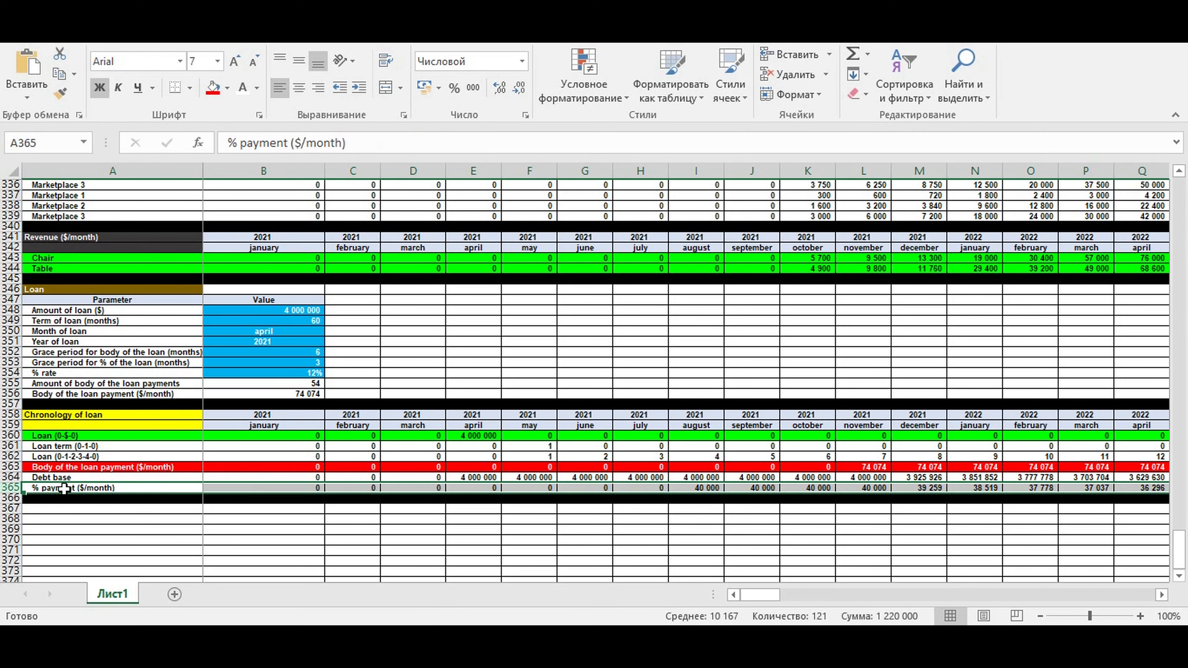
{"action": "left_click", "coordinate": [213, 87]}
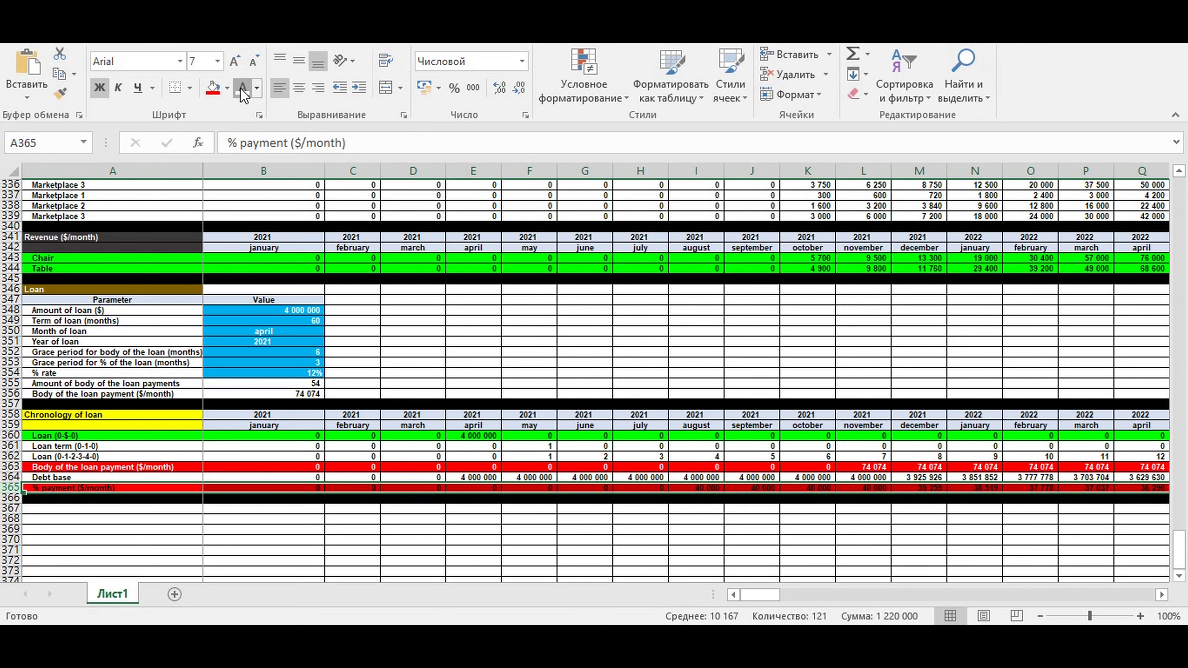
{"action": "left_click", "coordinate": [242, 88]}
{"action": "left_click", "coordinate": [129, 488]}
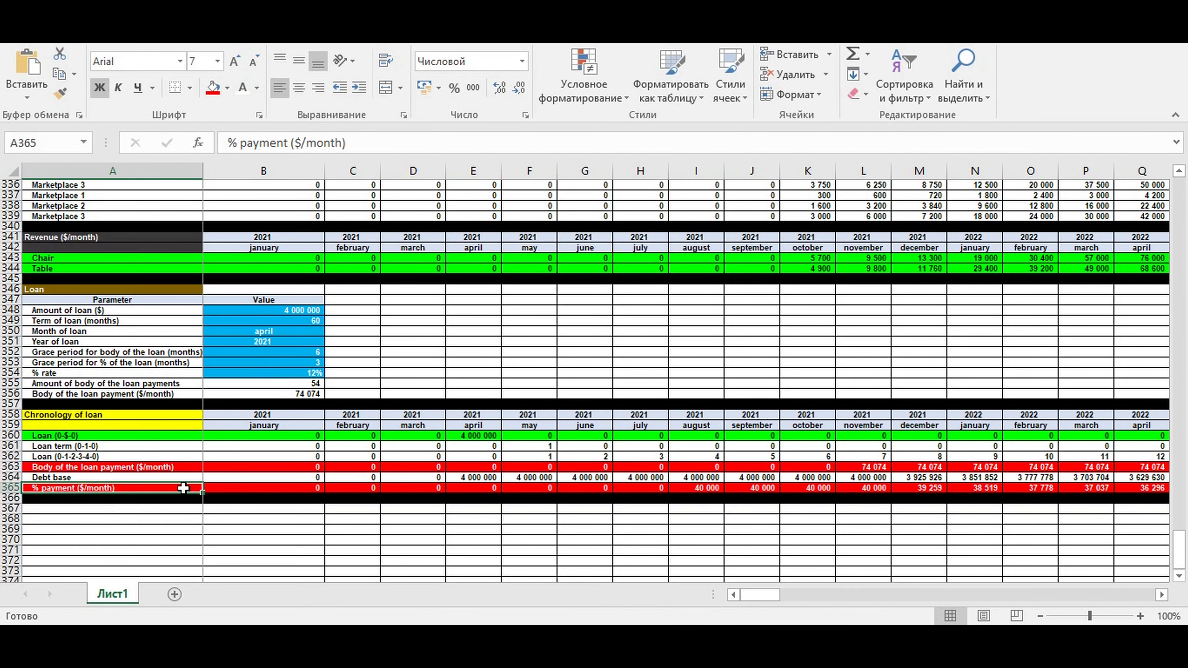
{"action": "left_click", "coordinate": [820, 530]}
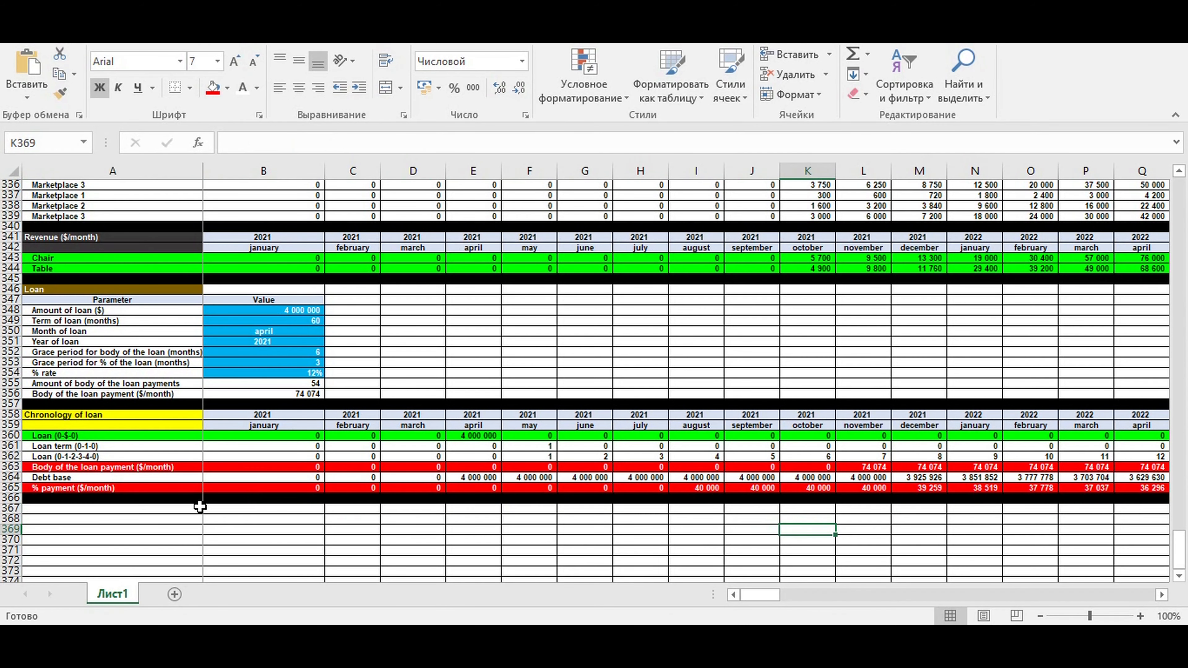